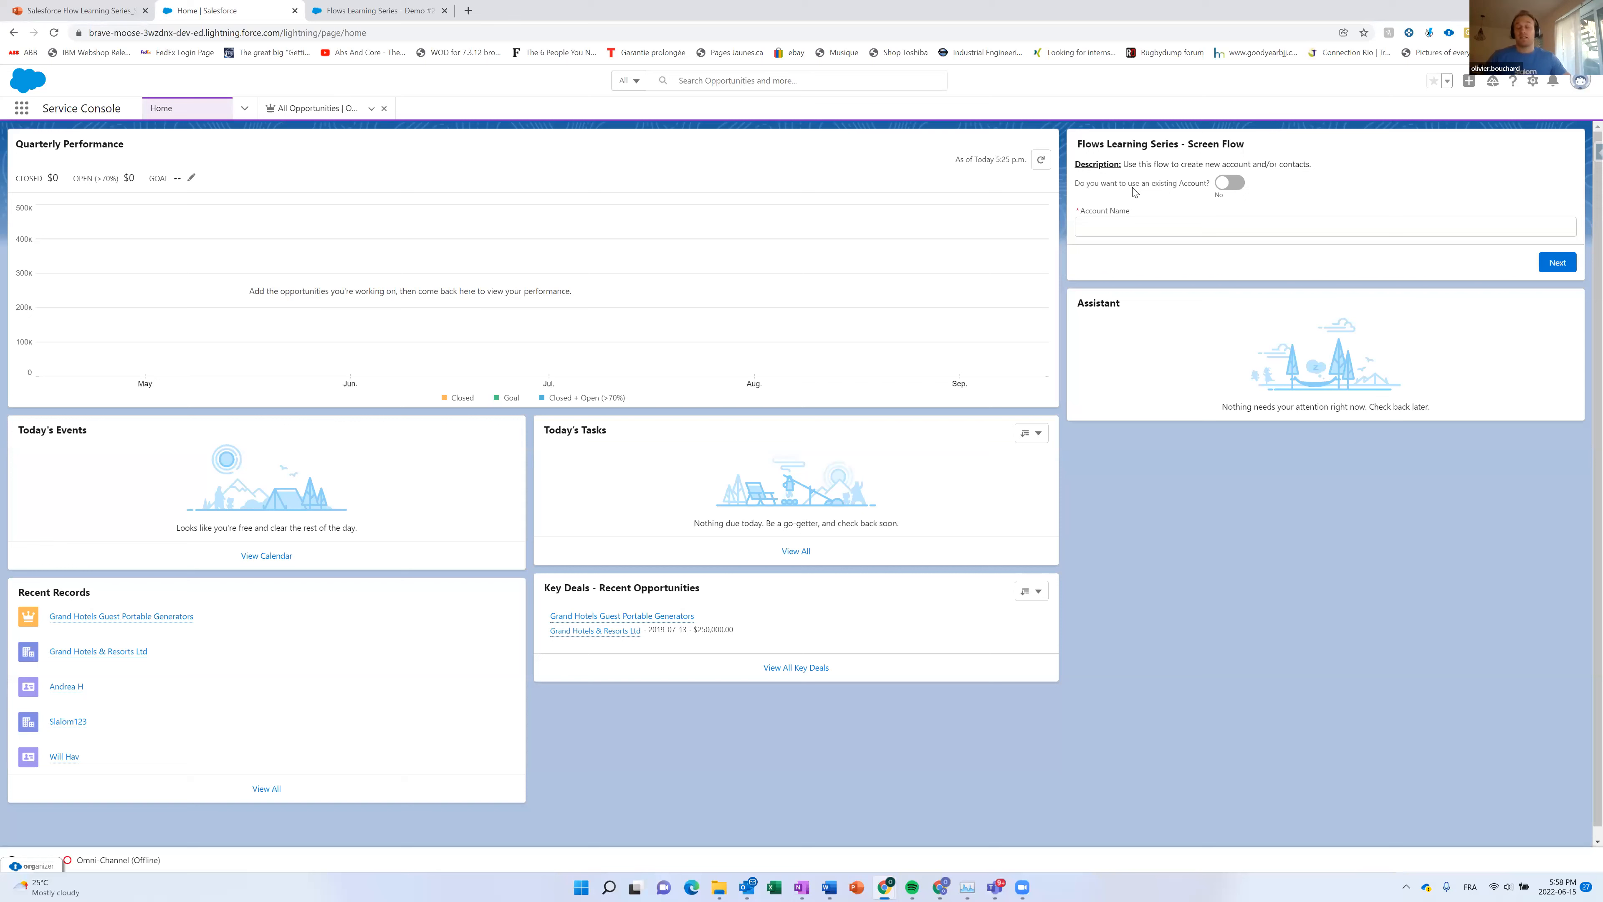
click(1230, 185)
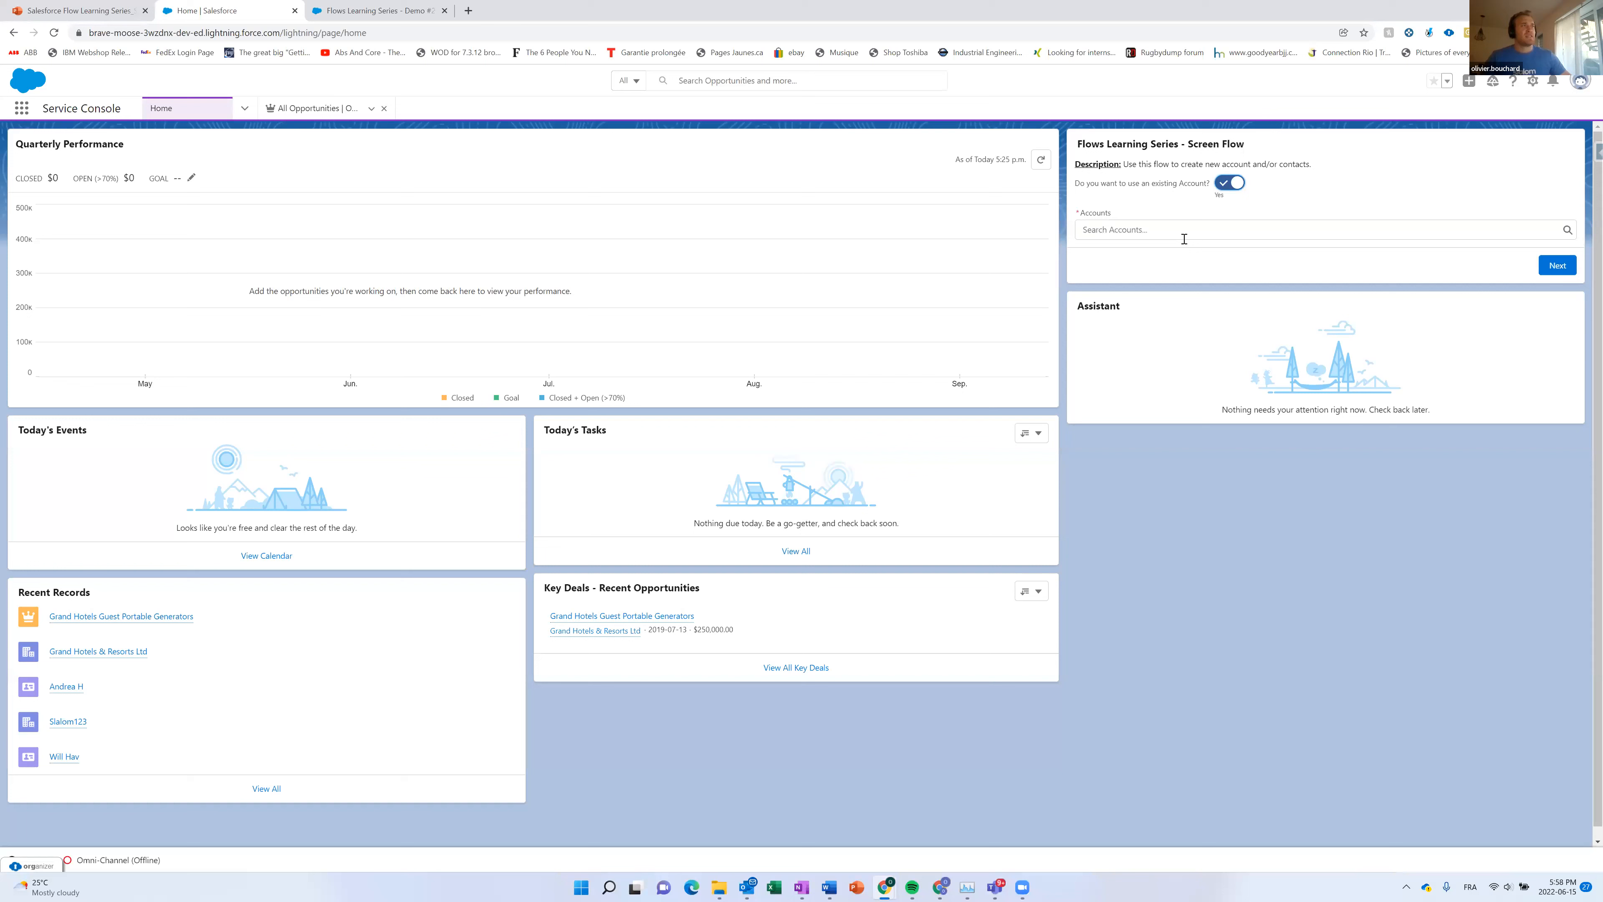
click(1156, 229)
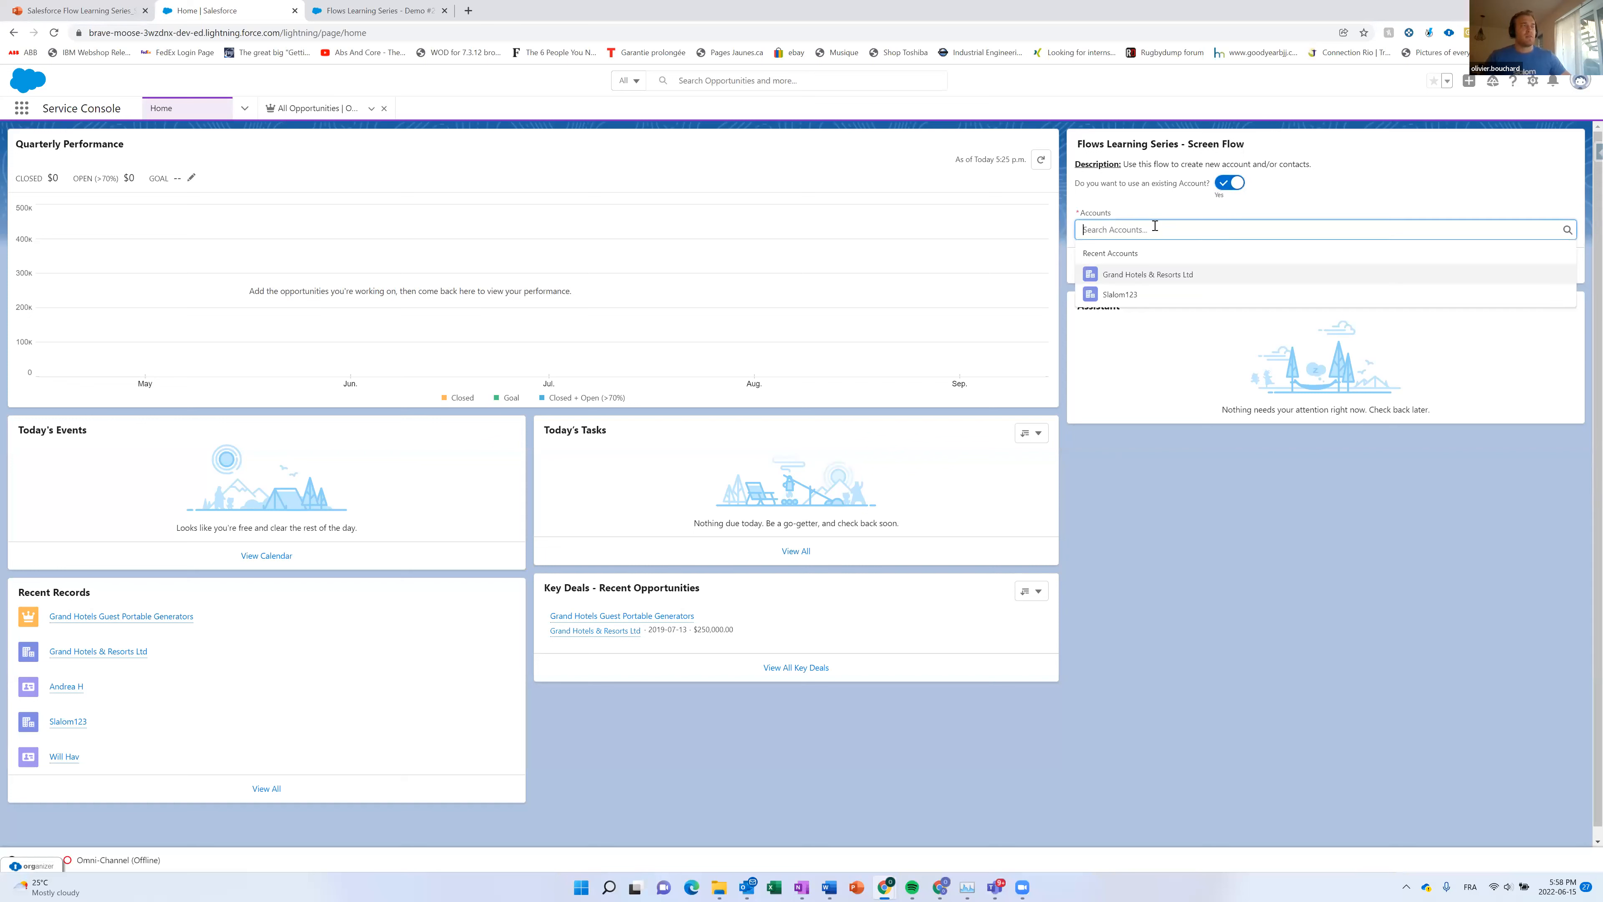
click(1231, 184)
Enter slalomtest as the new account's name in the screen flow and continue to the contact details.
click(1169, 229)
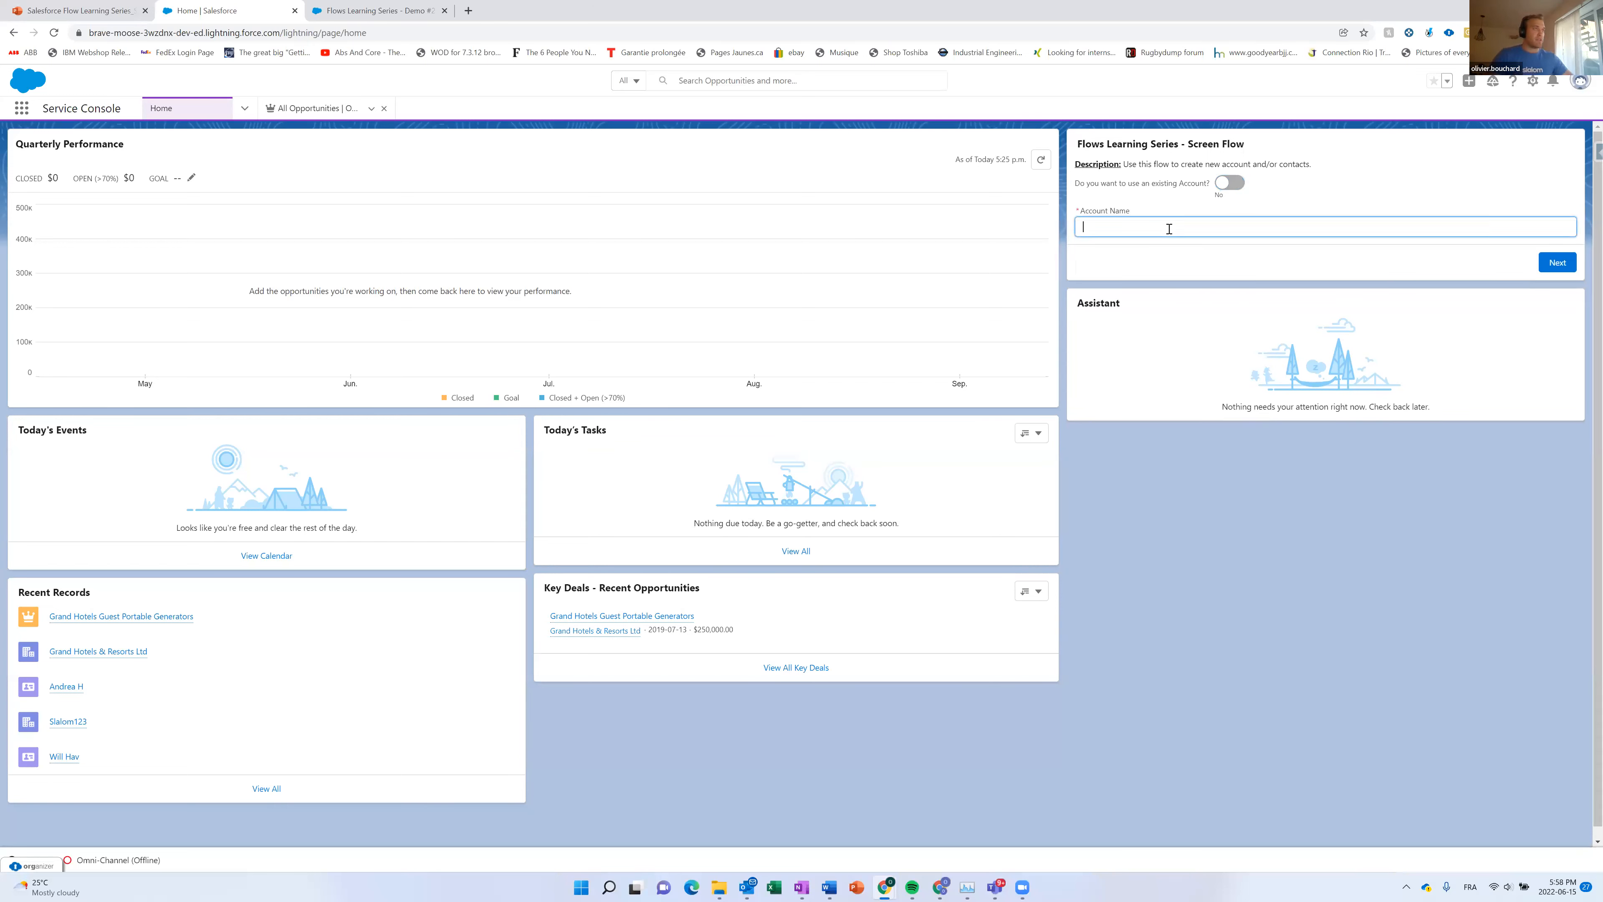
text(slaom)
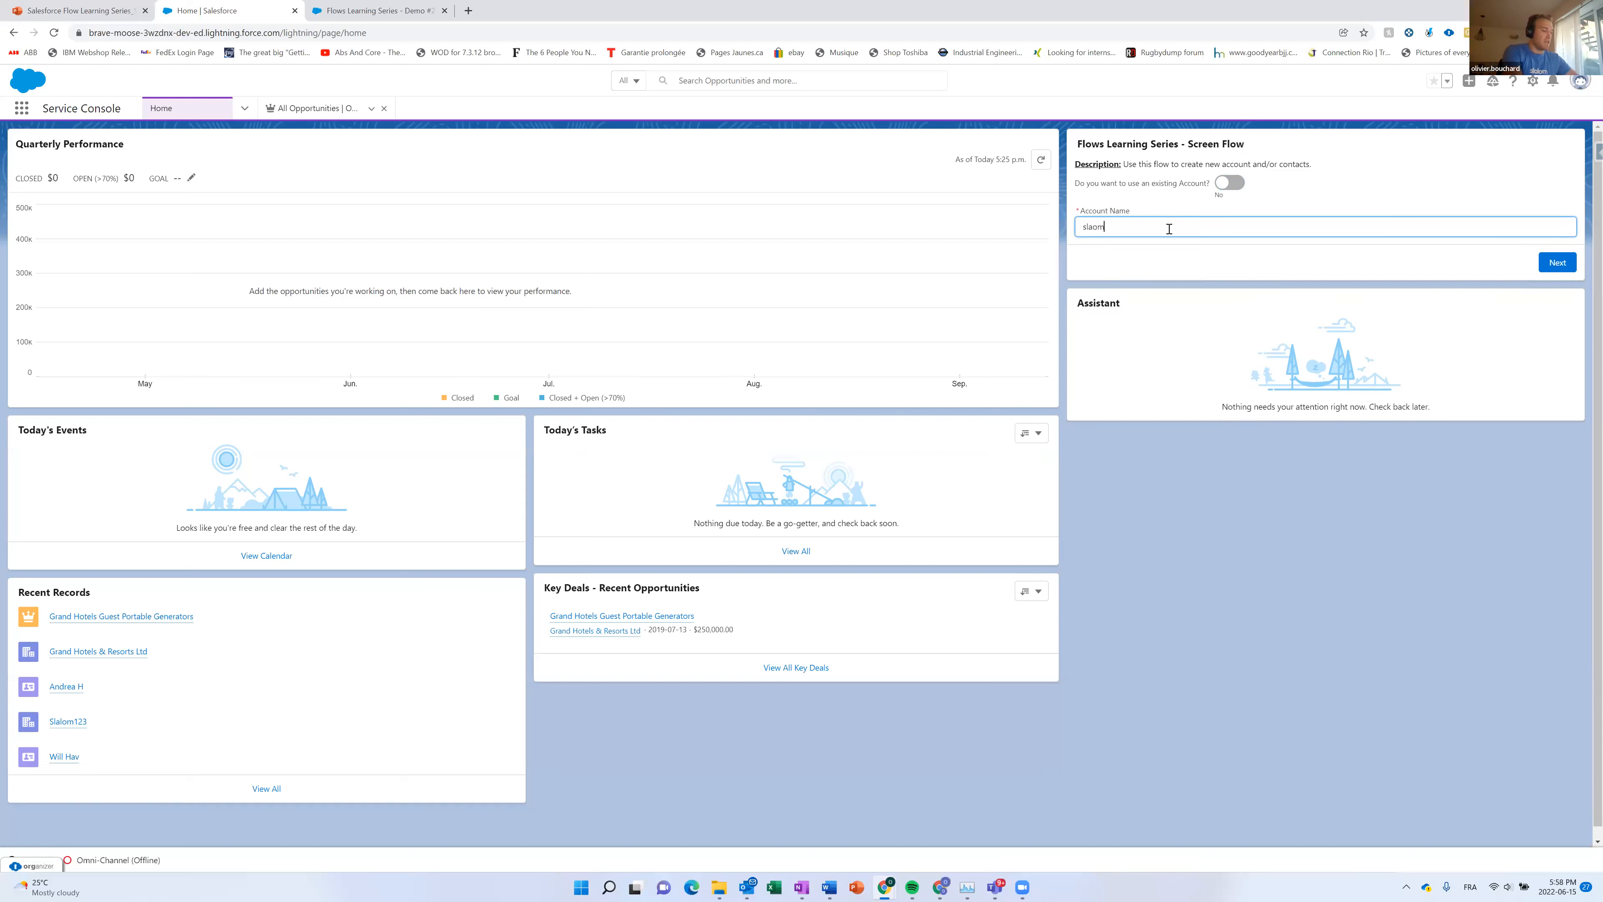
key(BackSpace)
key(BackSpace)
text(lomtest)
click(1550, 258)
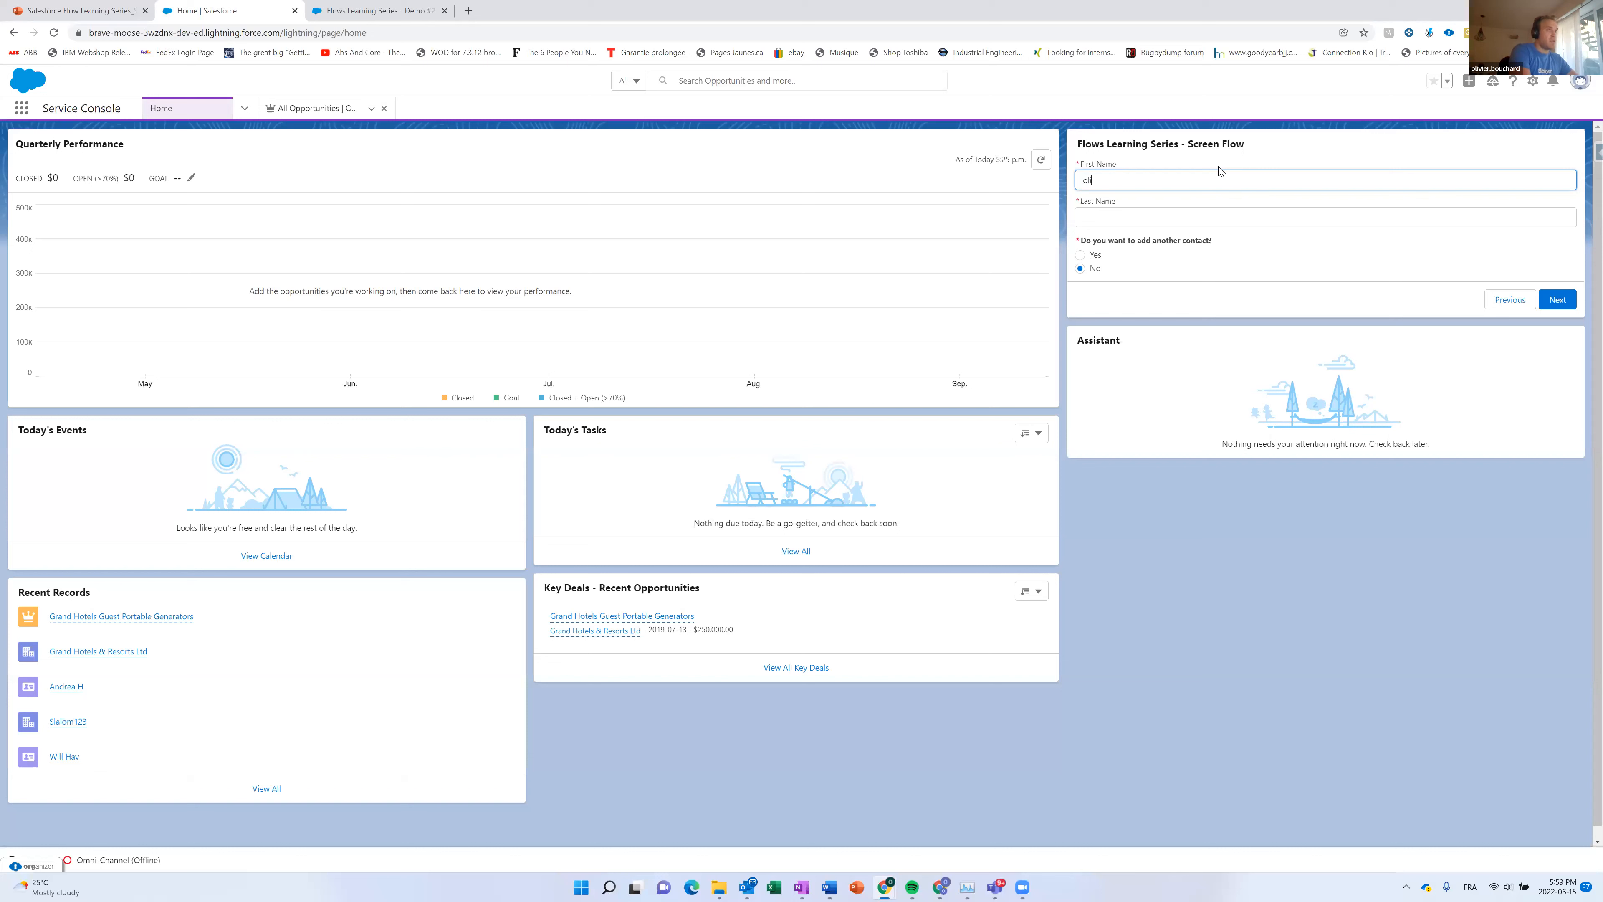
Enter the first contact's first and last name, choose Yes for adding another contact, and continue.
text(i)
key(Tab)
text(b)
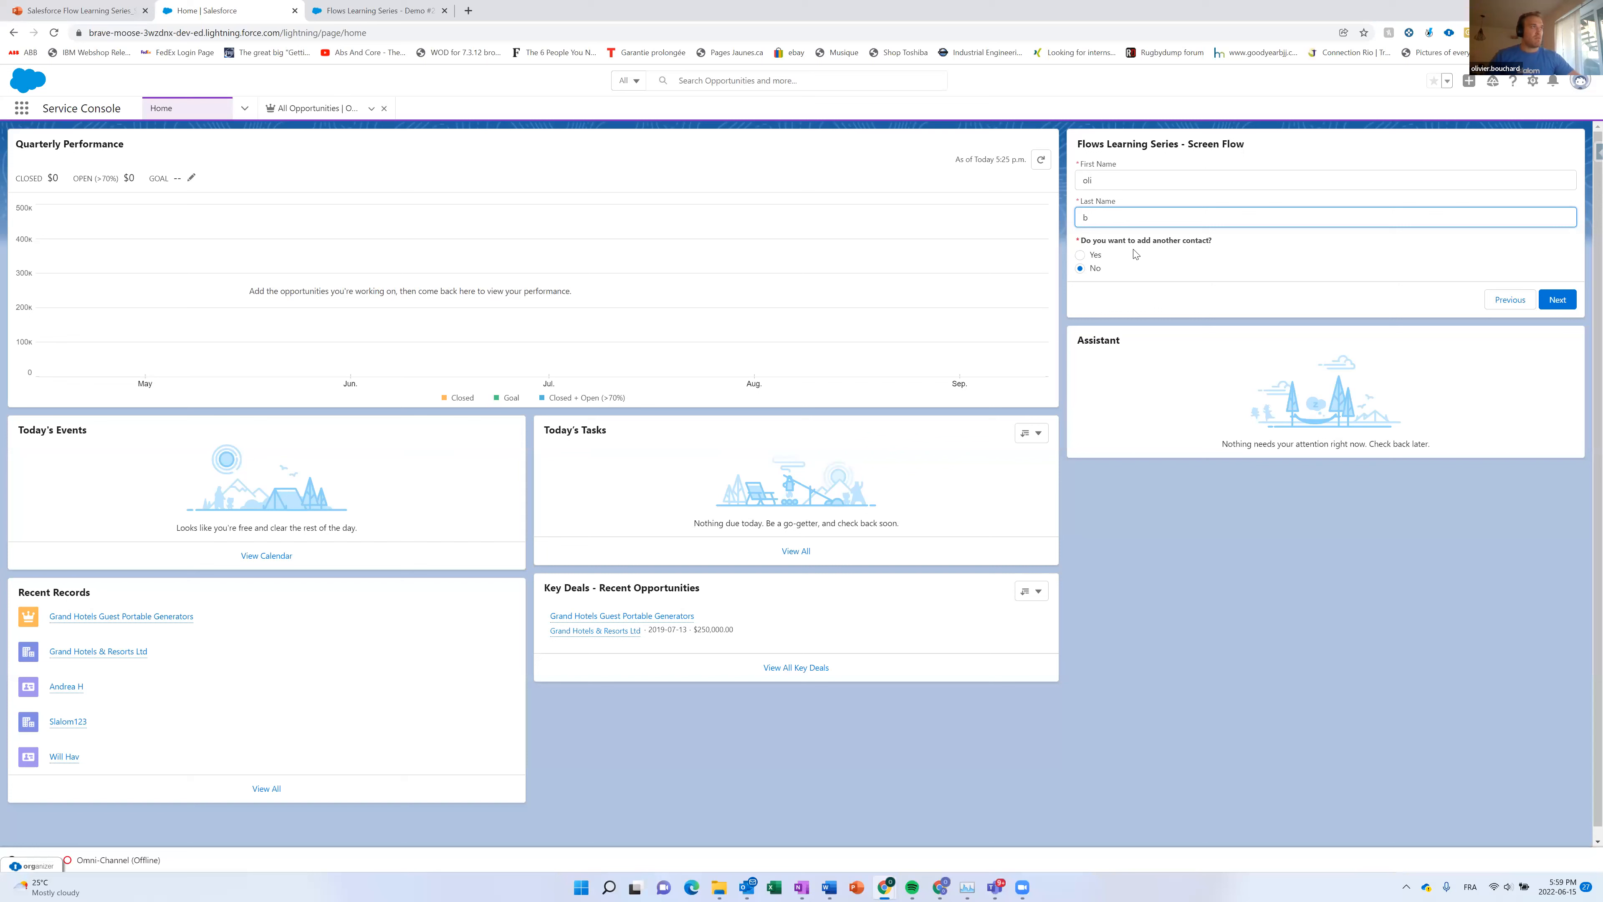
click(1096, 255)
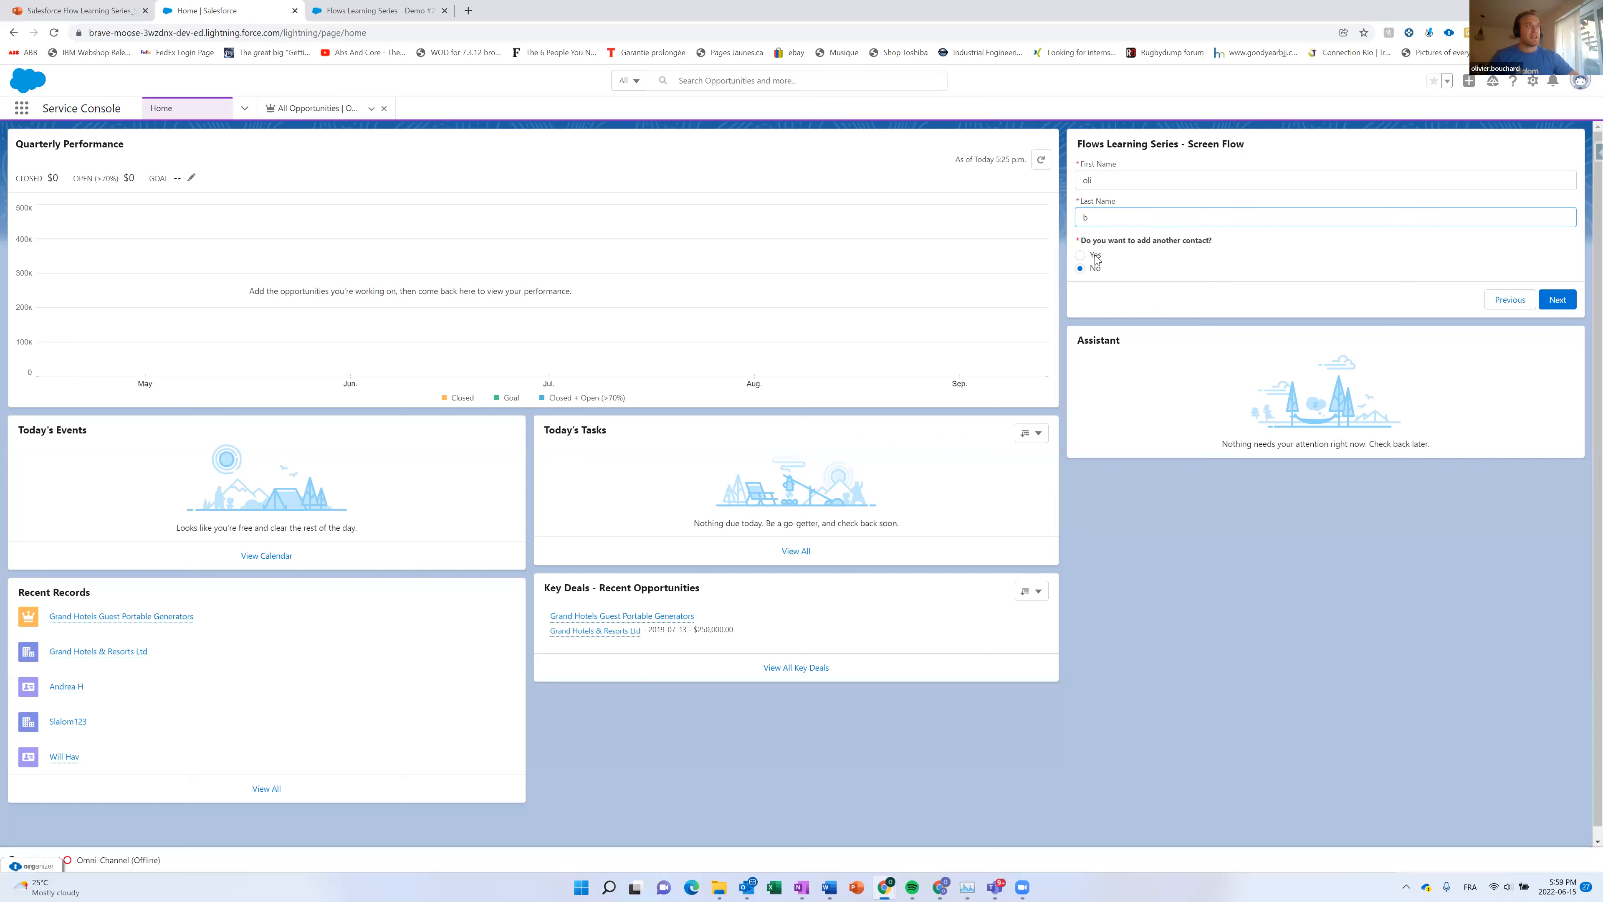
click(1570, 300)
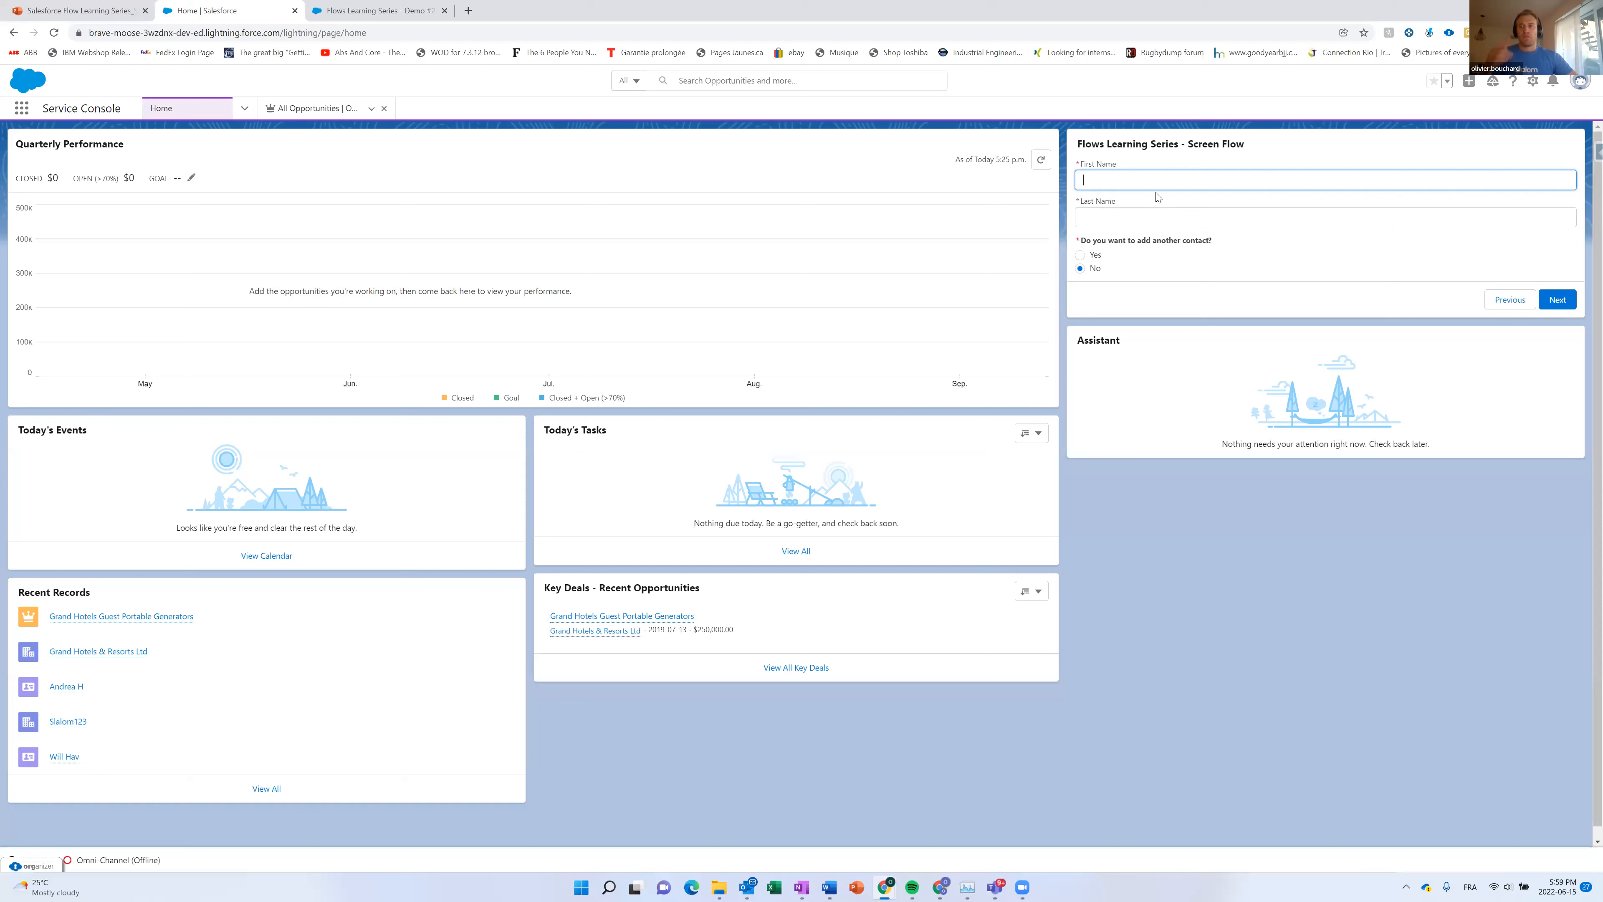
Enter the second contact's first and last name and finish the flow without adding another contact.
text(will)
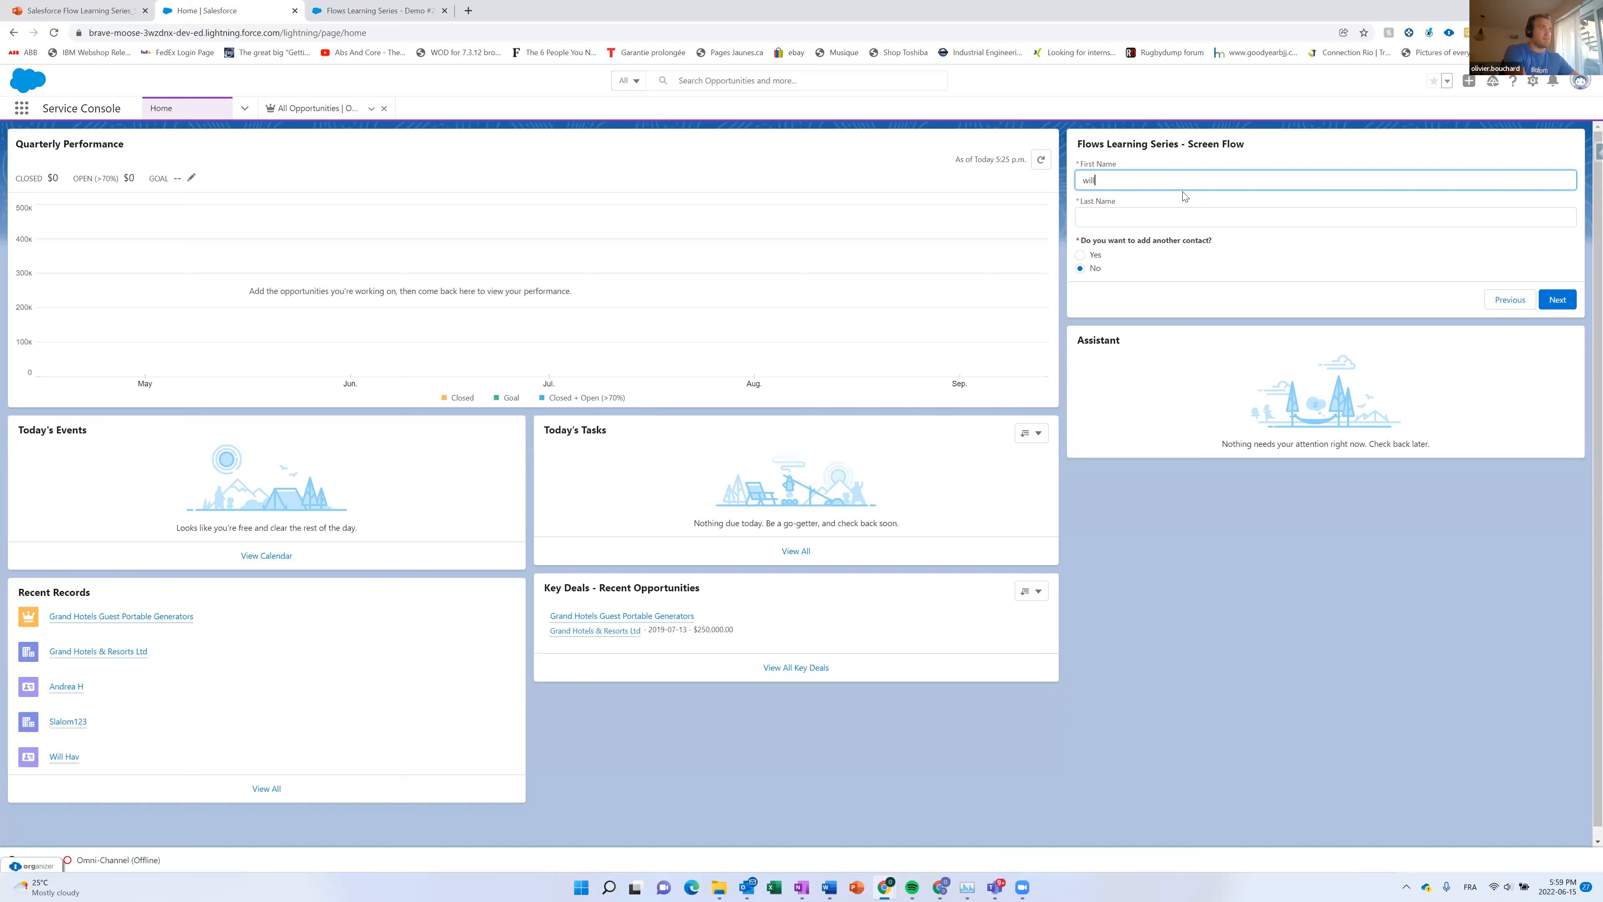
key(Tab)
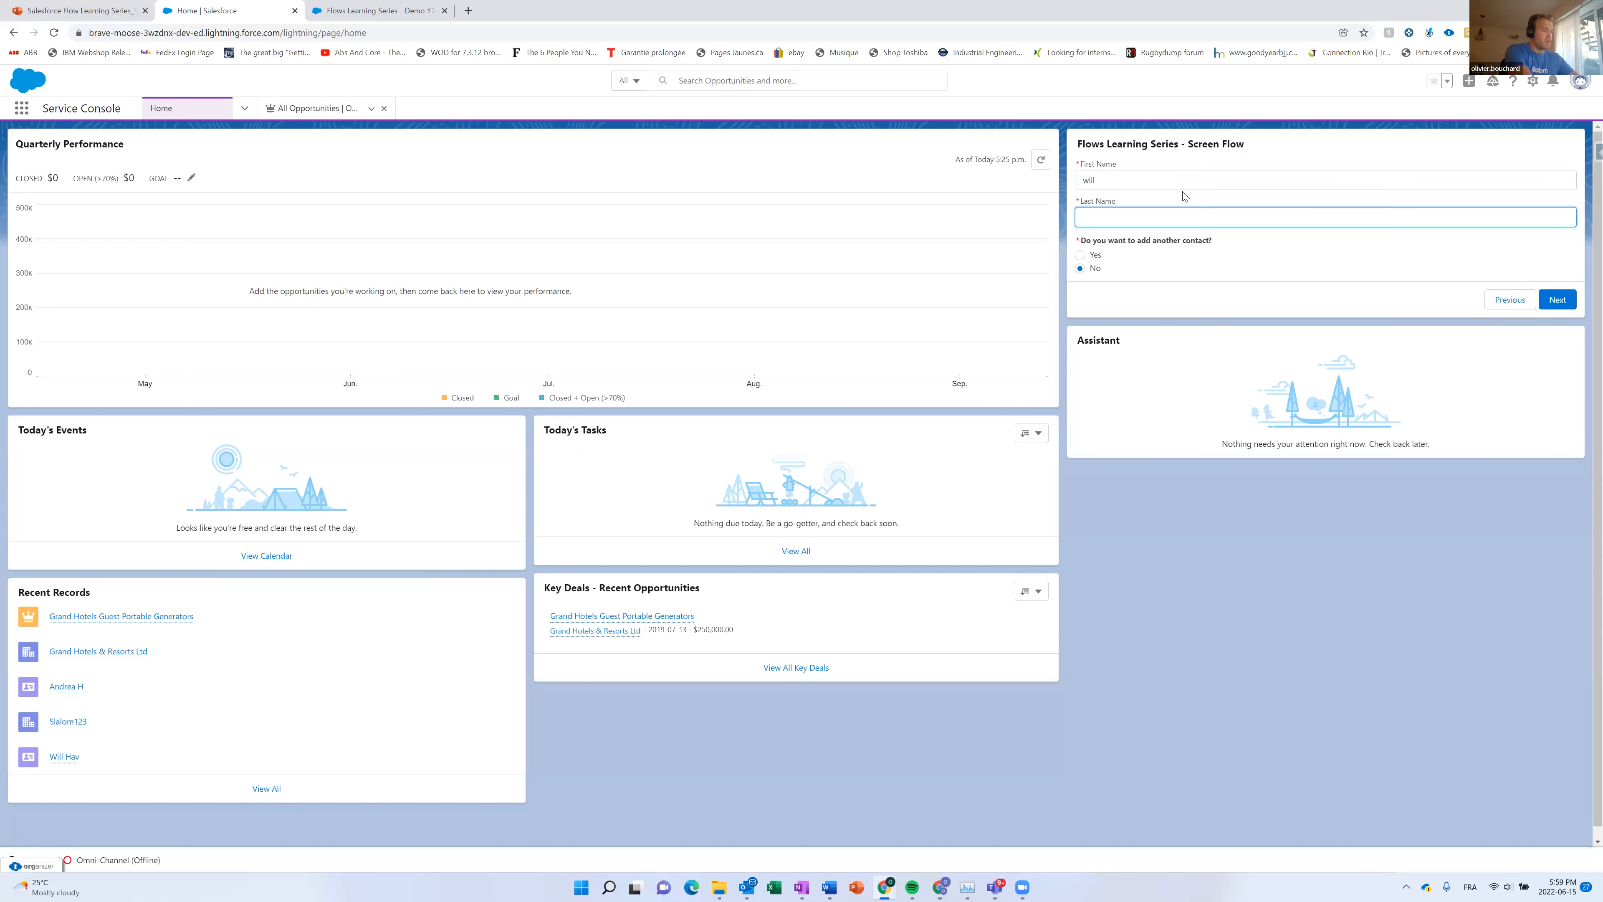
text(H)
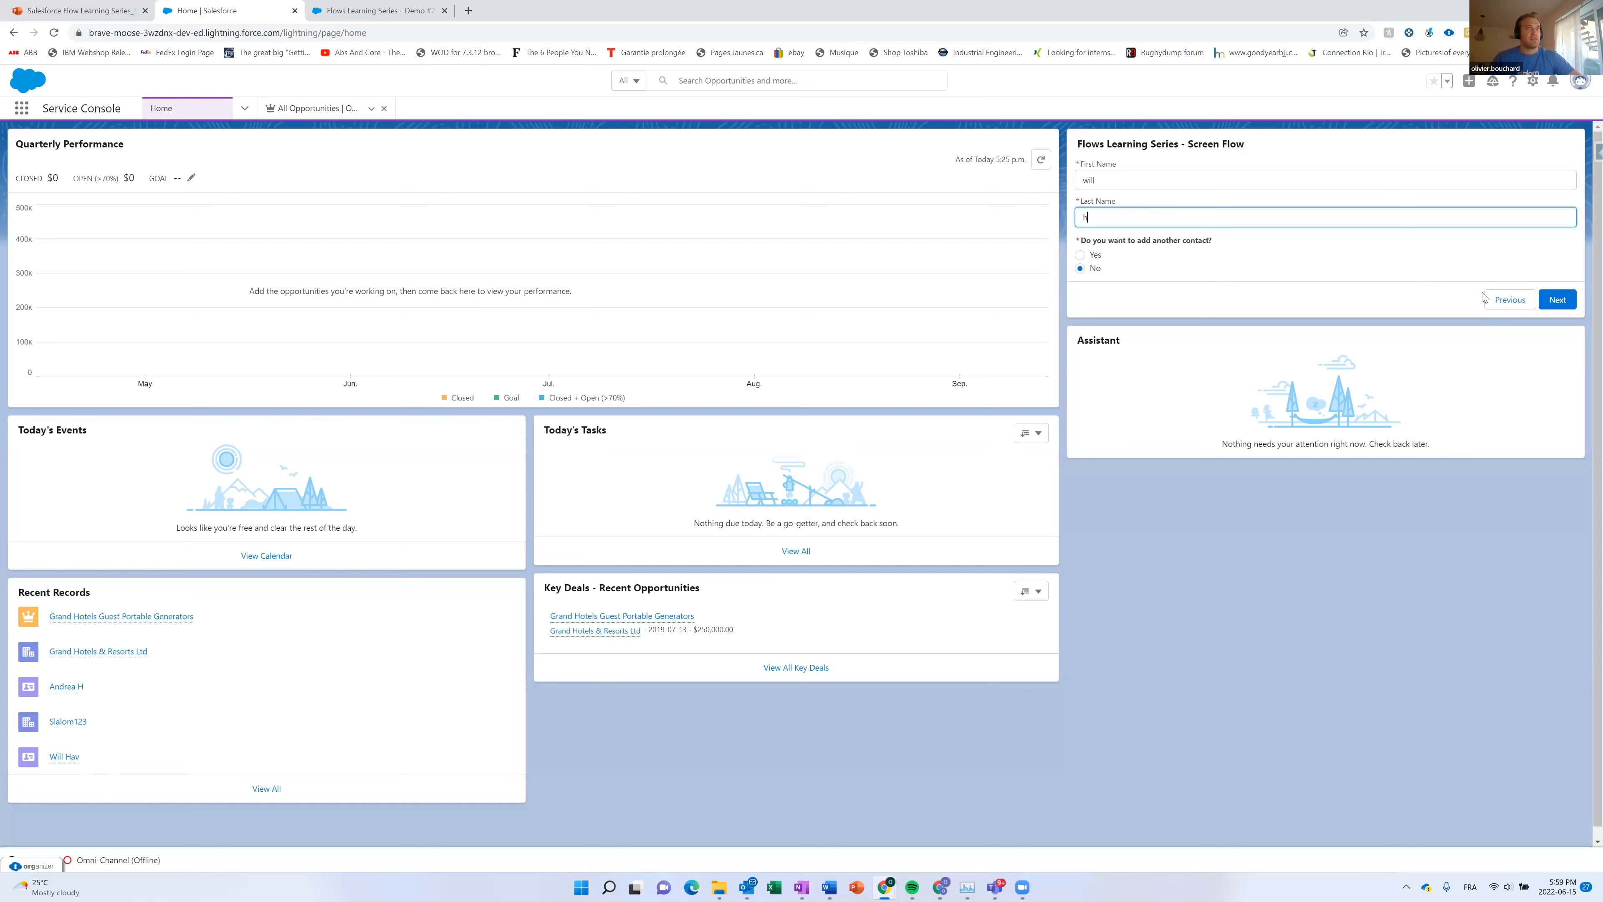
click(1564, 300)
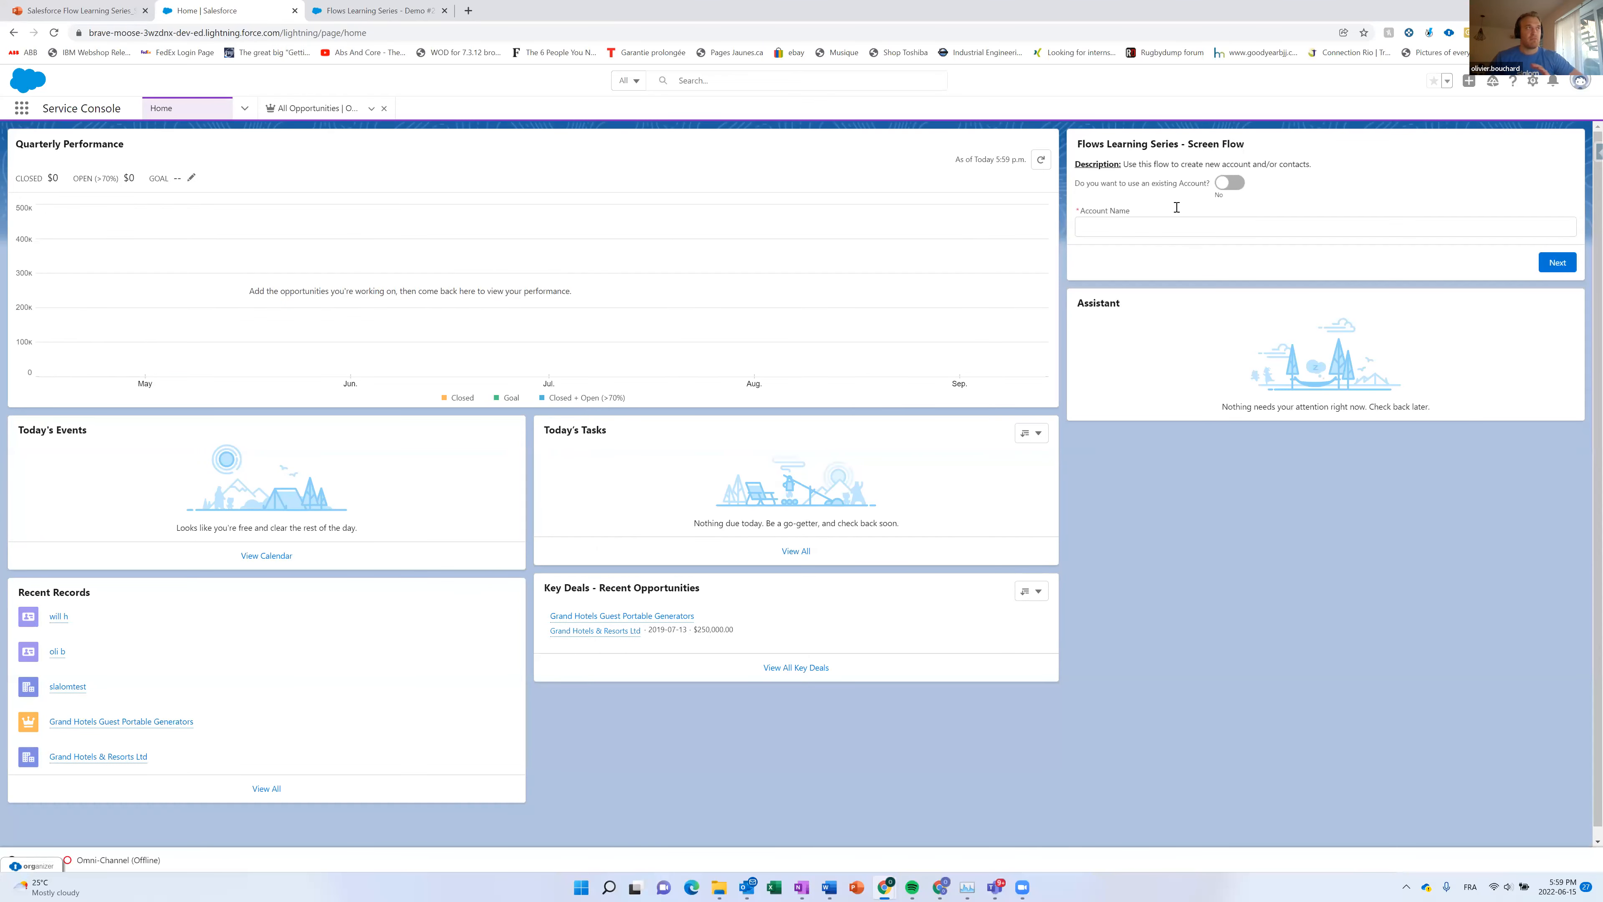
Open the slalomtest account record from the recently viewed accounts list.
click(245, 113)
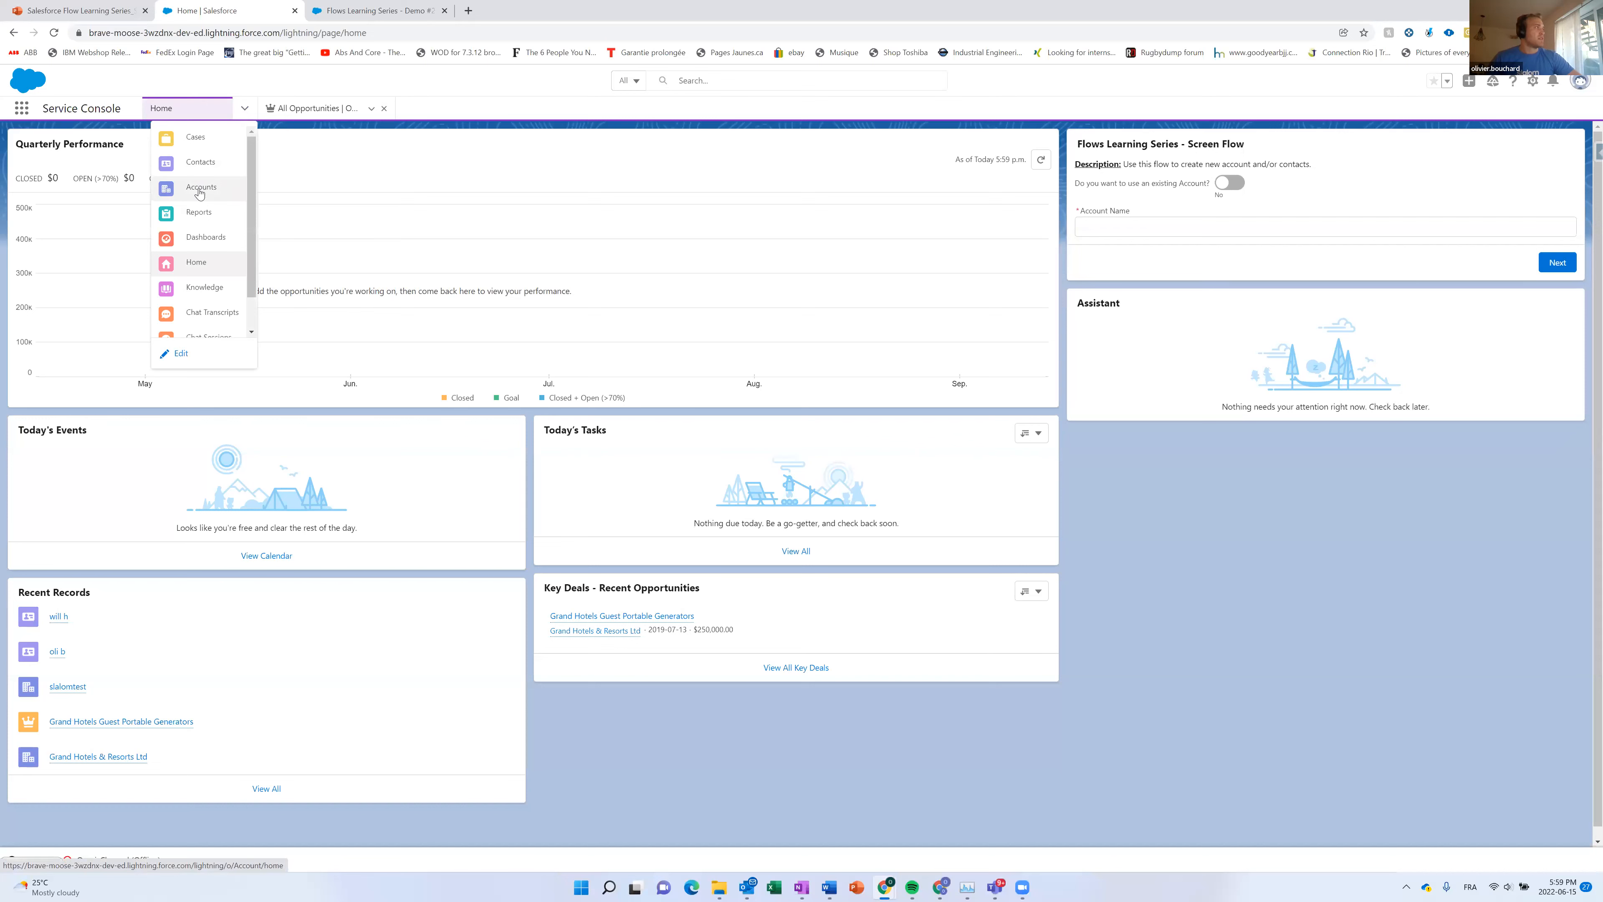
click(200, 188)
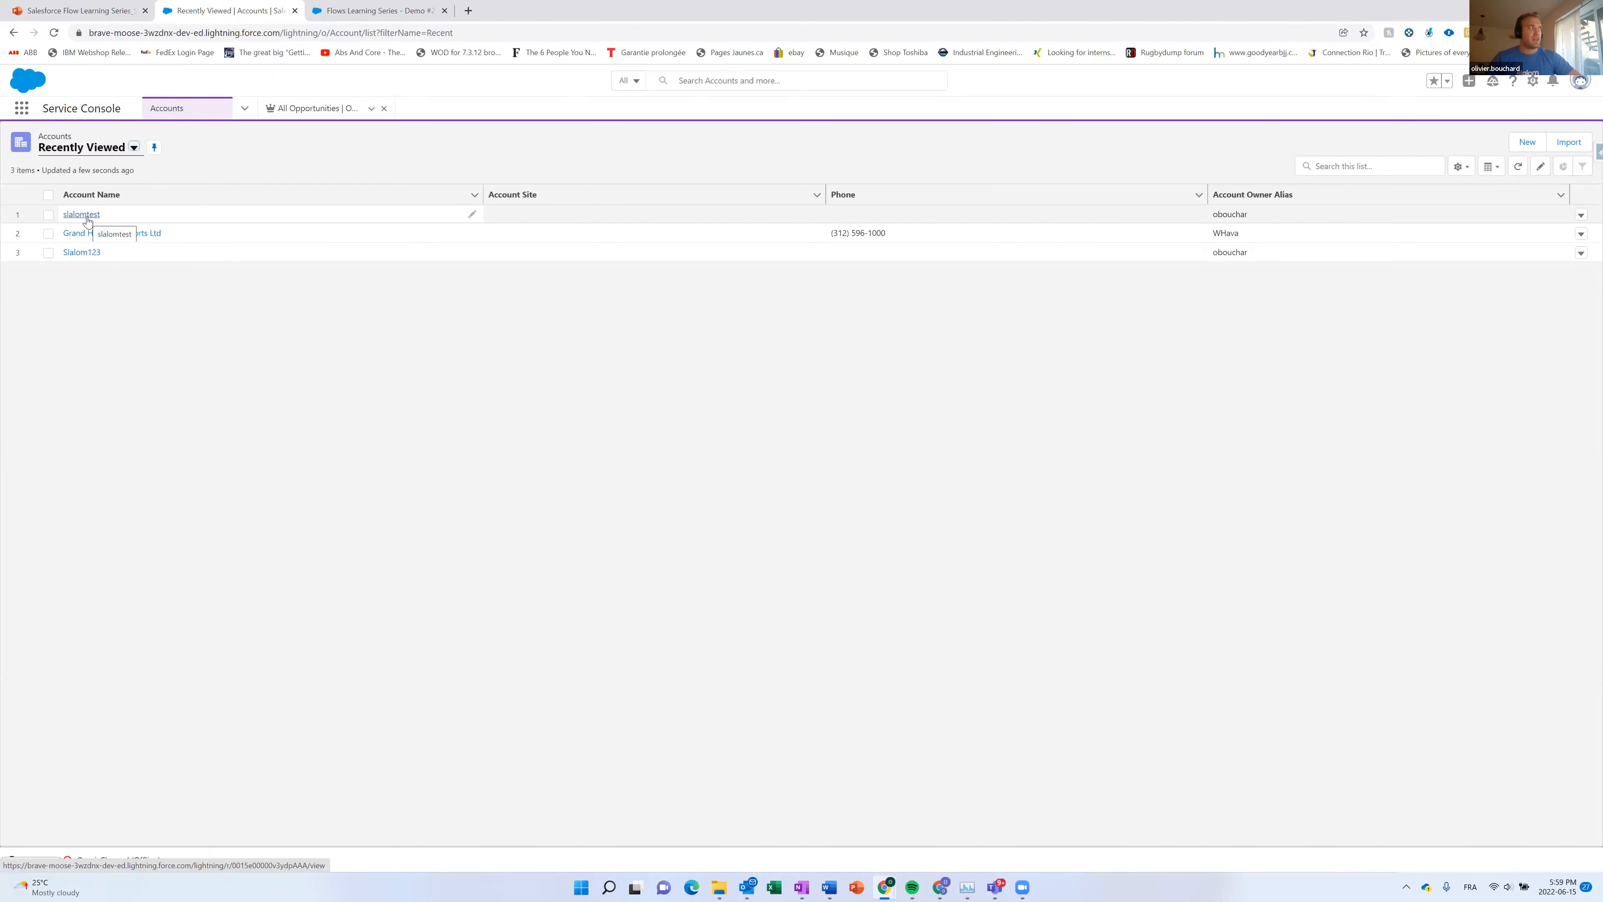
click(83, 214)
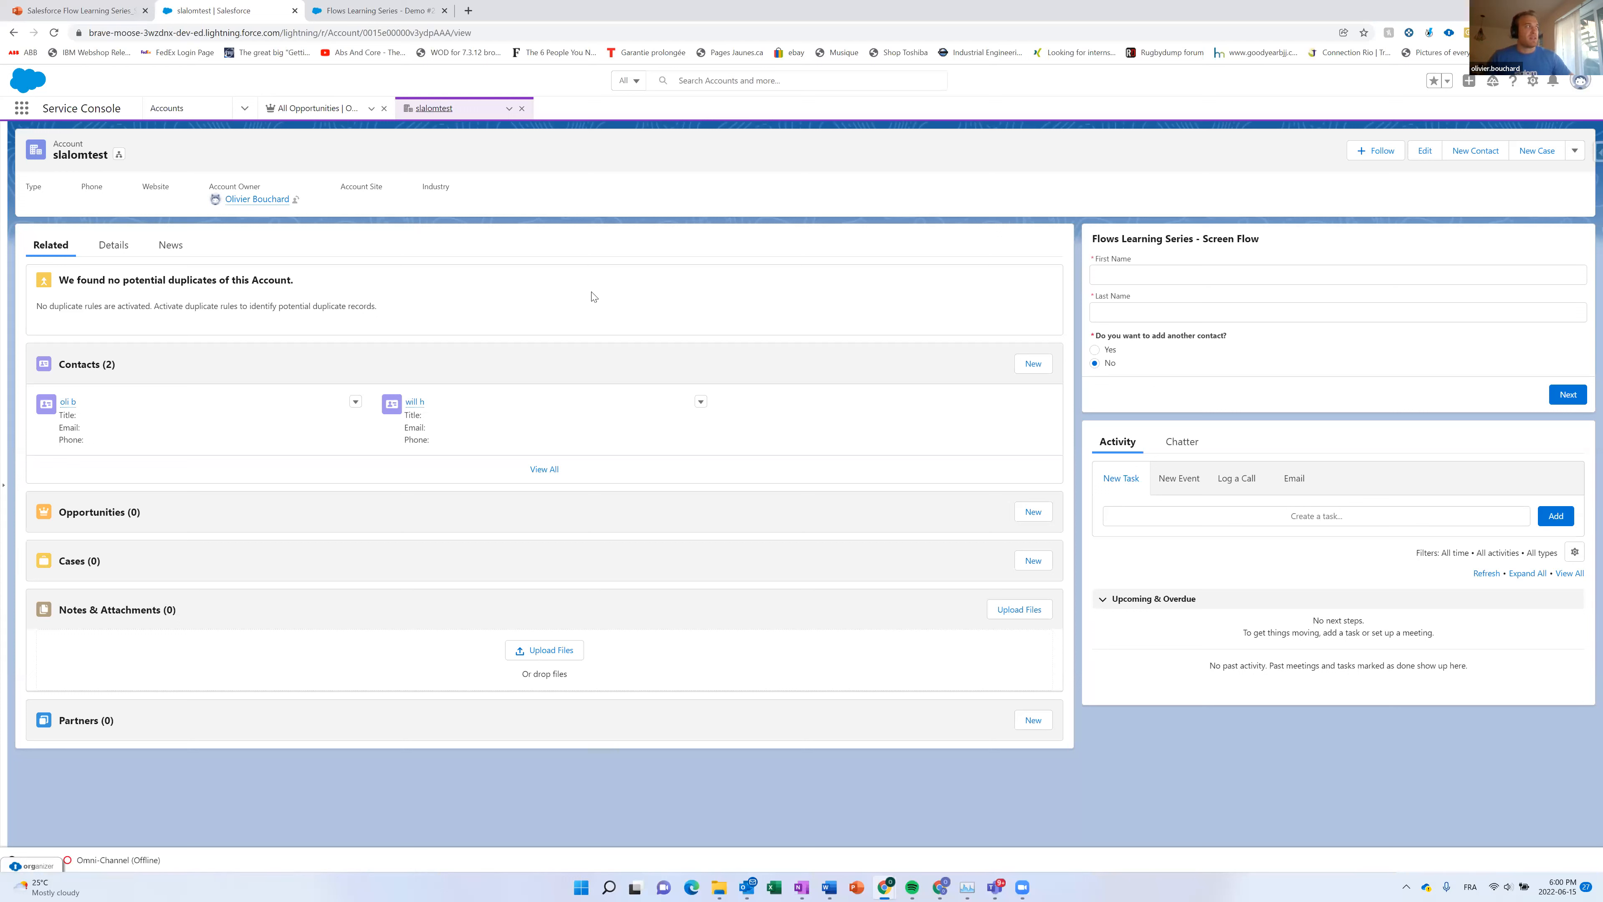
Add a third contact to the slalomtest account with the embedded screen flow, entering the contact's first and last name.
click(1154, 272)
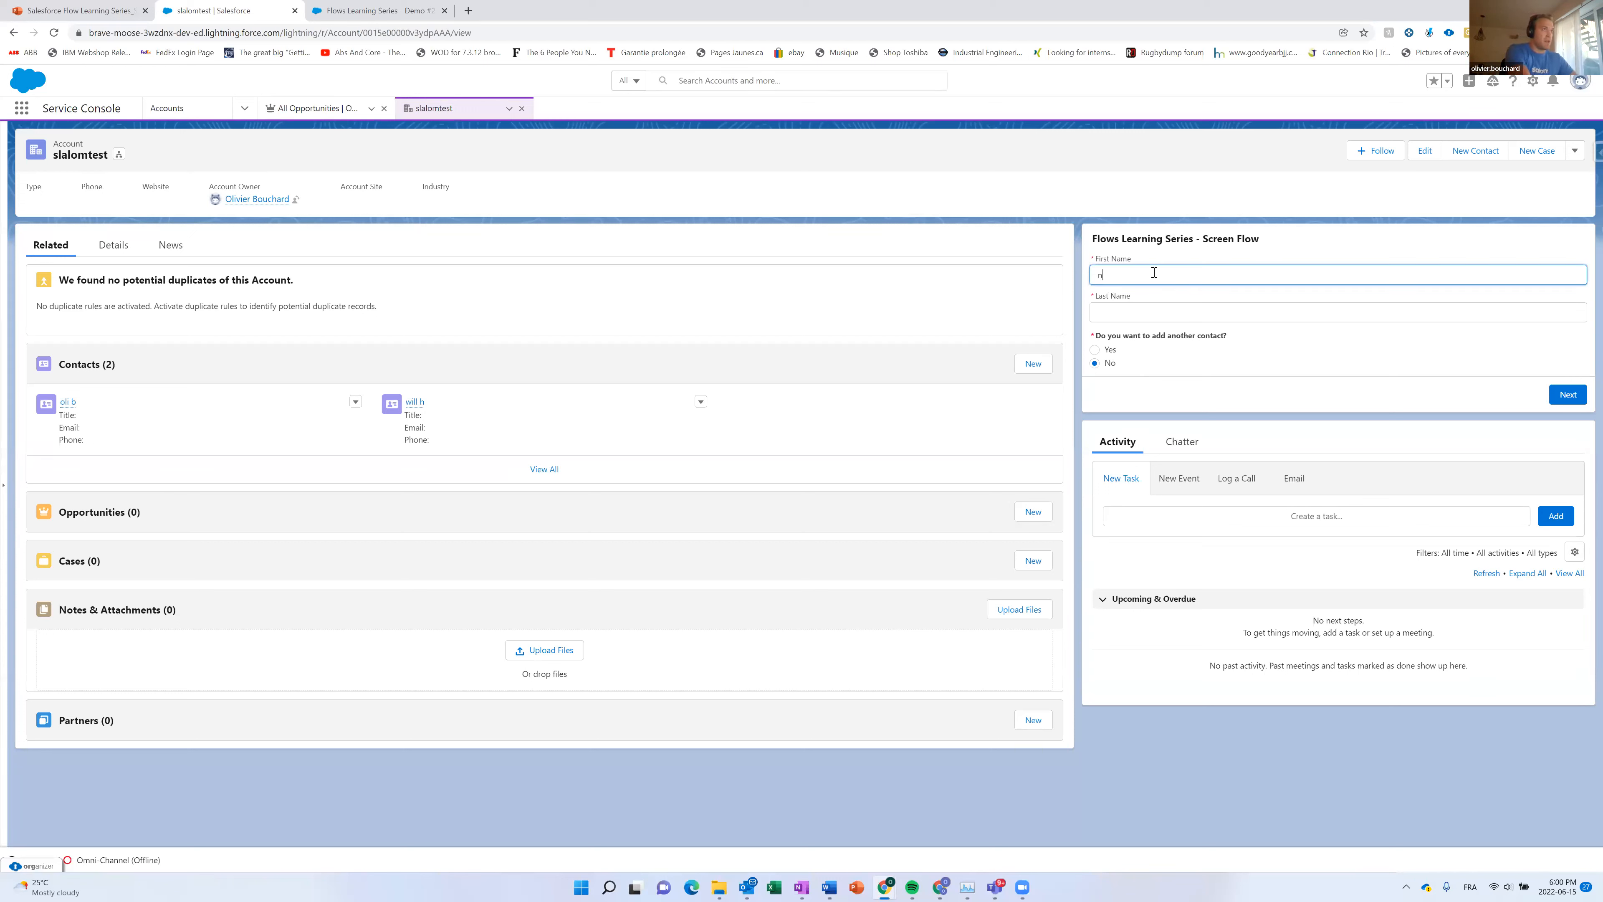
text(andrea)
key(Tab)
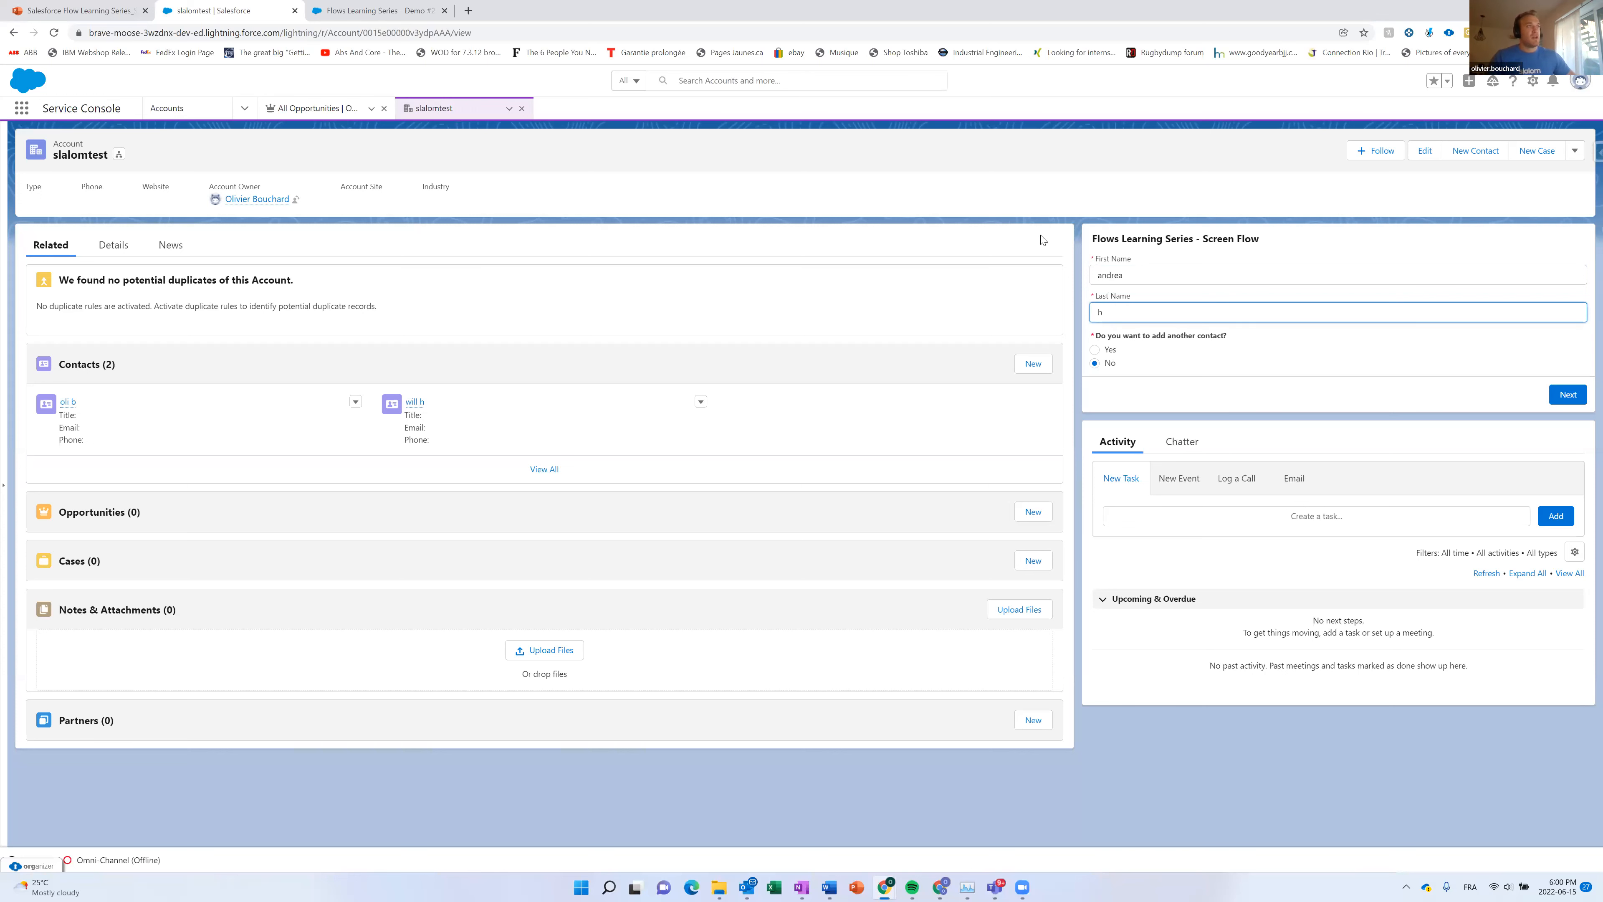
click(1570, 394)
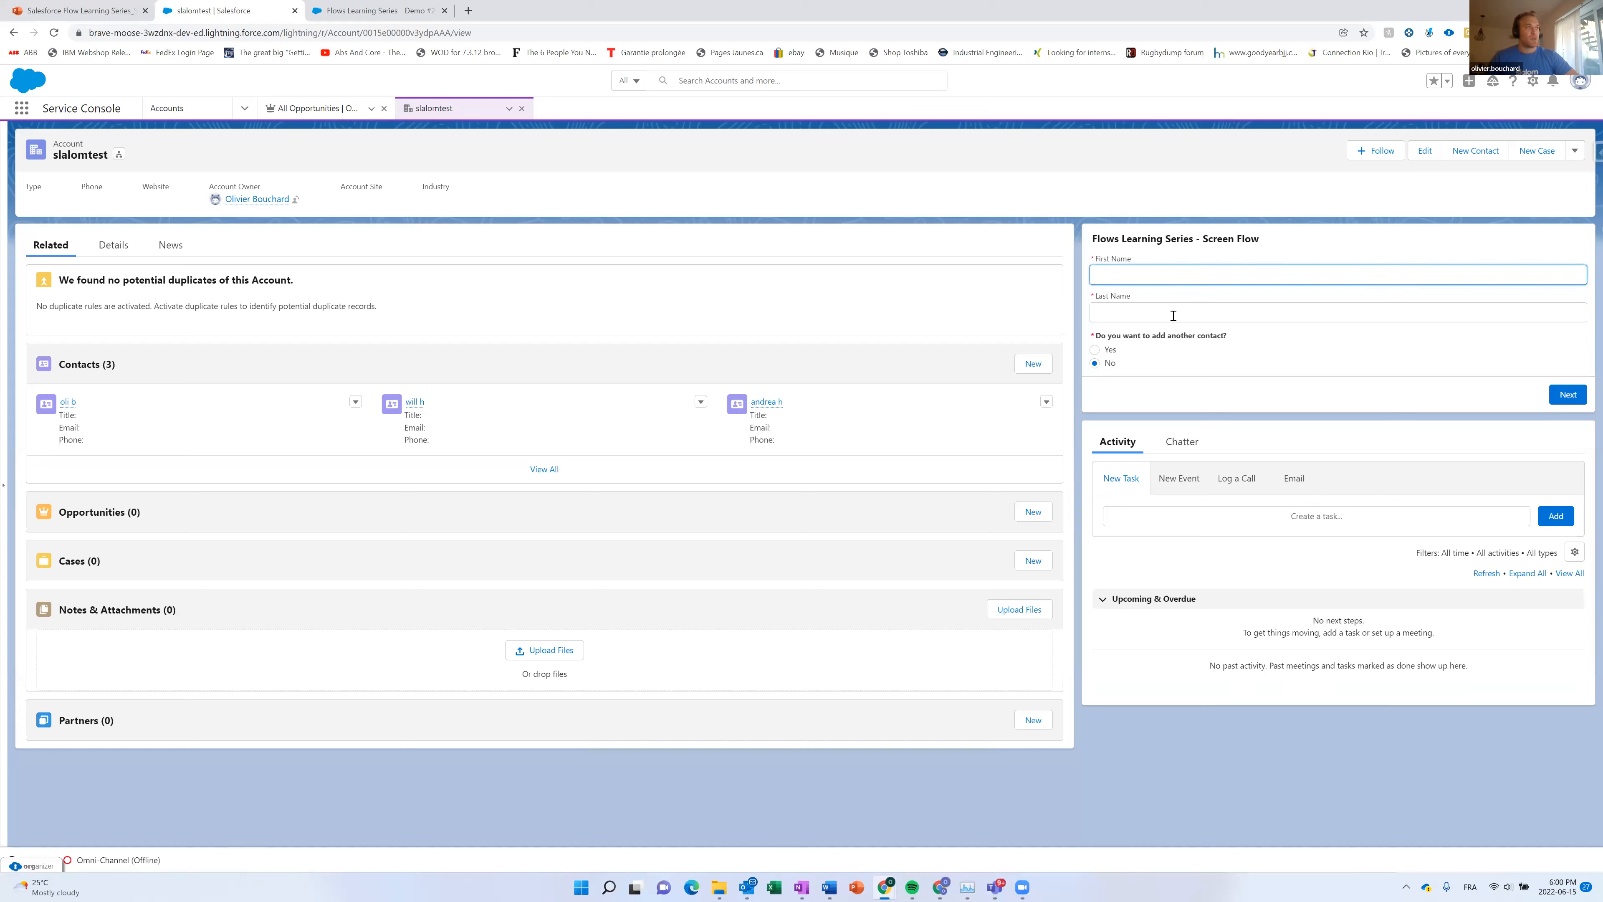
Open the first United Oil Installations opportunity in the All Opportunities list and set its stage to Closed Won.
click(319, 110)
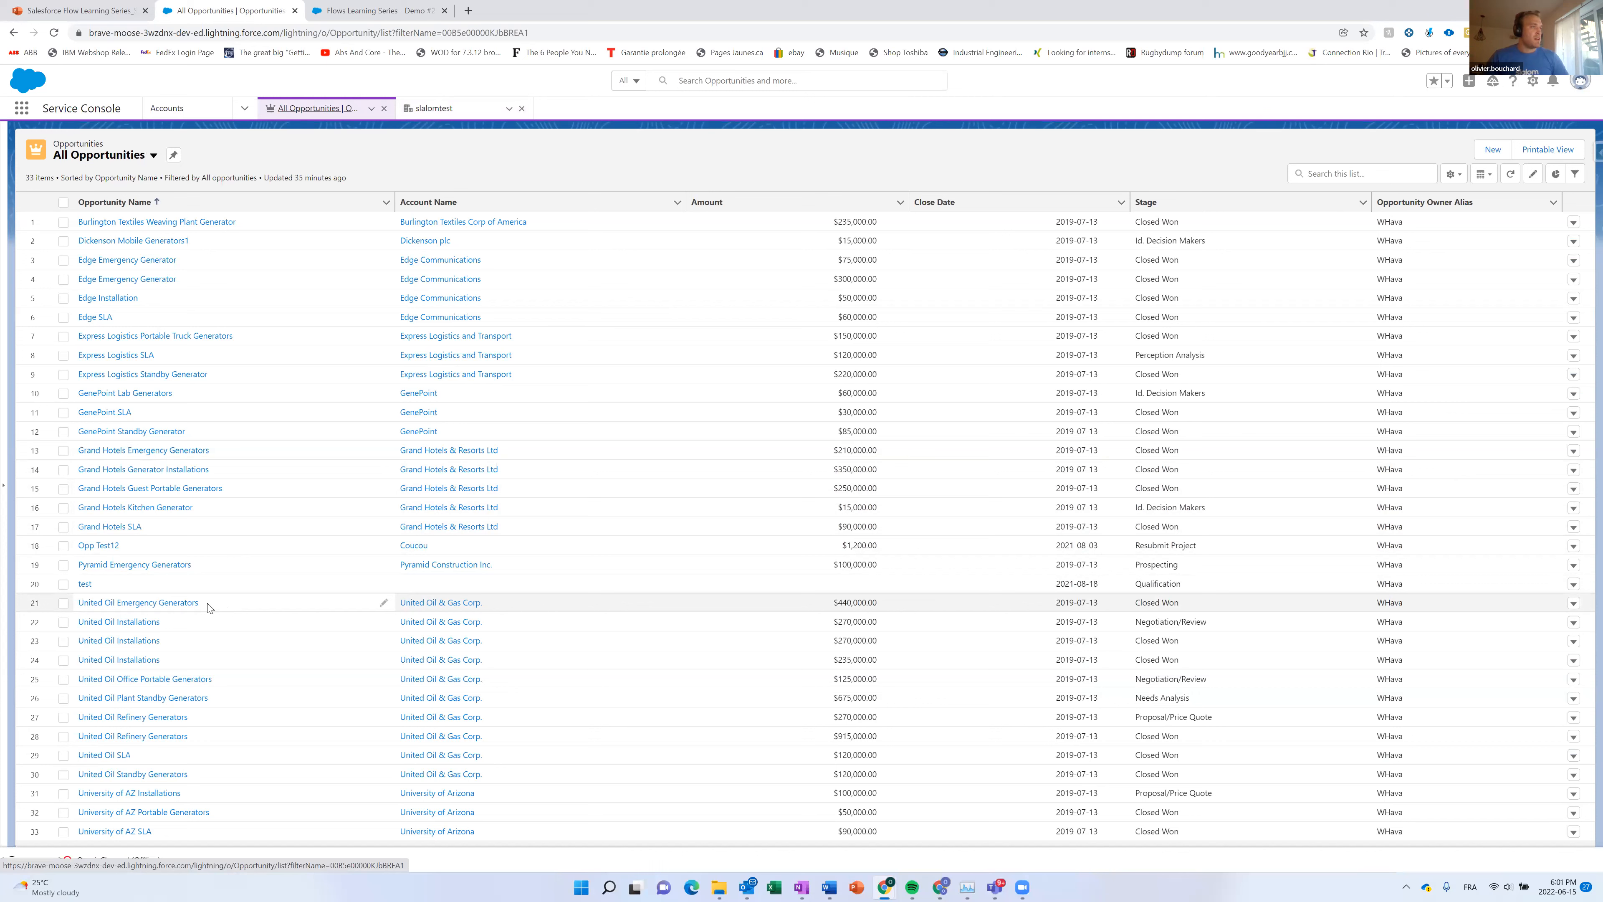
click(146, 622)
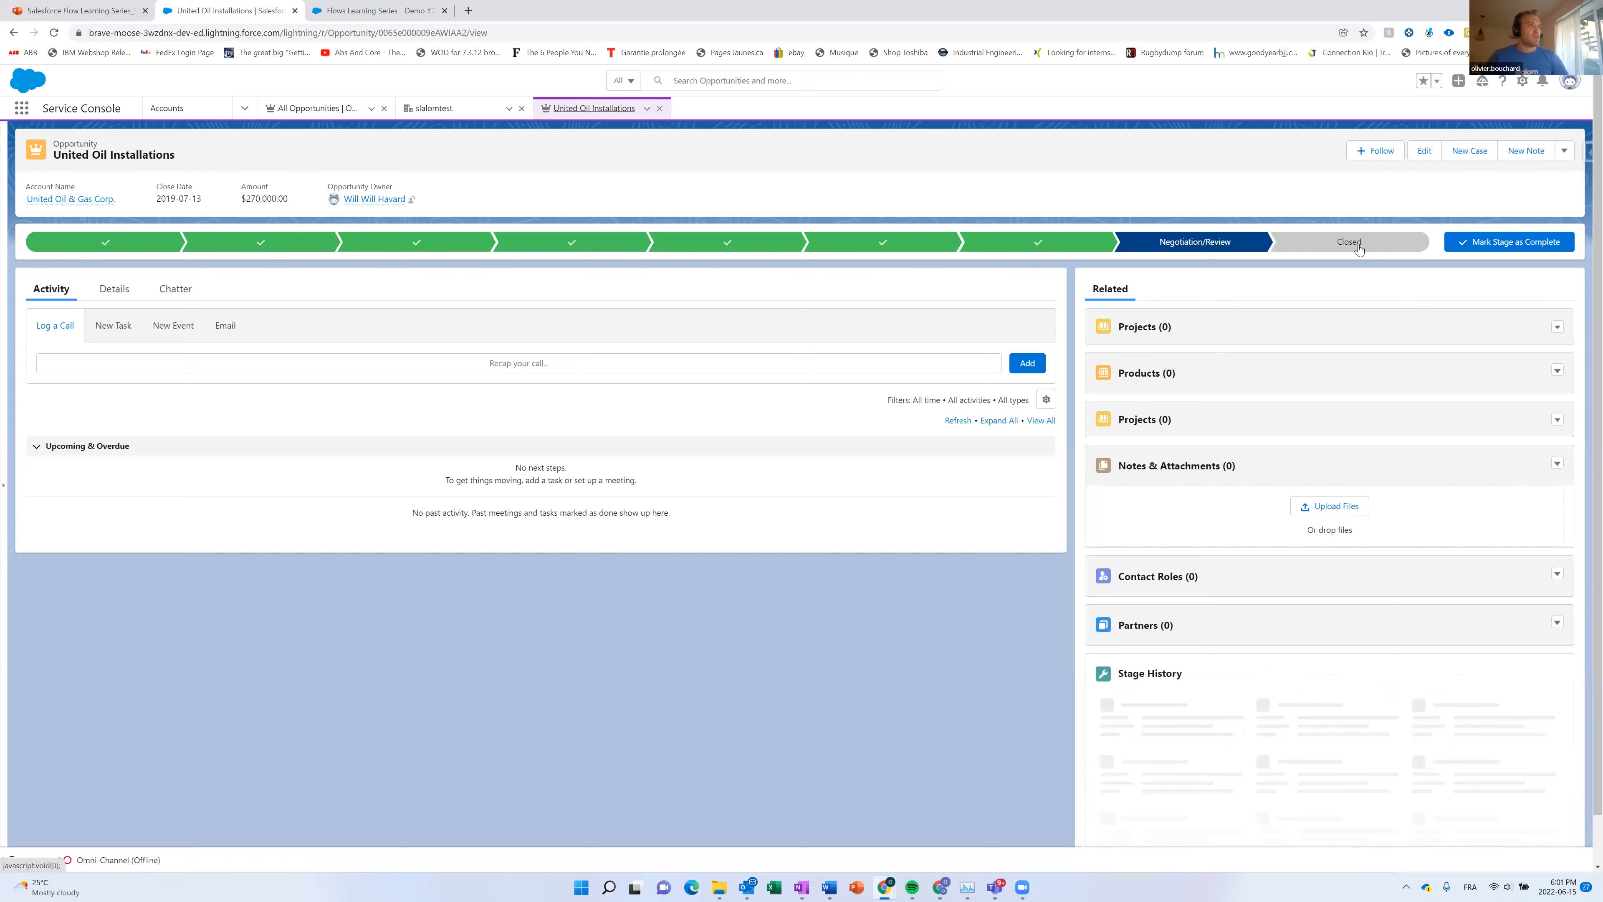
click(1359, 248)
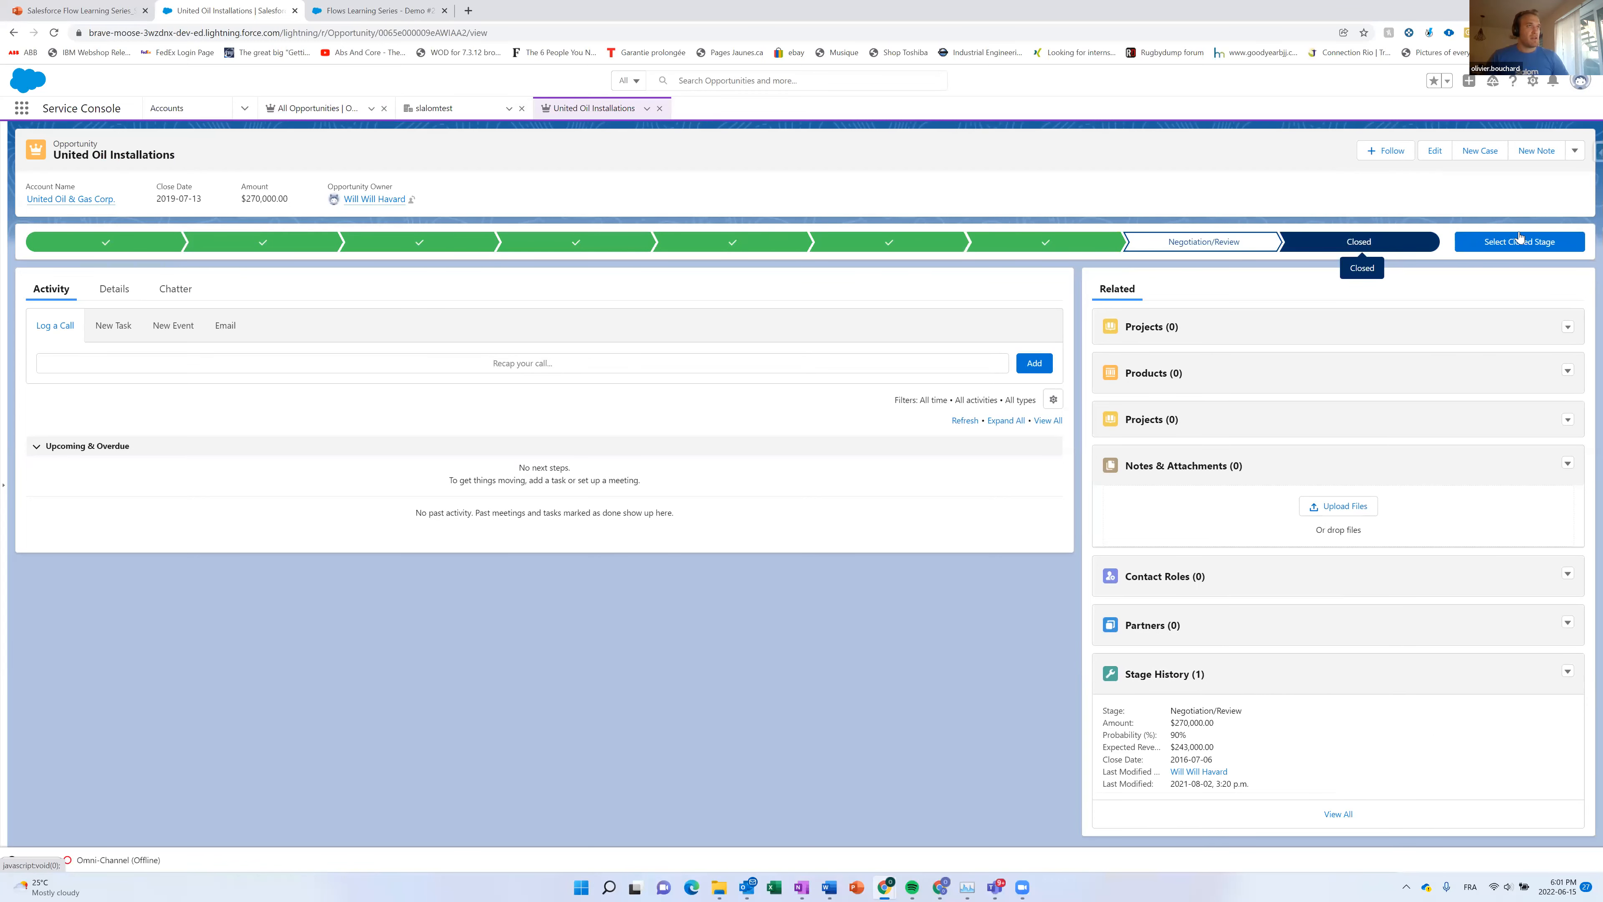
click(1528, 243)
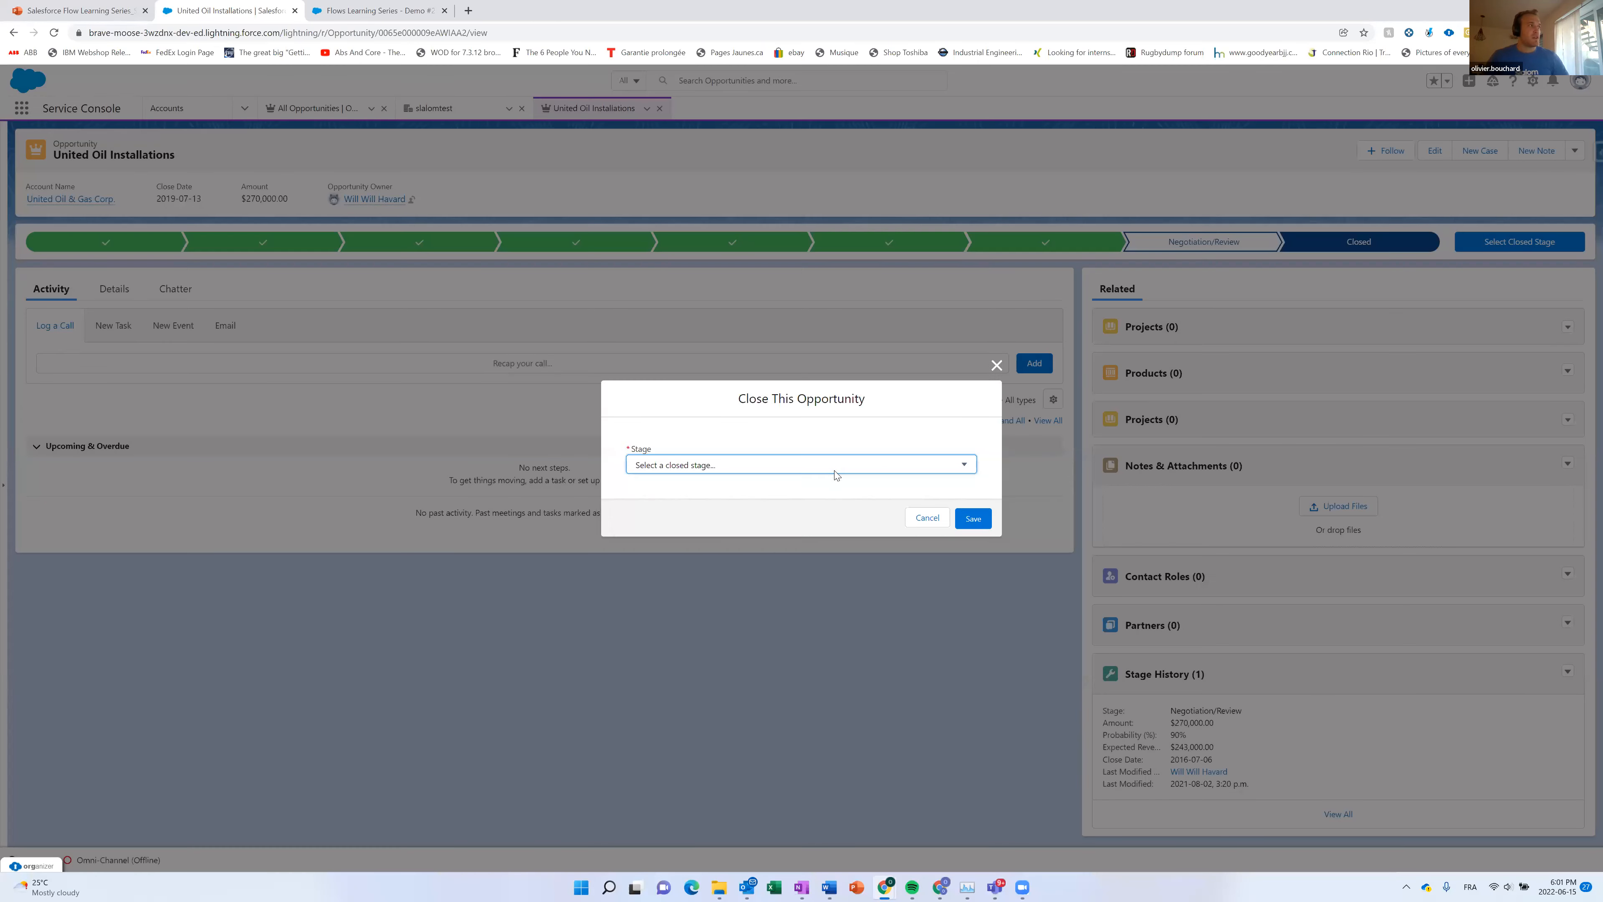
click(834, 465)
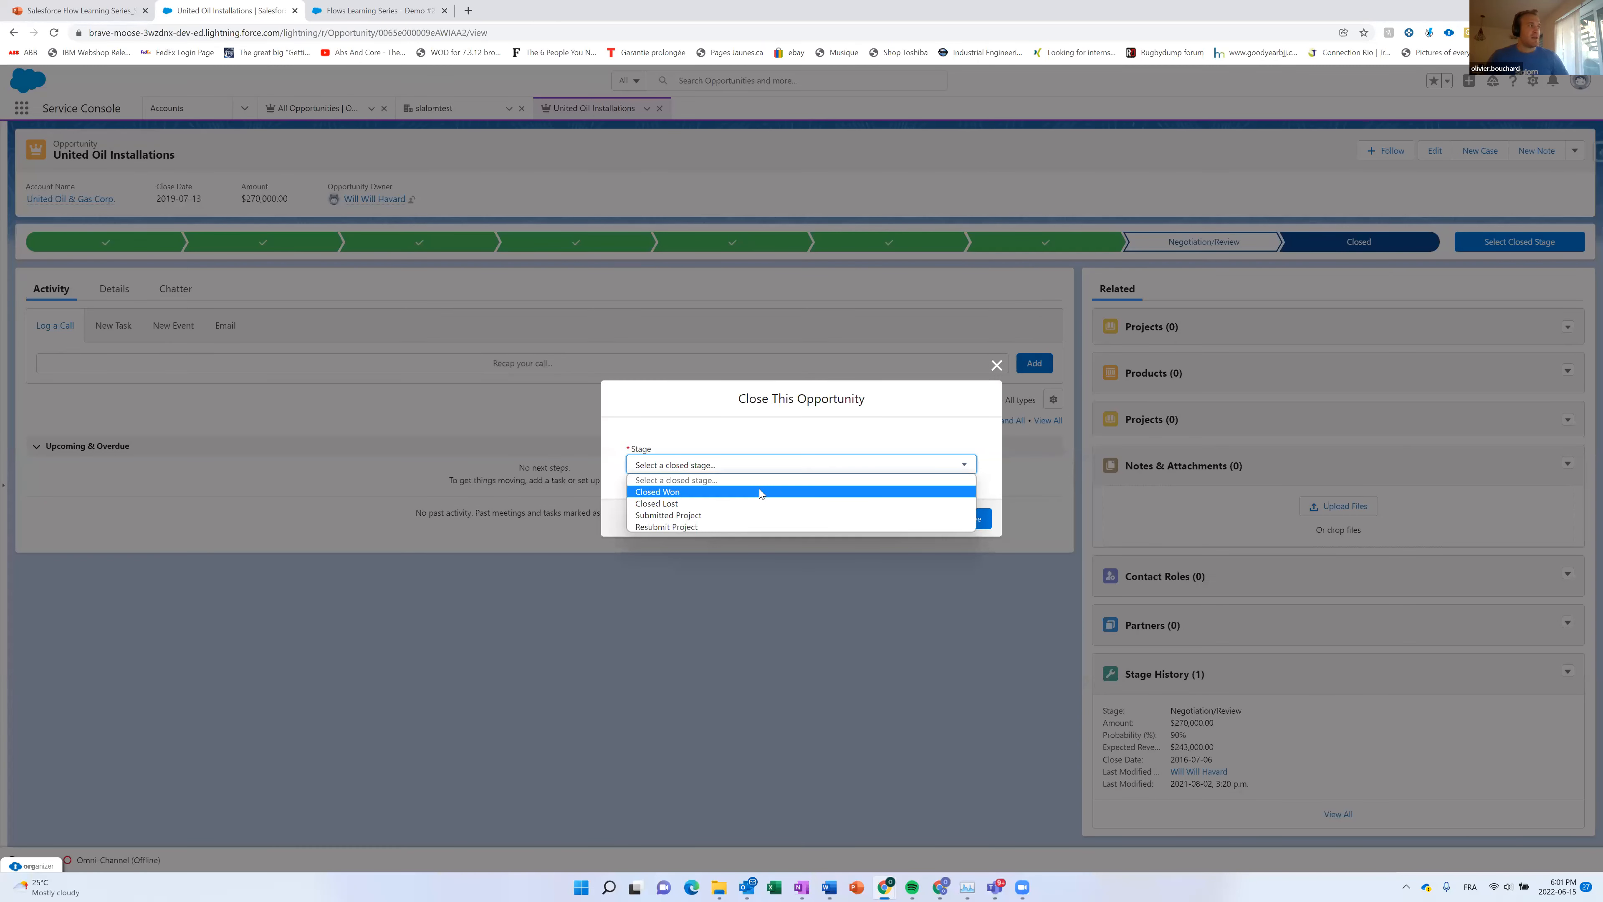
click(762, 492)
click(973, 519)
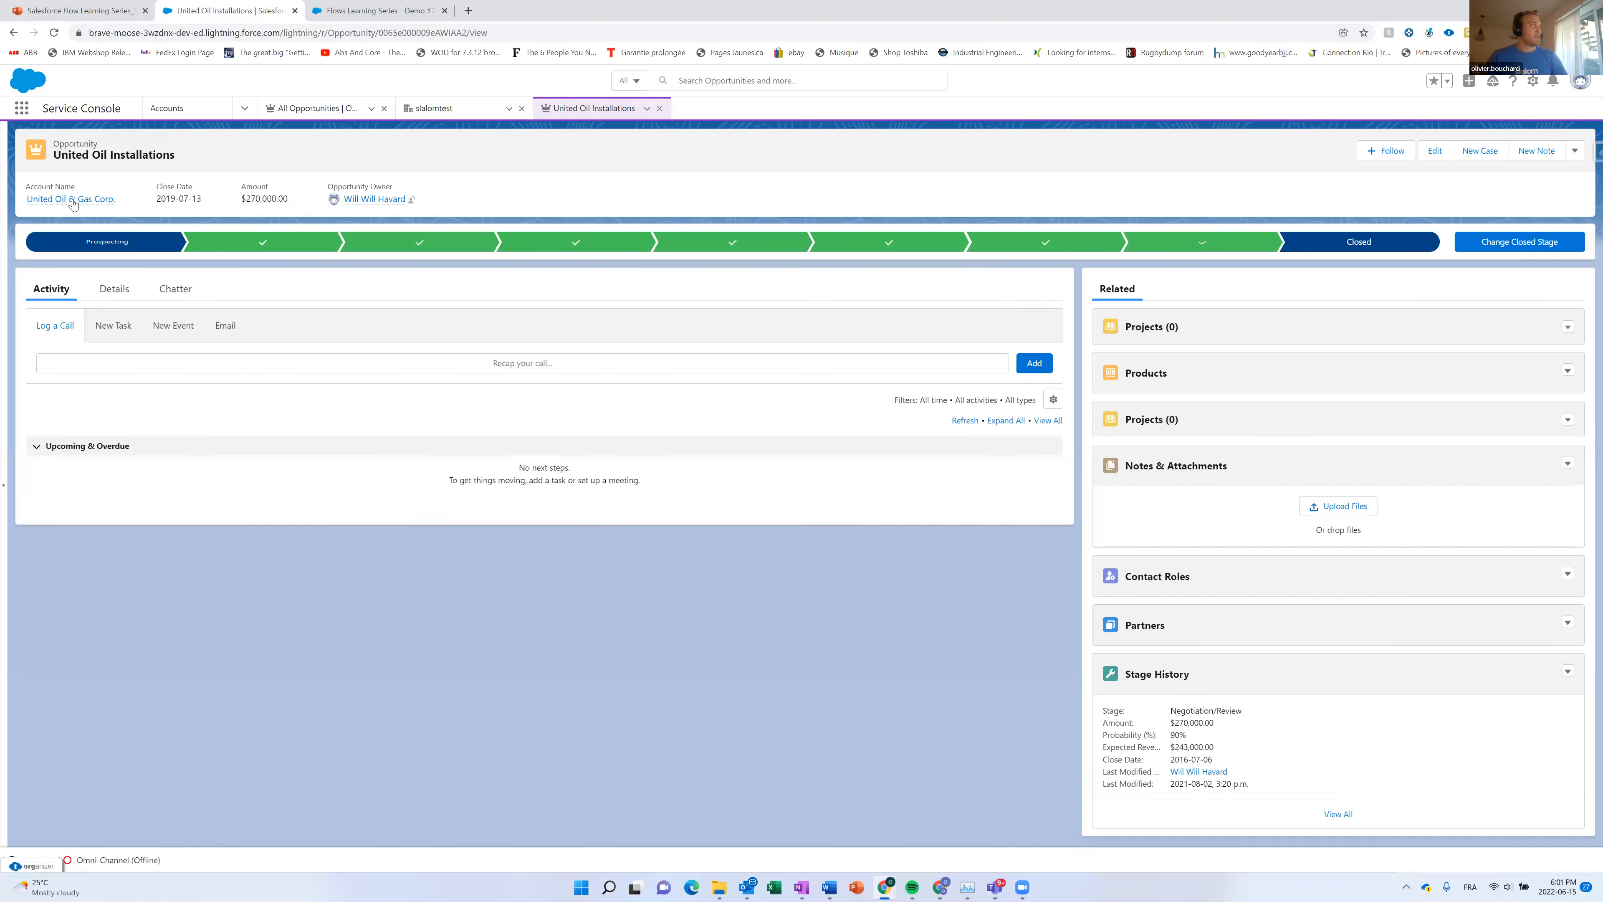
Open the United Oil & Gas Corp. account and examine its VIP Account field and the Follow Up with VIP Account task.
mouse_move(74, 204)
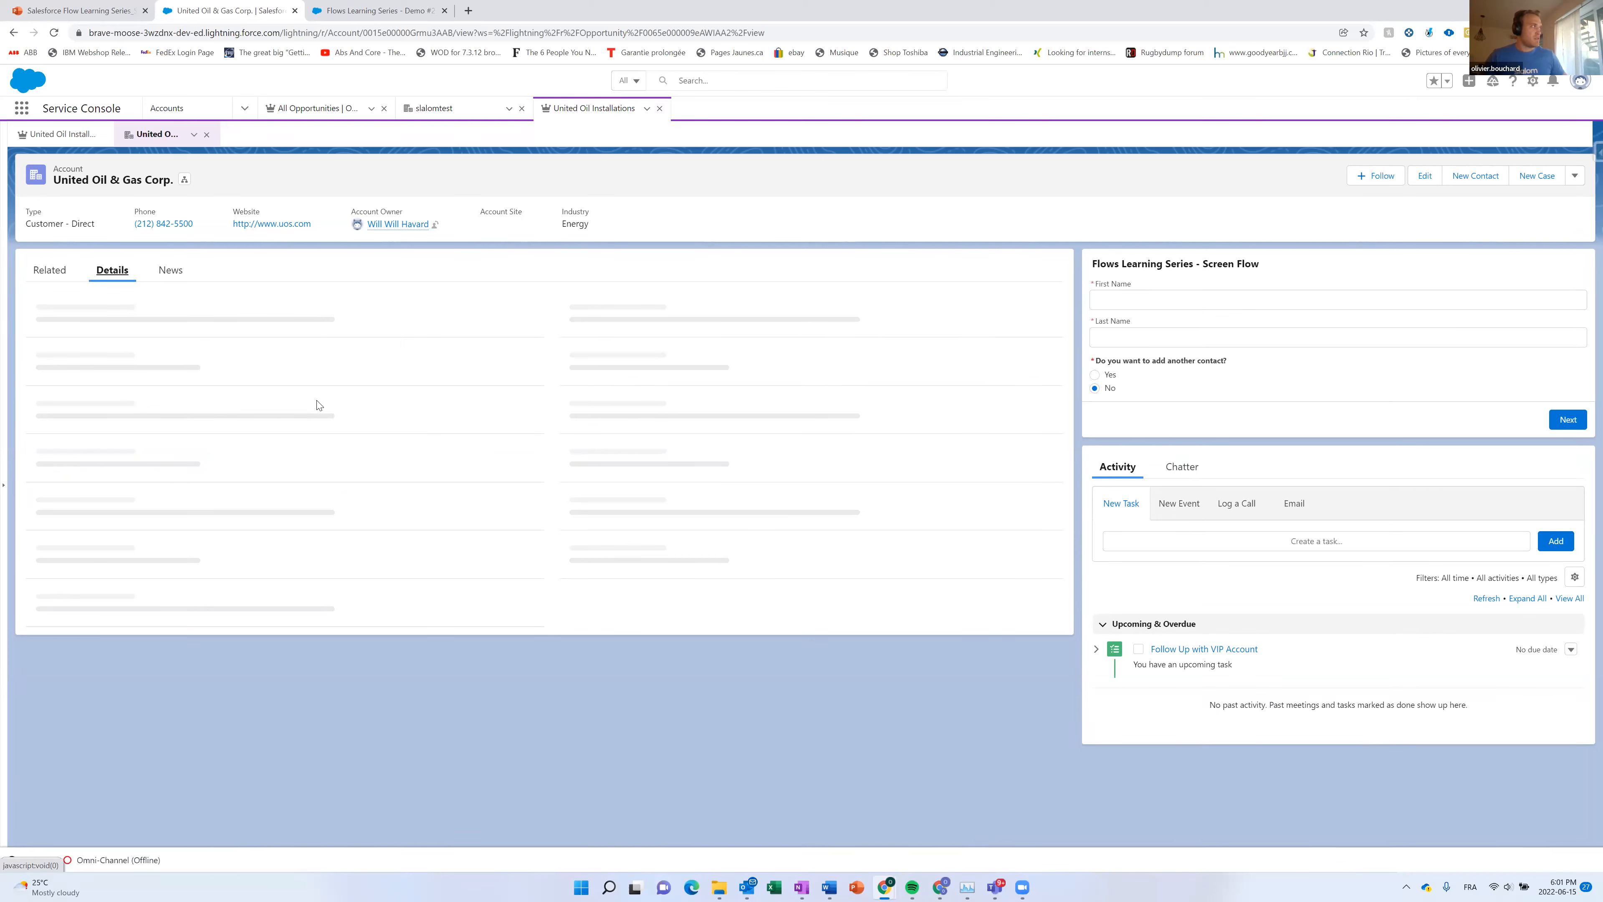
key(ctrl+plus)
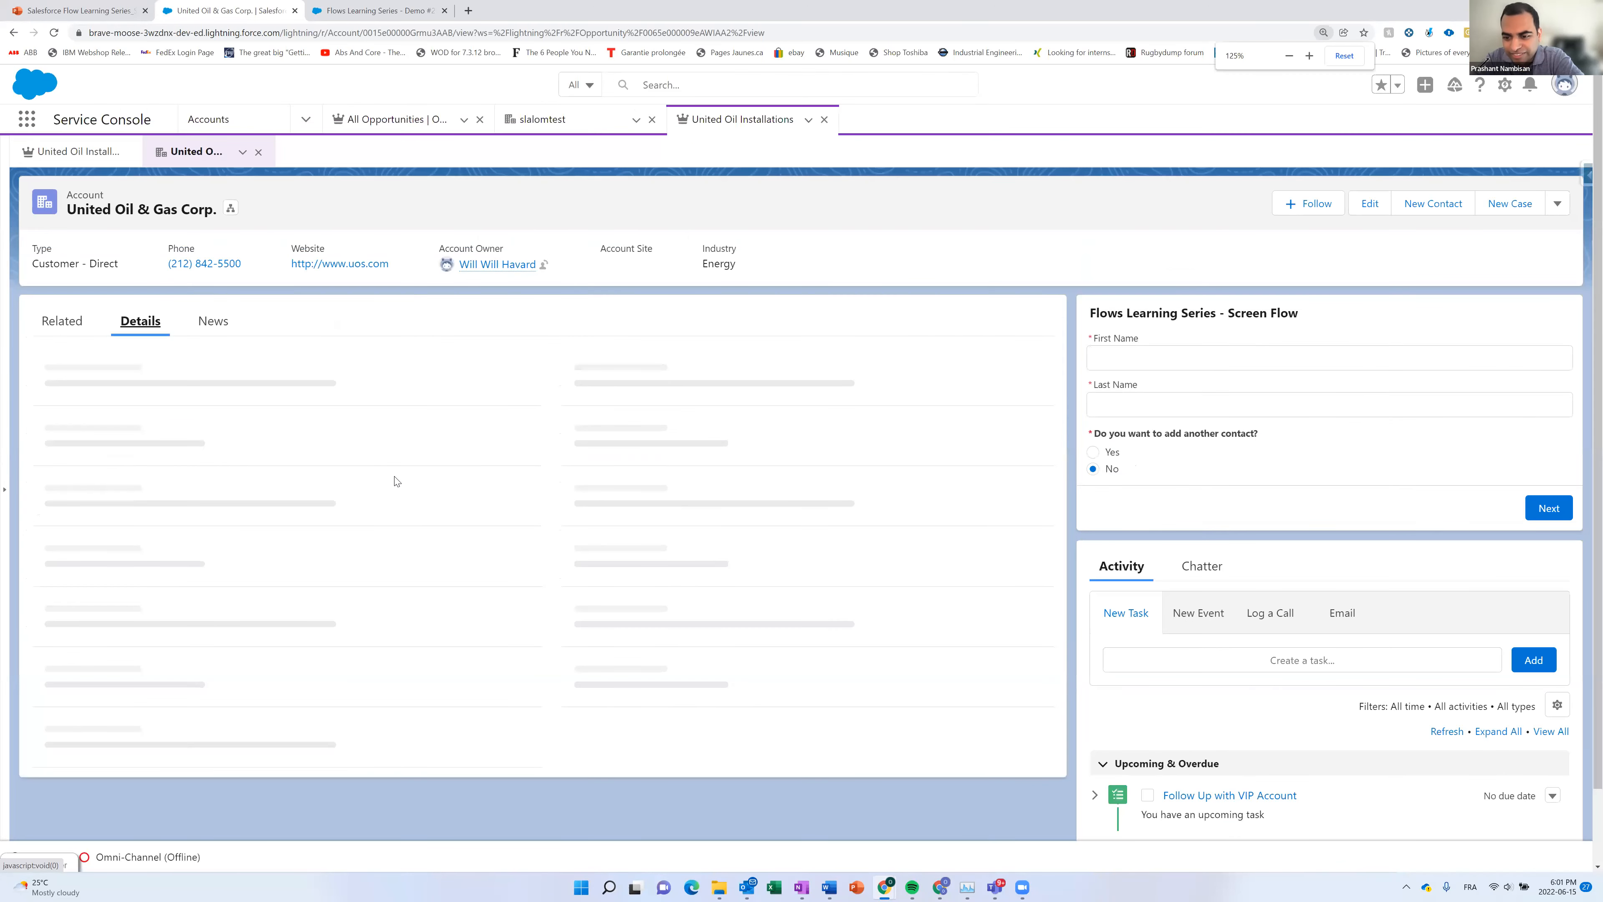
click(212, 319)
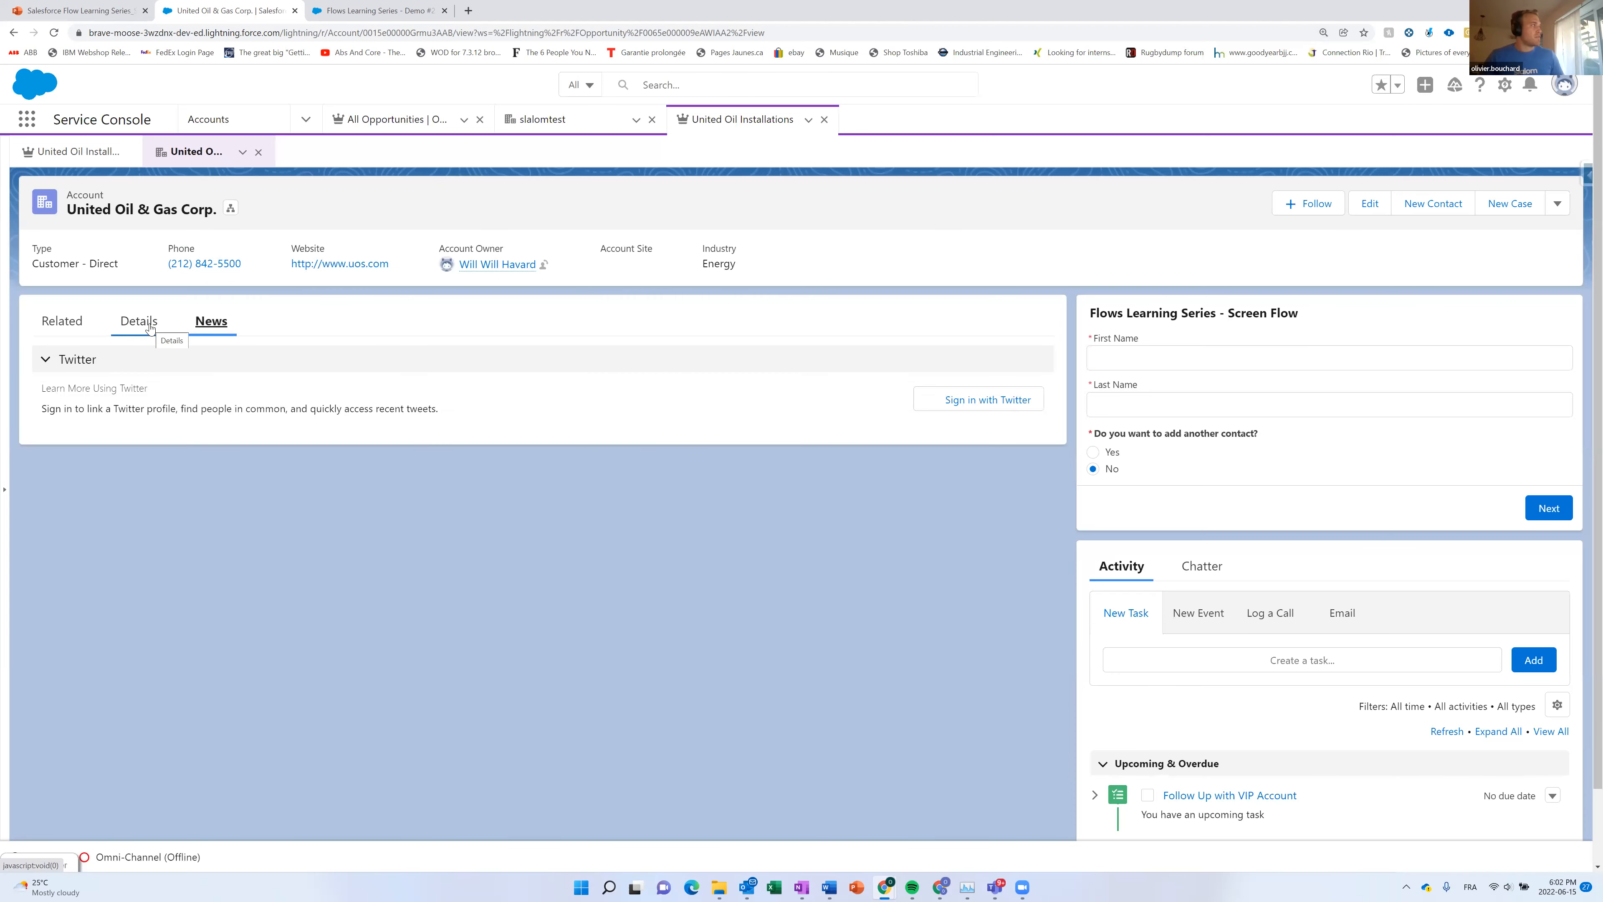
click(149, 323)
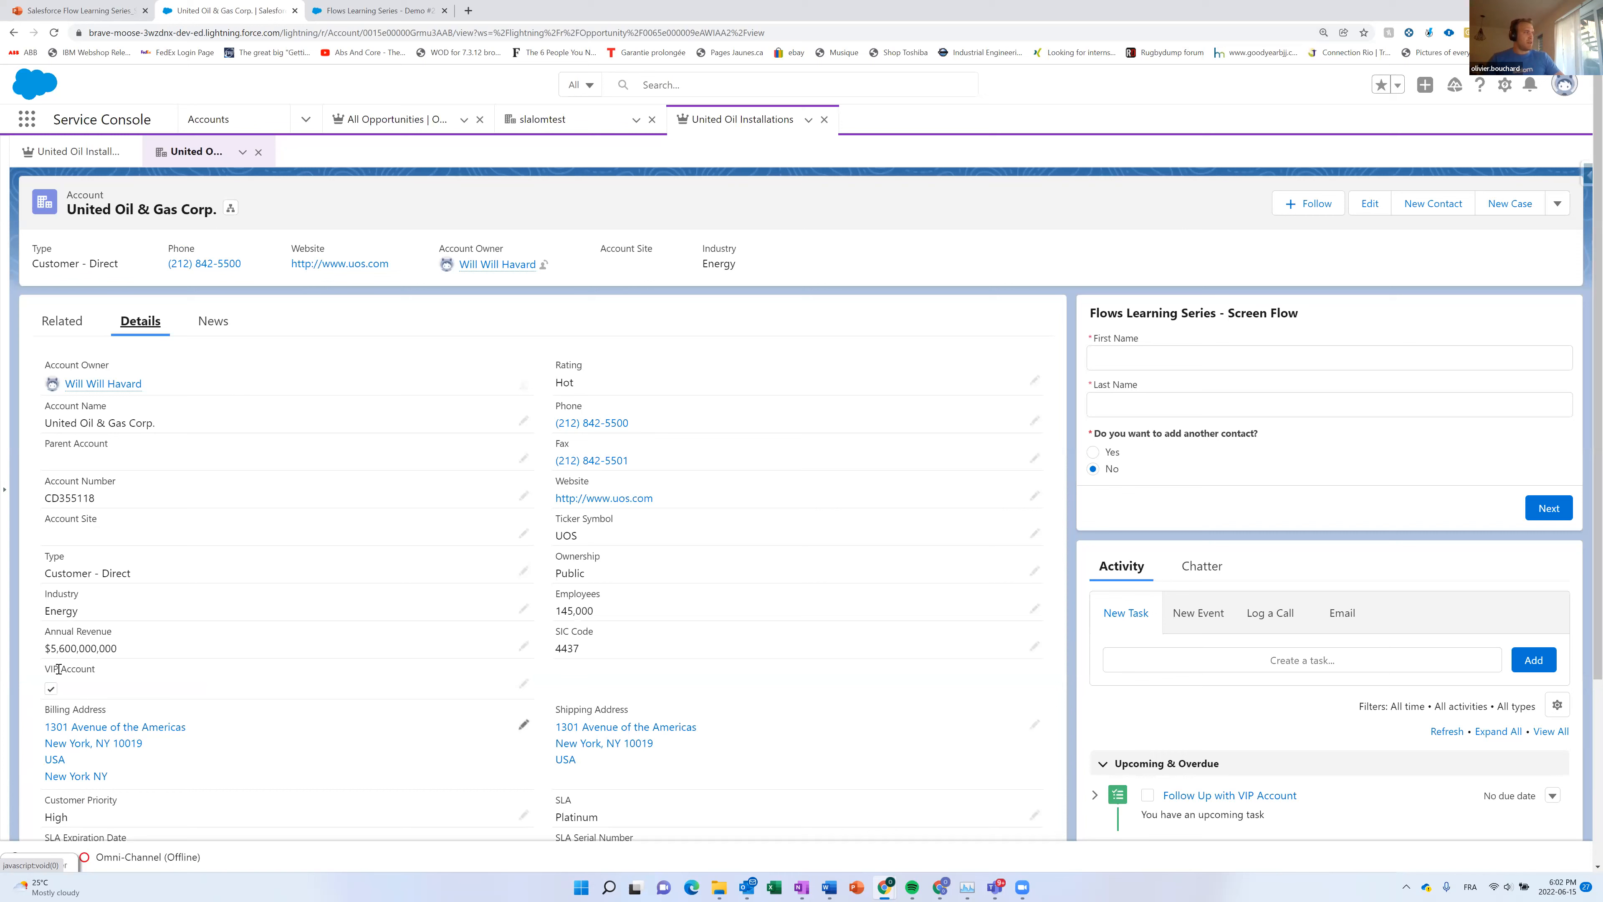
key(ctrl+plus)
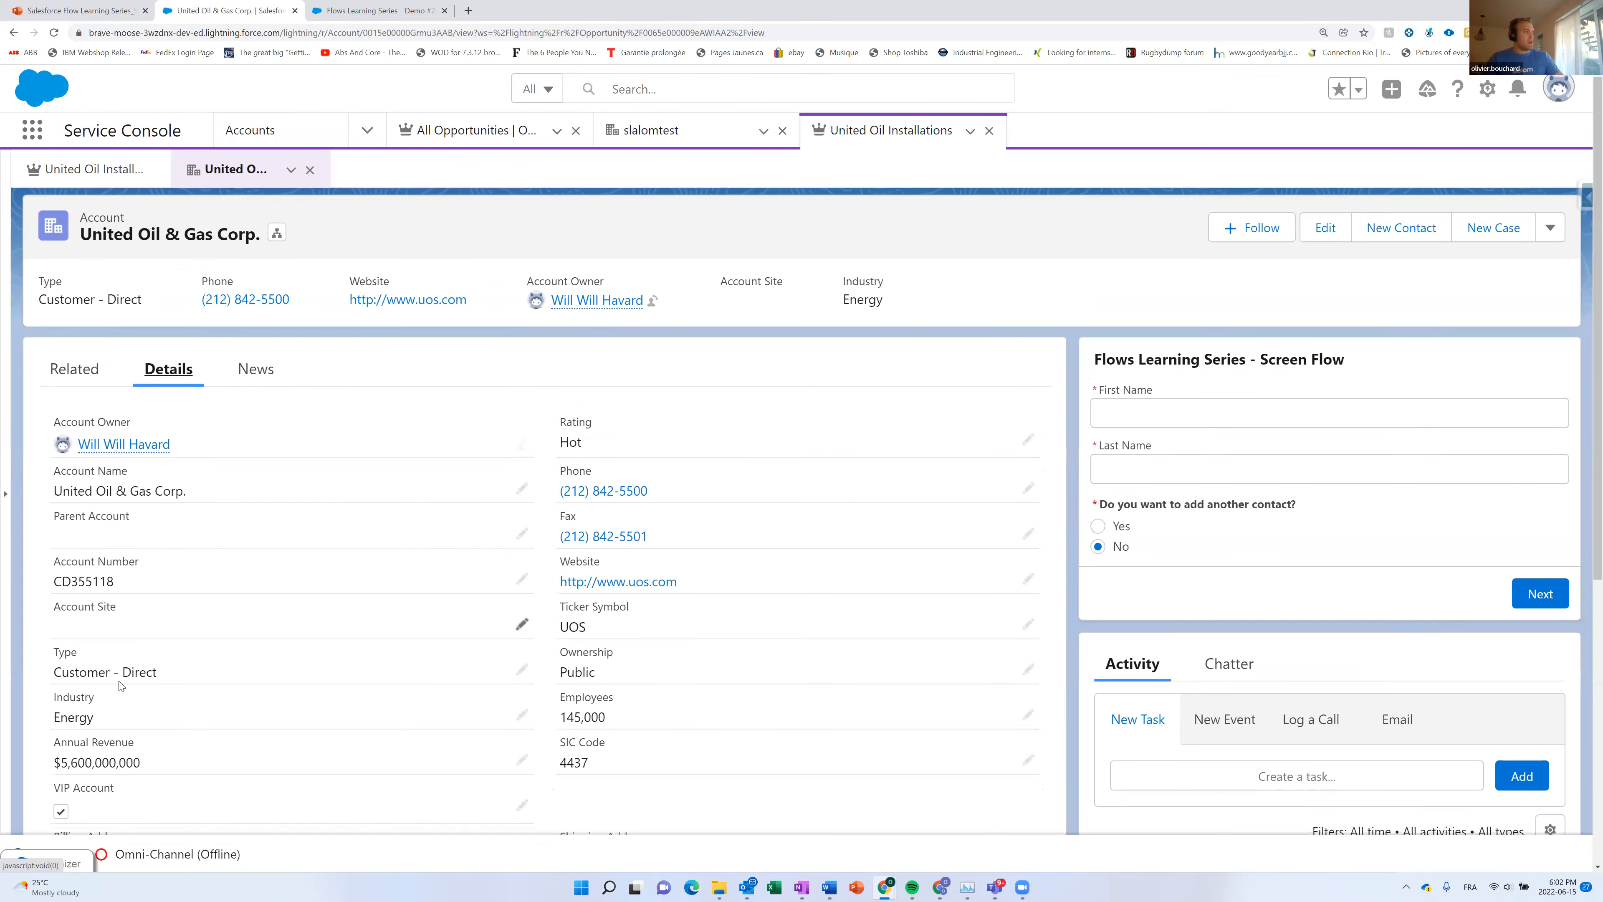
scroll(121, 685, down, 2)
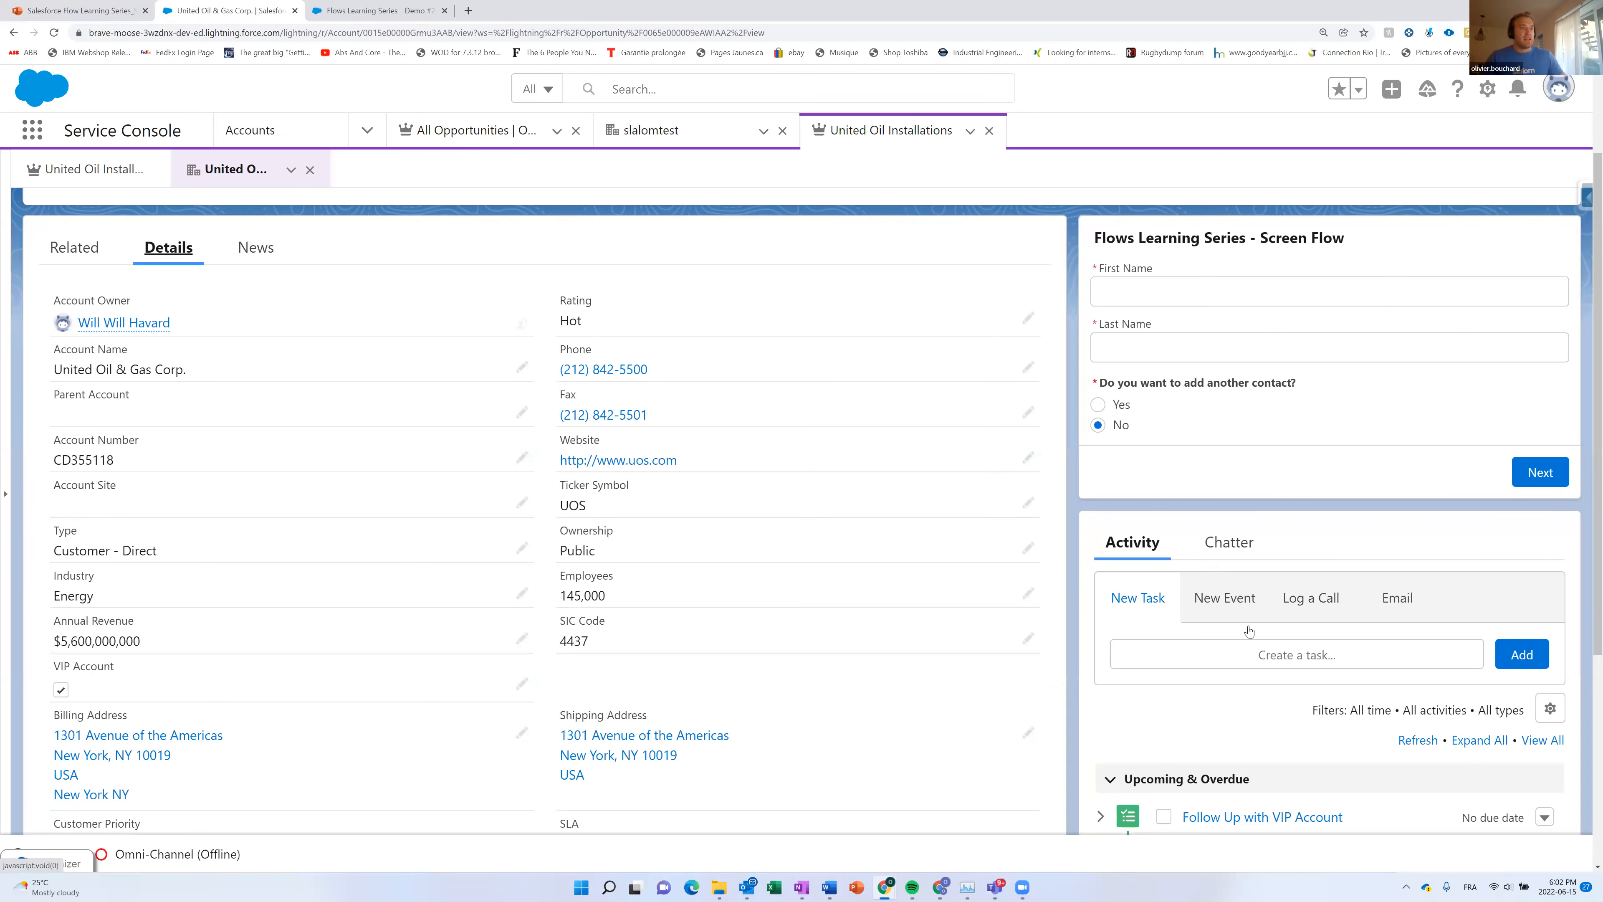
scroll(1215, 726, down, 1)
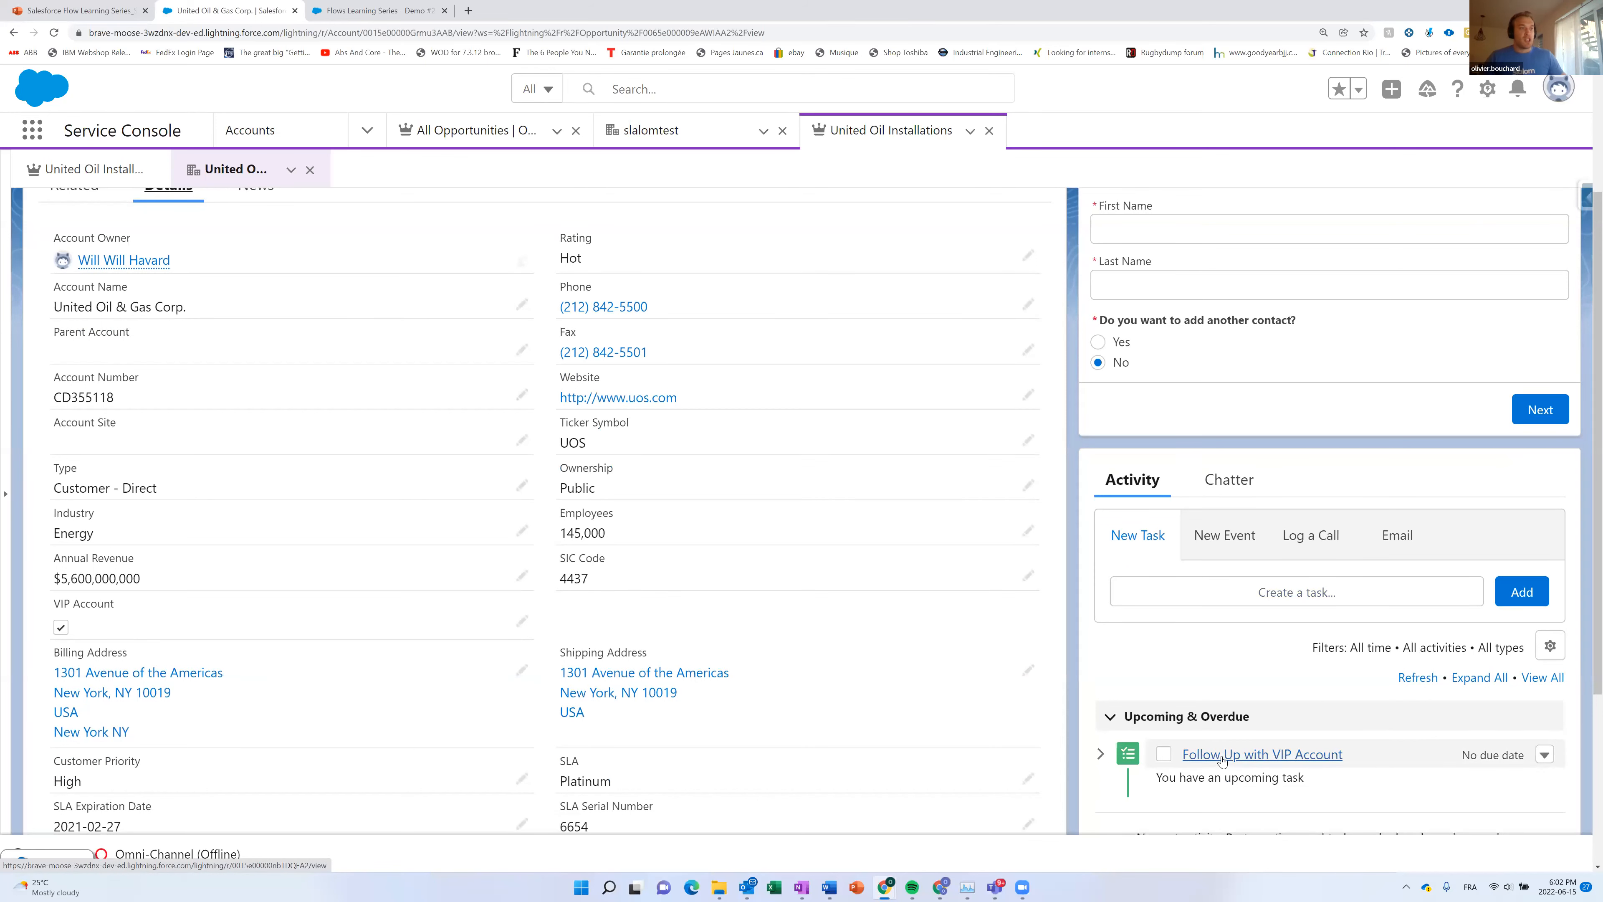
click(1223, 756)
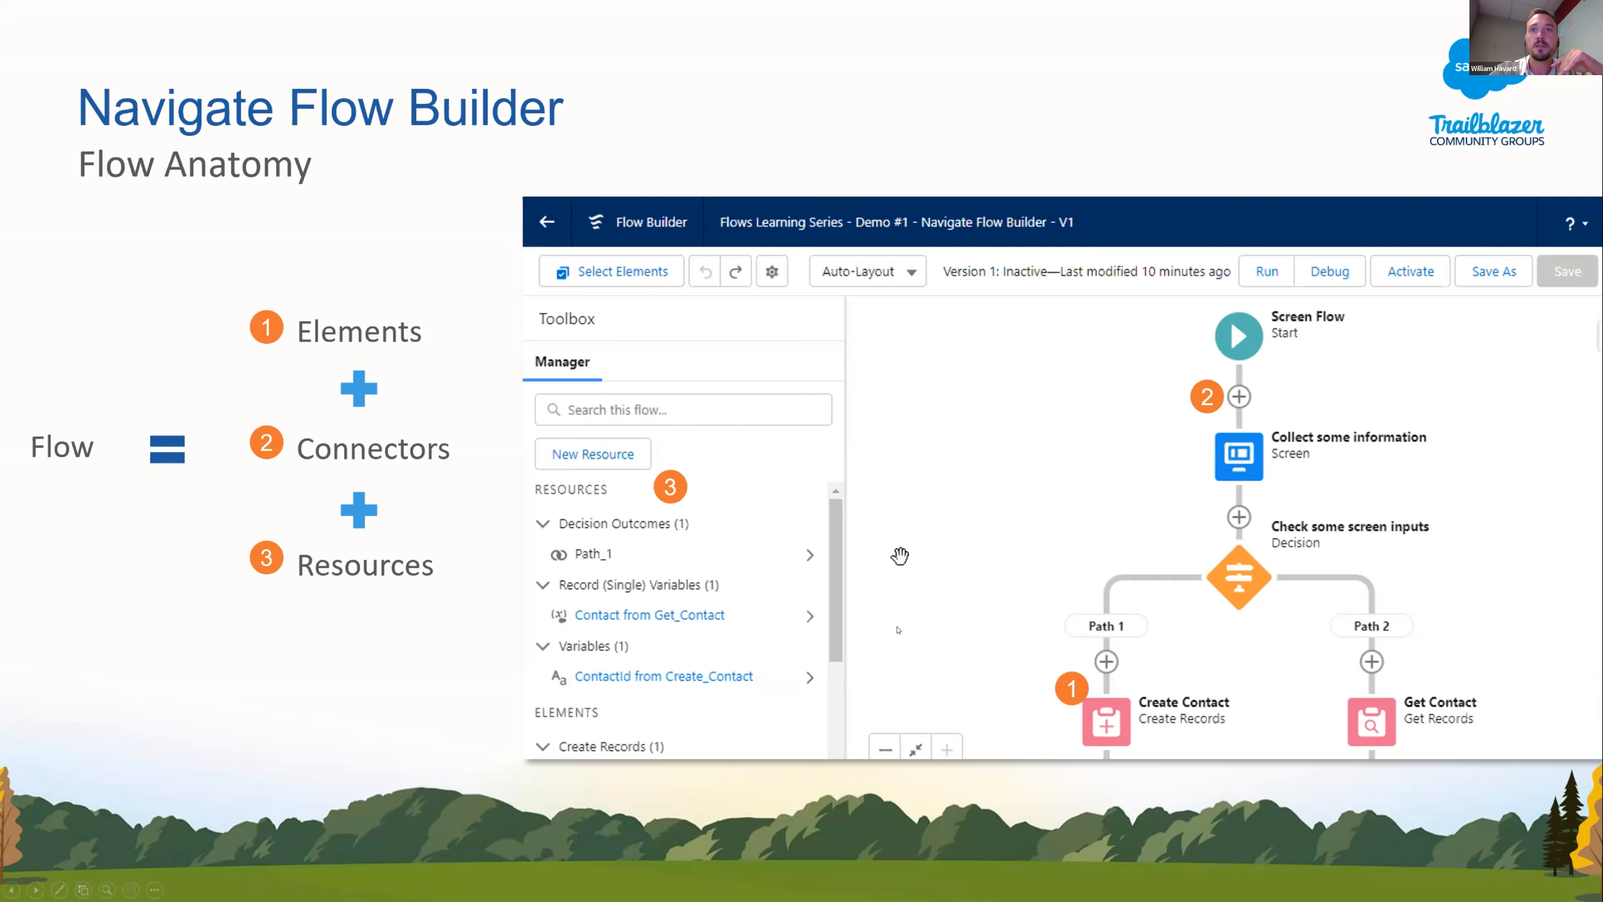
key(Left)
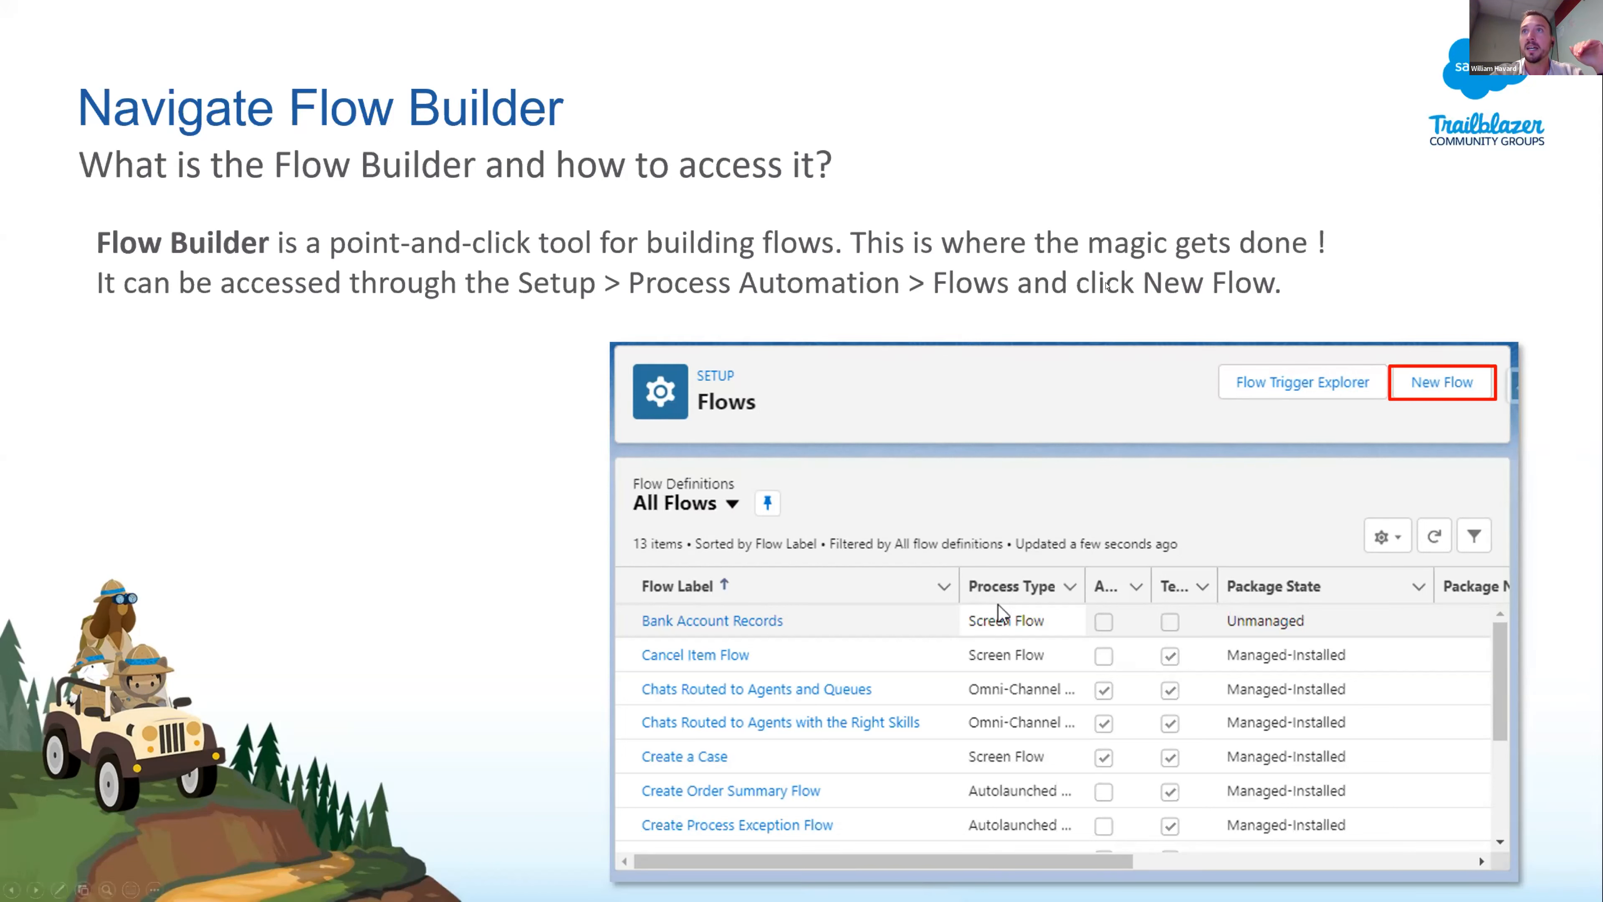
click(1315, 375)
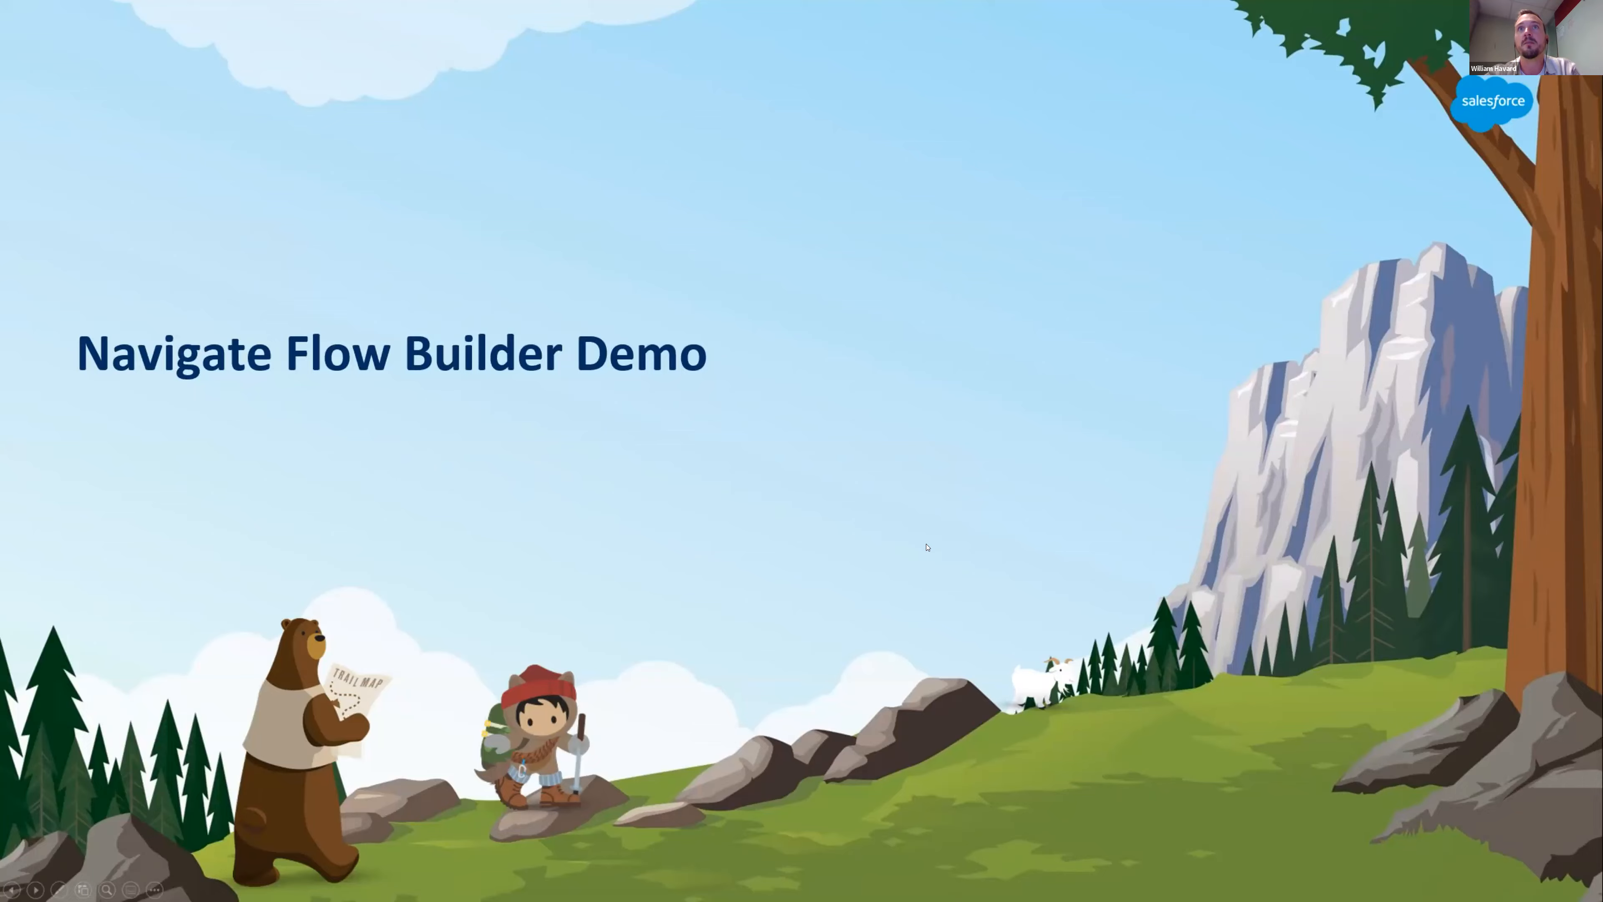
key(Escape)
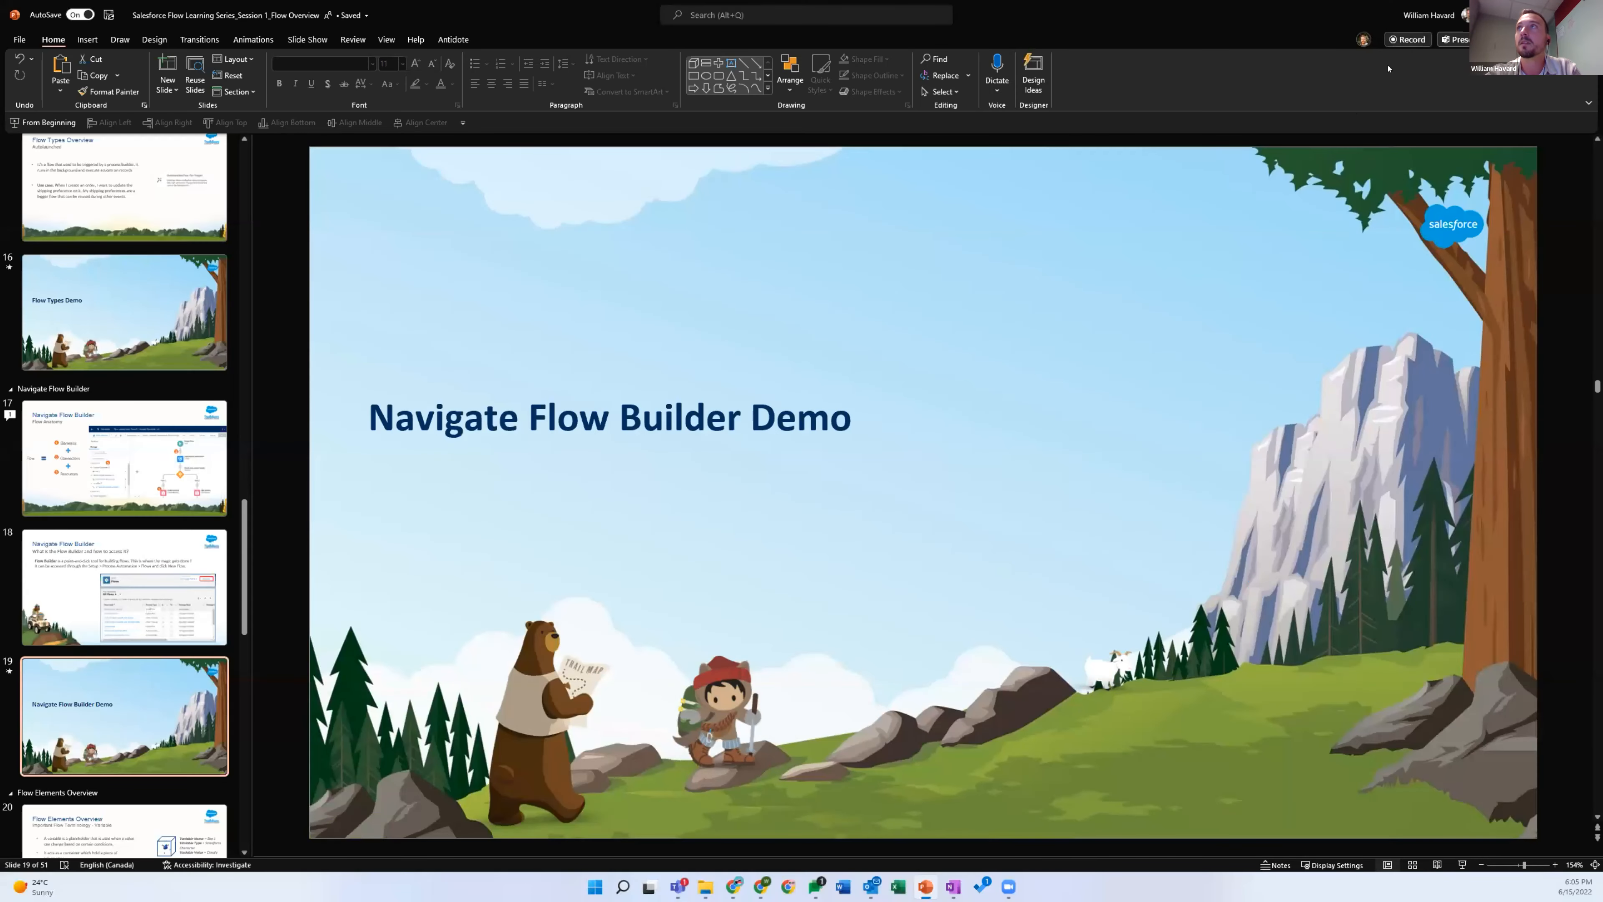
Switch to Salesforce Setup in the browser, search the setup menu for "flow" and open the Flows page.
key(alt+Tab)
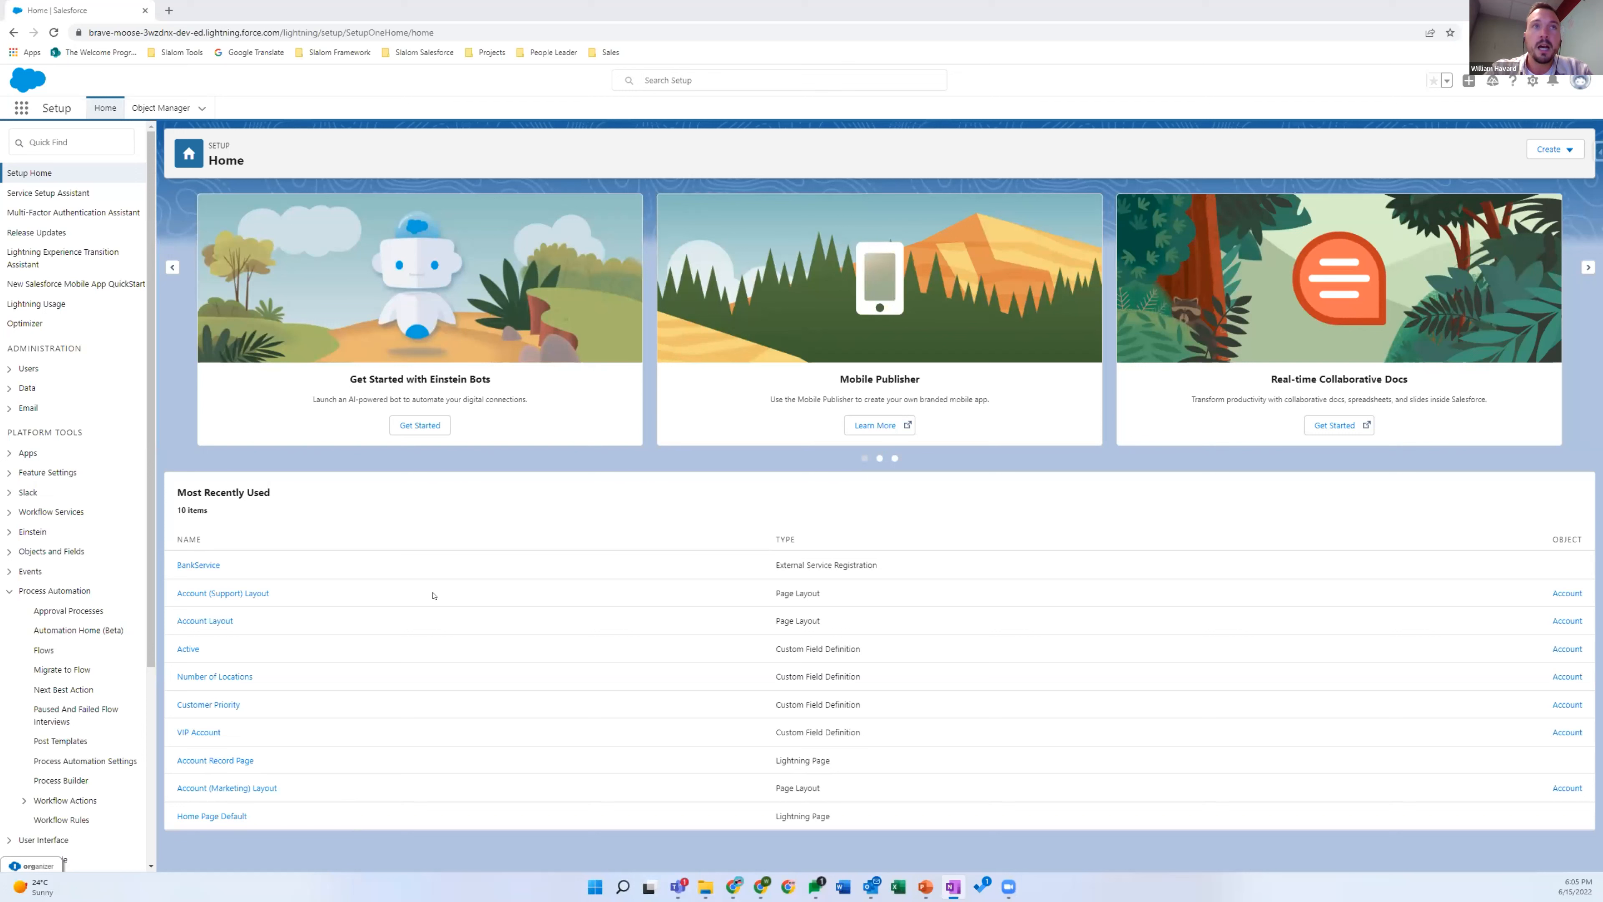
click(49, 142)
text(flow)
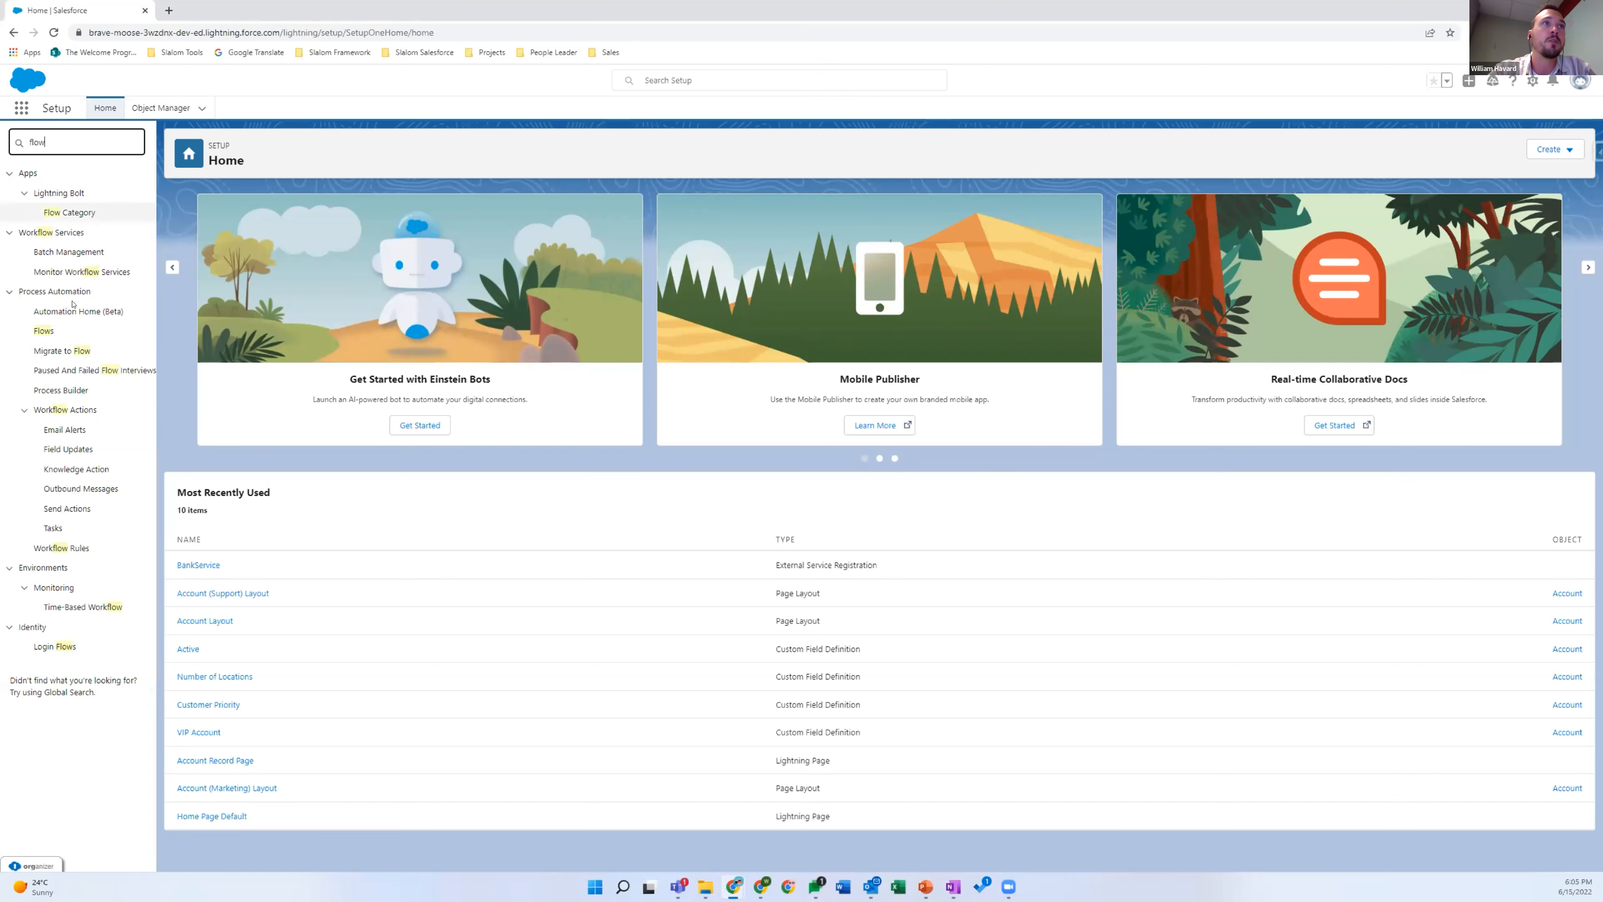
click(44, 330)
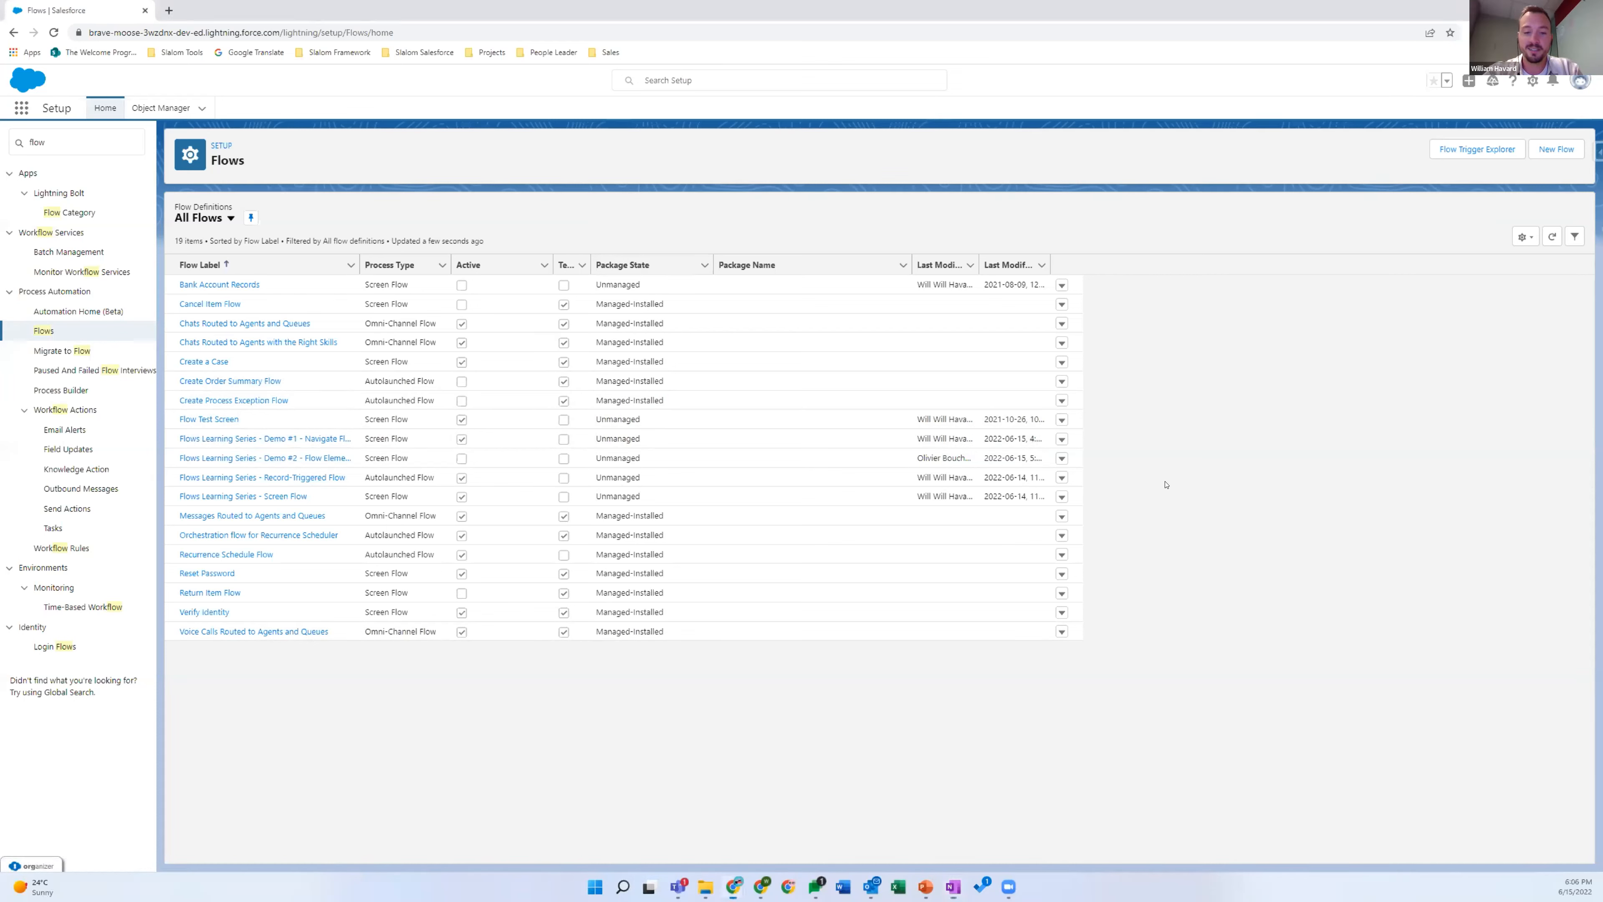
Open the details page of Flow Test Screen and view its flow versions.
key(ctrl+plus)
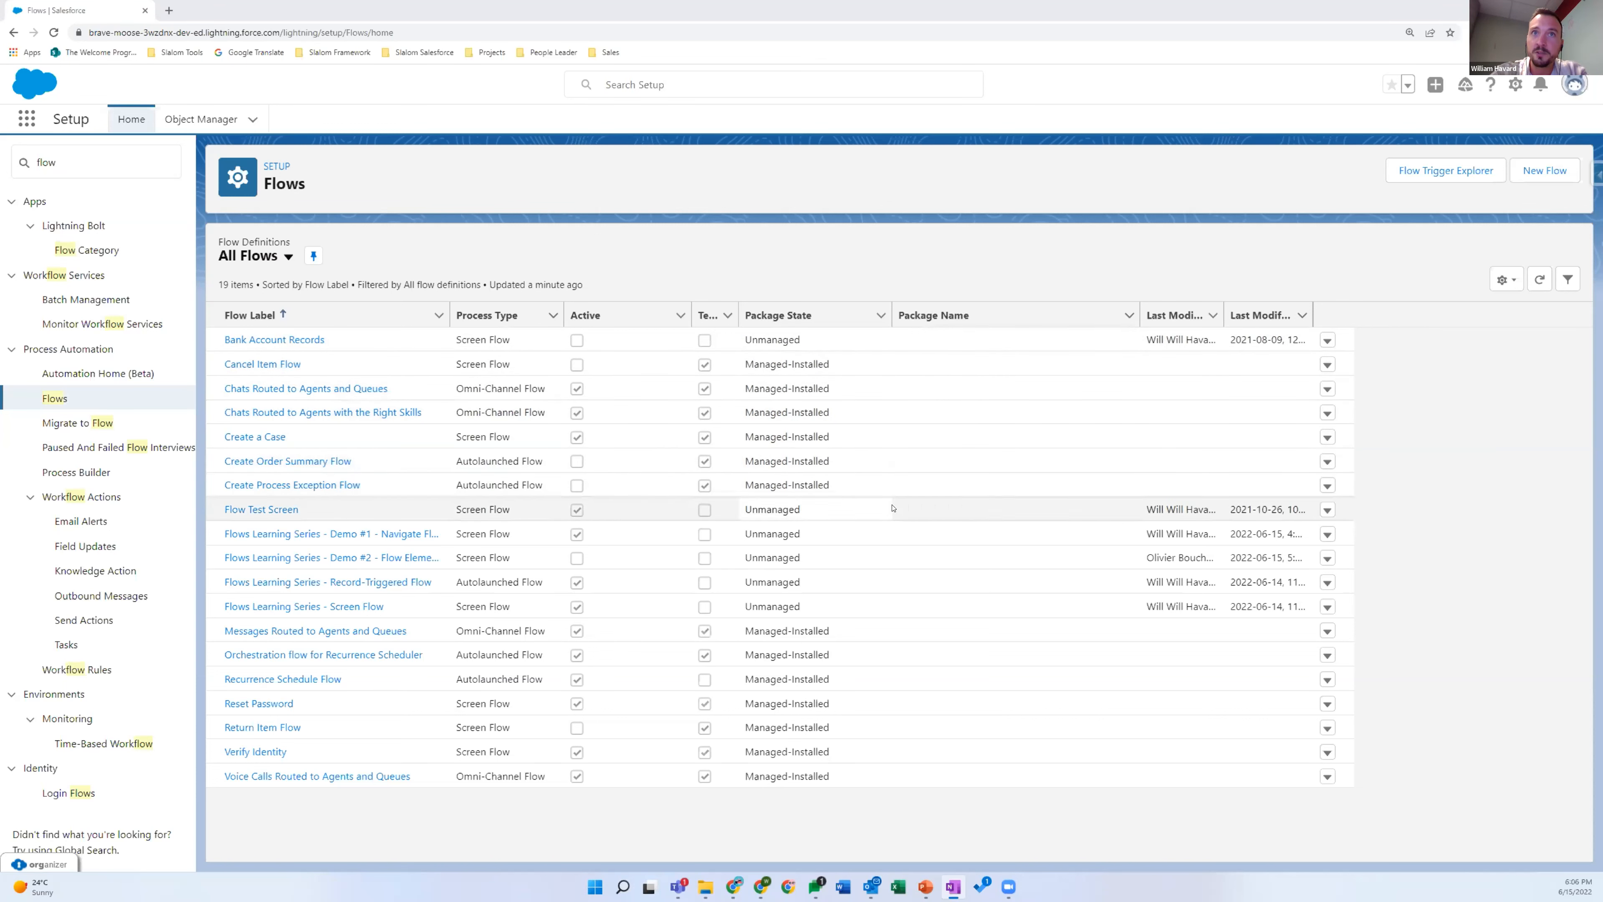
click(1326, 510)
click(1357, 538)
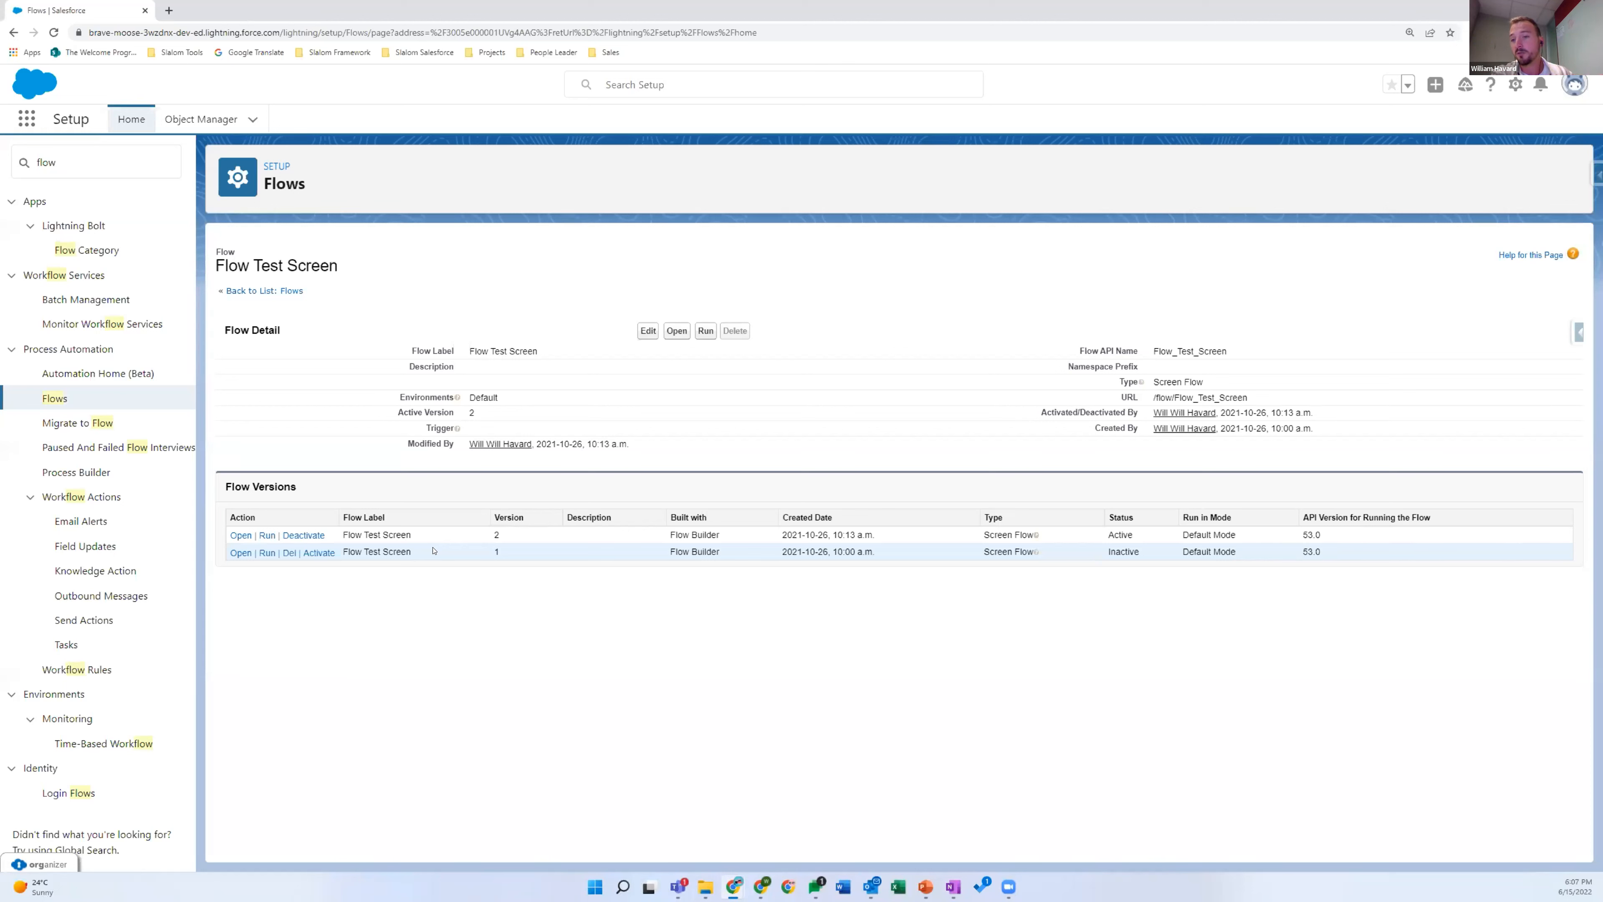
Return to the All Flows list and open Flows Learning Series - Demo #1 - Navigate Flow Builder.
click(54, 397)
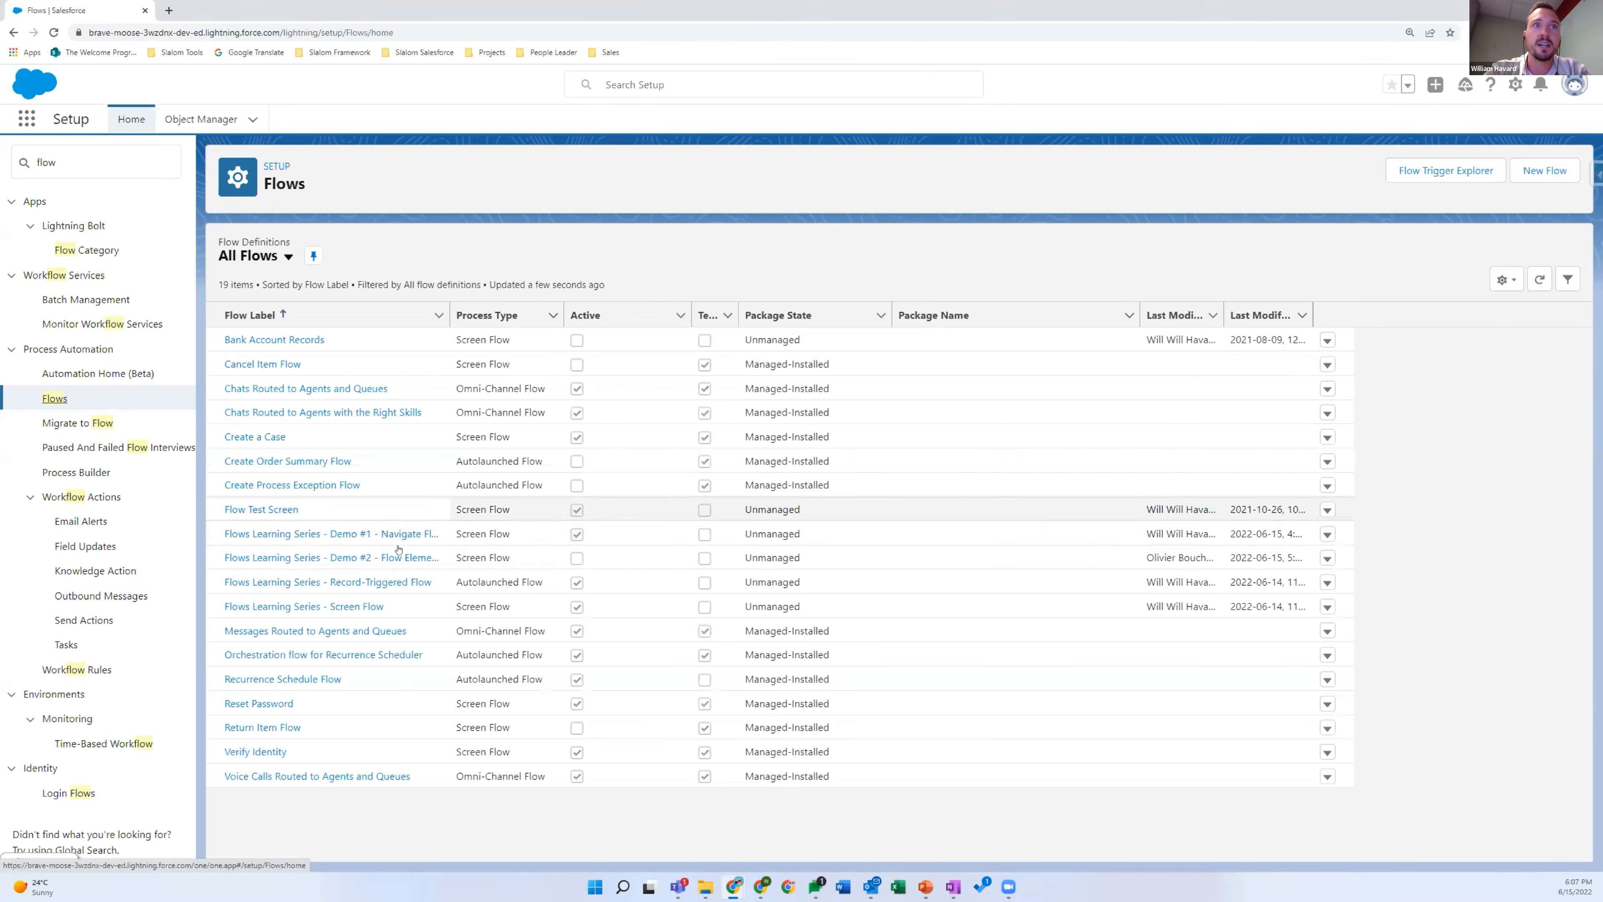
click(357, 535)
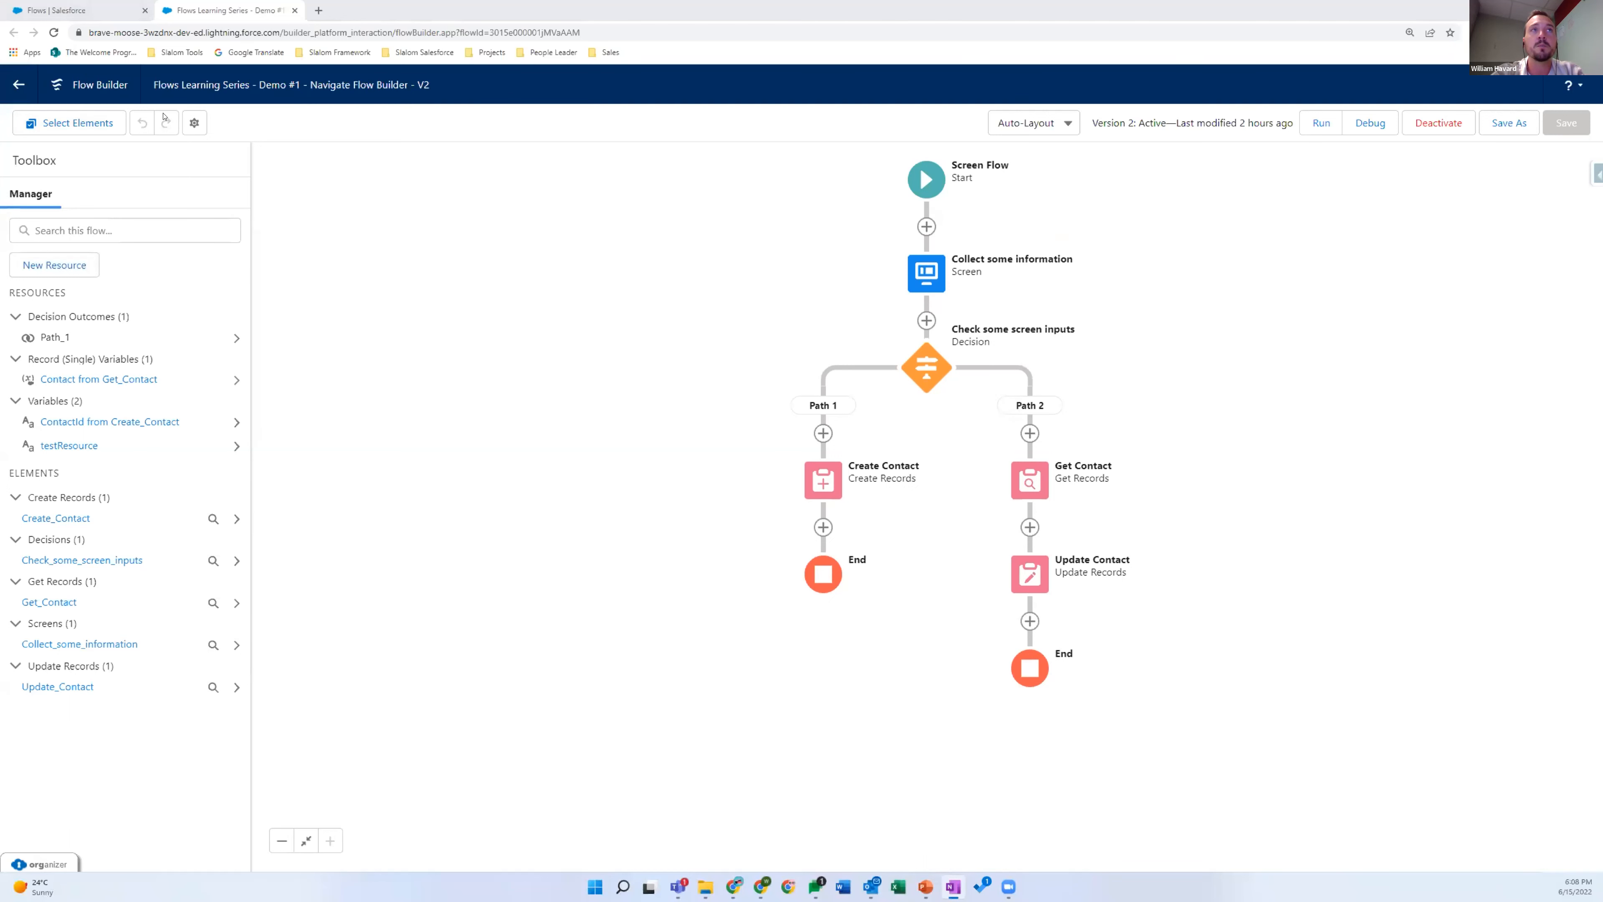
Select the Check some screen inputs decision and the Collect some information screen in selection mode, and leave that mode.
click(59, 123)
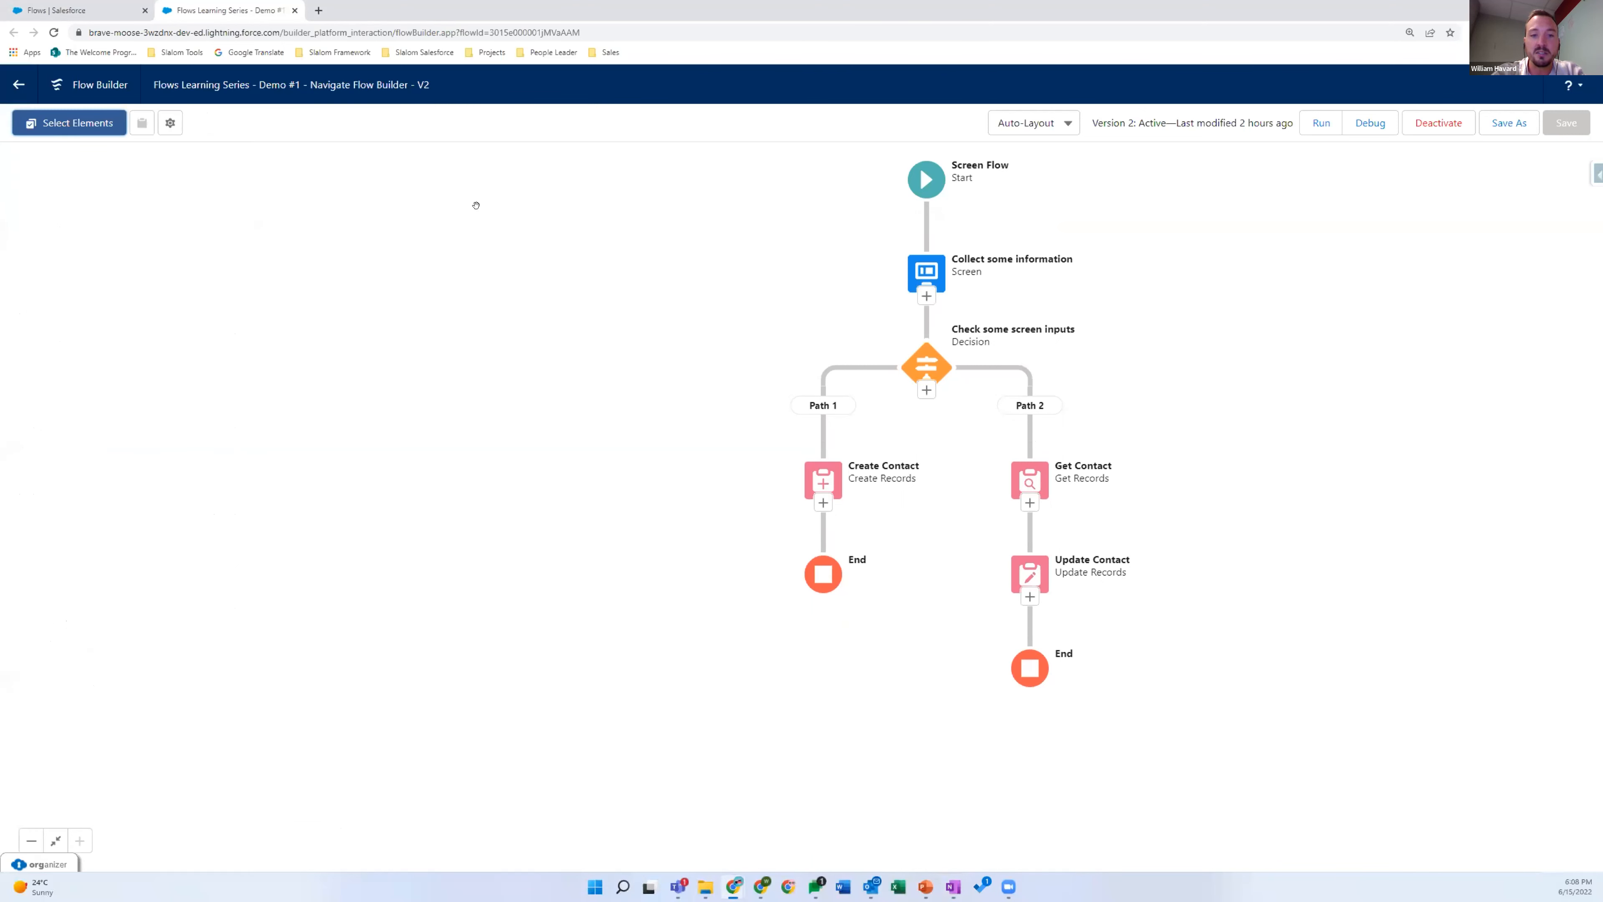
click(916, 371)
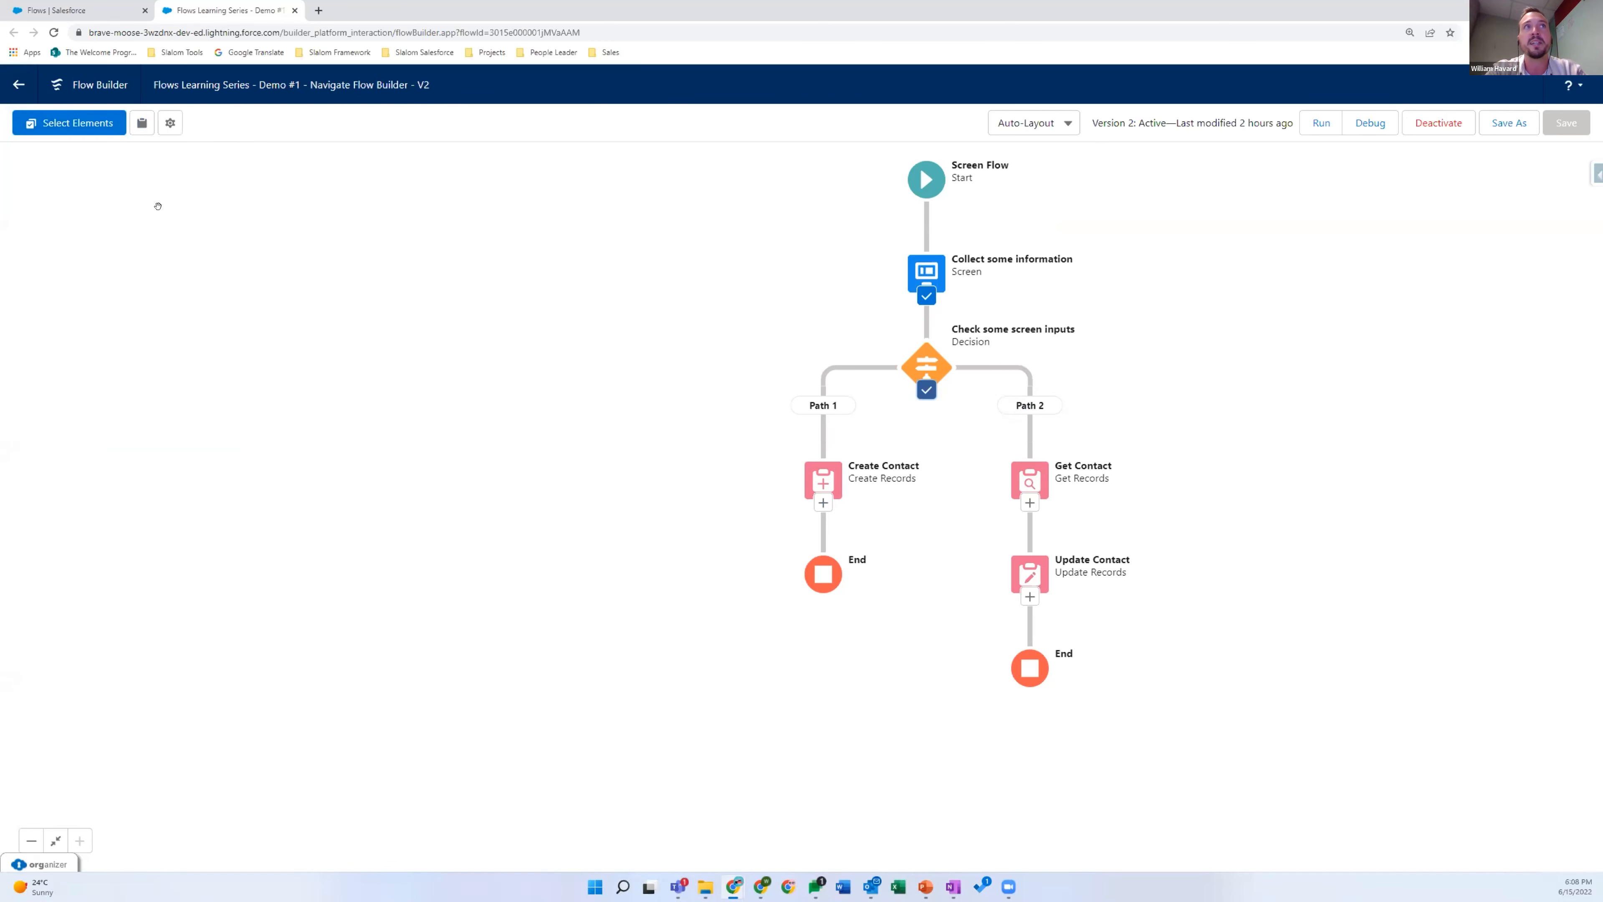
click(63, 130)
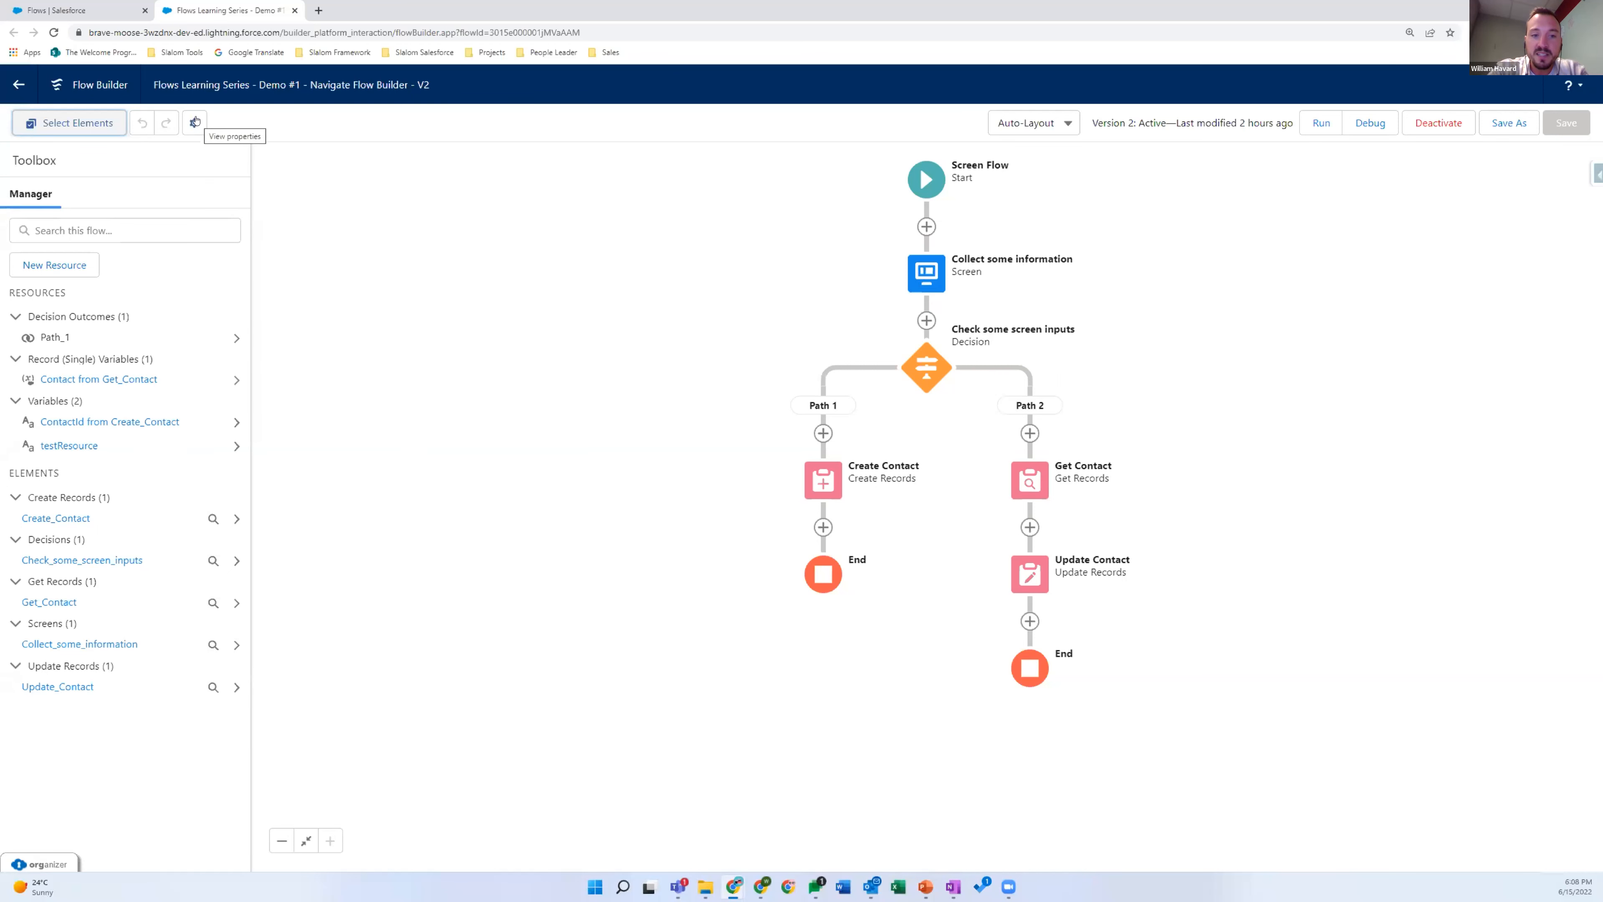
Examine the flow's version properties, including the advanced settings, and close them without changes.
click(195, 122)
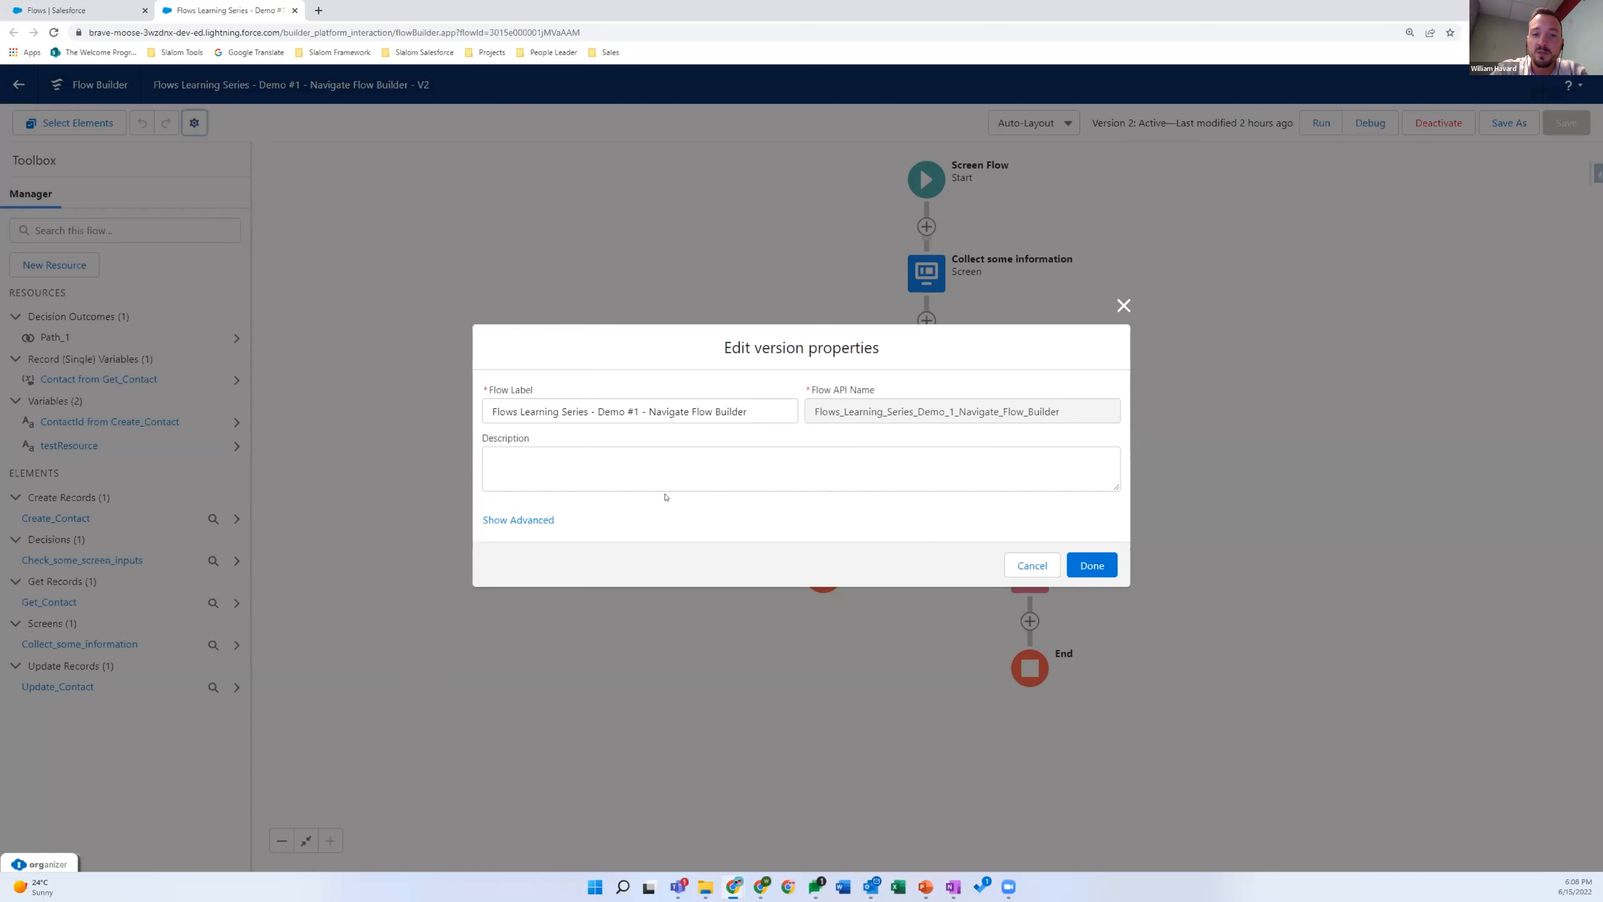
click(541, 517)
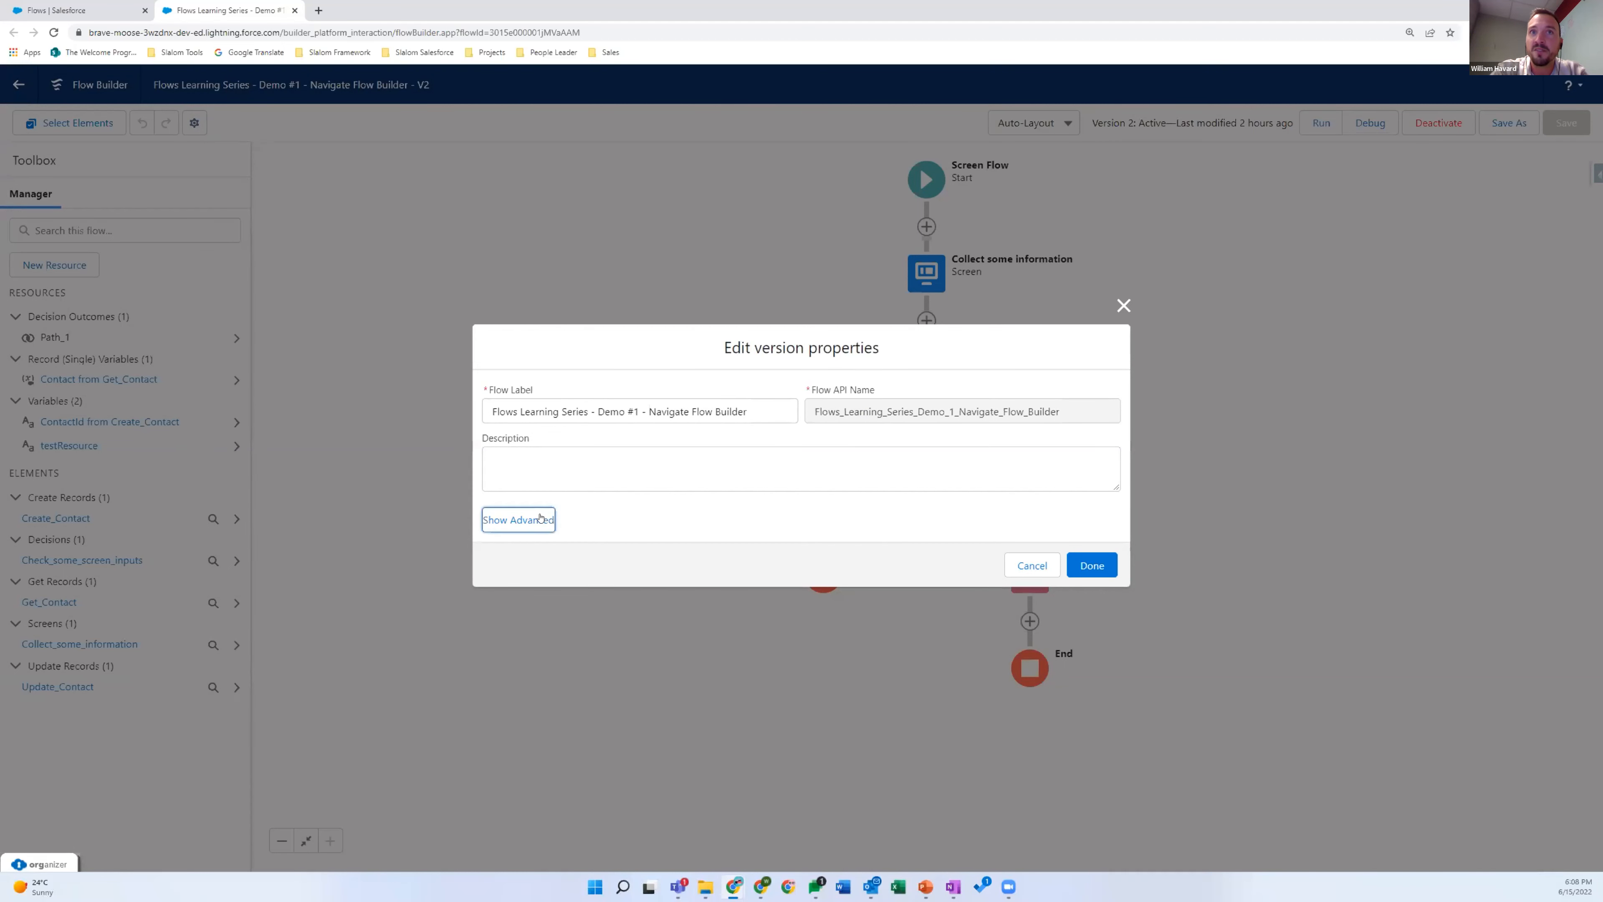
scroll(713, 461, down, 1)
scroll(719, 459, up, 1)
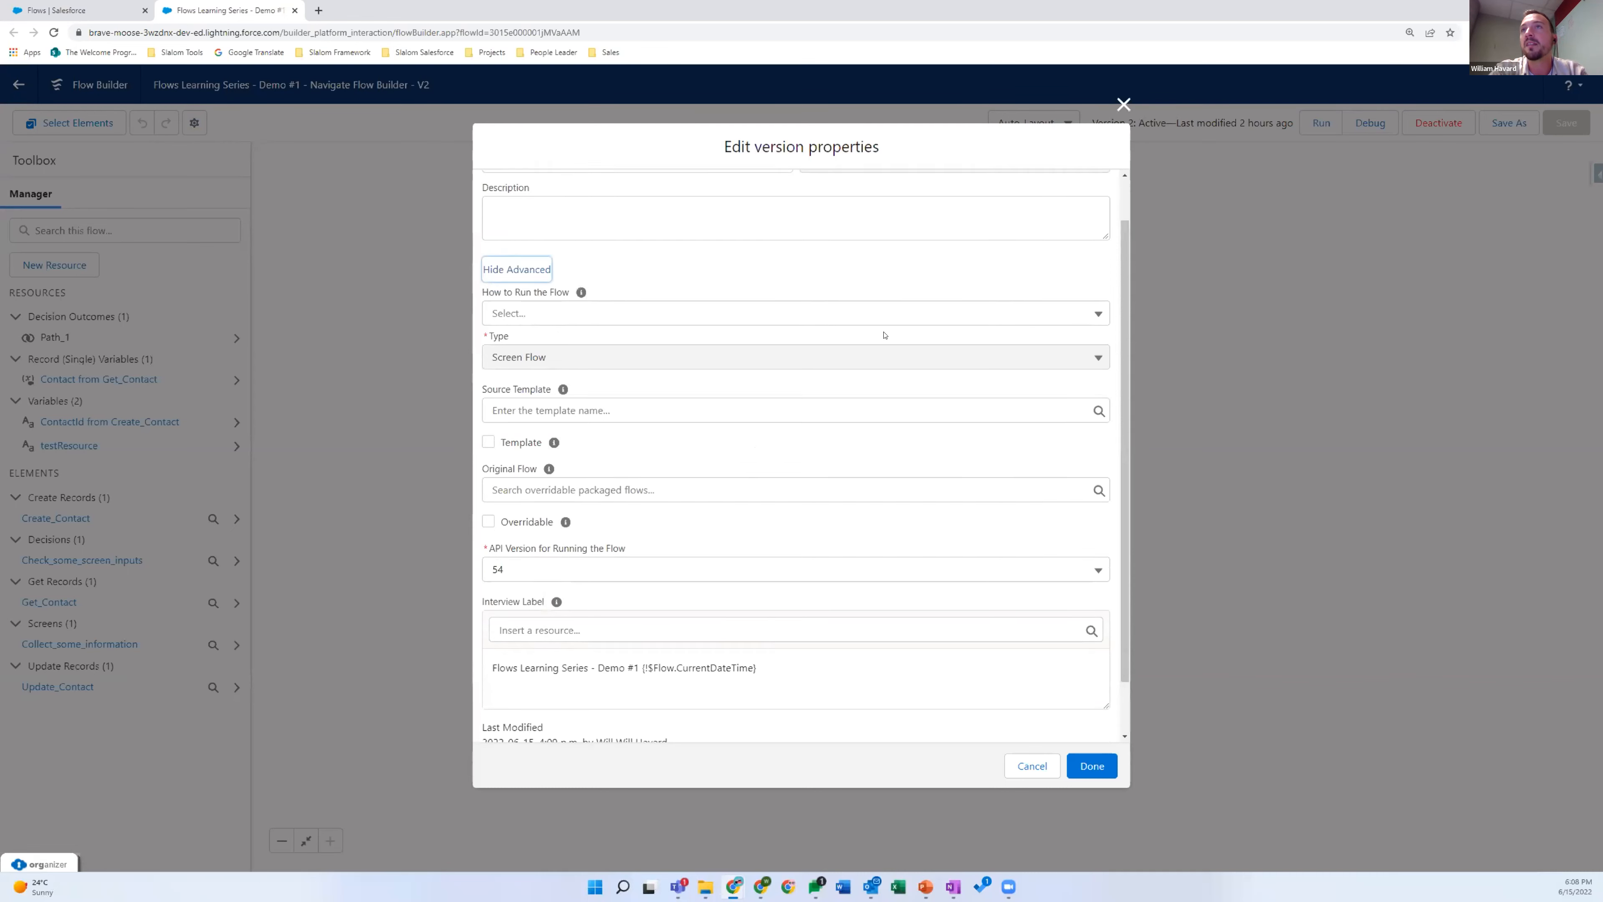
click(1122, 103)
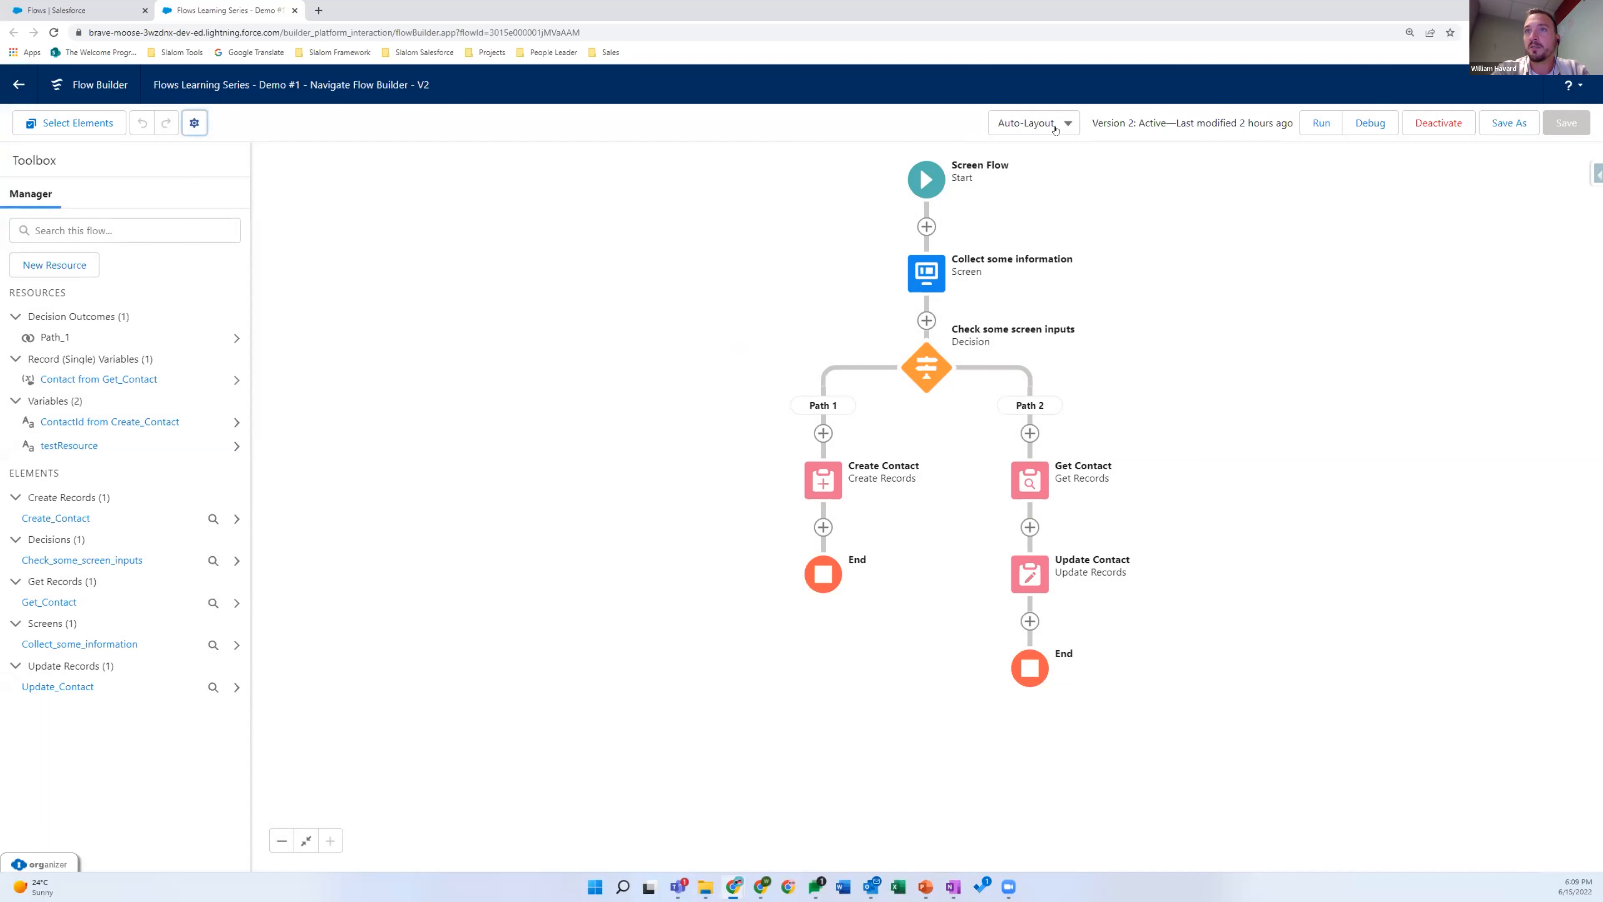
Examine the flow's version, activation status and last modified information.
drag(1092, 122, 1285, 136)
click(1164, 136)
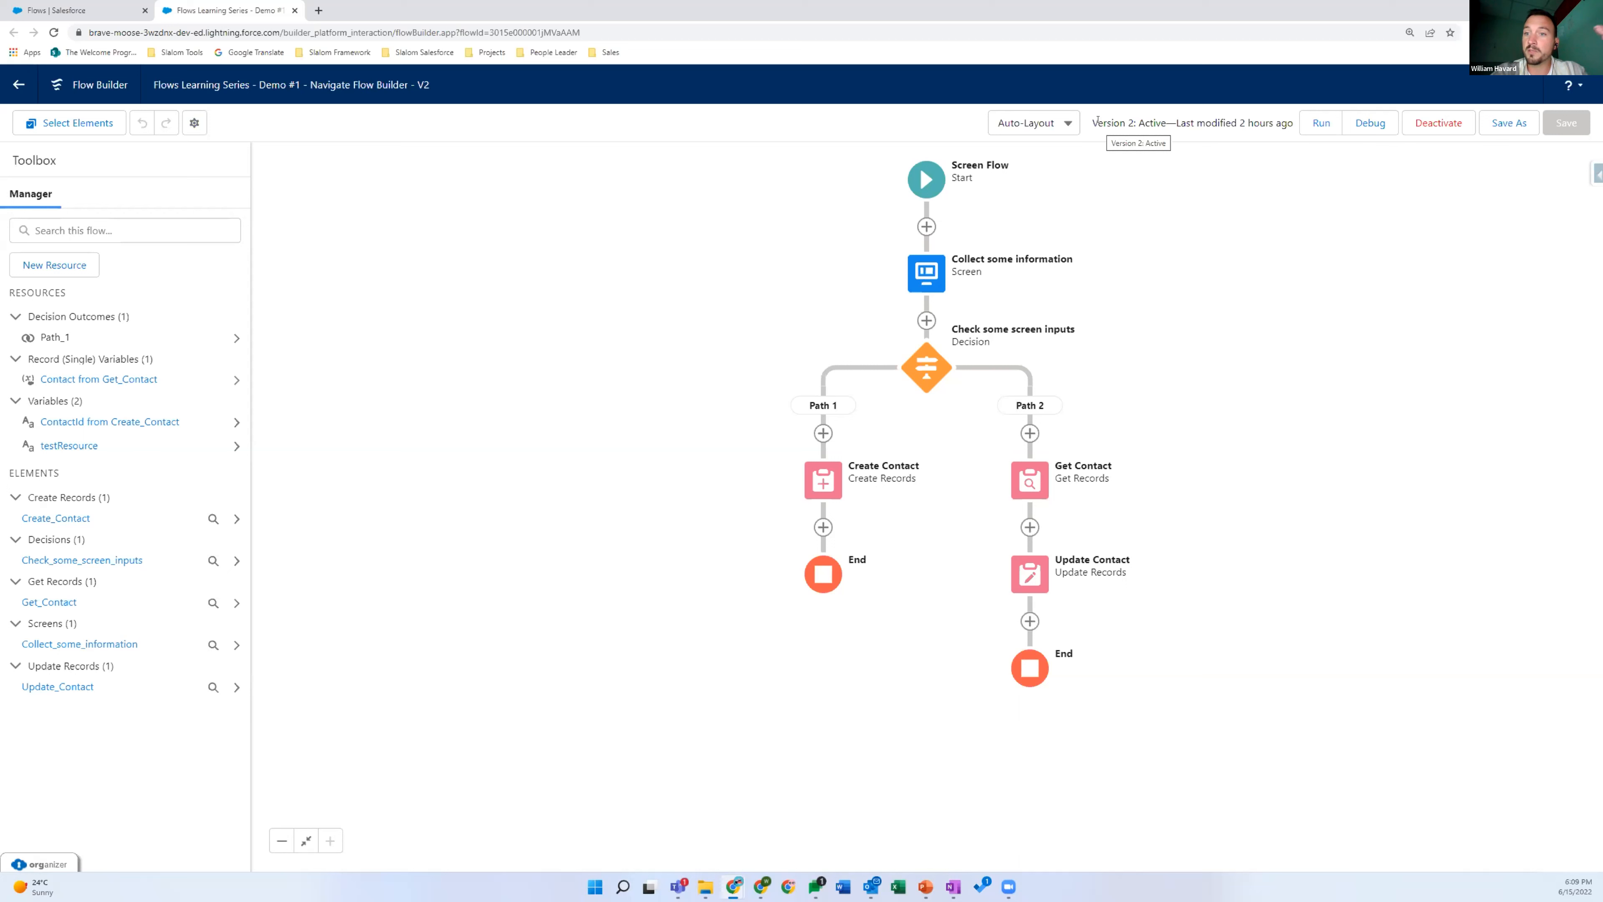
drag(1098, 117, 1288, 121)
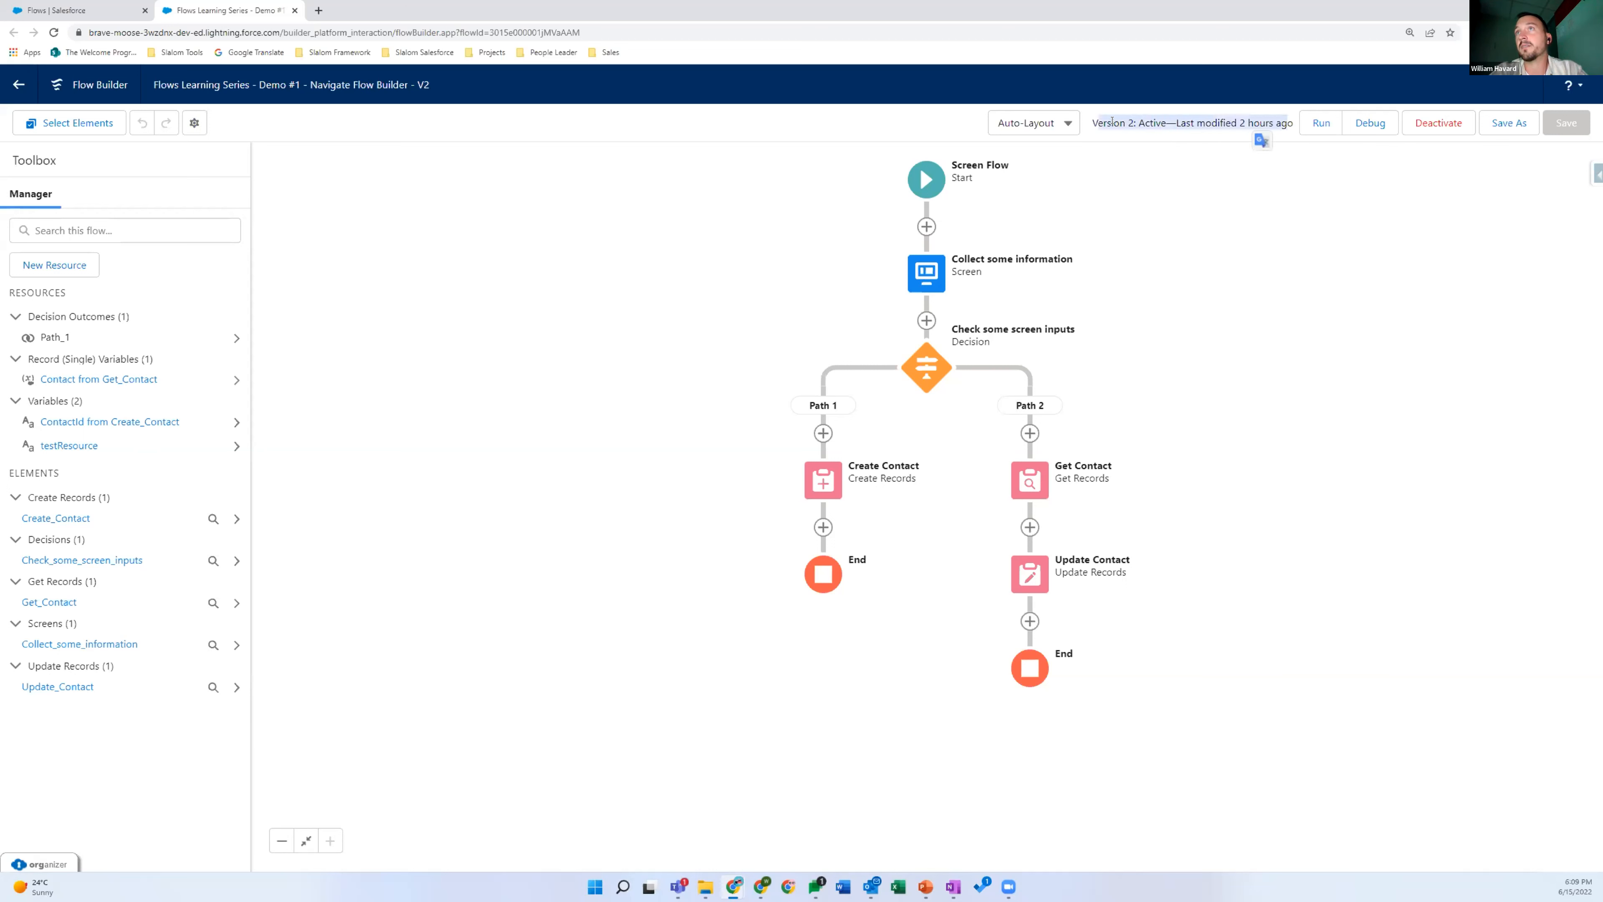
click(1132, 119)
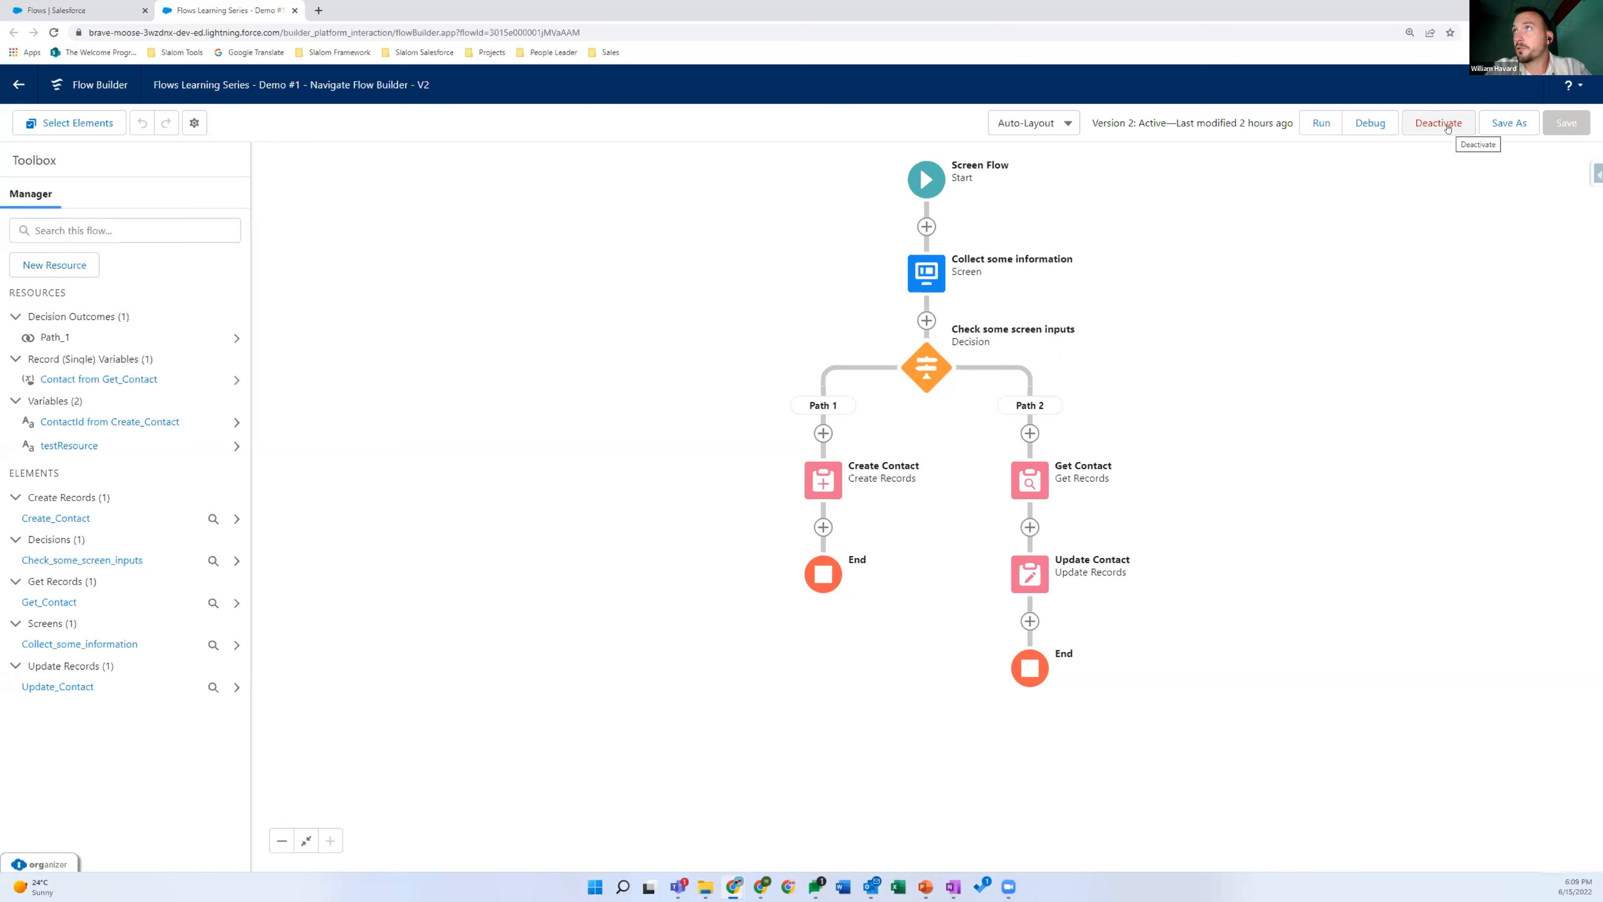
View the Save As options for A New Version and A New Flow, and close the dialog without saving.
click(1523, 124)
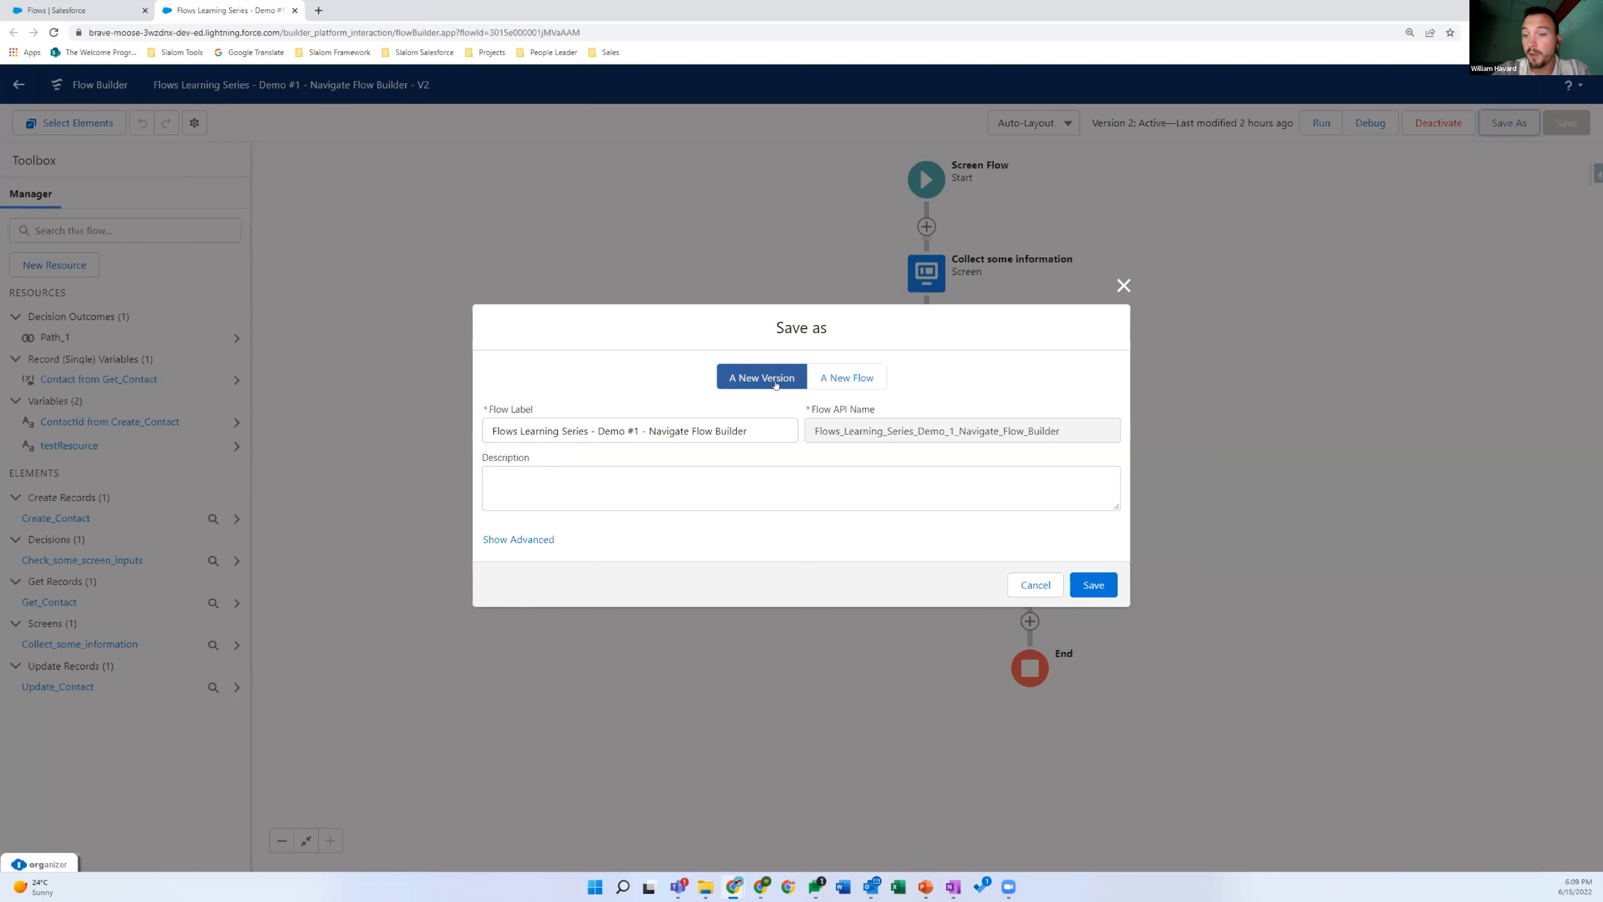
click(822, 377)
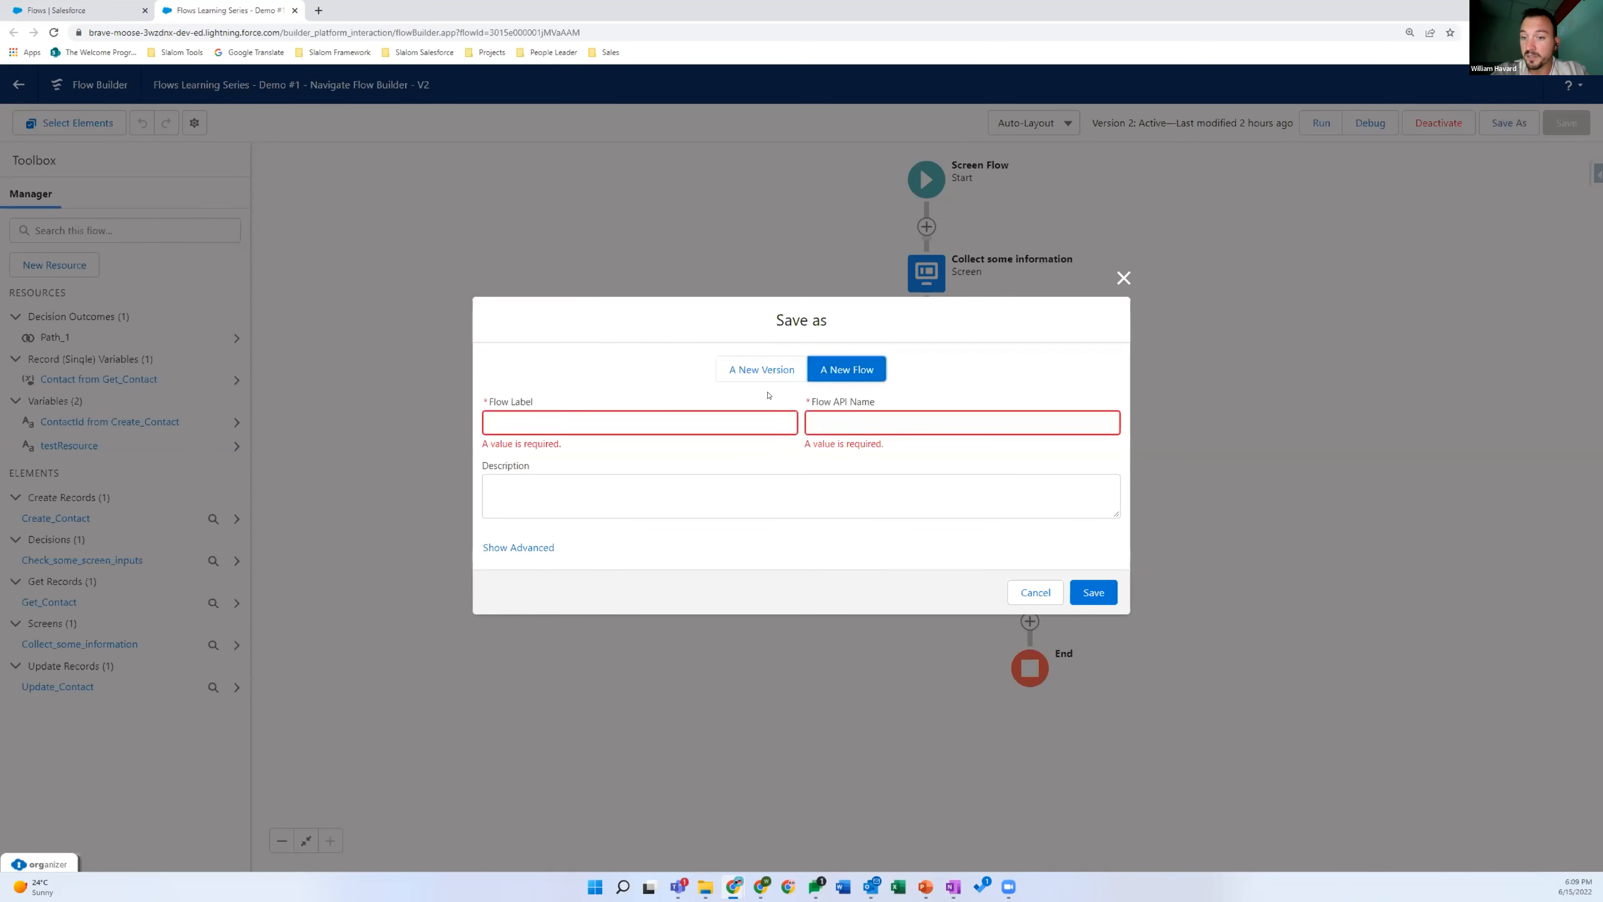
click(1123, 278)
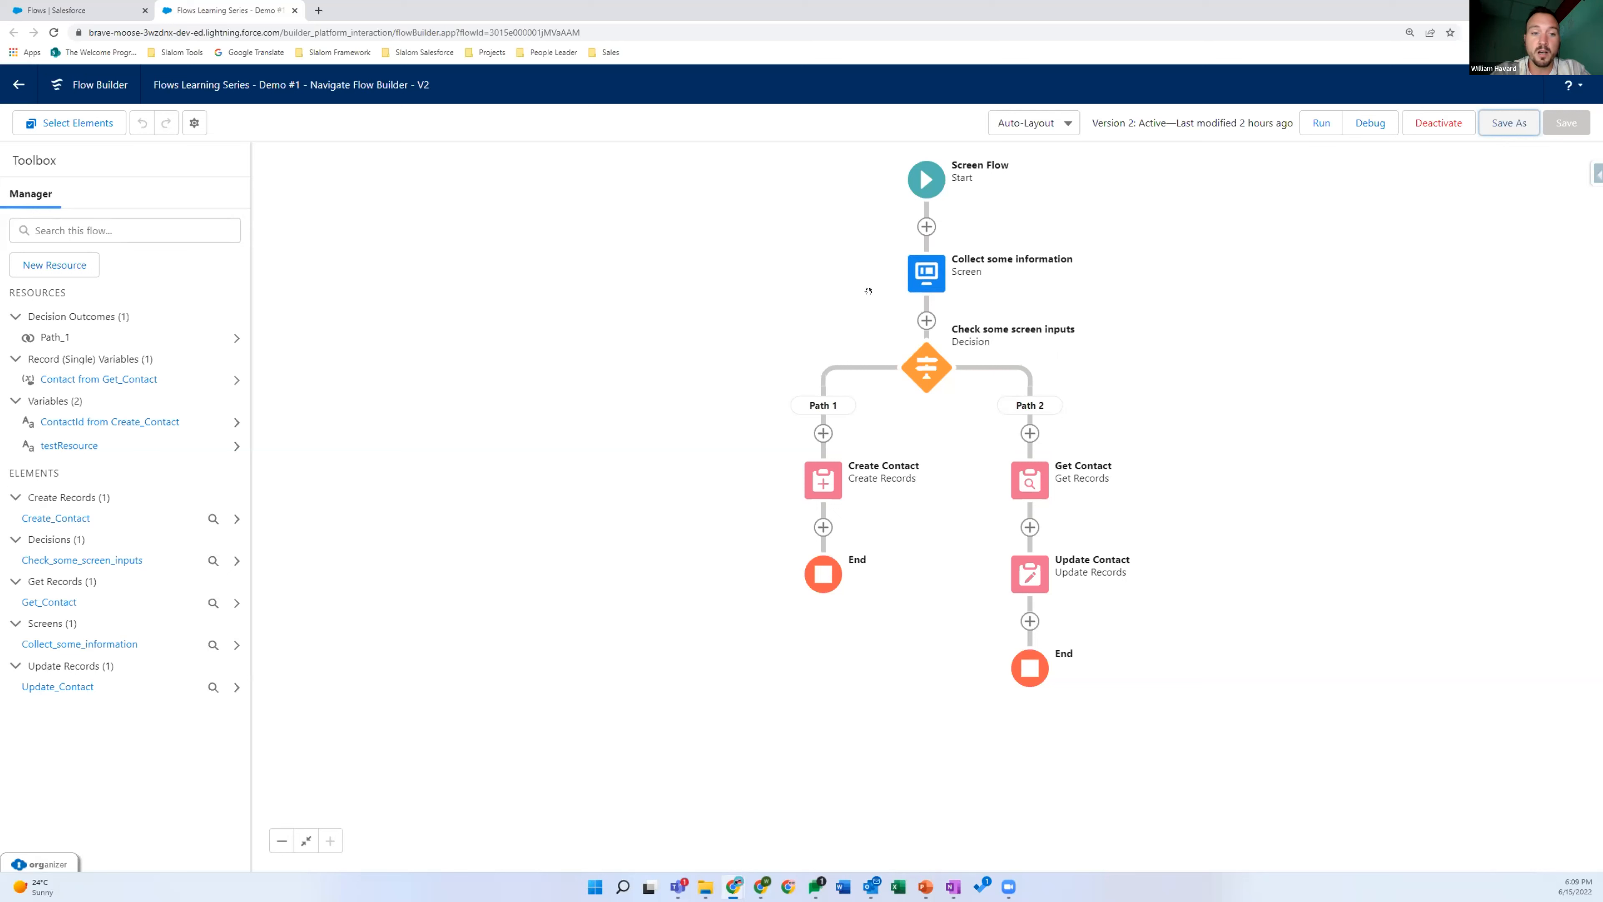
Examine the elements that can be added after the flow's Start element, and close the list without adding any.
click(927, 228)
scroll(919, 370, down, 5)
scroll(939, 360, up, 2)
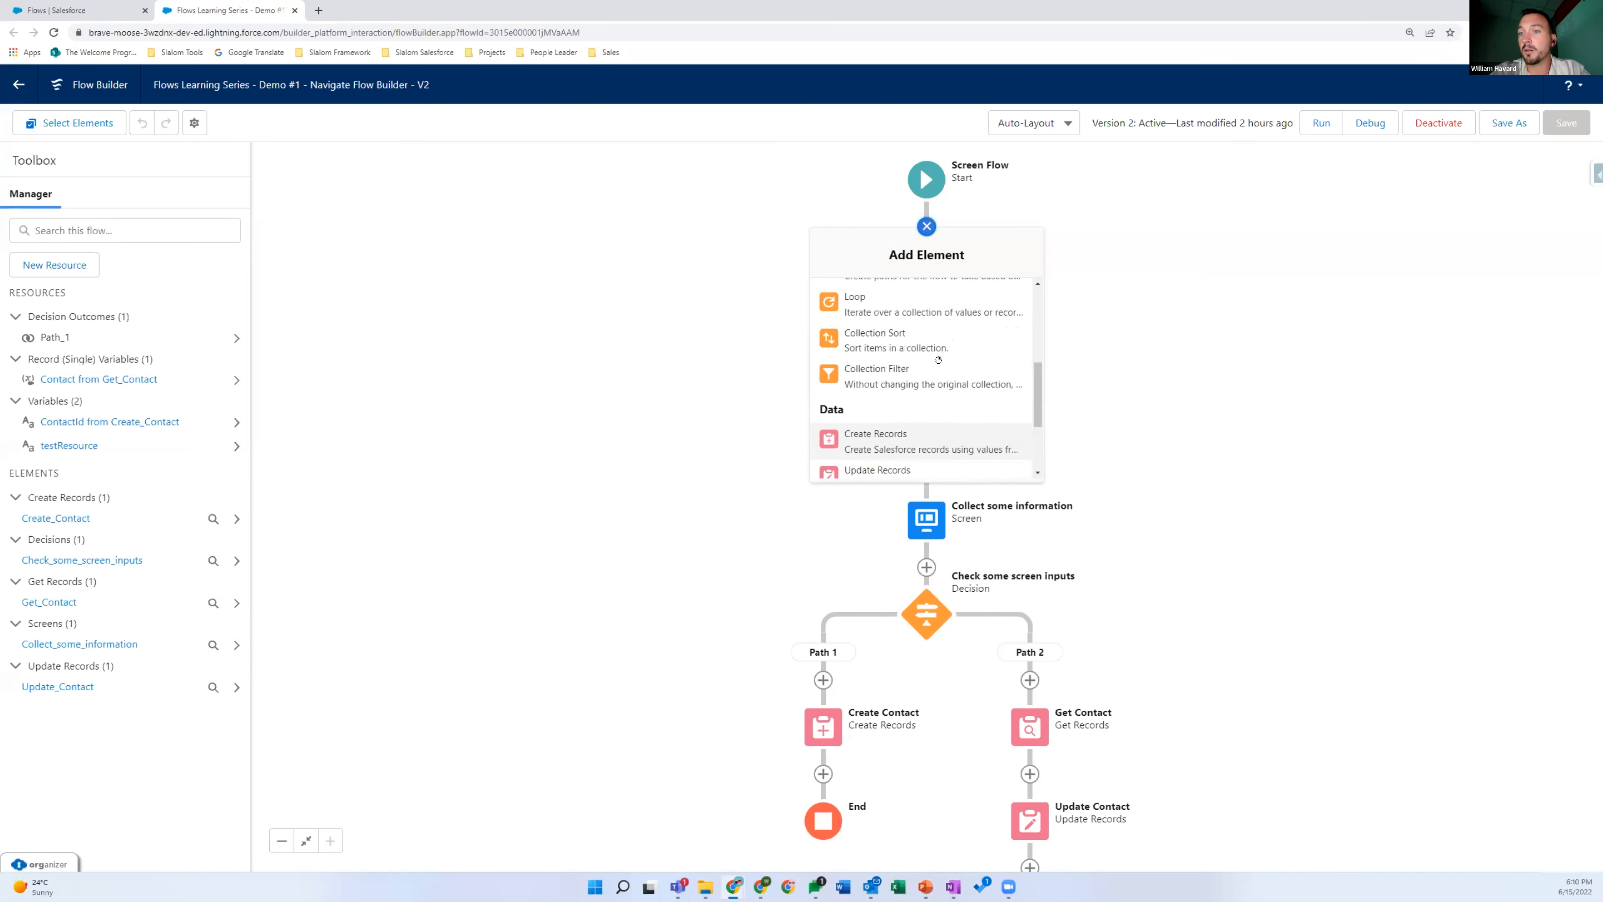
scroll(929, 386, up, 1)
scroll(929, 386, up, 2)
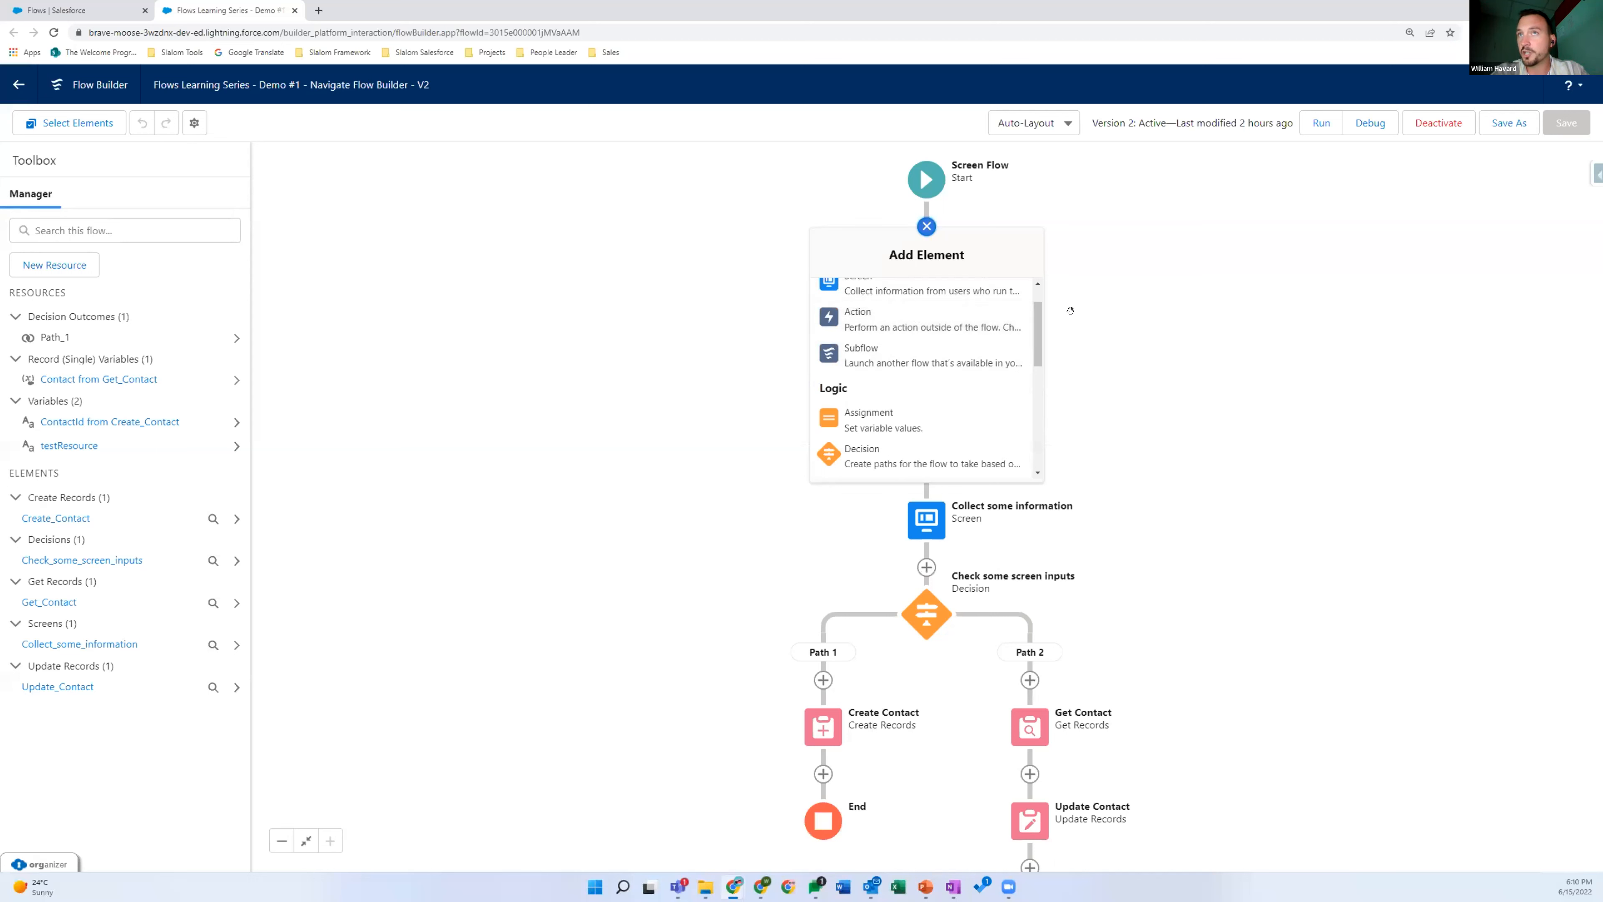
click(1237, 340)
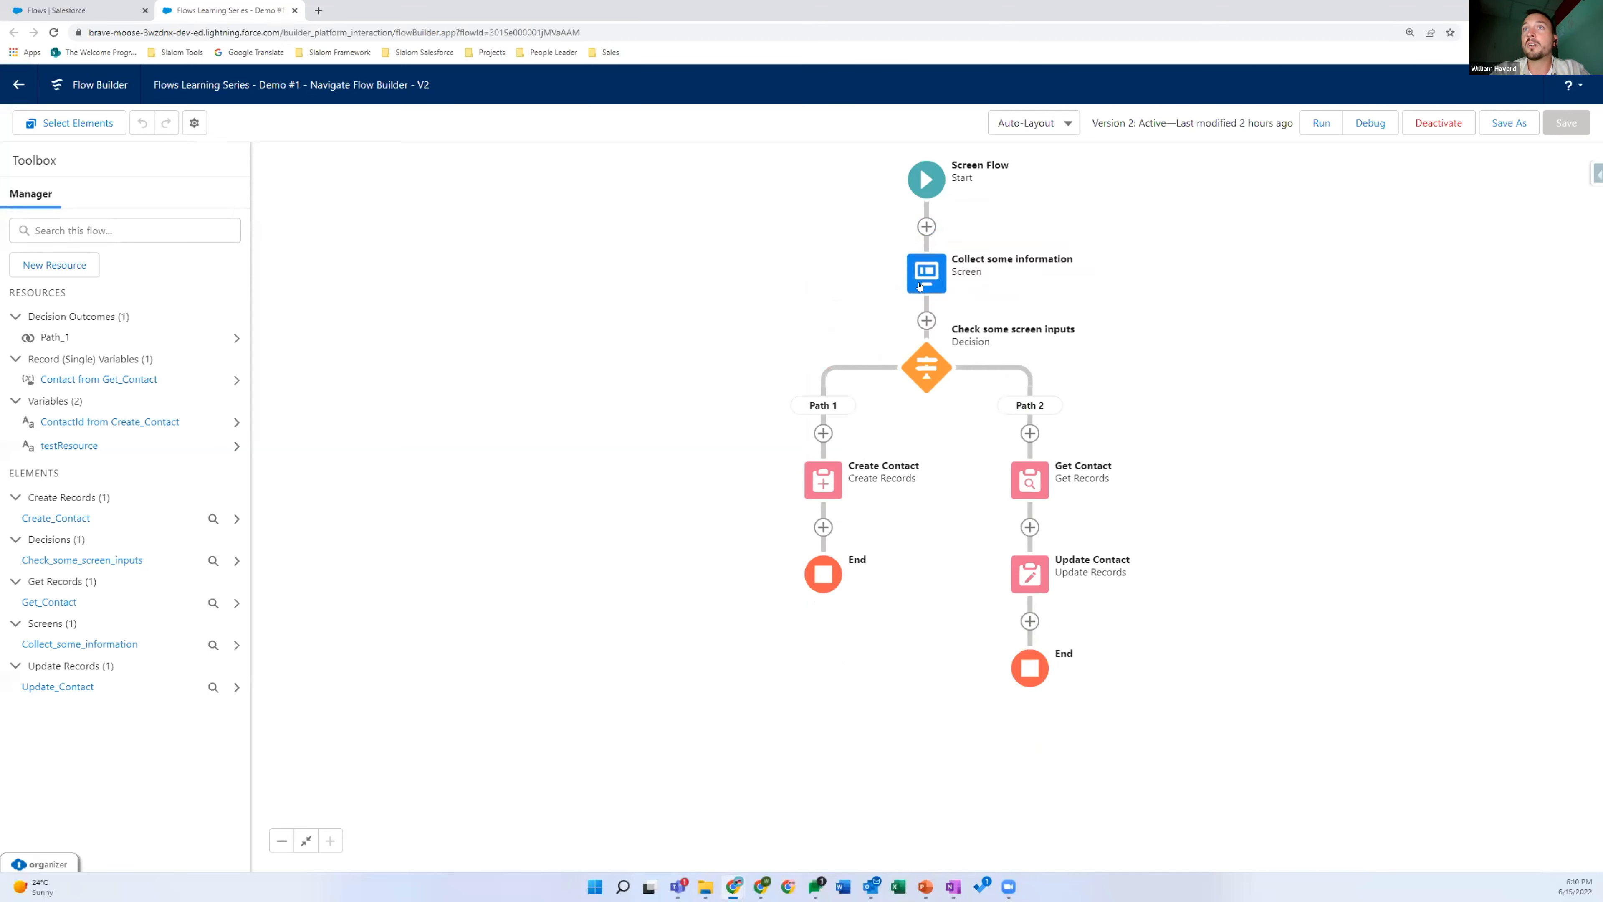
Copy the Collect some information screen element and view the paste option at the start of Path 1 without pasting.
click(920, 285)
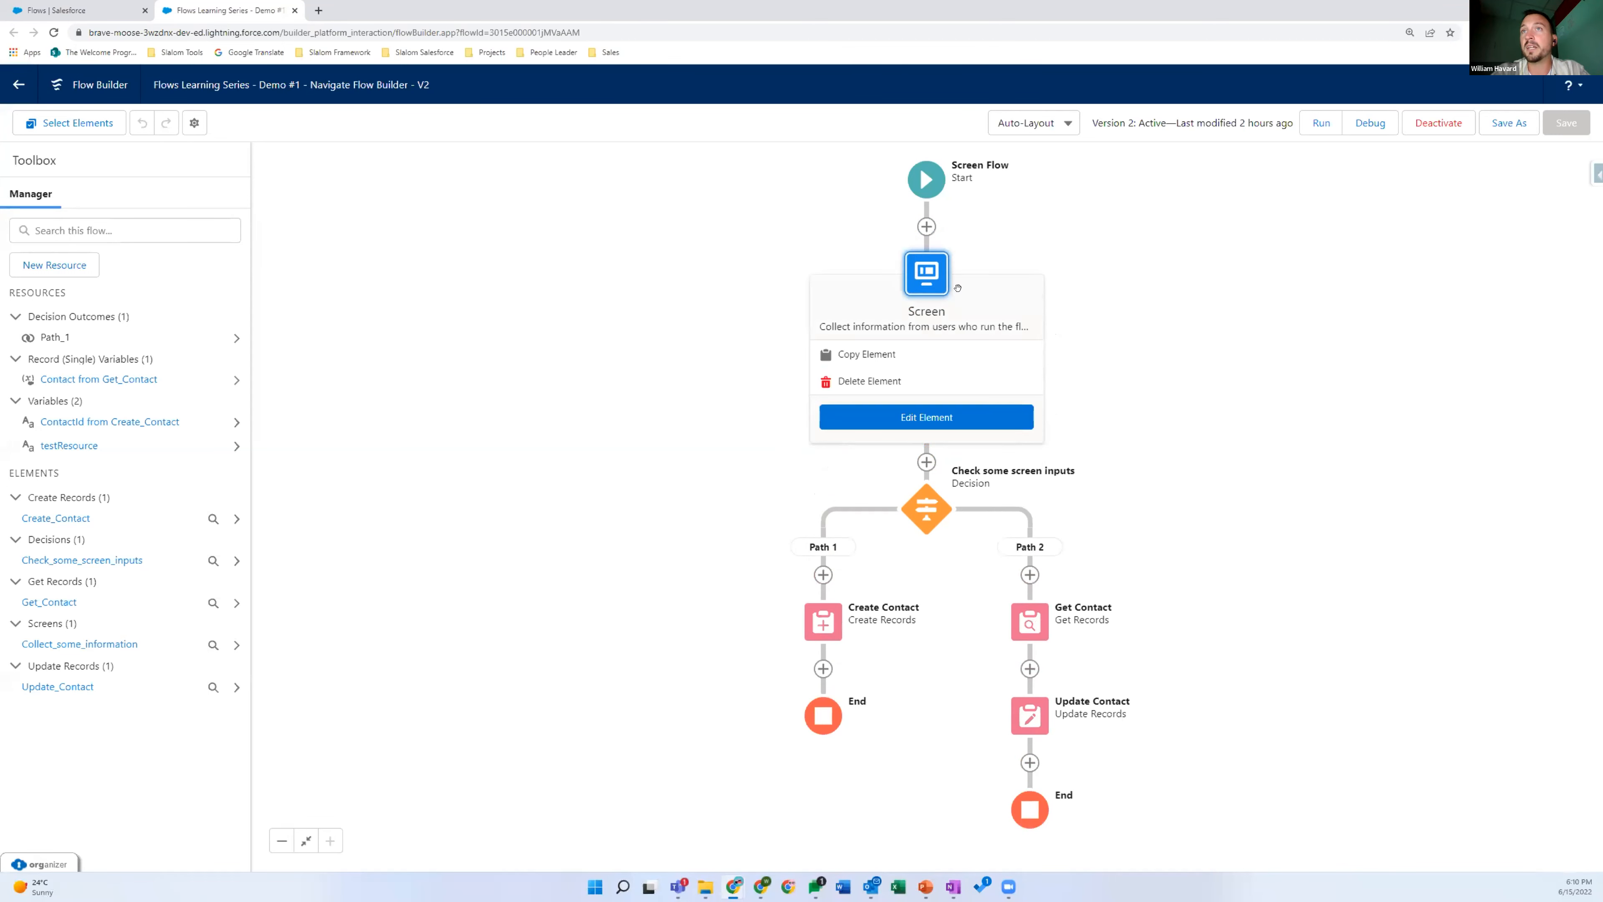
click(860, 356)
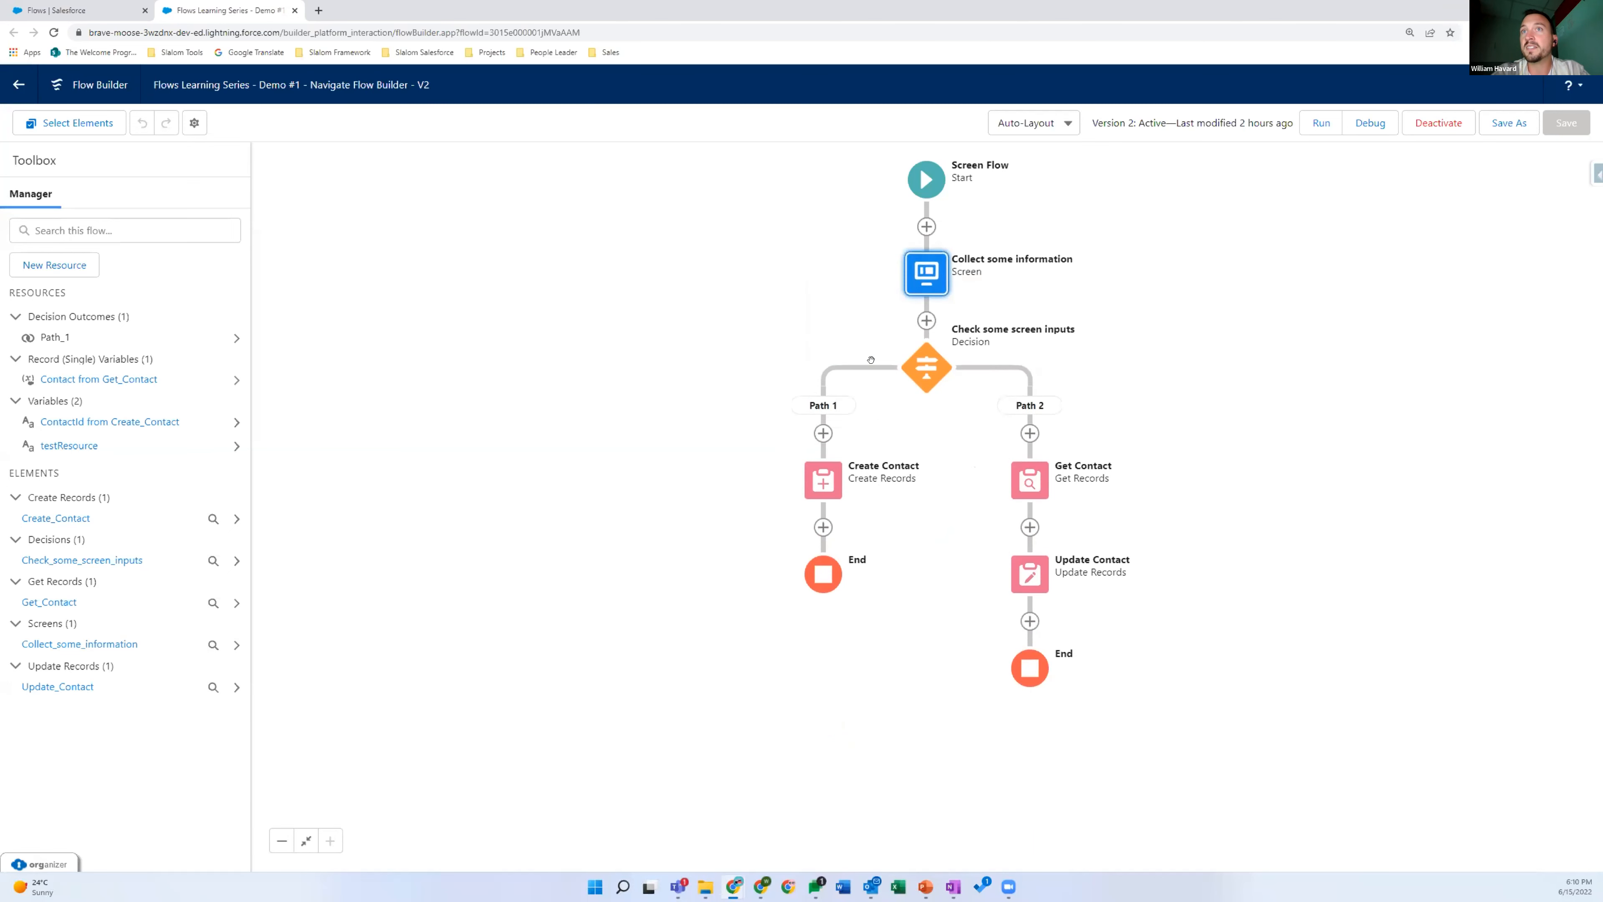
click(823, 433)
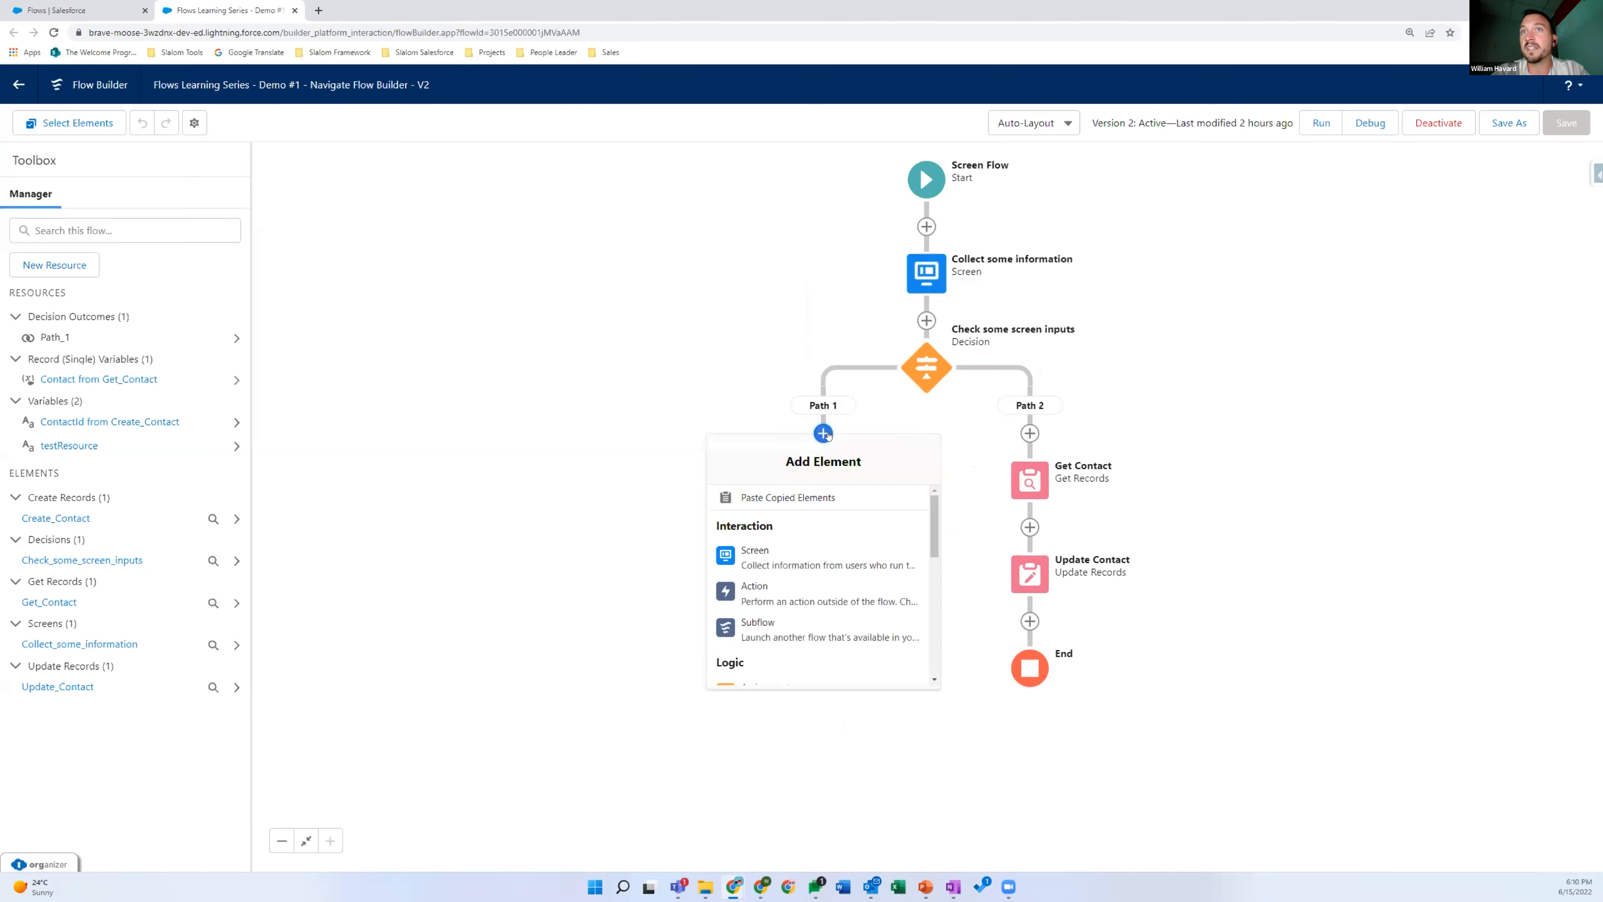
click(832, 302)
Open the Collect some information screen for editing to view its components and properties, and close it without changes.
click(930, 286)
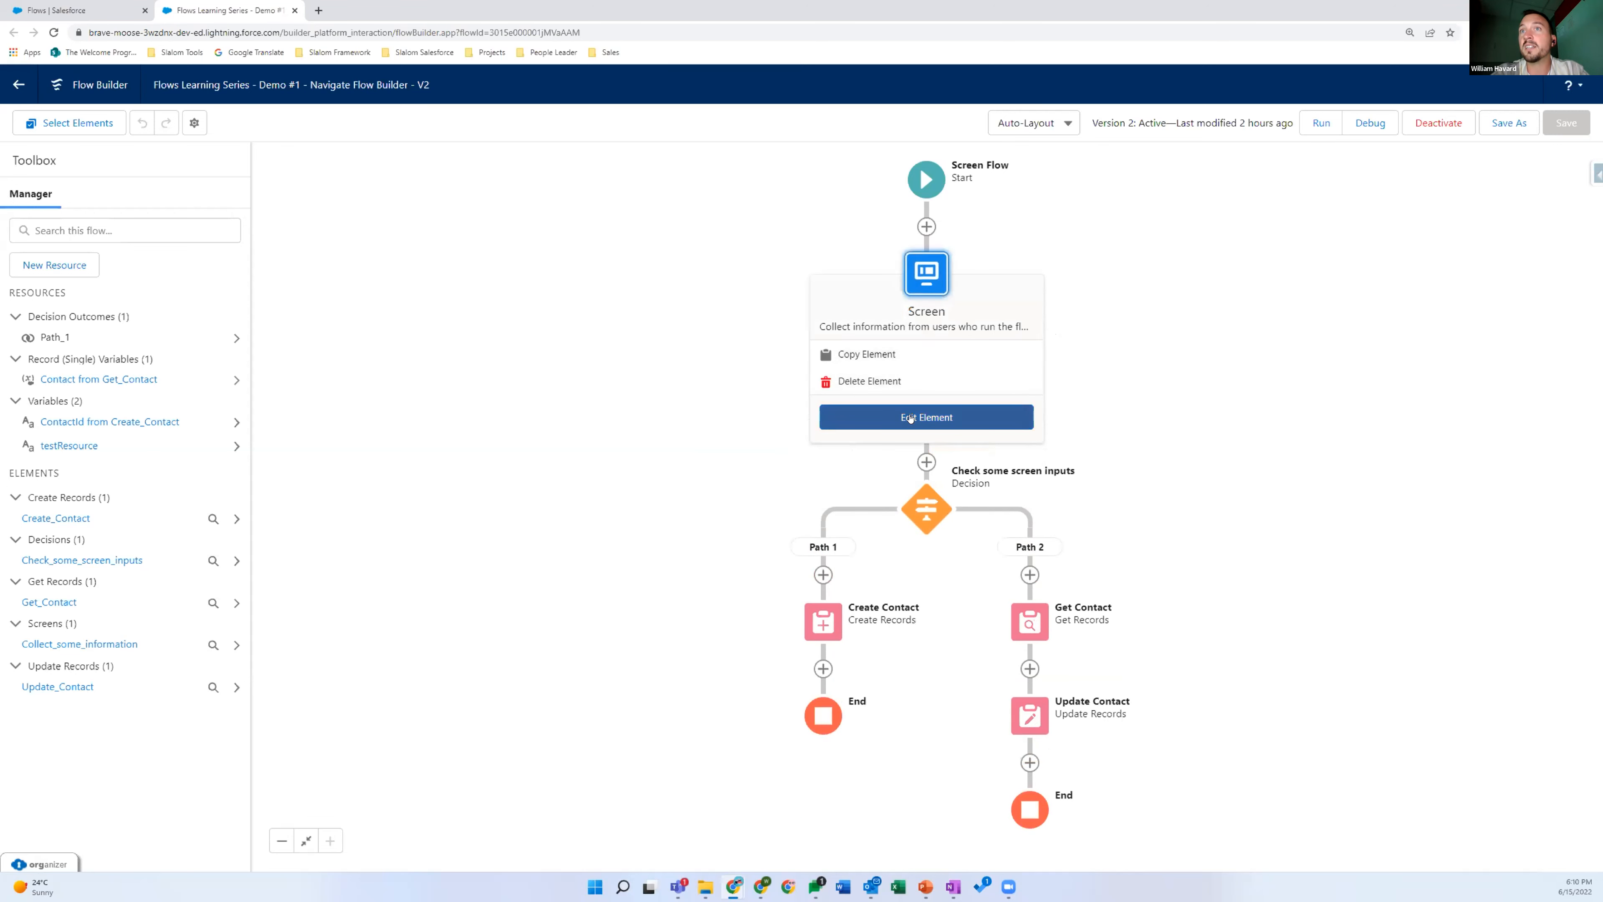
click(883, 417)
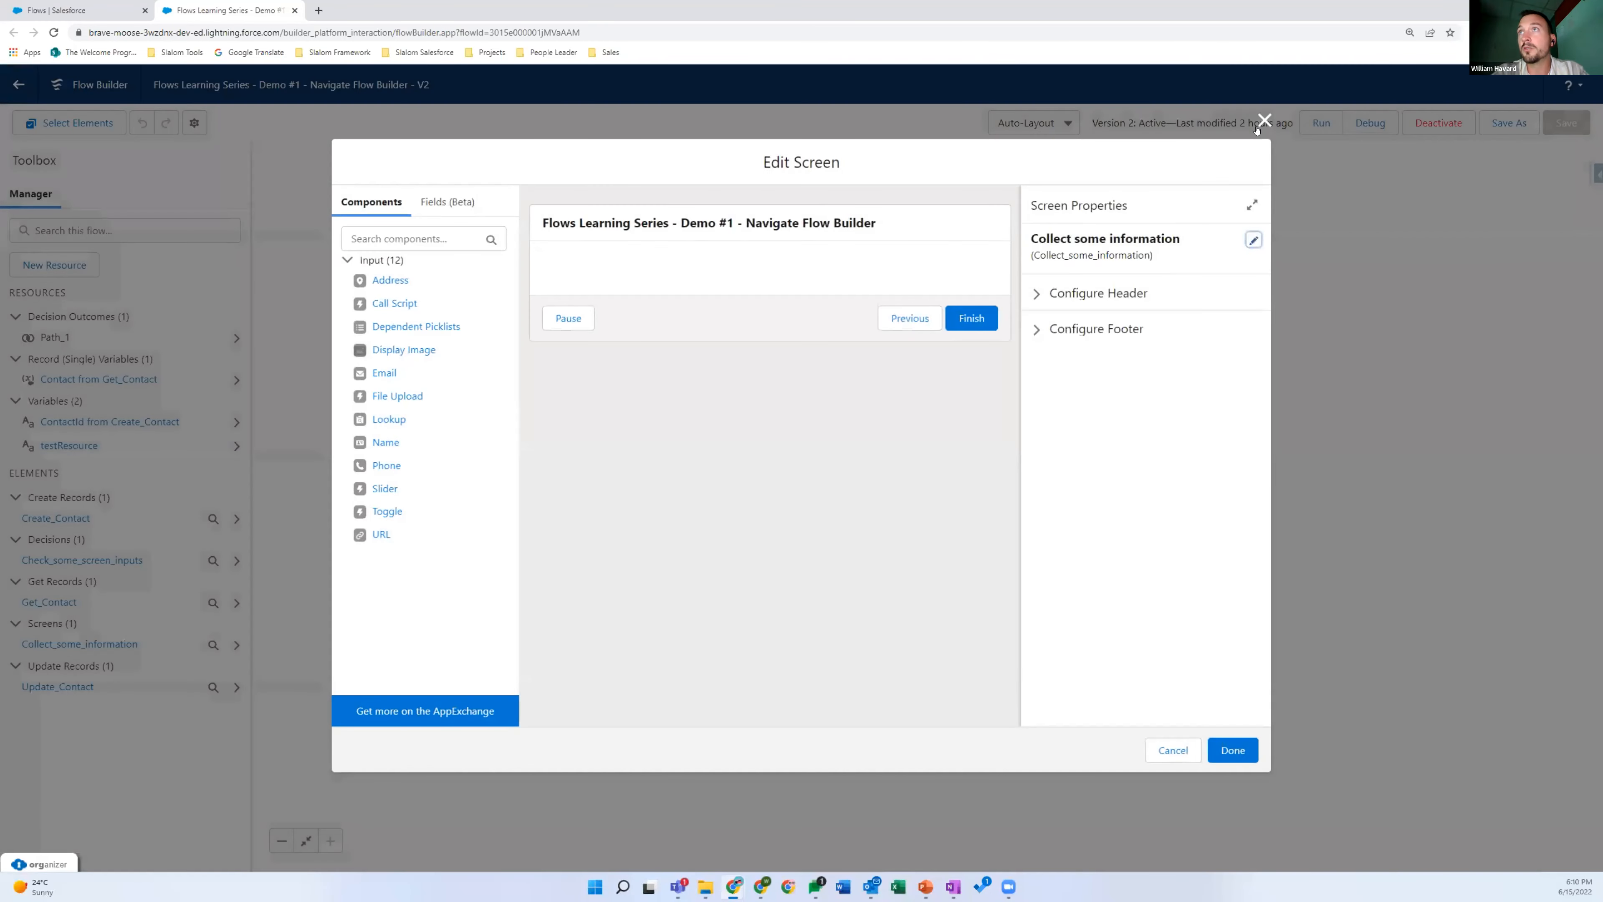
click(1262, 118)
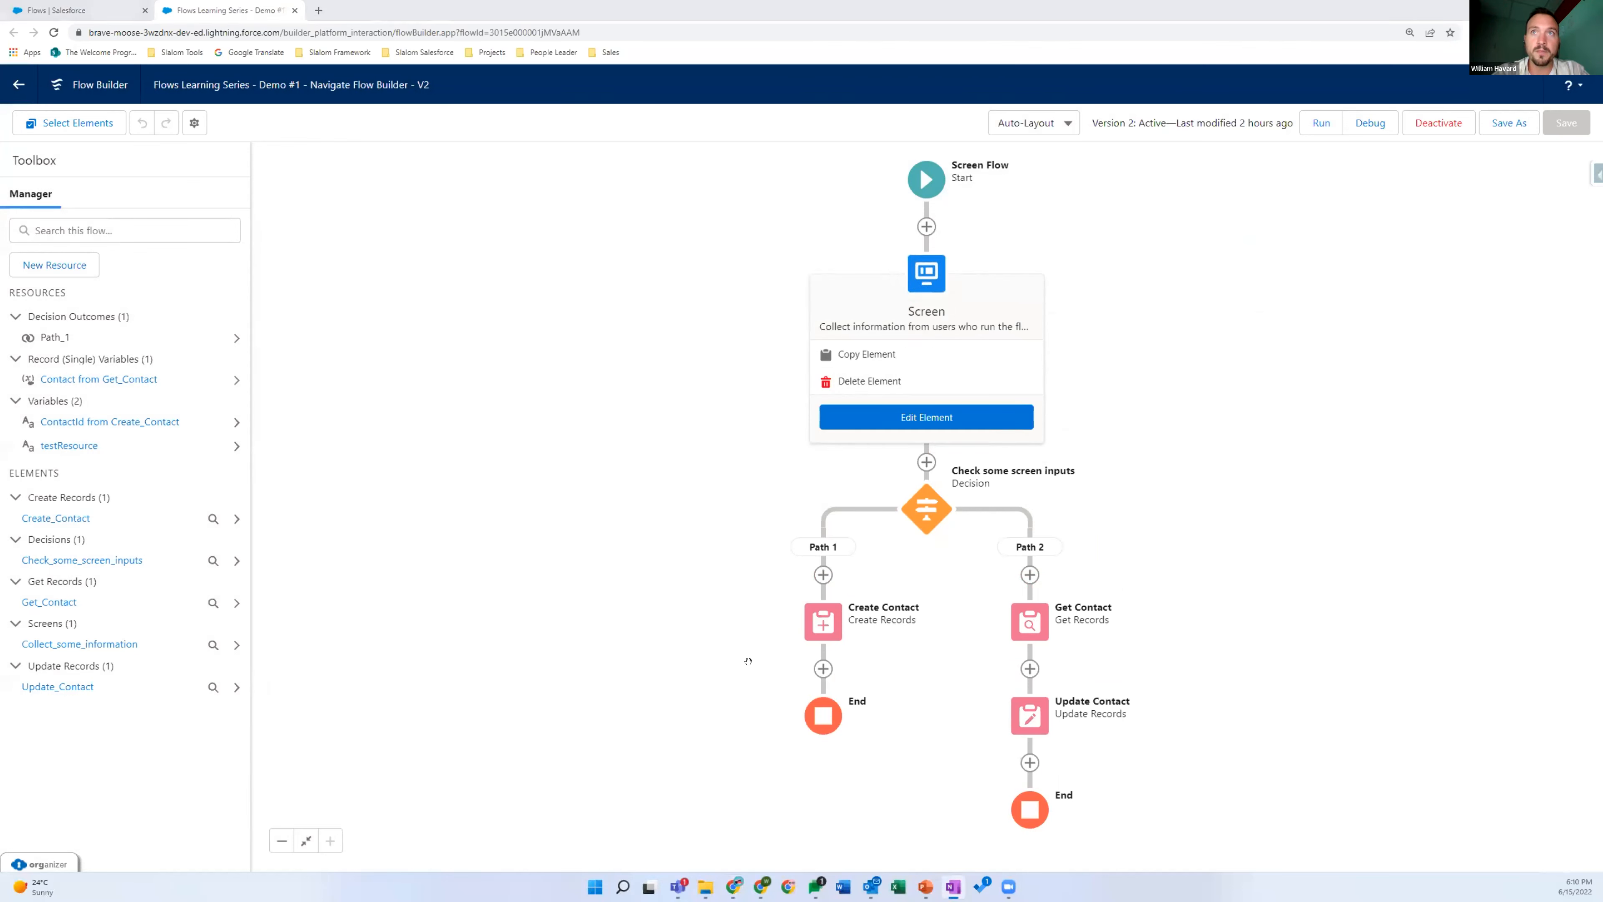
click(690, 648)
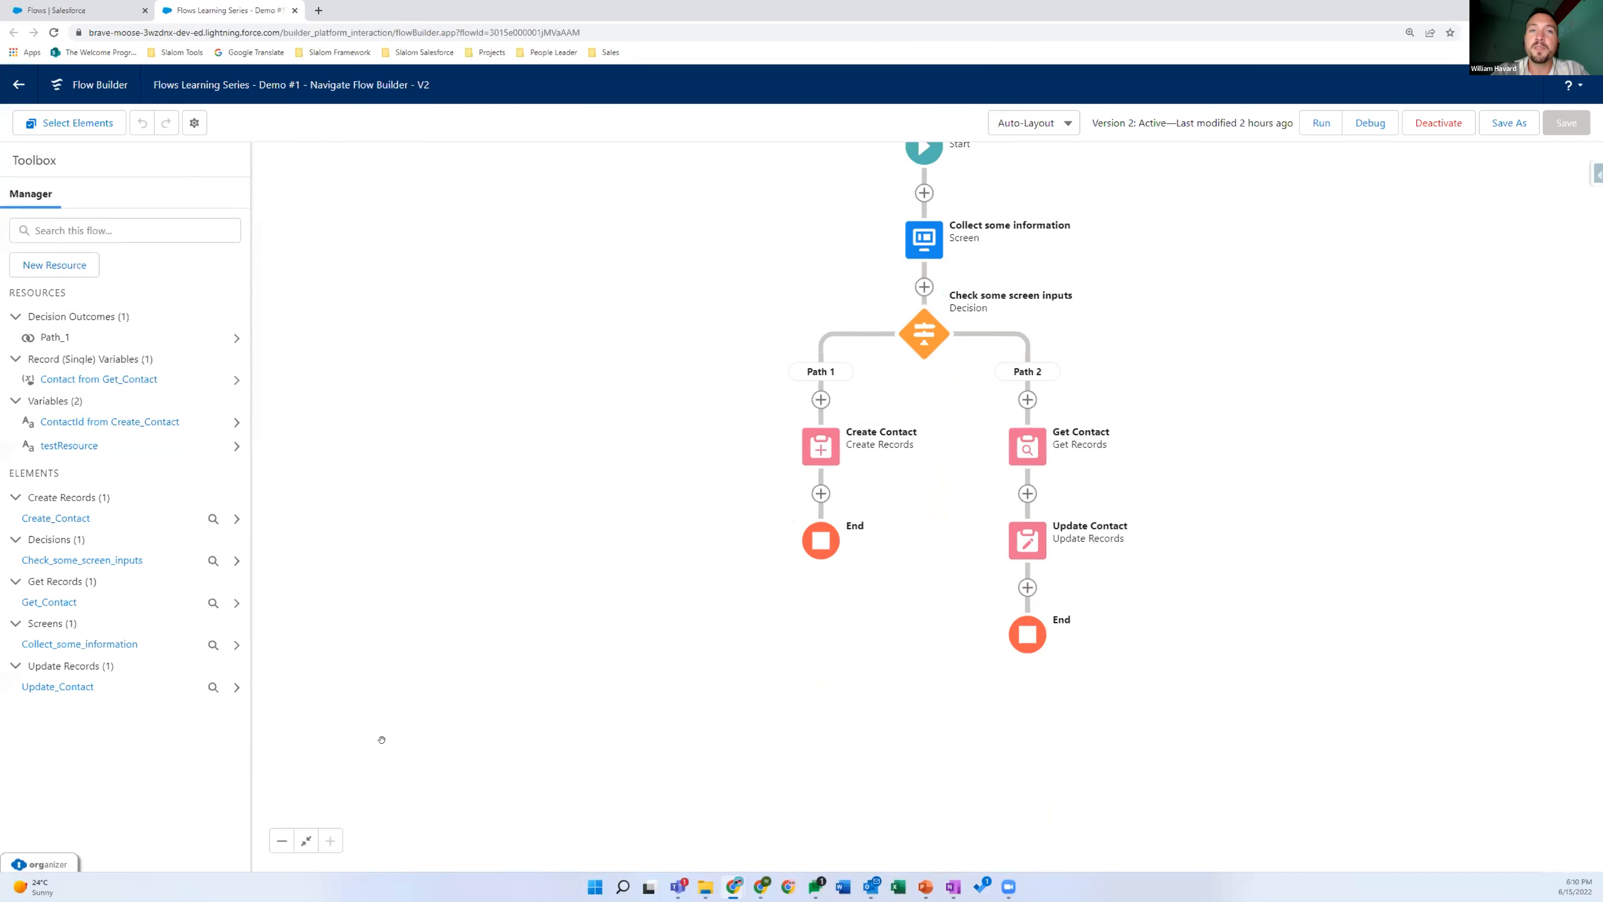
click(282, 842)
click(329, 838)
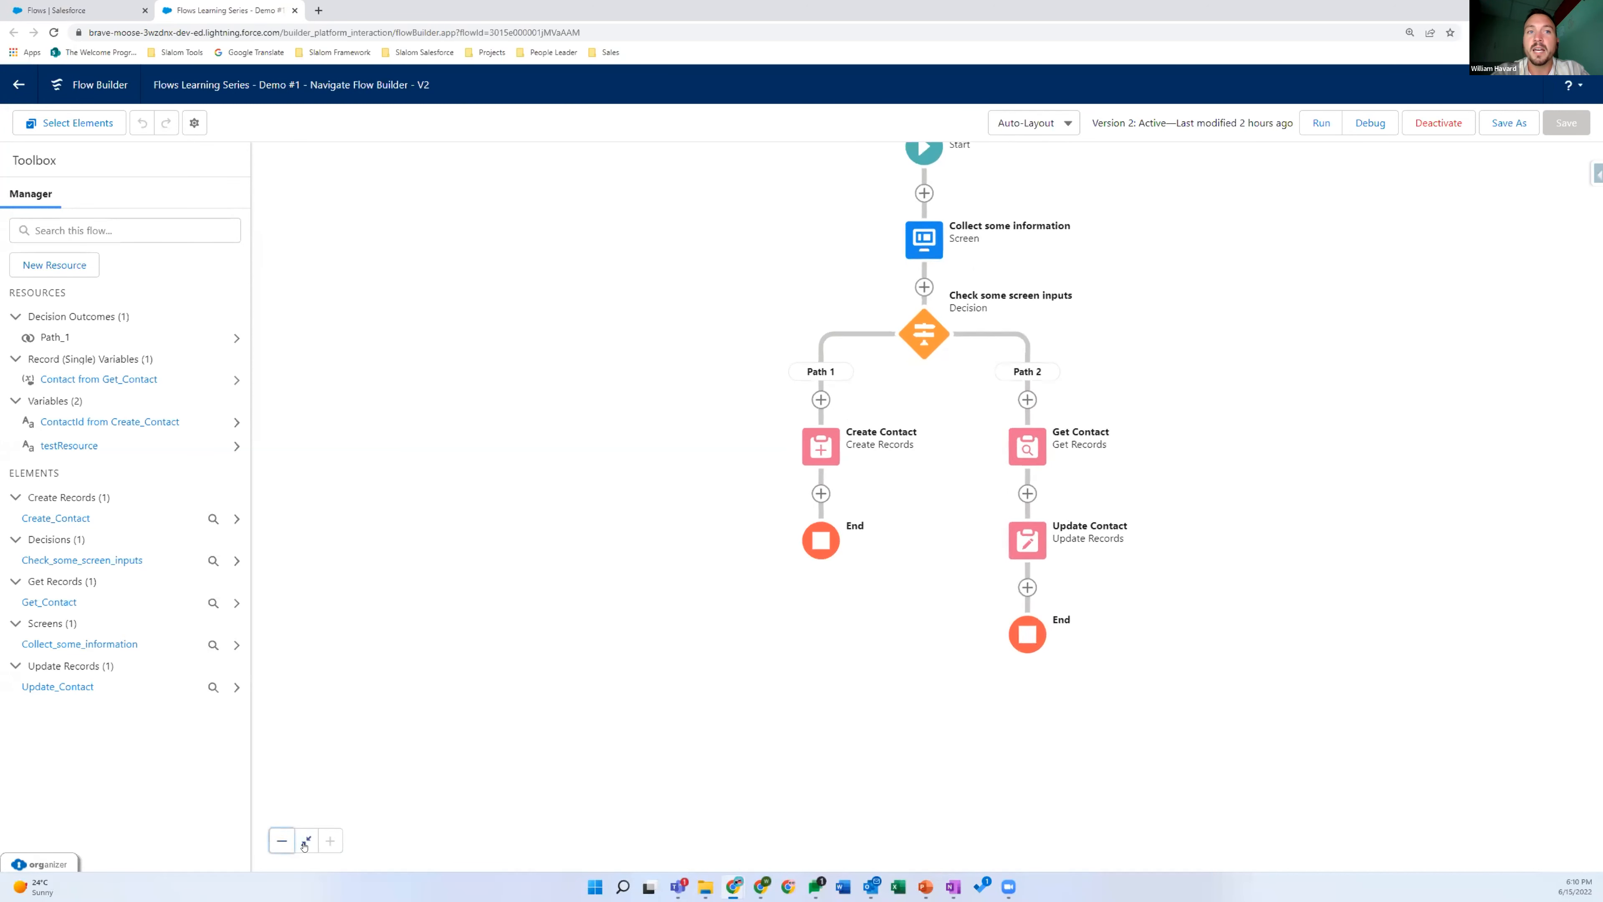
drag(640, 560, 631, 561)
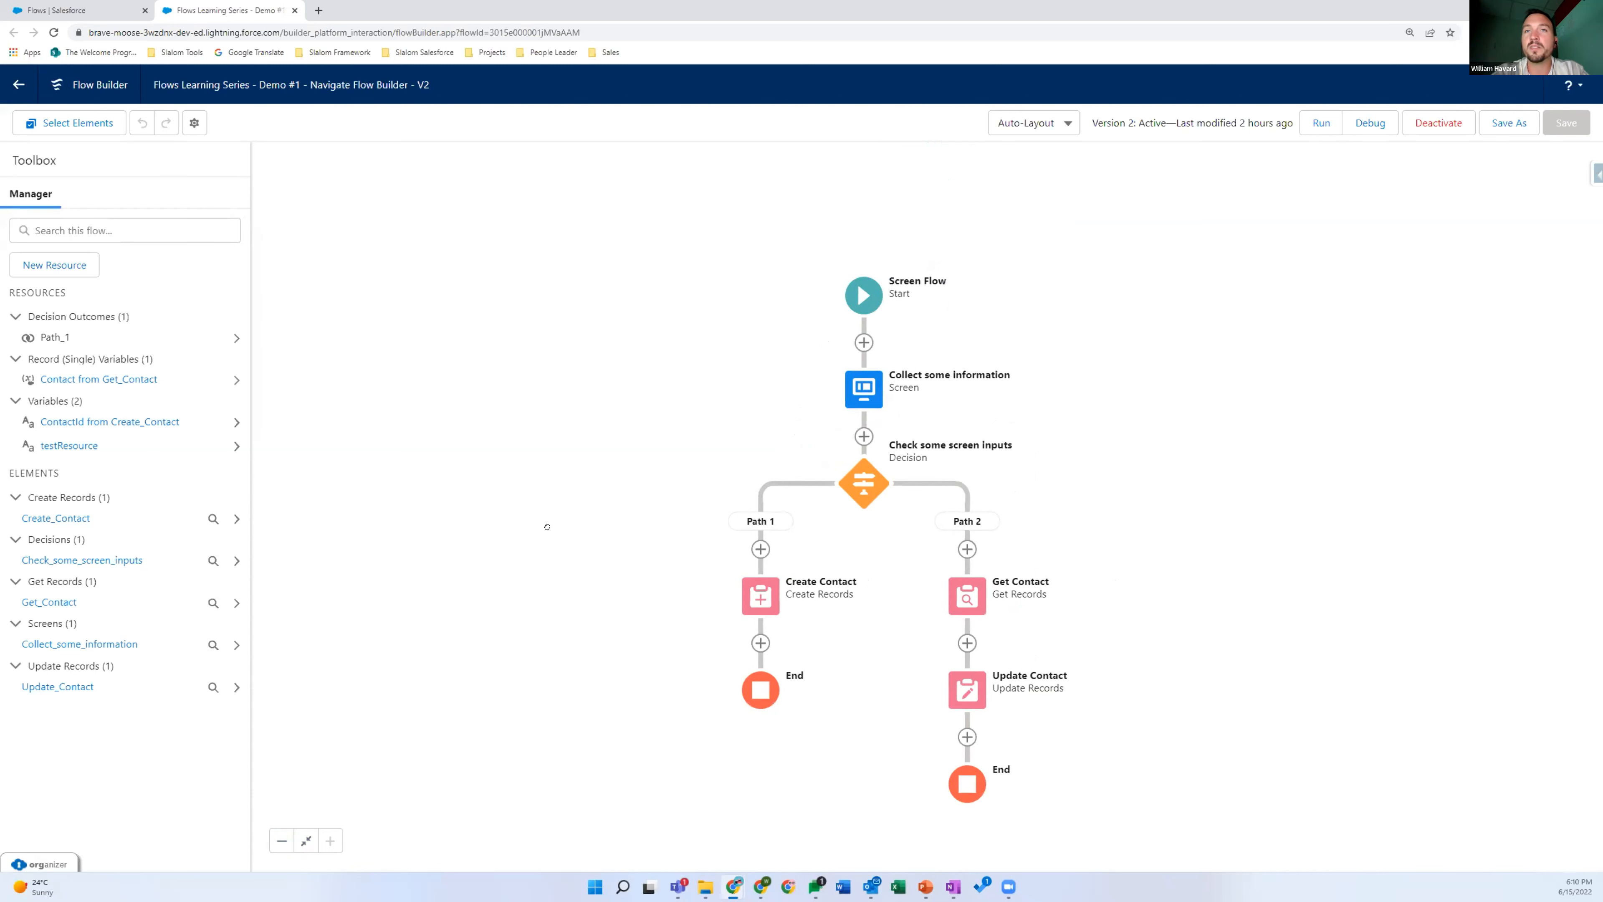
drag(548, 527, 575, 507)
drag(552, 196, 561, 199)
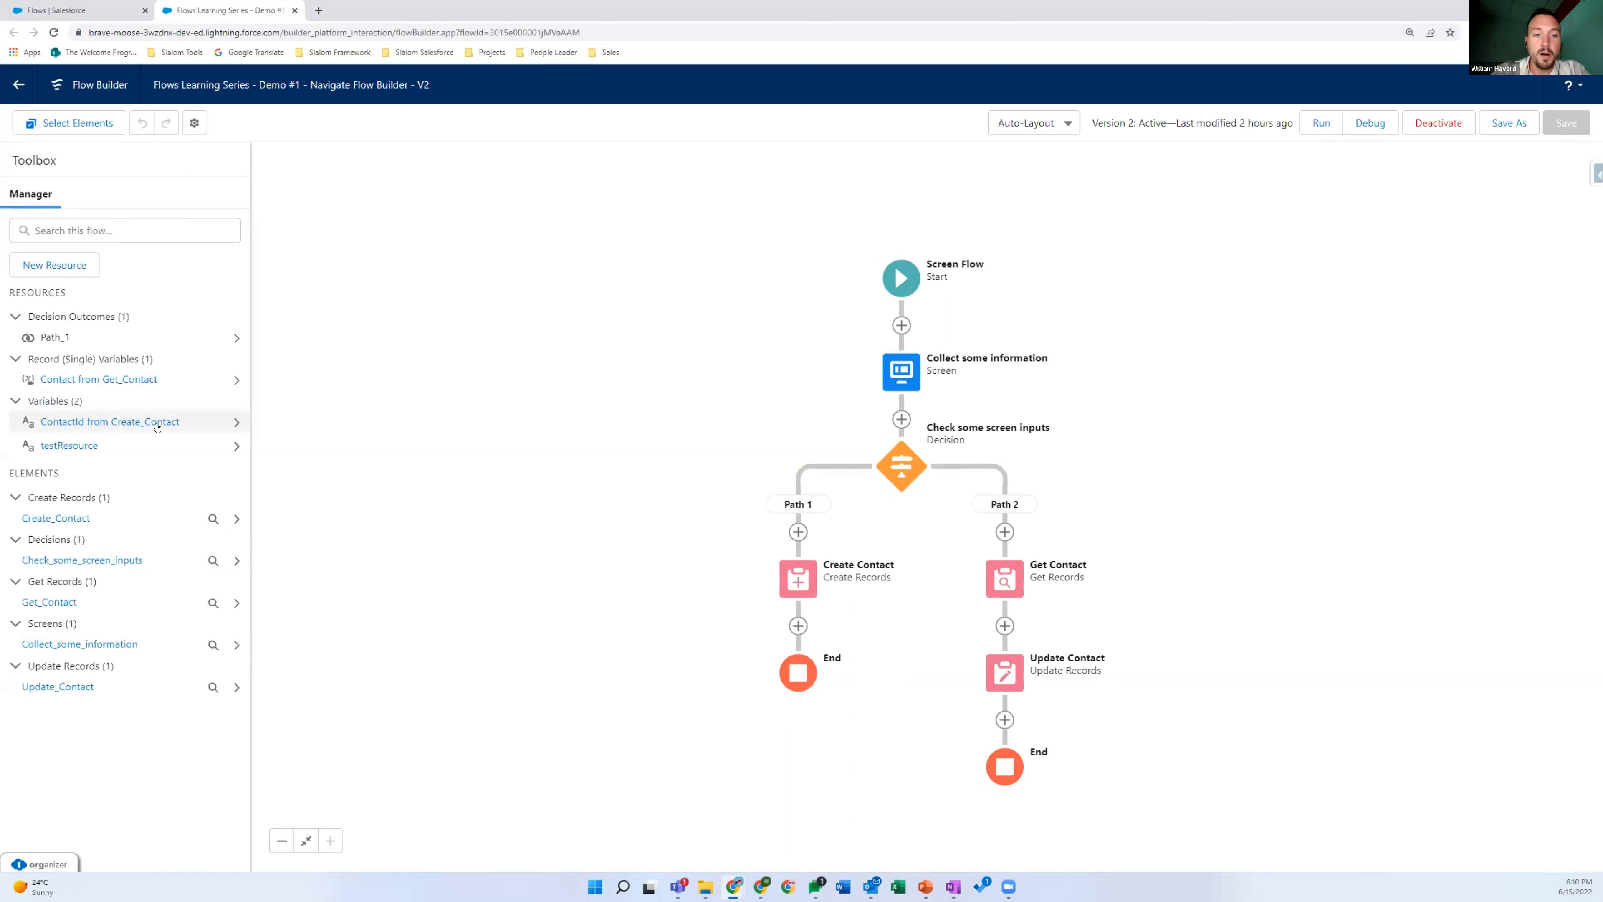
Locate the Get_Contact element on the canvas from the flow's resource and element manager.
click(80, 239)
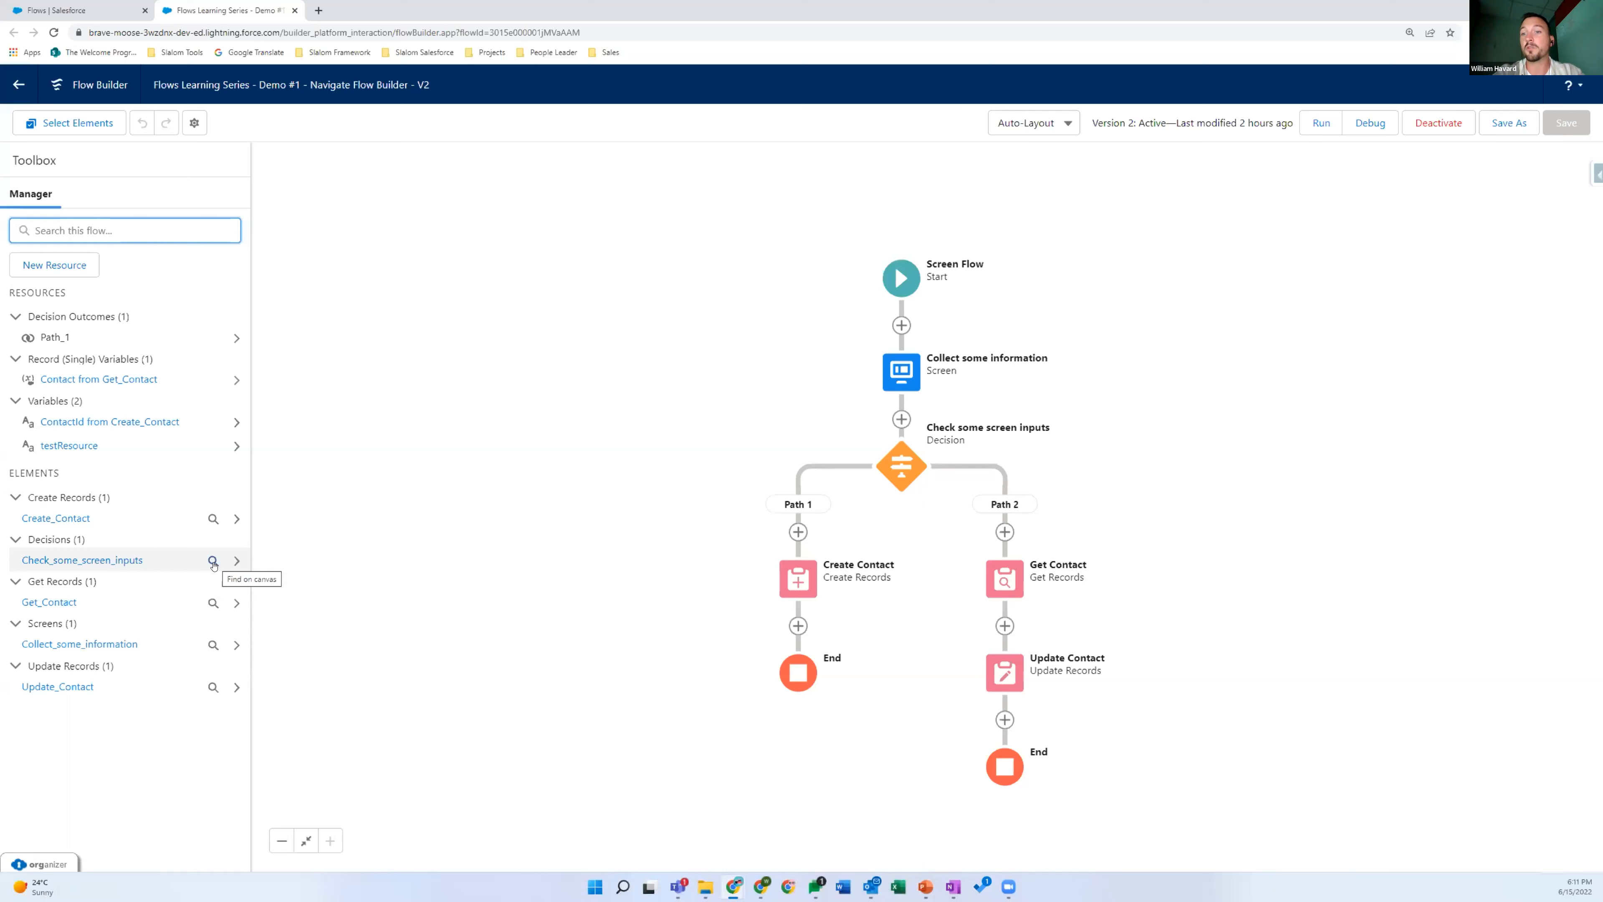
click(213, 603)
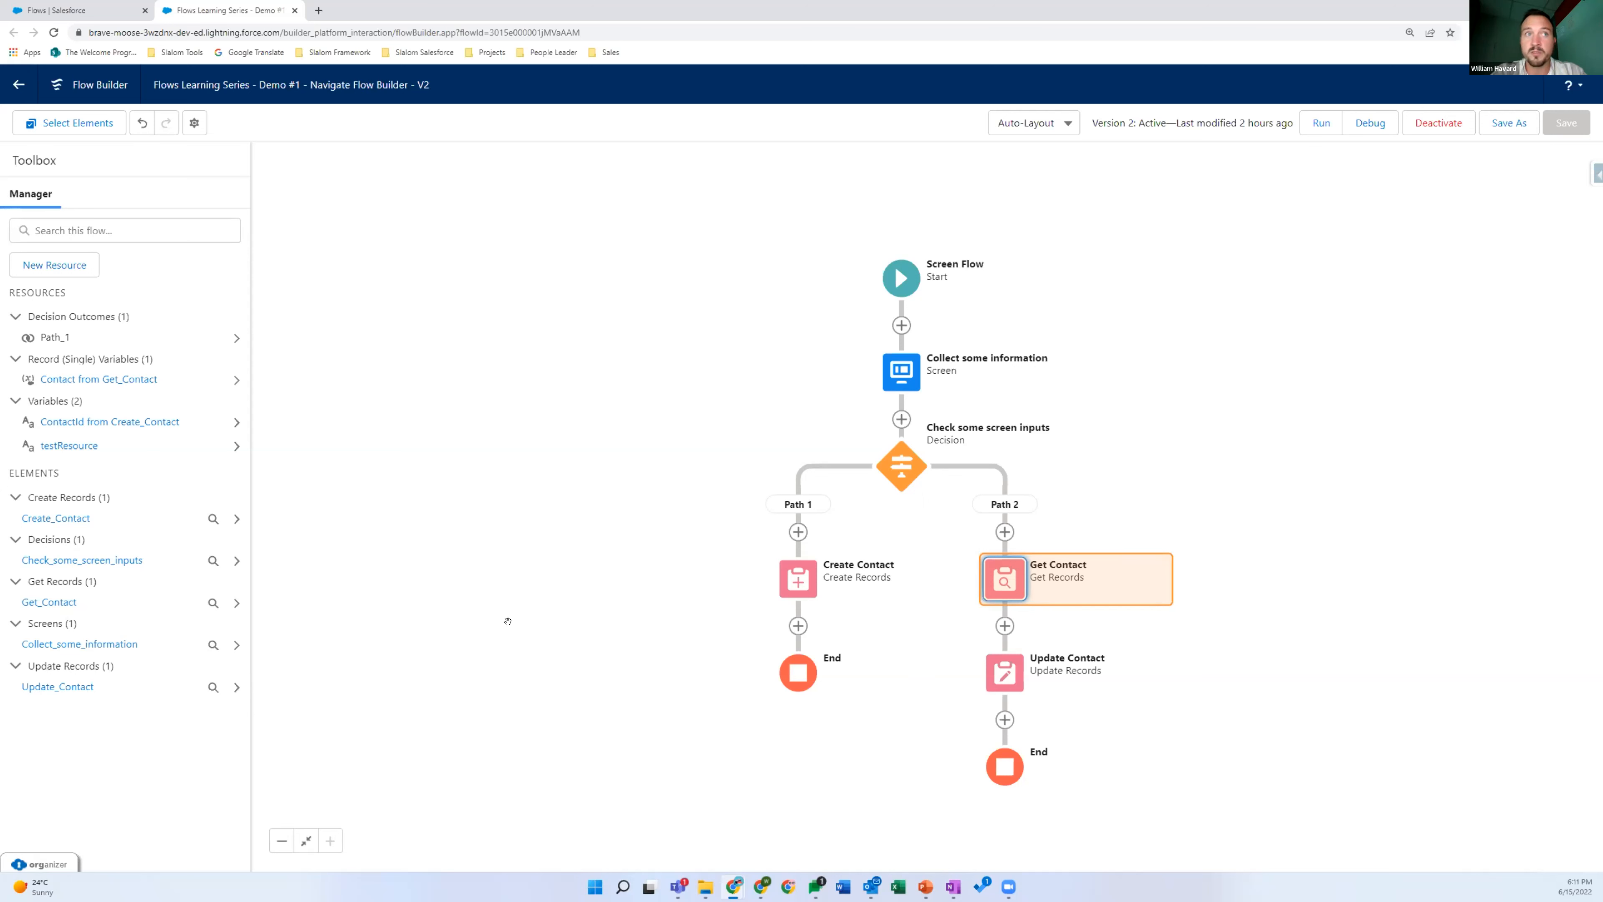
View the Get_Contact element's details and the elements that use it, and return to the flow's resource list.
click(236, 603)
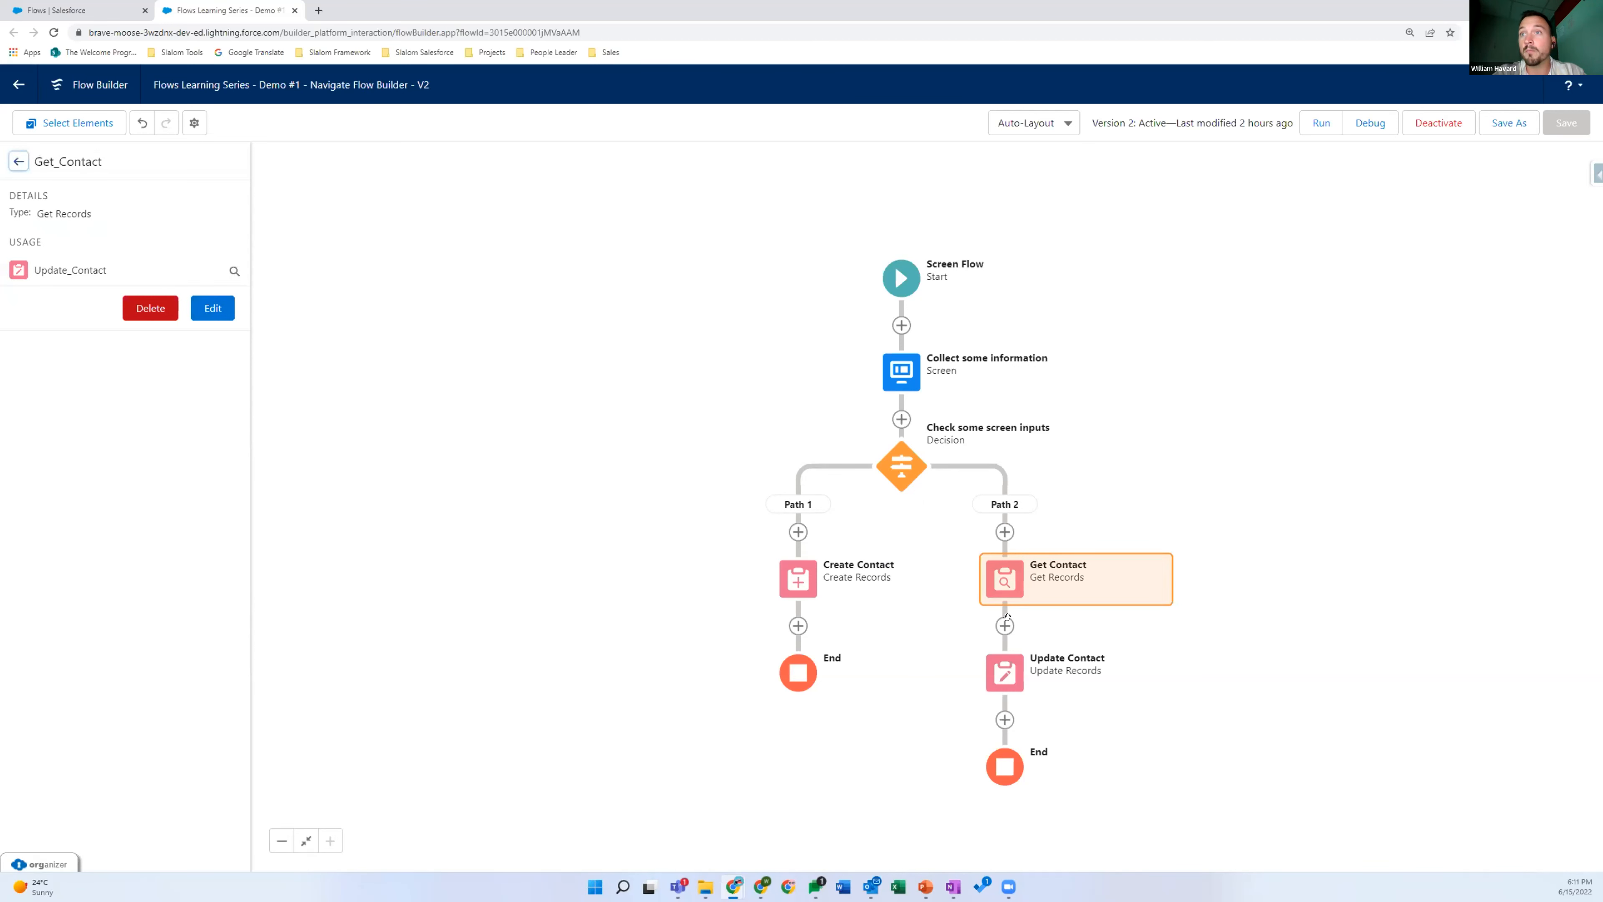
drag(105, 272, 35, 270)
click(44, 267)
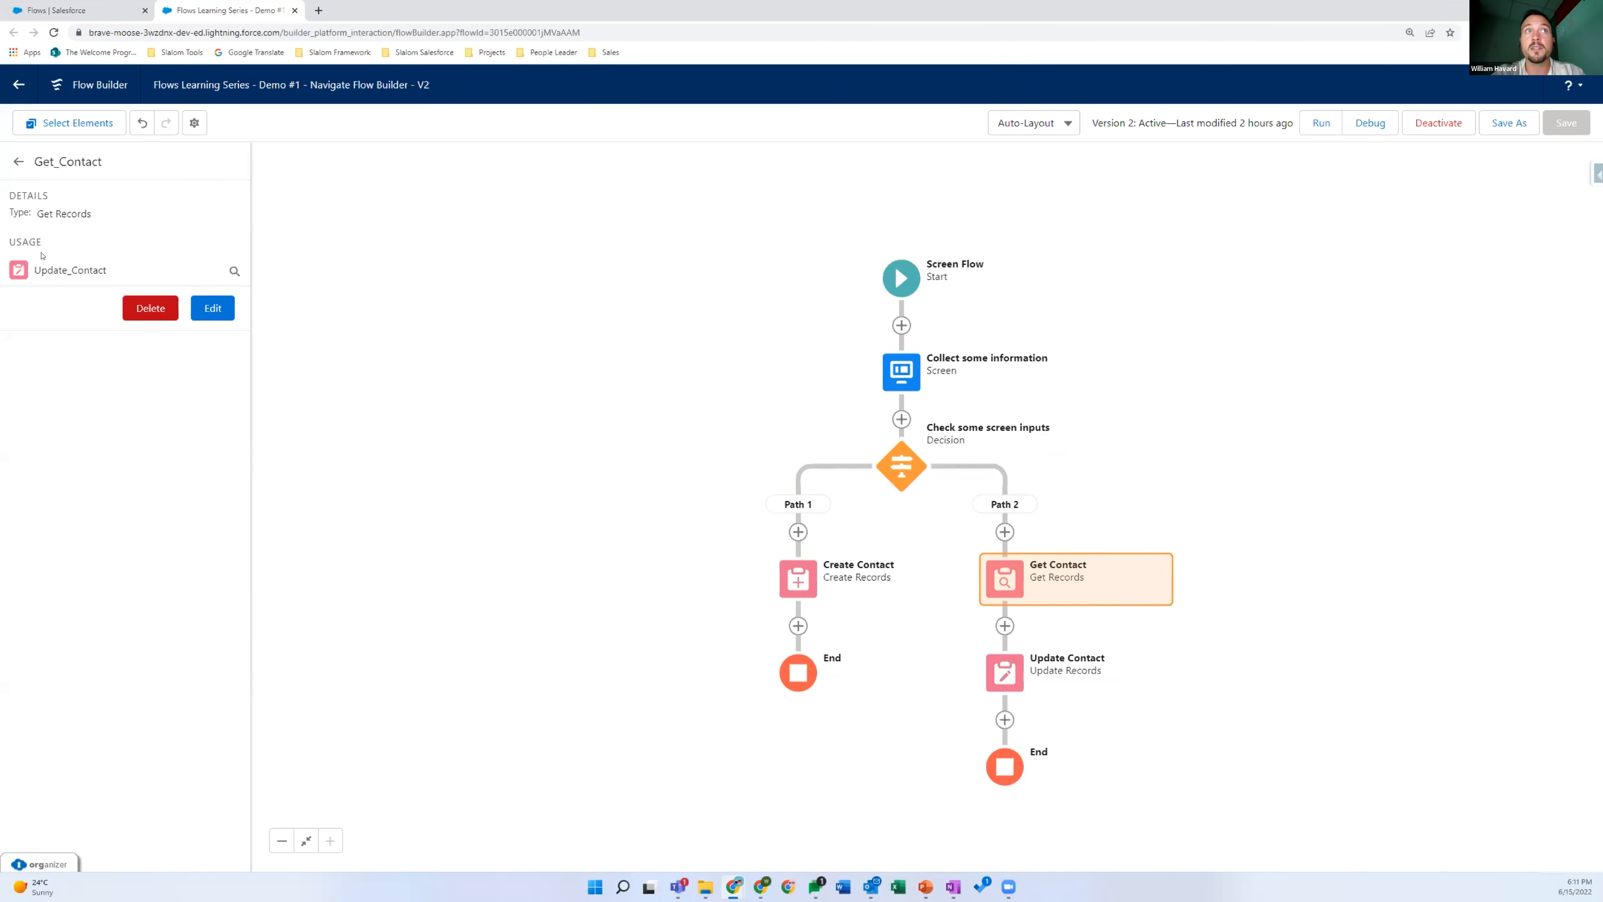
drag(36, 259, 107, 272)
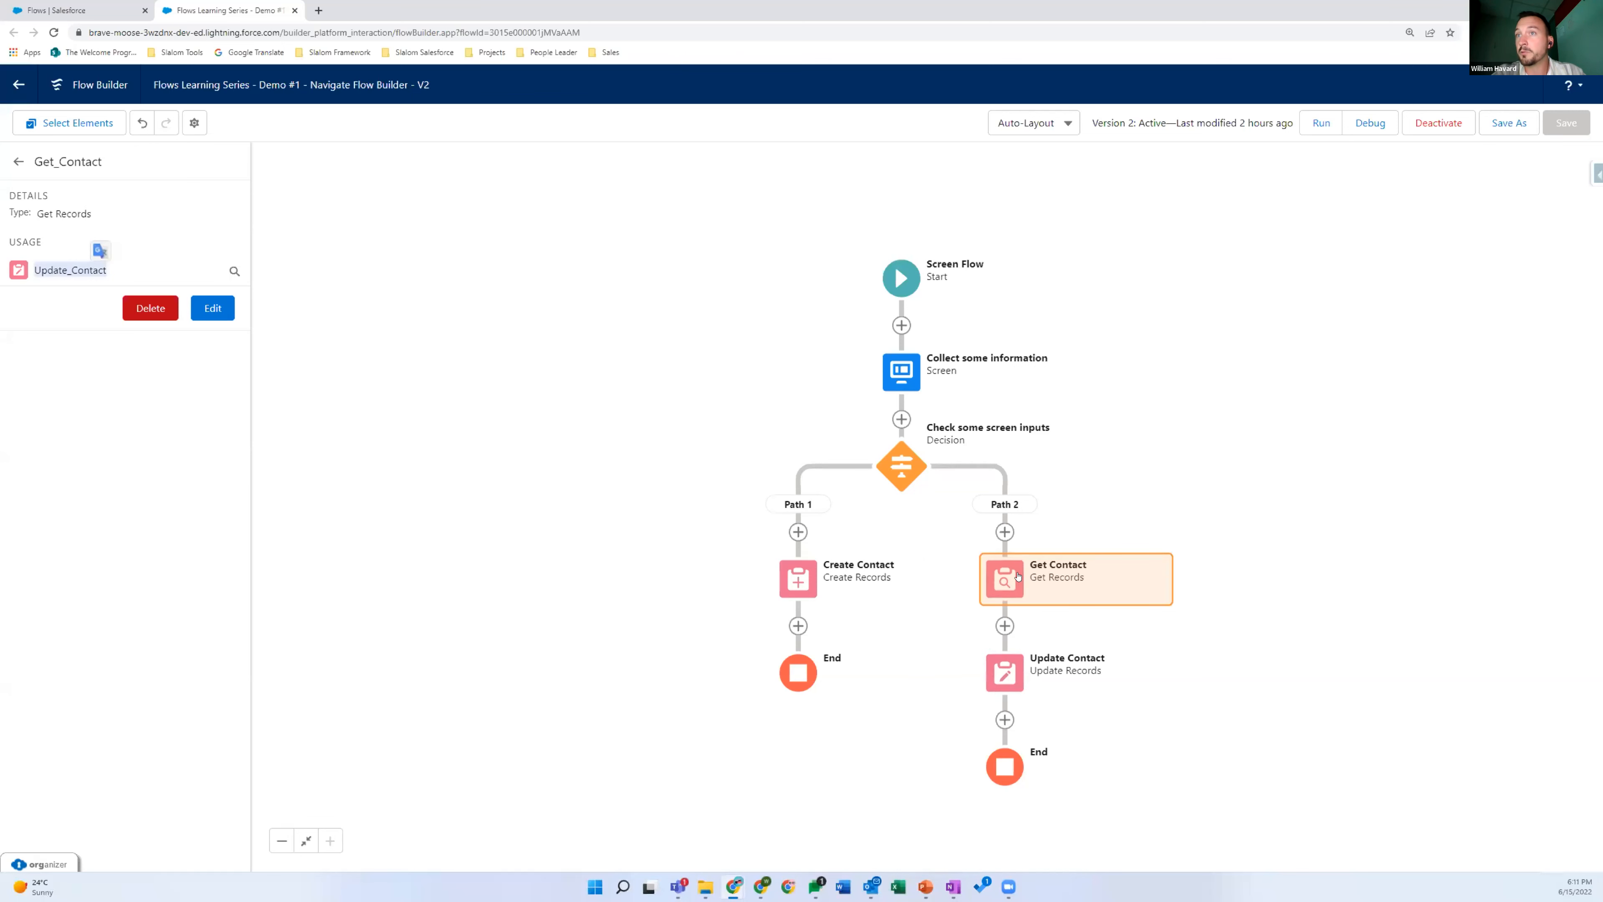
click(19, 161)
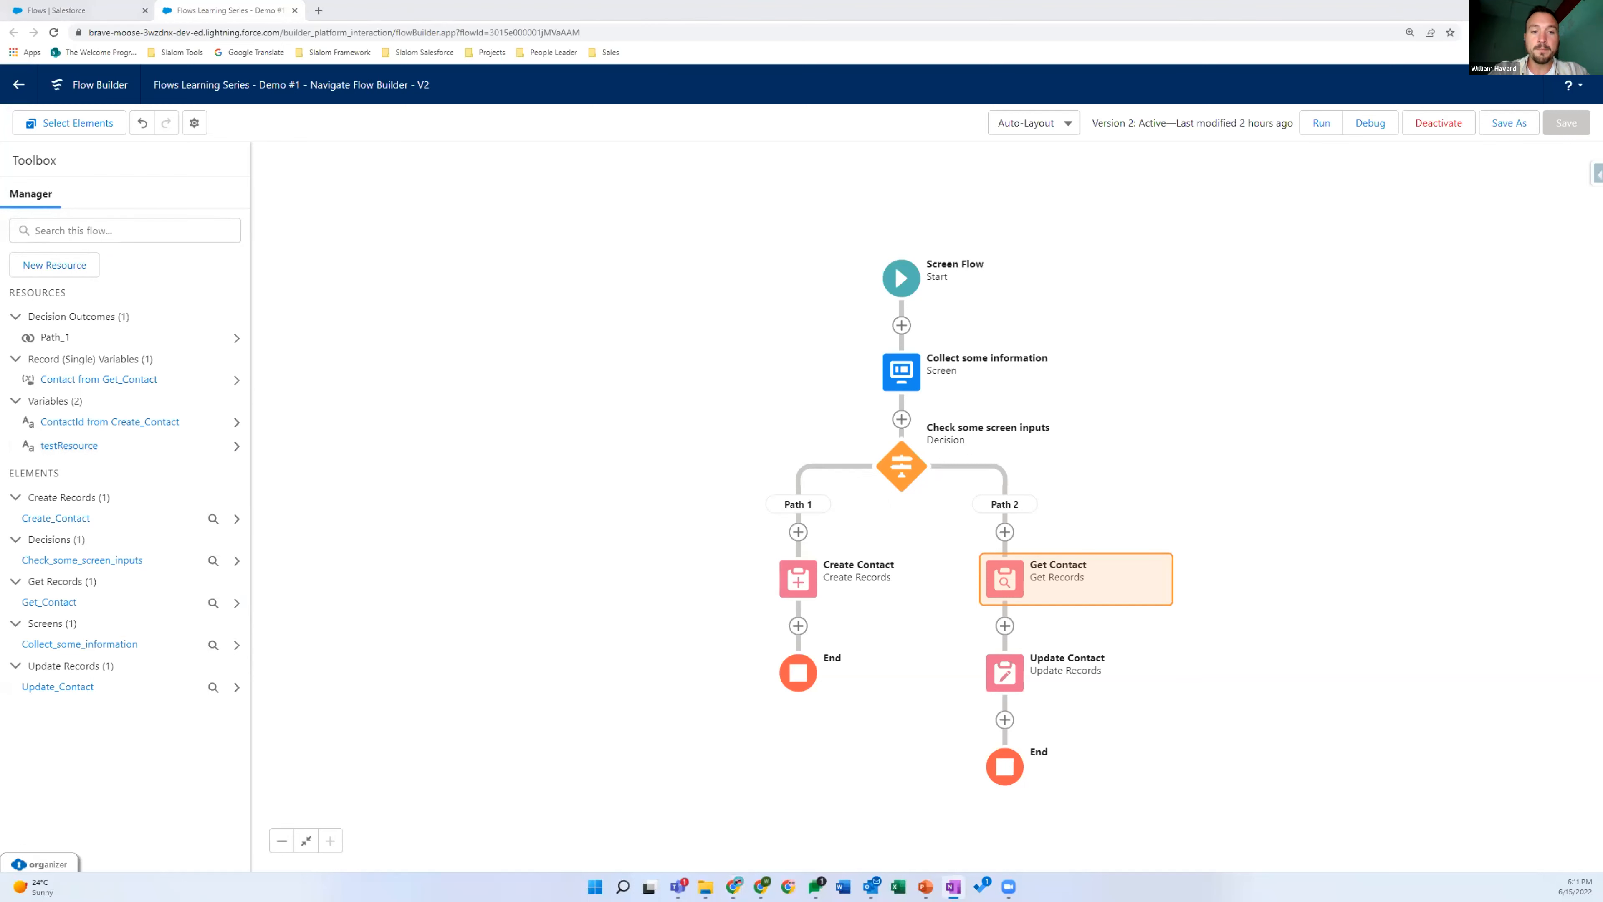
Switch the flow canvas to Free-Form and move the Screen, Decision, Get Records and Update Records elements to scattered positions.
click(1034, 130)
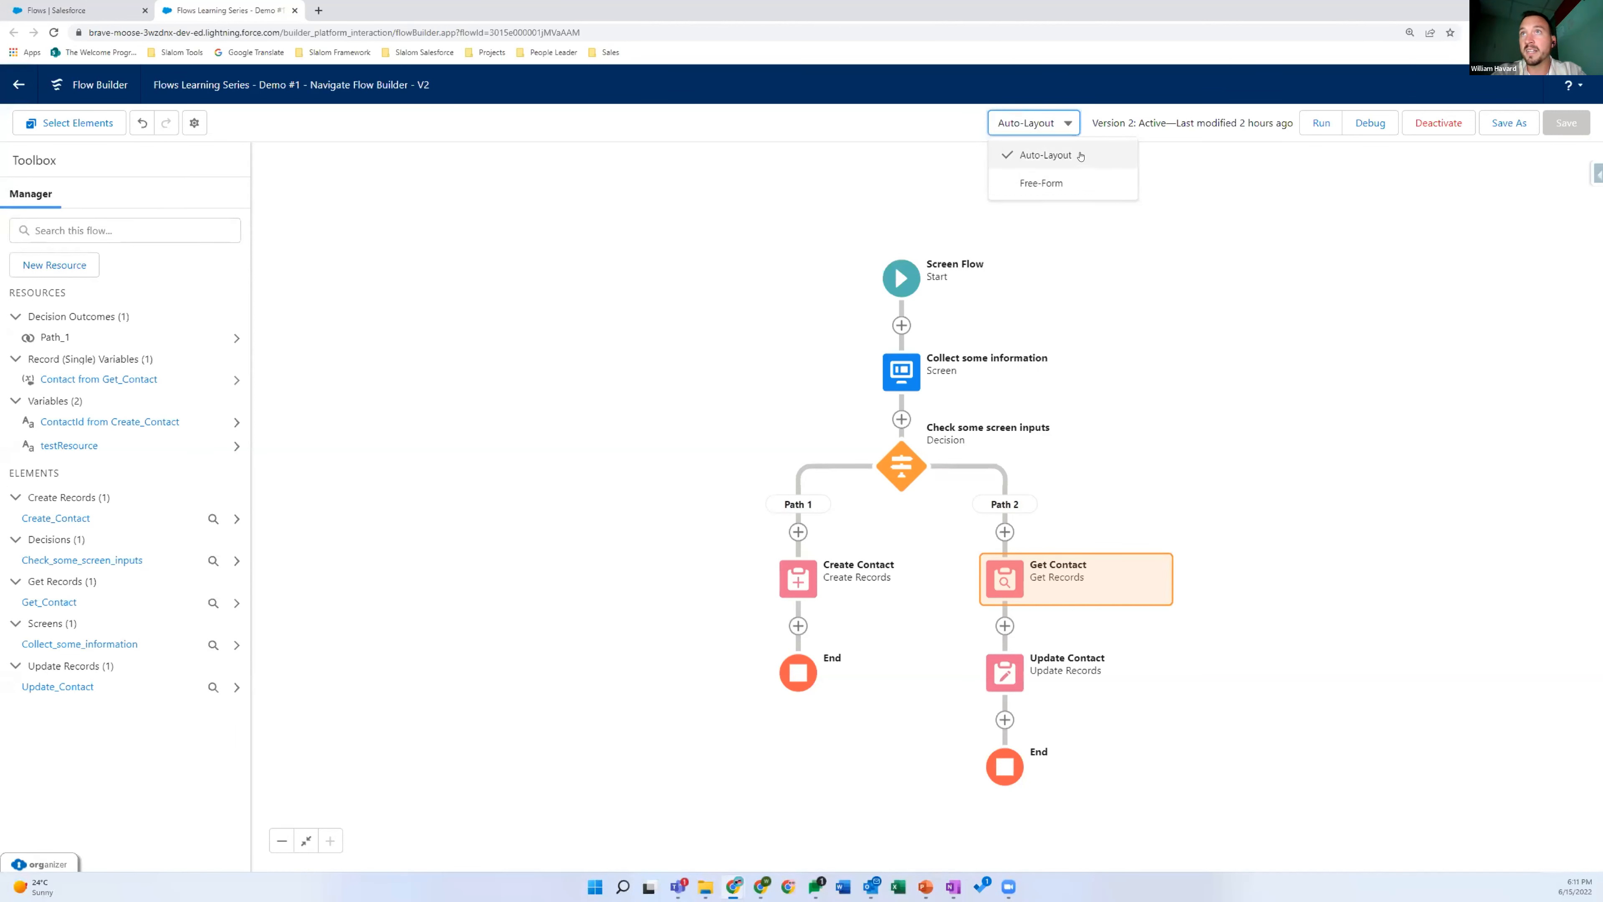
click(910, 175)
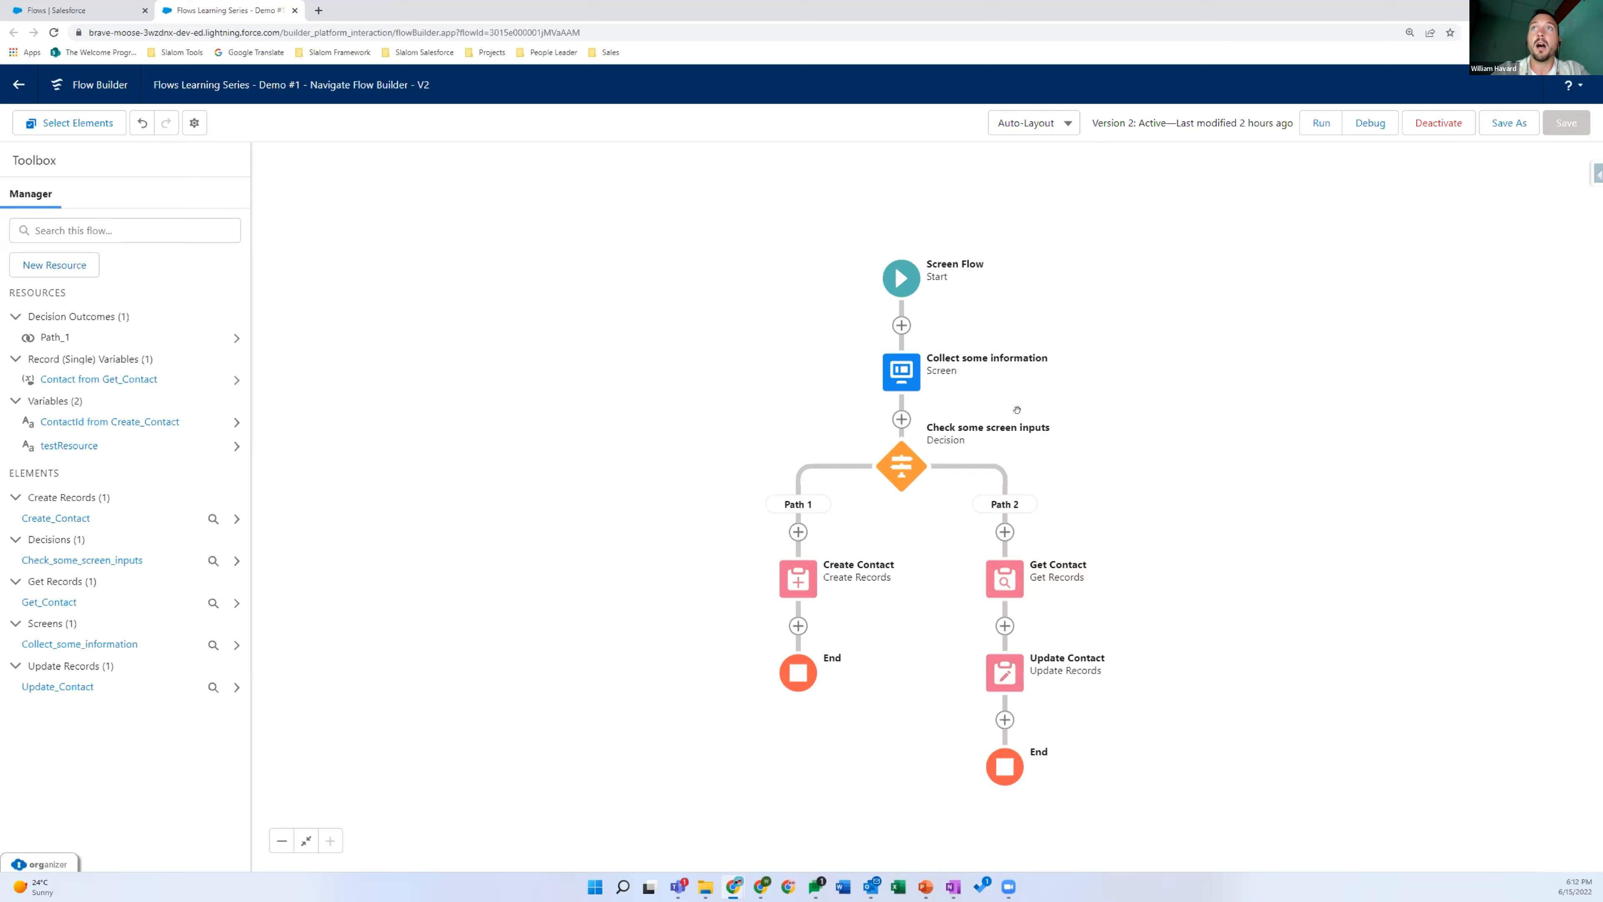
click(1050, 125)
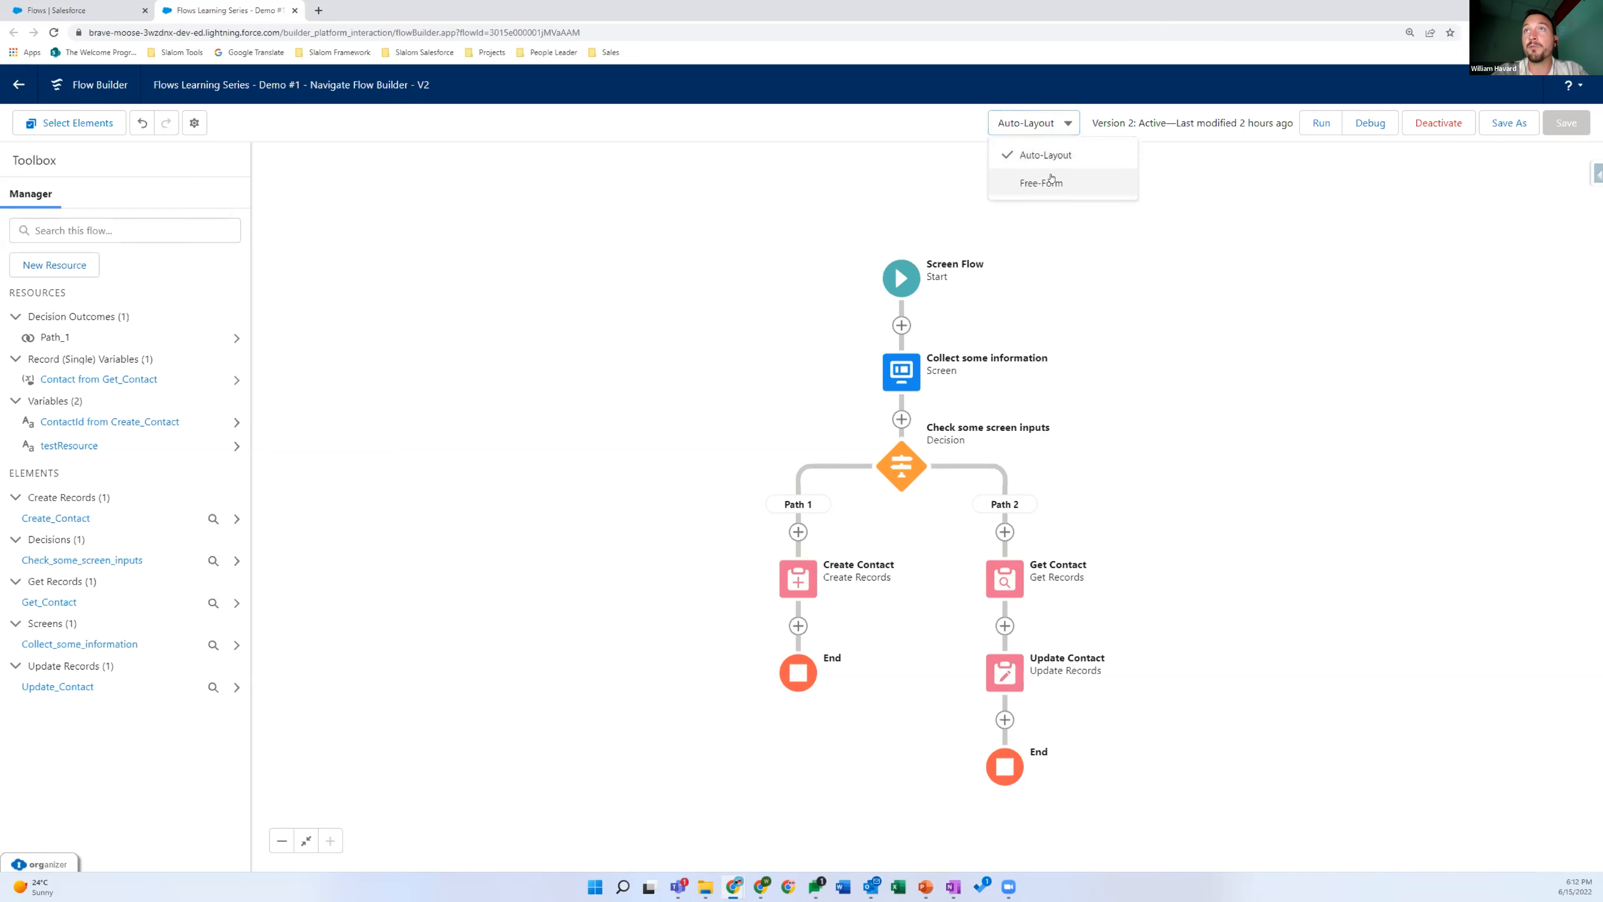
click(1051, 180)
drag(937, 315, 1188, 297)
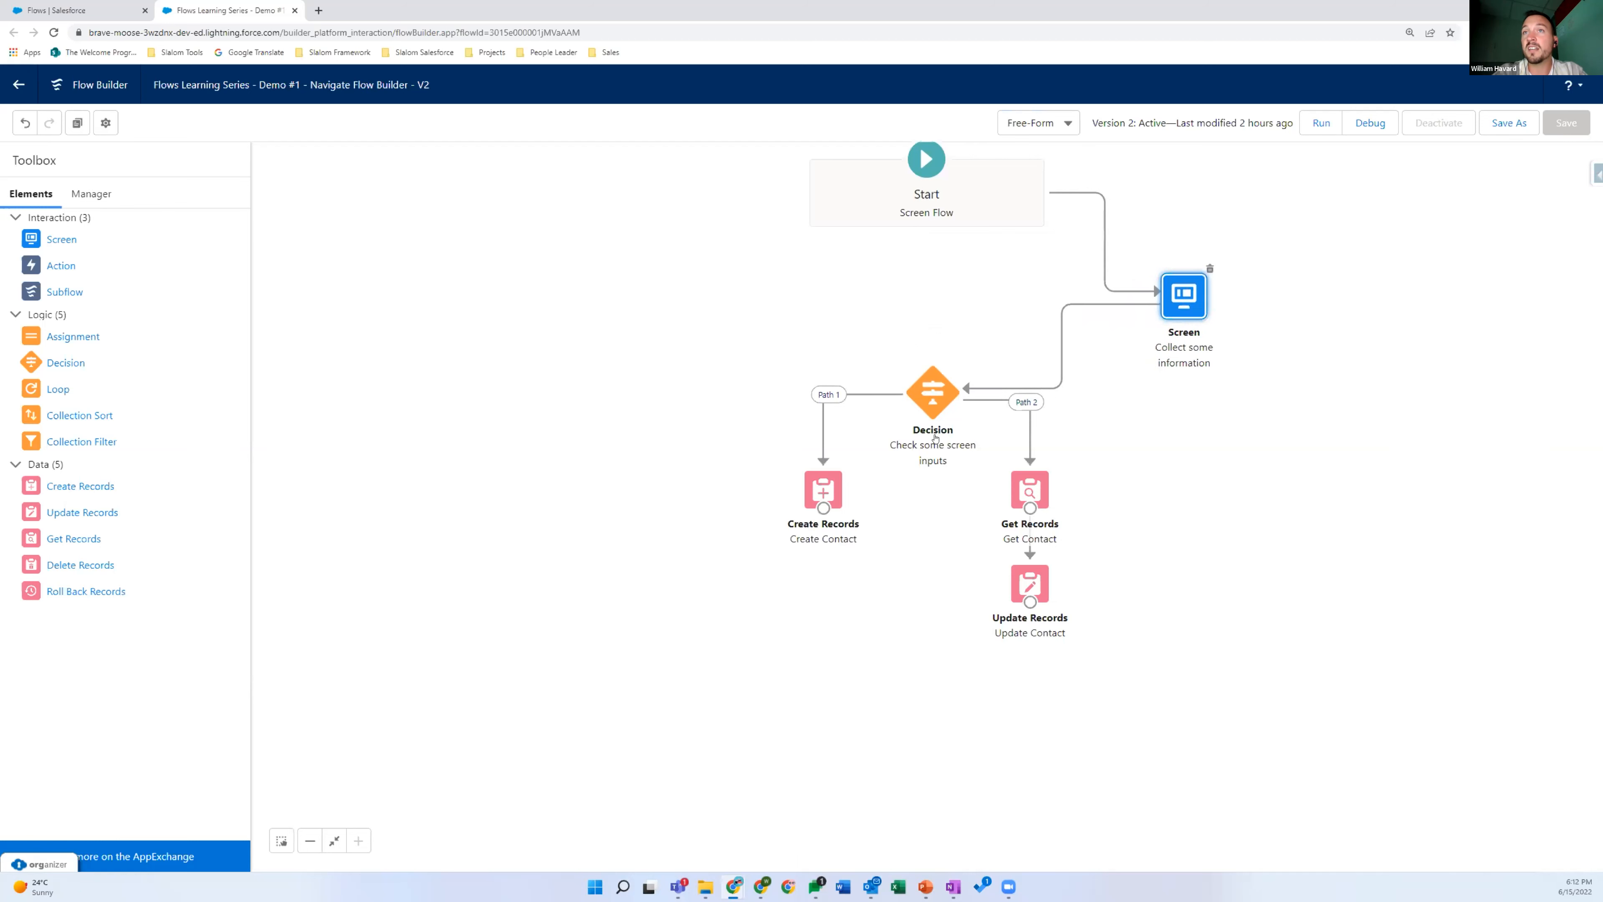
drag(917, 386, 915, 510)
drag(1030, 490, 1220, 586)
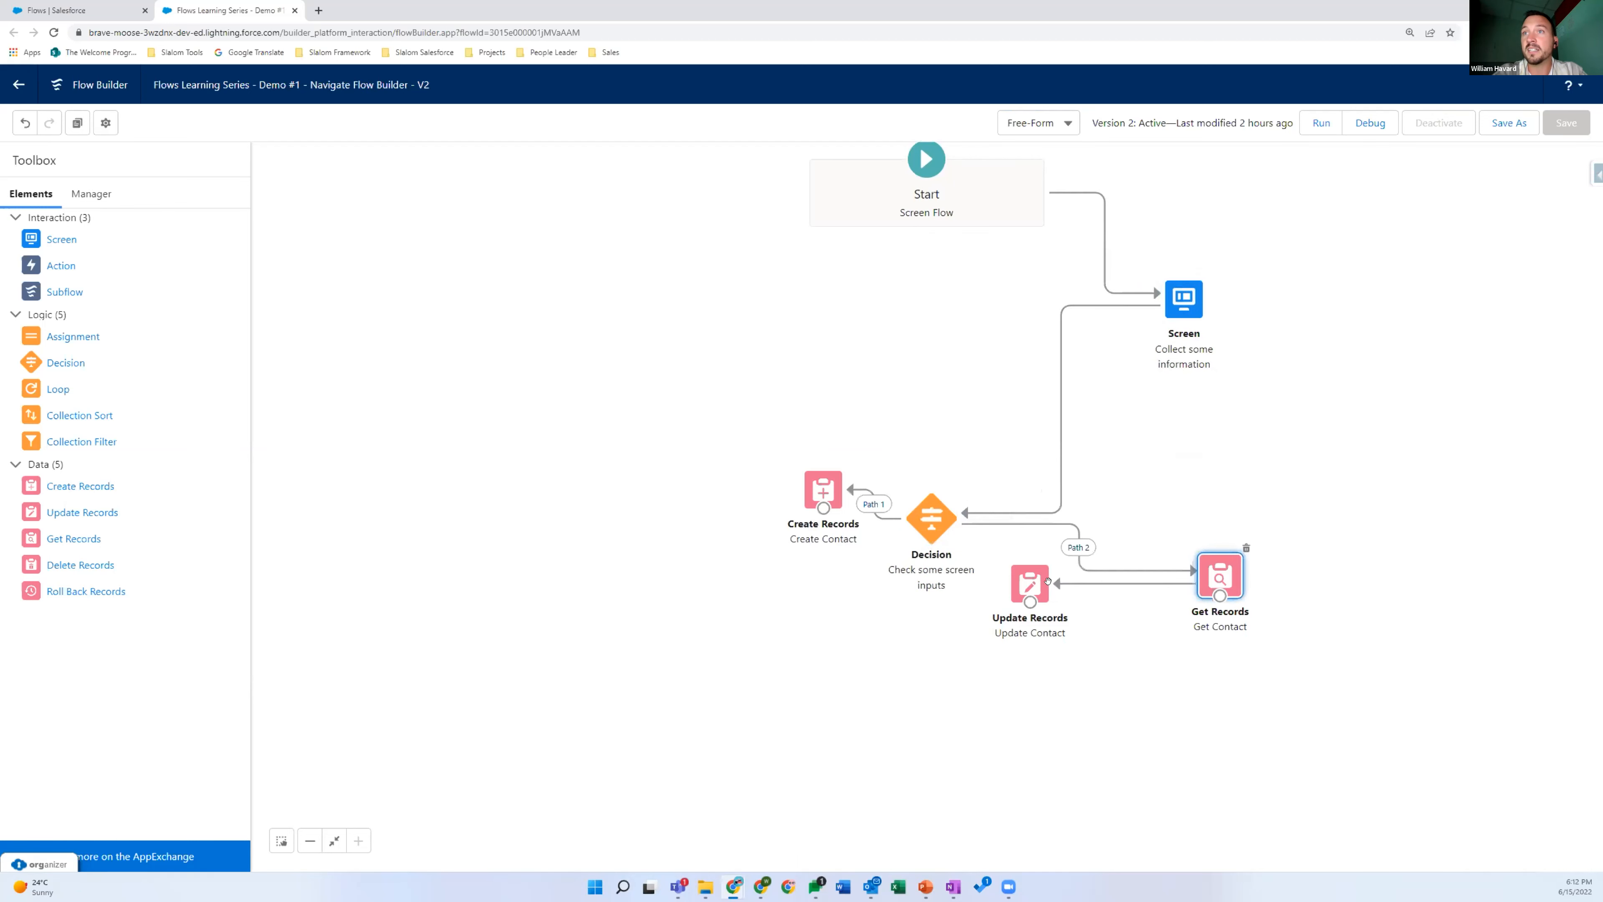
drag(1038, 588, 830, 694)
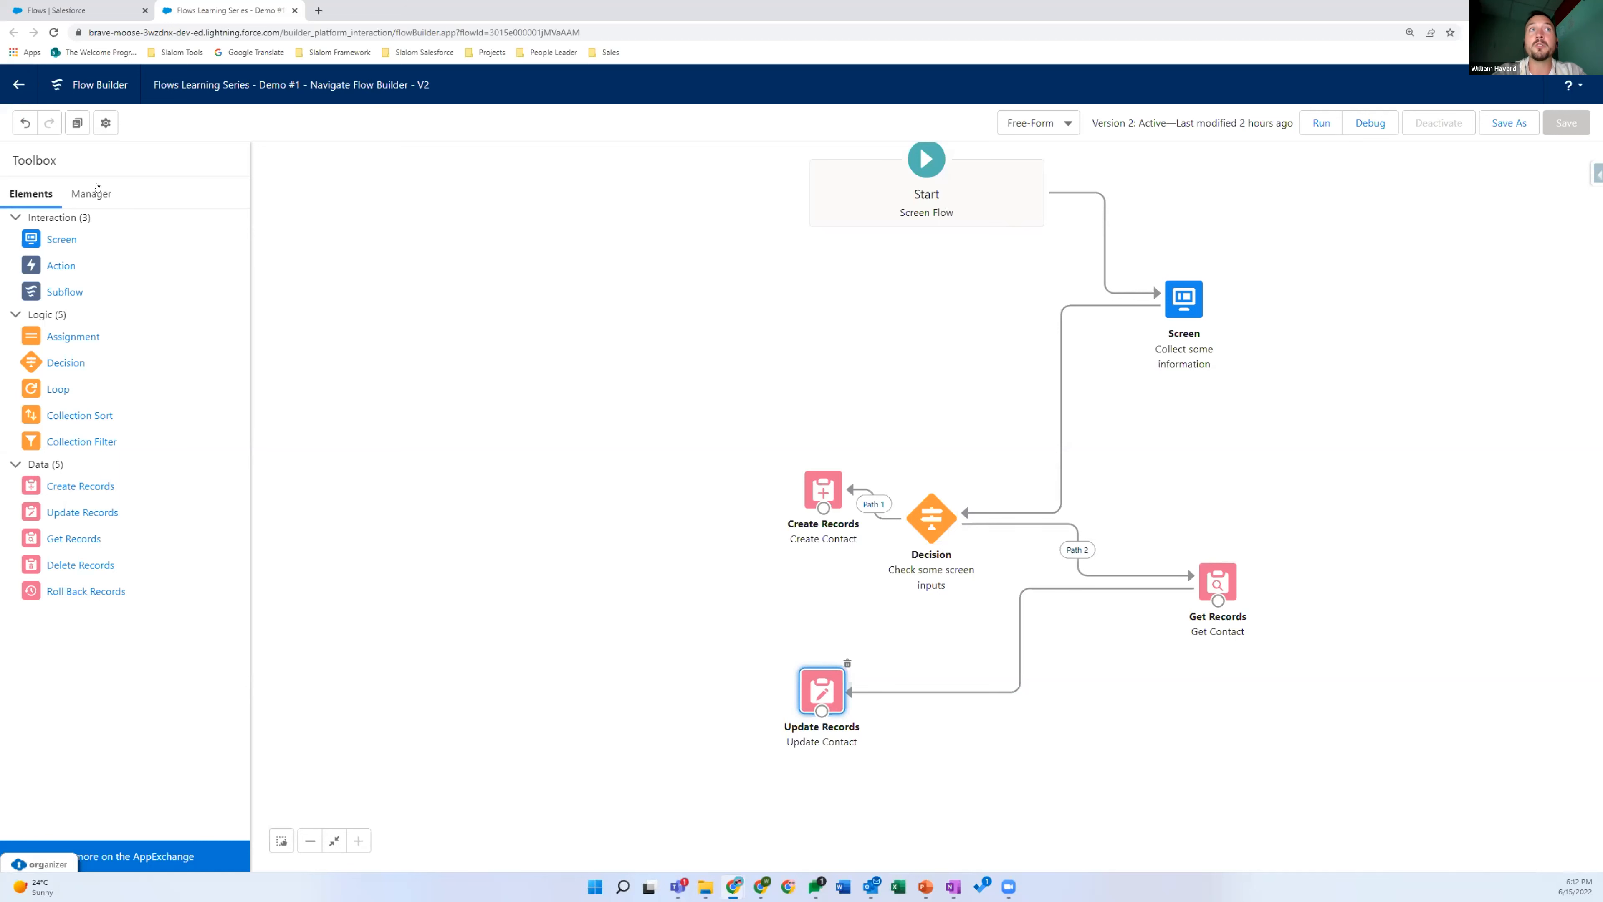
Return the rearranged flow canvas to Auto-Layout.
click(1037, 127)
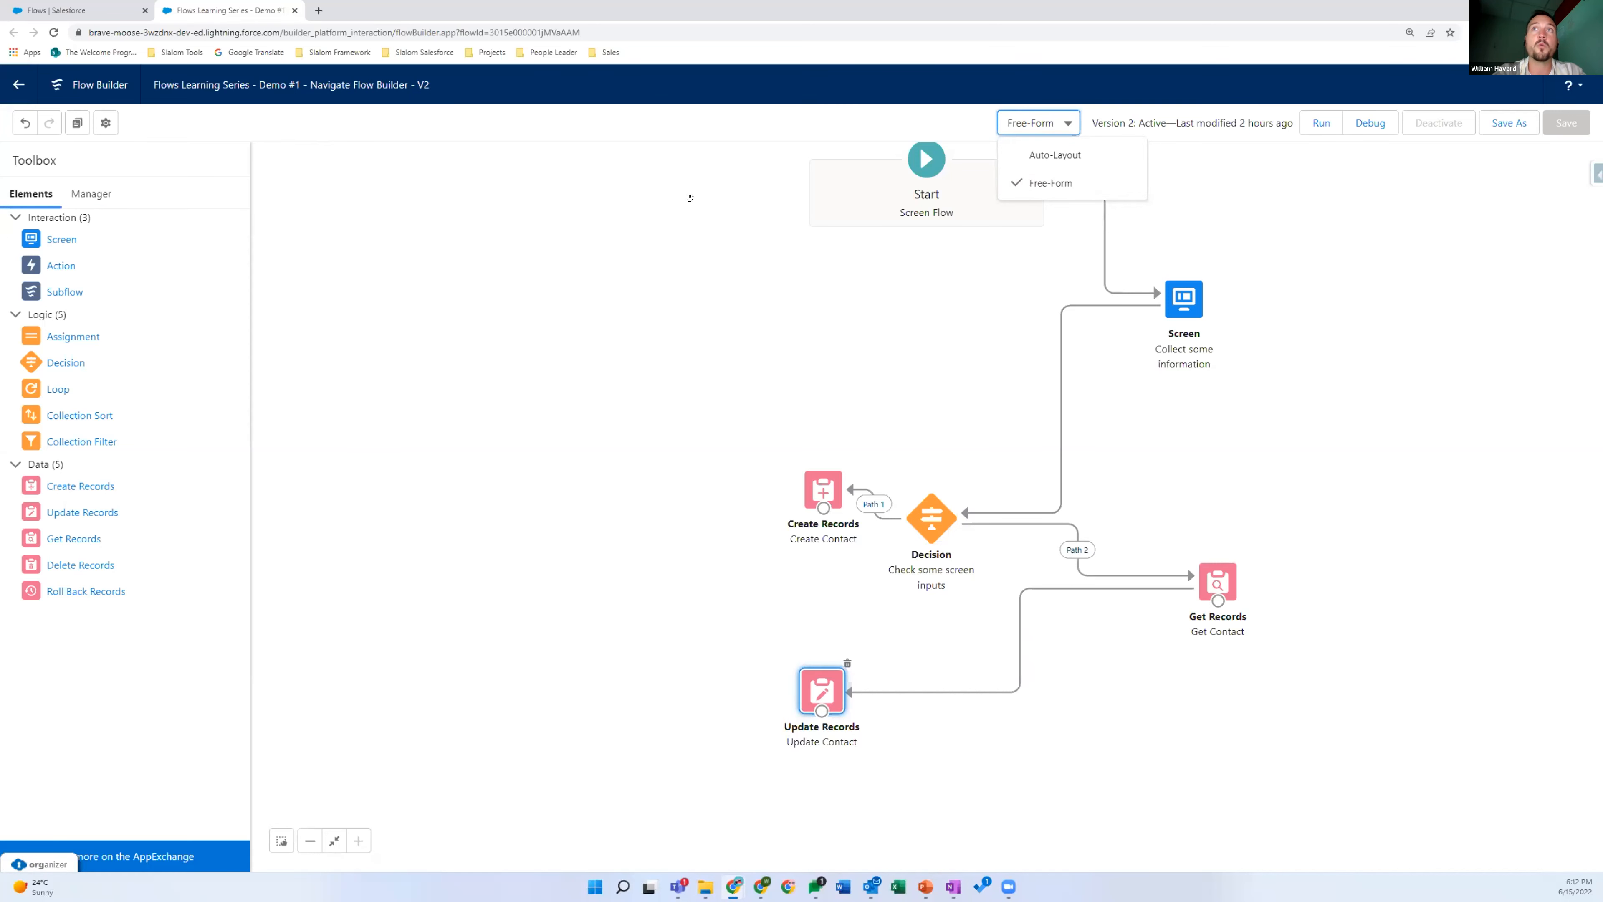
click(1054, 155)
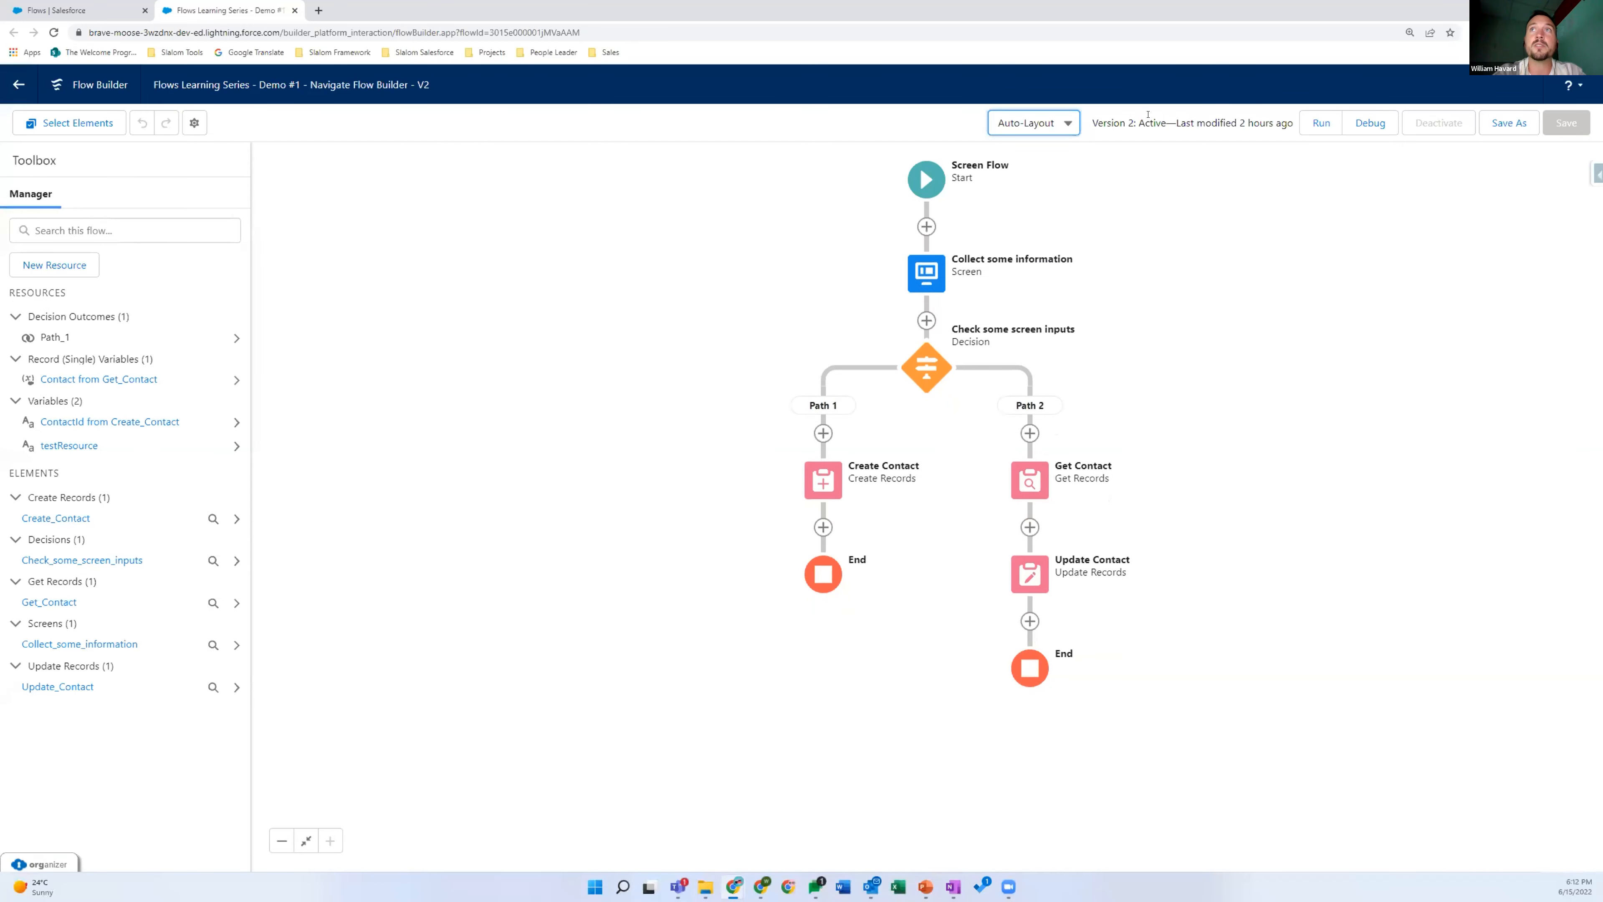
Switch the canvas to Free-Form, start a new Create Records element on it, and close its setup without adding it.
click(1052, 125)
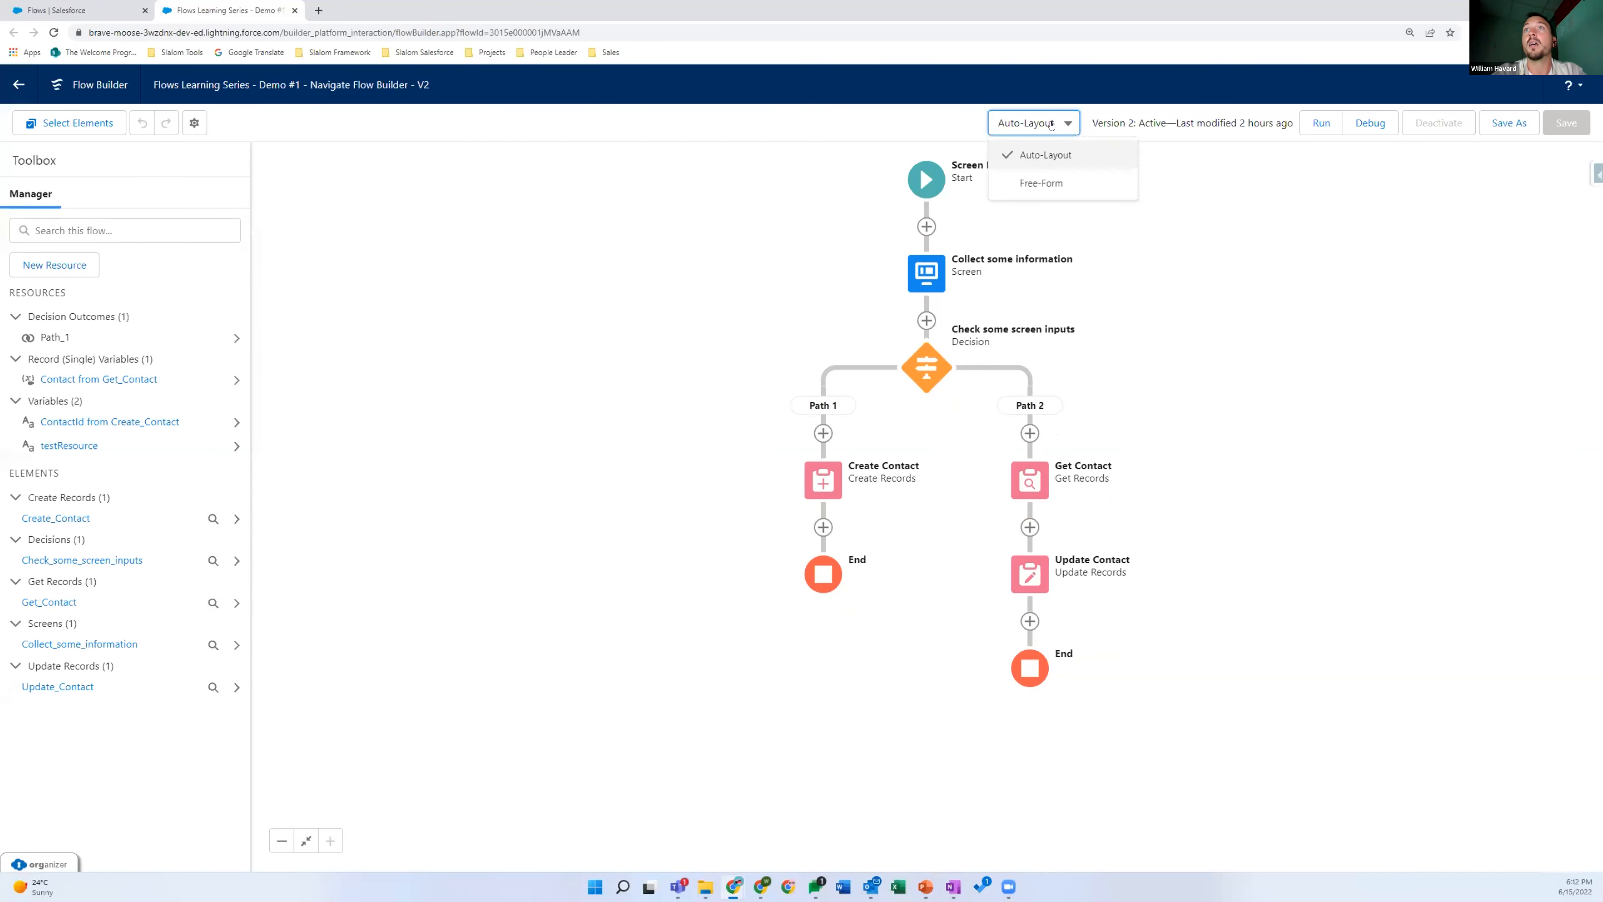
click(1045, 182)
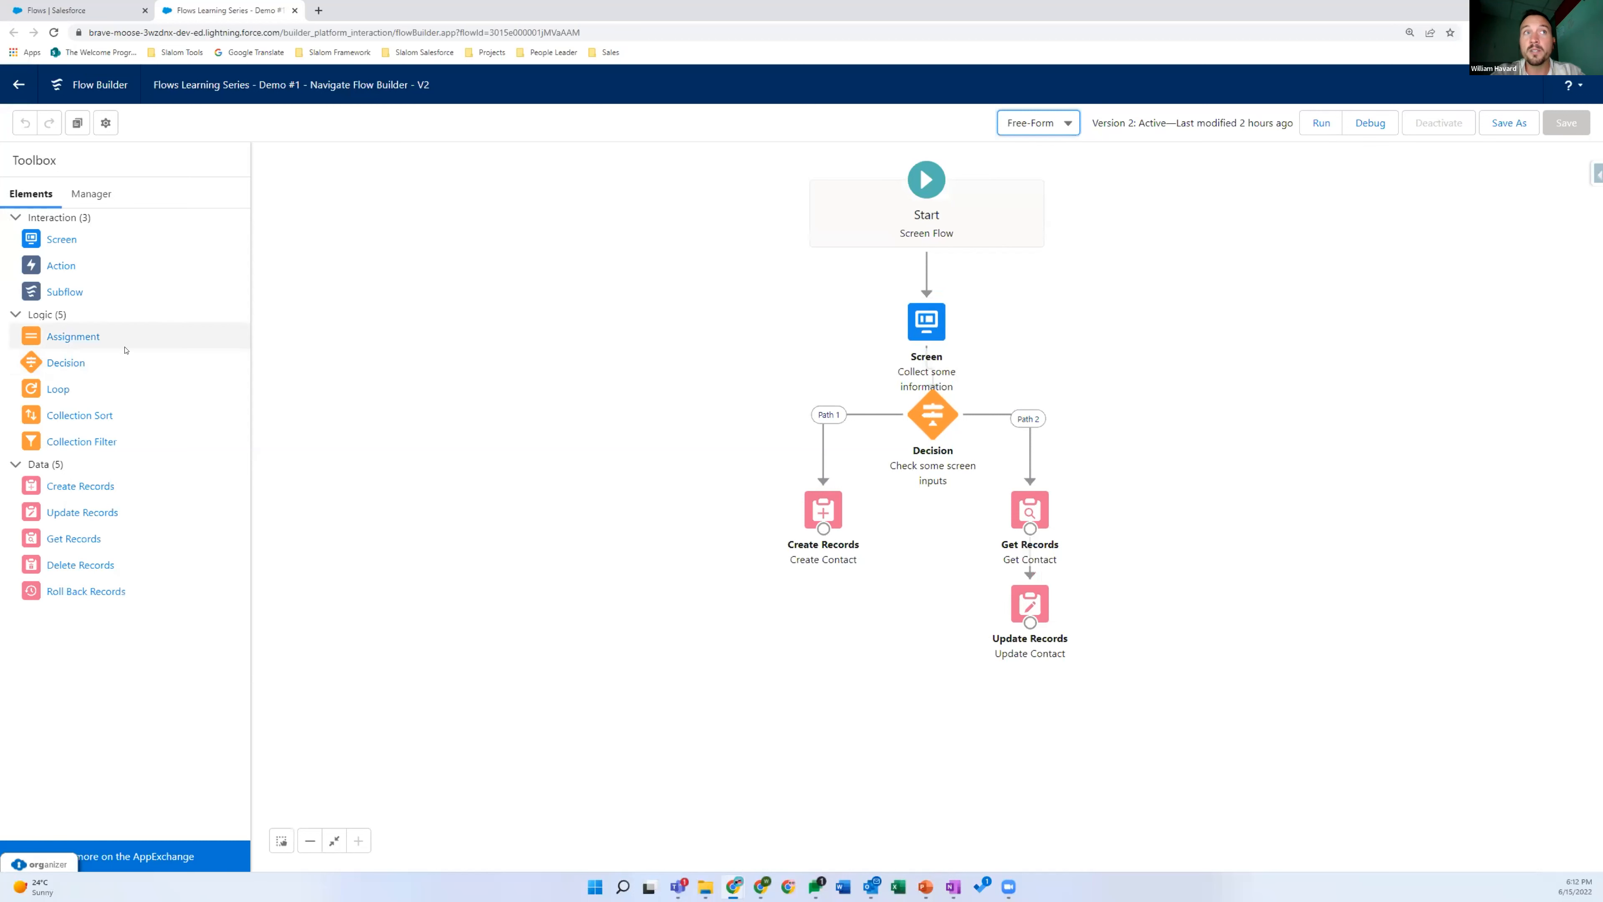
drag(95, 488, 592, 398)
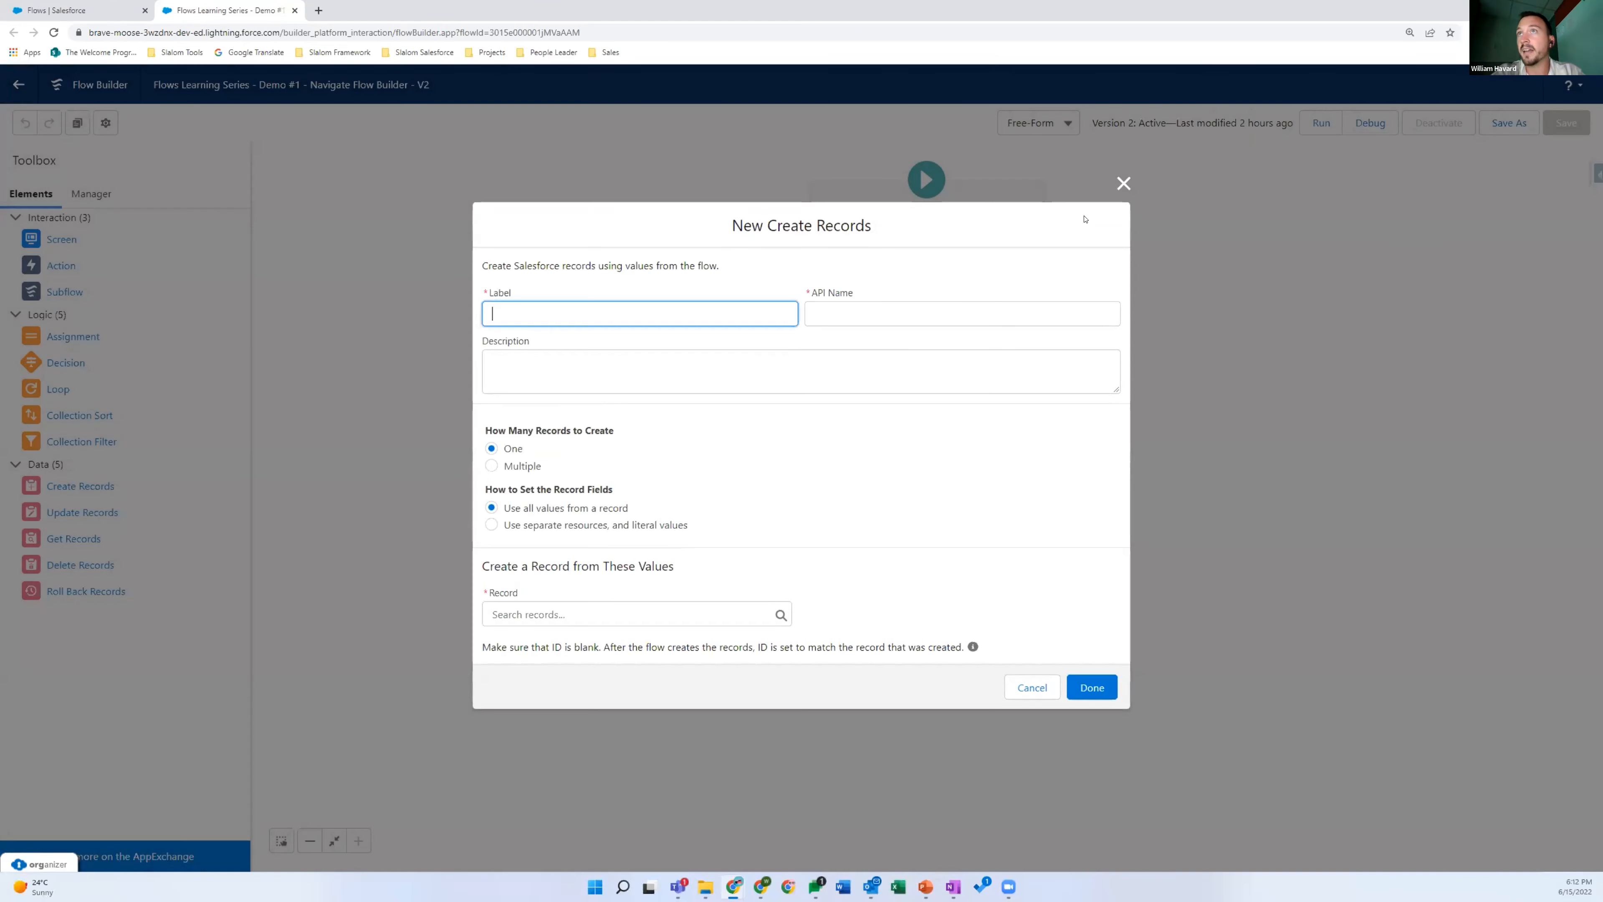
click(1123, 176)
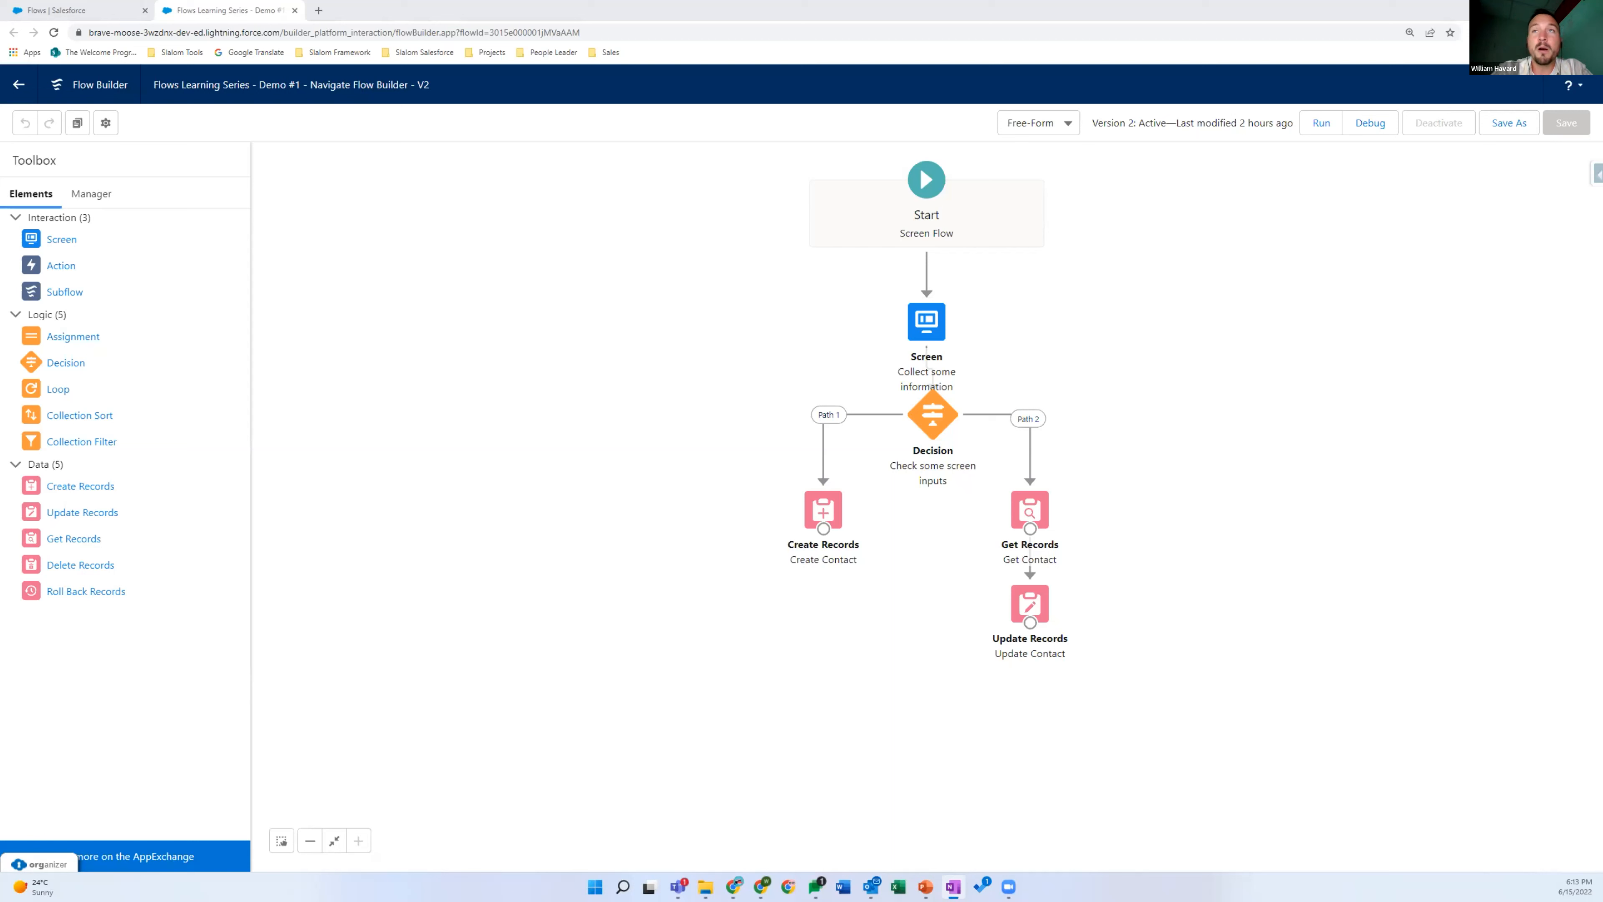
Set the flow canvas to Auto-Layout and view the layout options again without changing them.
click(1032, 124)
click(1028, 149)
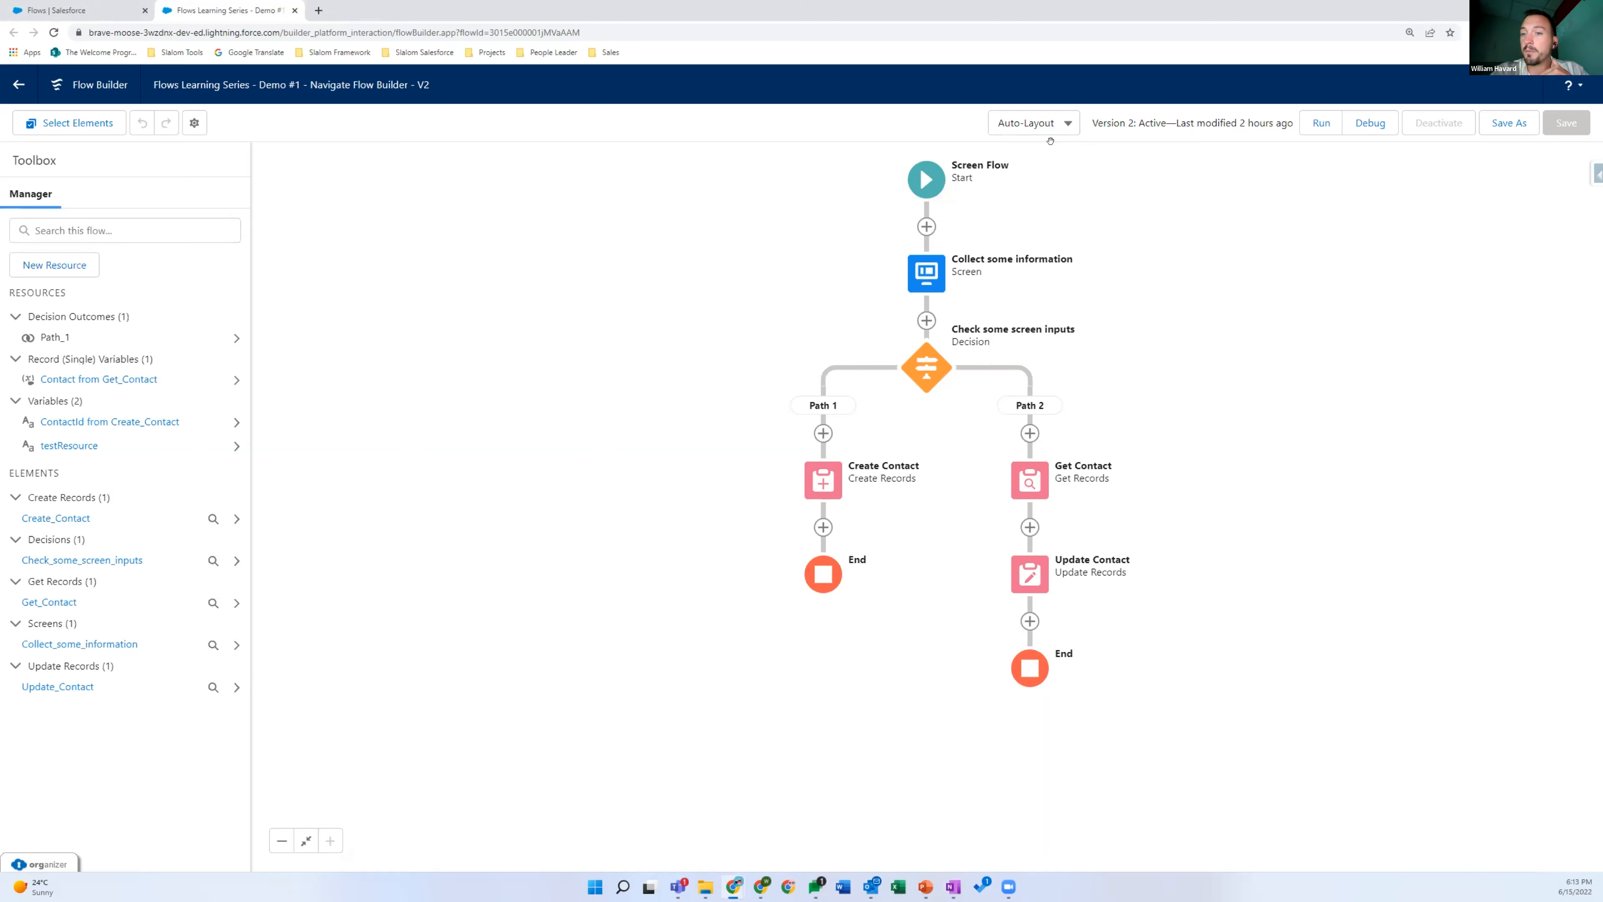
click(1049, 127)
click(1120, 155)
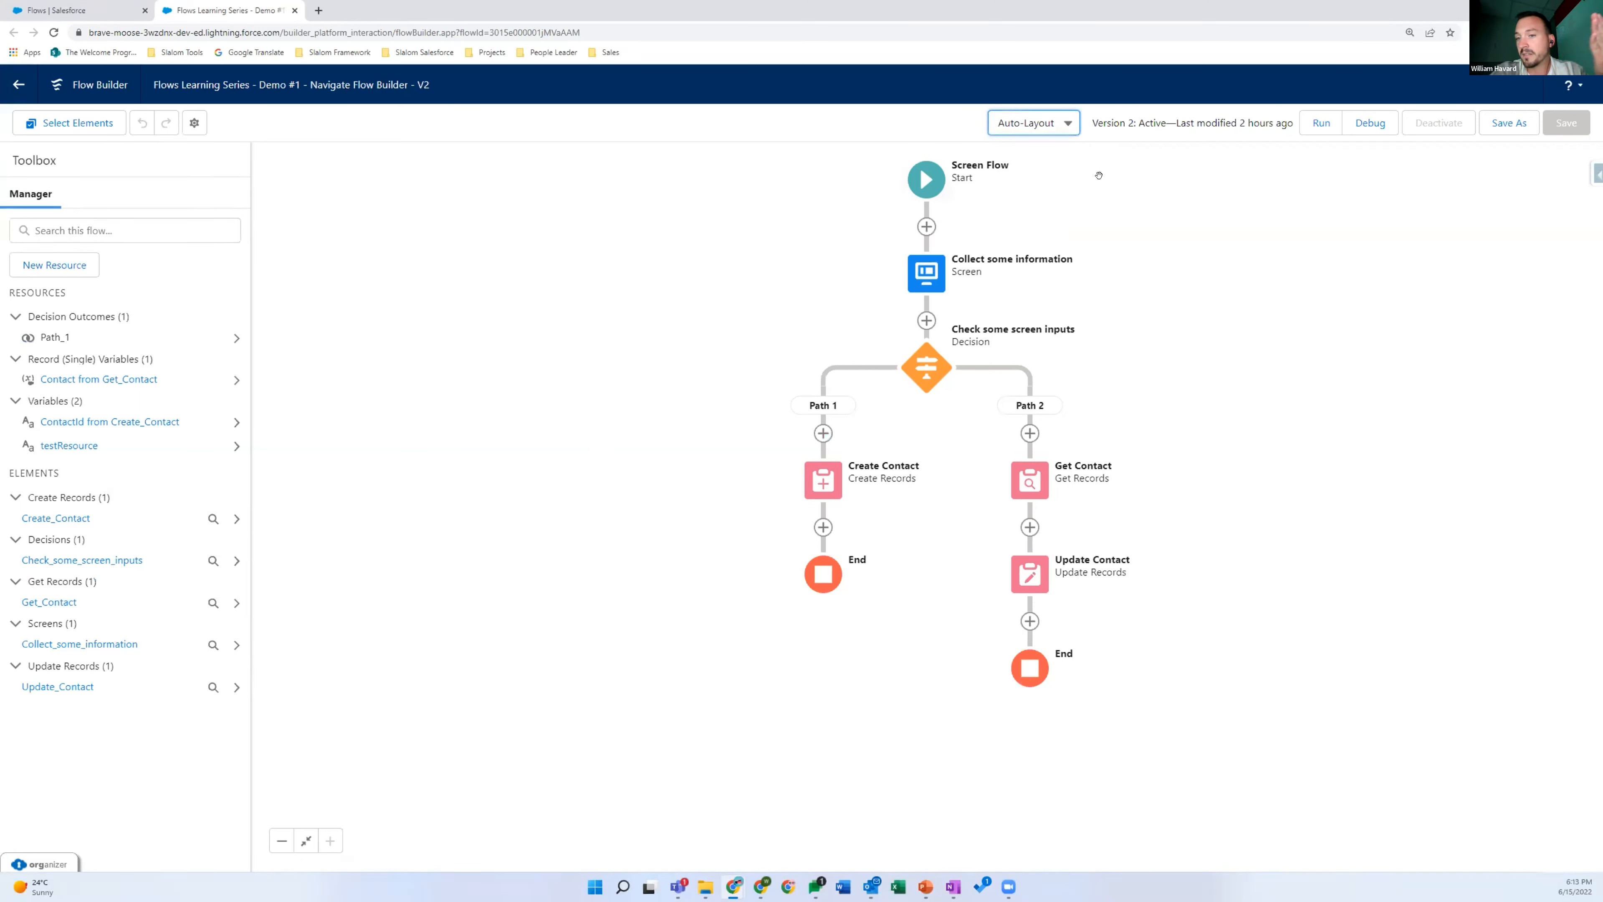
drag(1109, 202, 1104, 184)
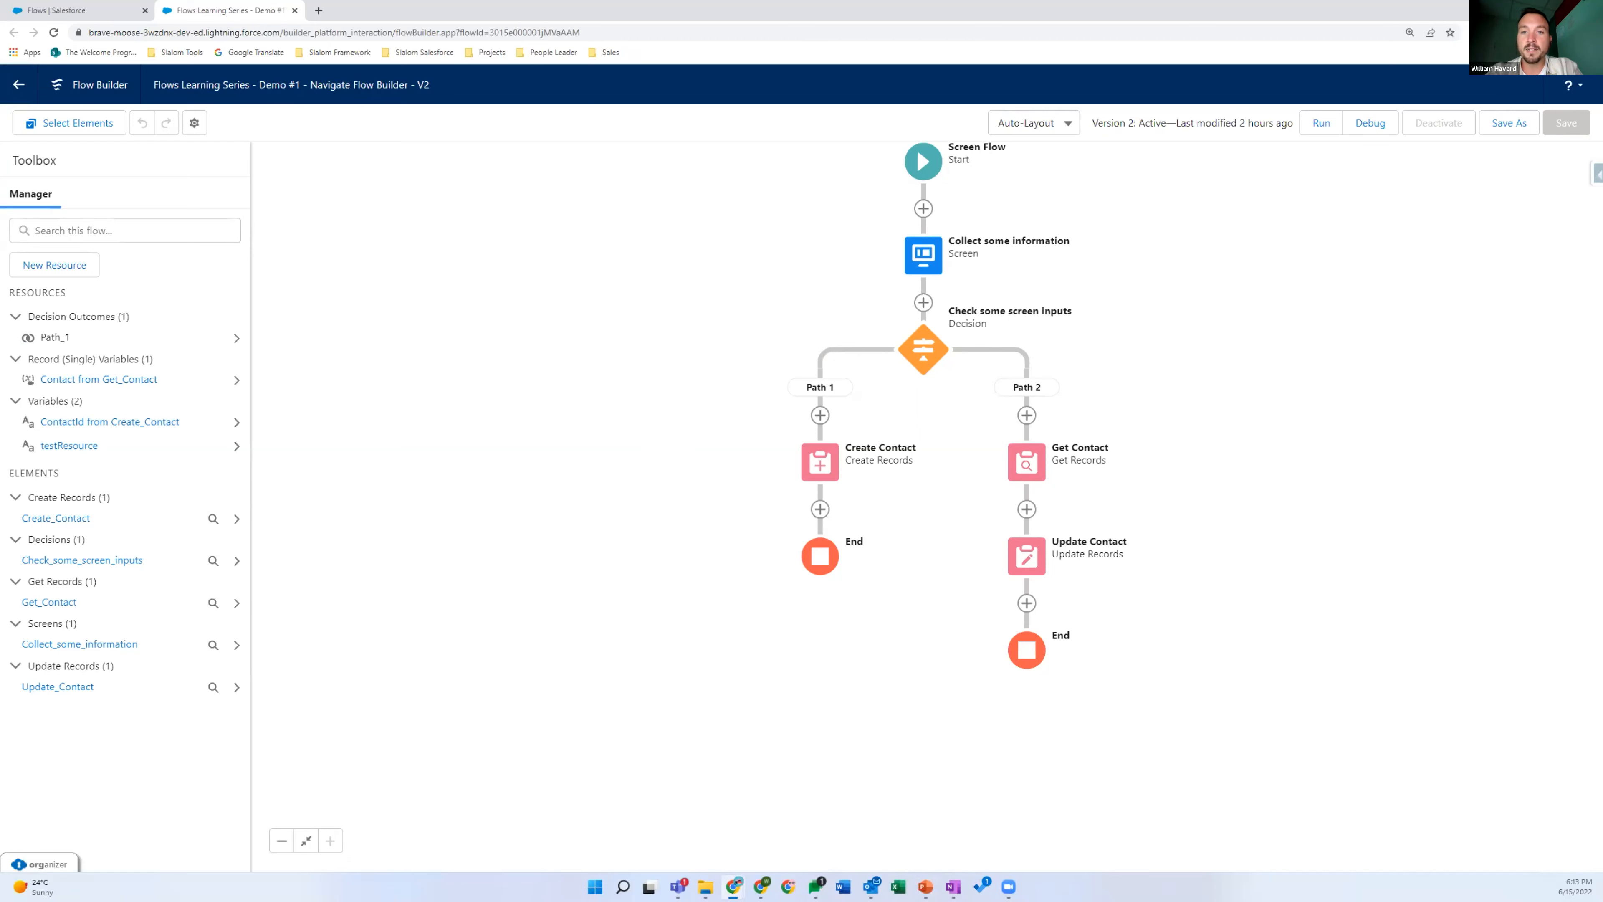
Switch to the PowerPoint presentation and start the slide show from the Navigate Flow Builder Demo slide.
click(925, 887)
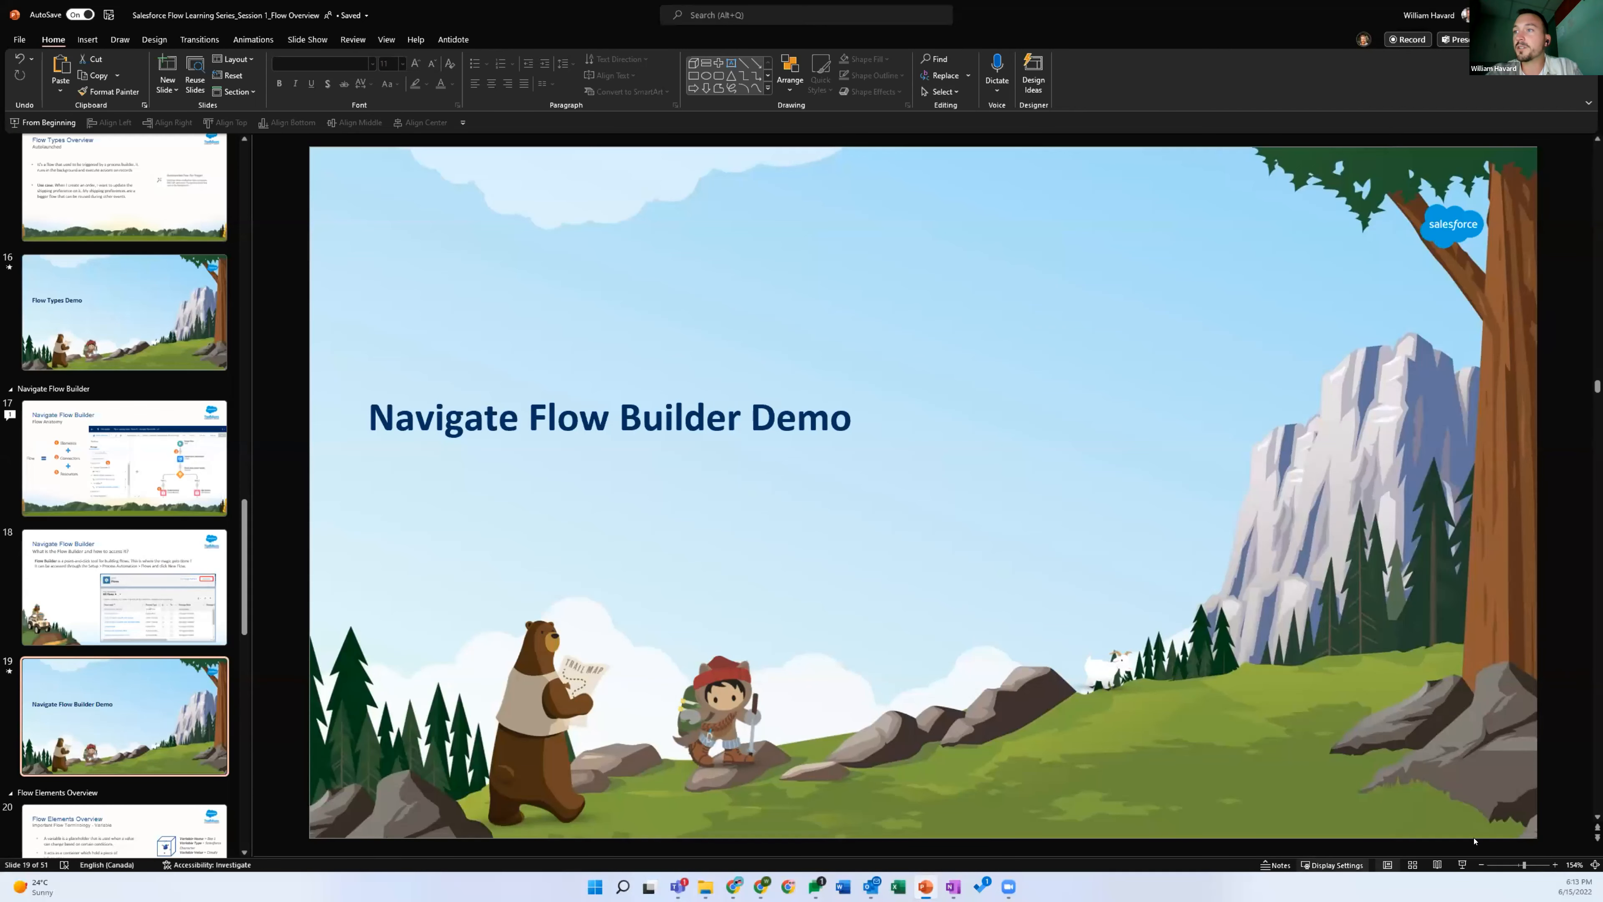
click(1461, 865)
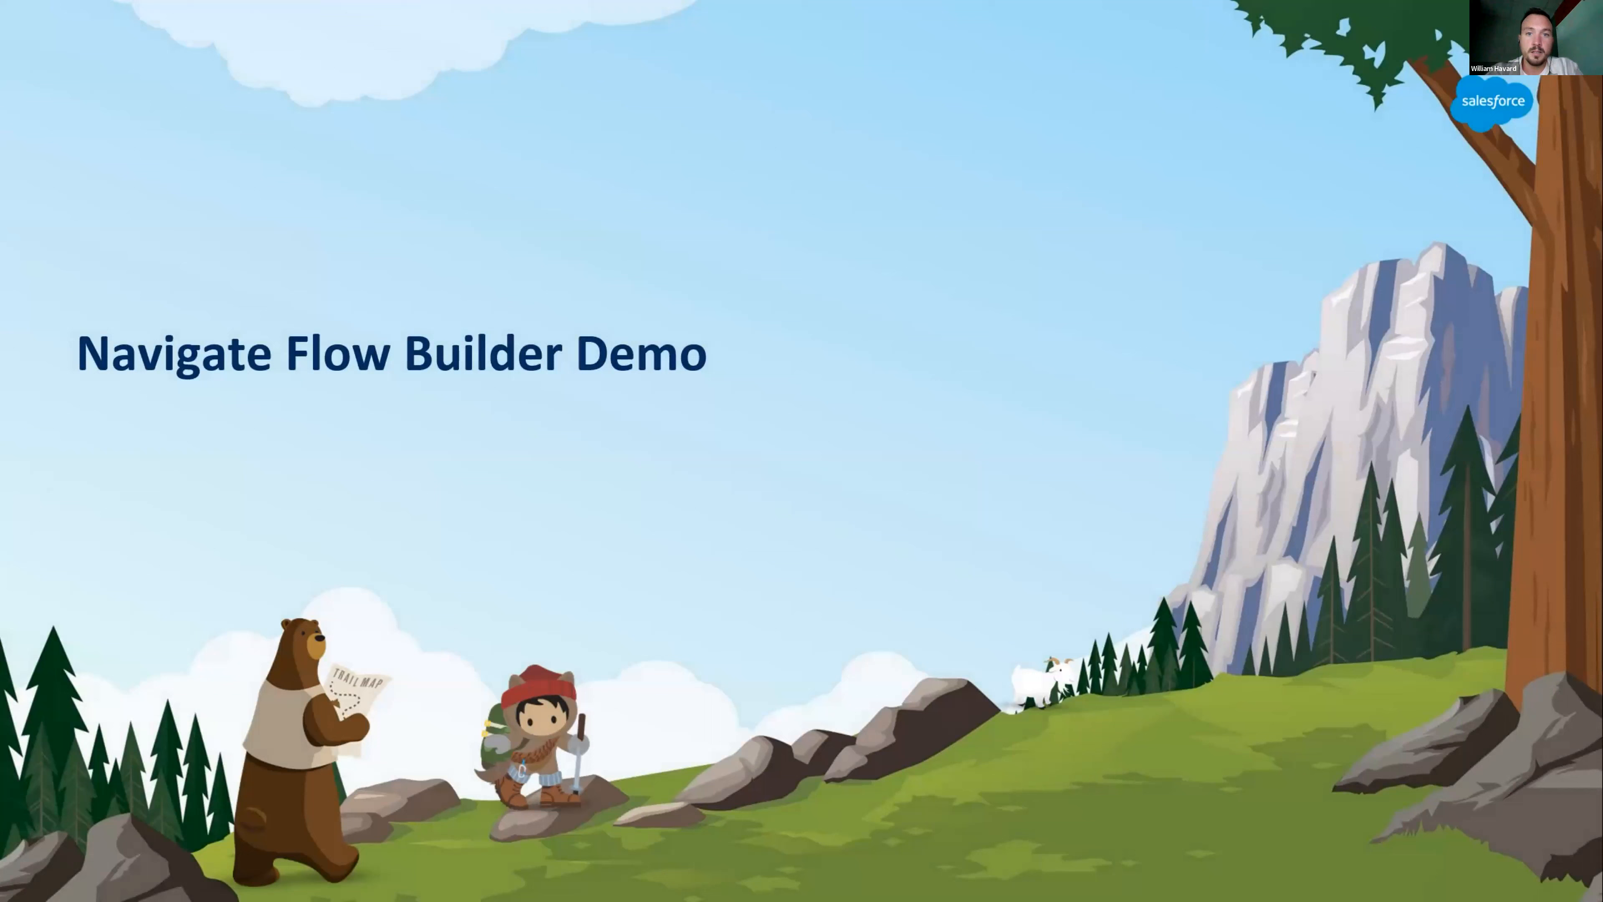
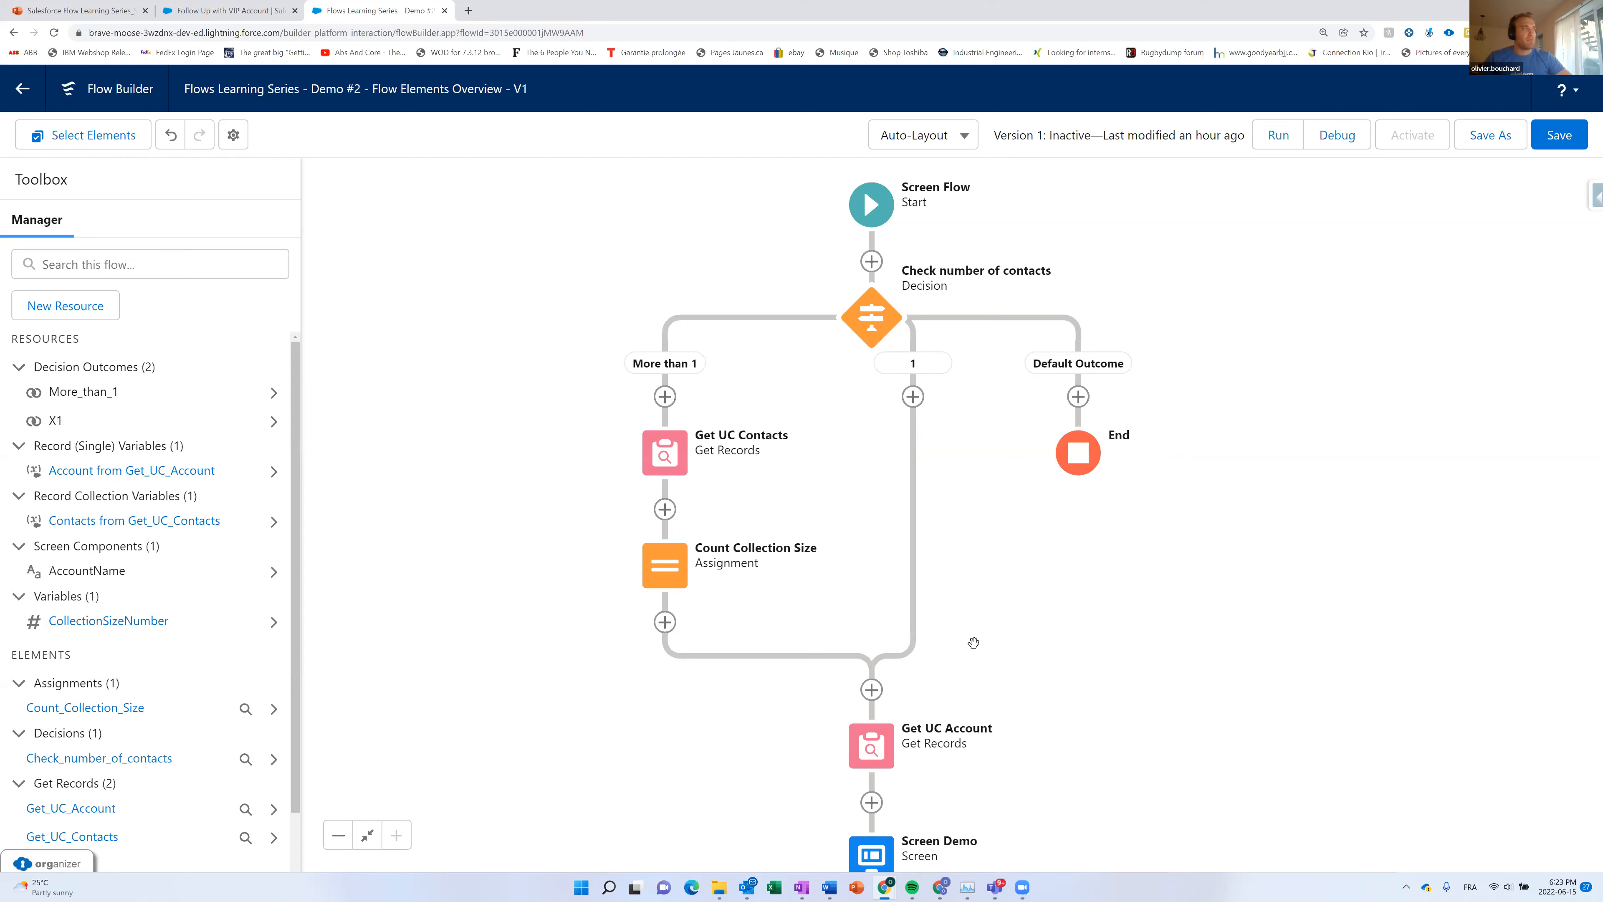
Open the Check number of contacts decision in the Demo #2 flow and examine its More than 1, 1 and Default Outcome outcomes.
drag(1152, 681, 1144, 631)
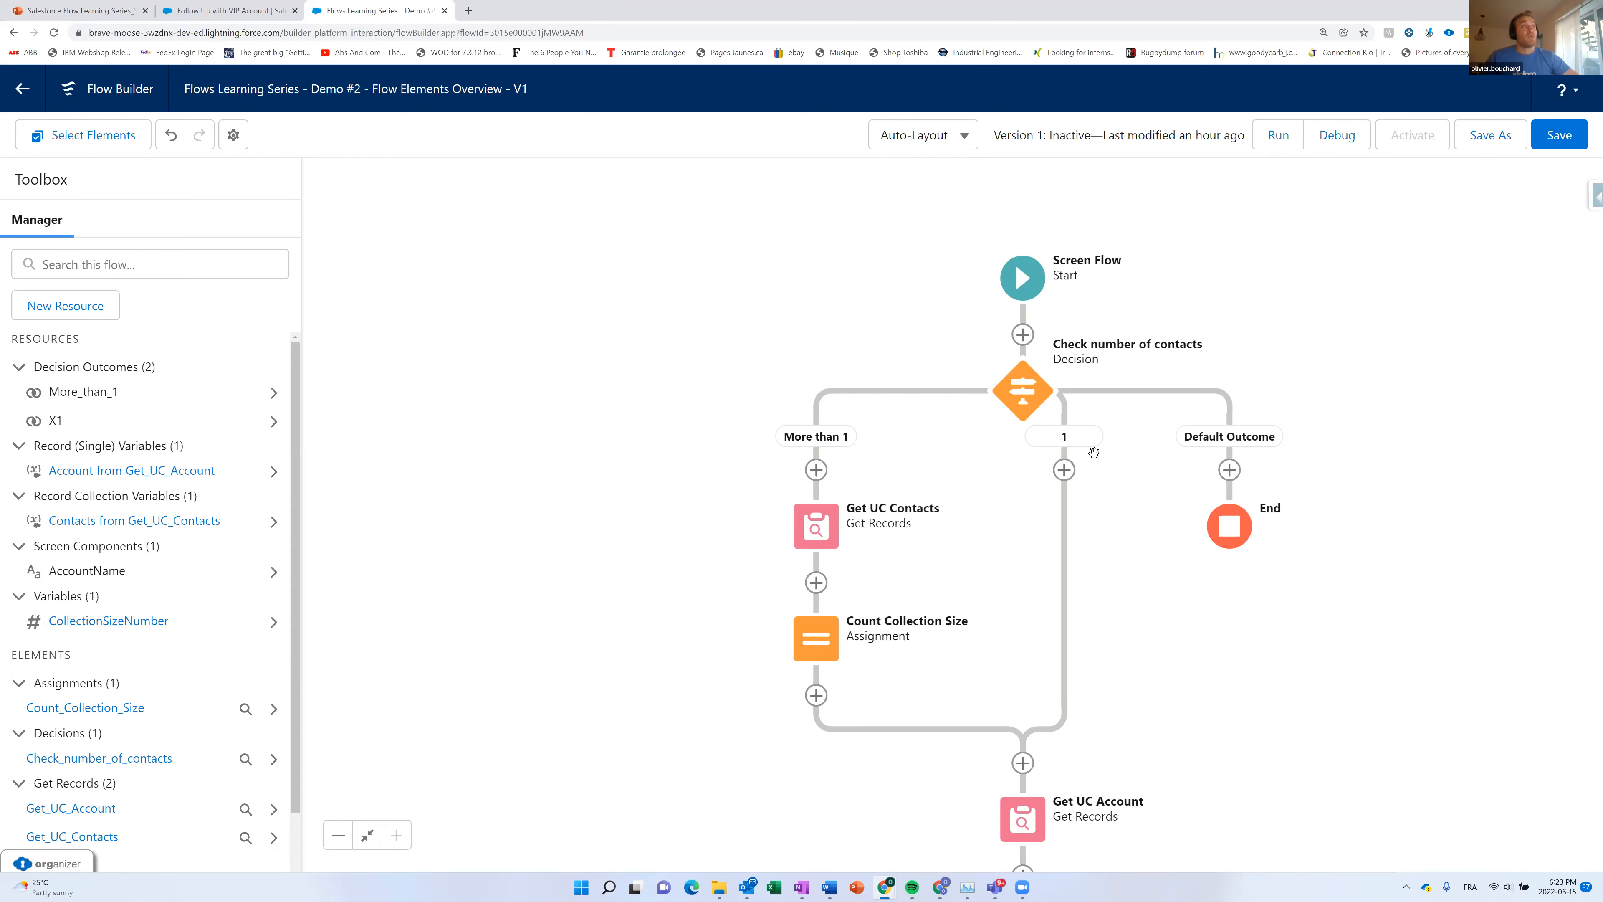
click(1022, 393)
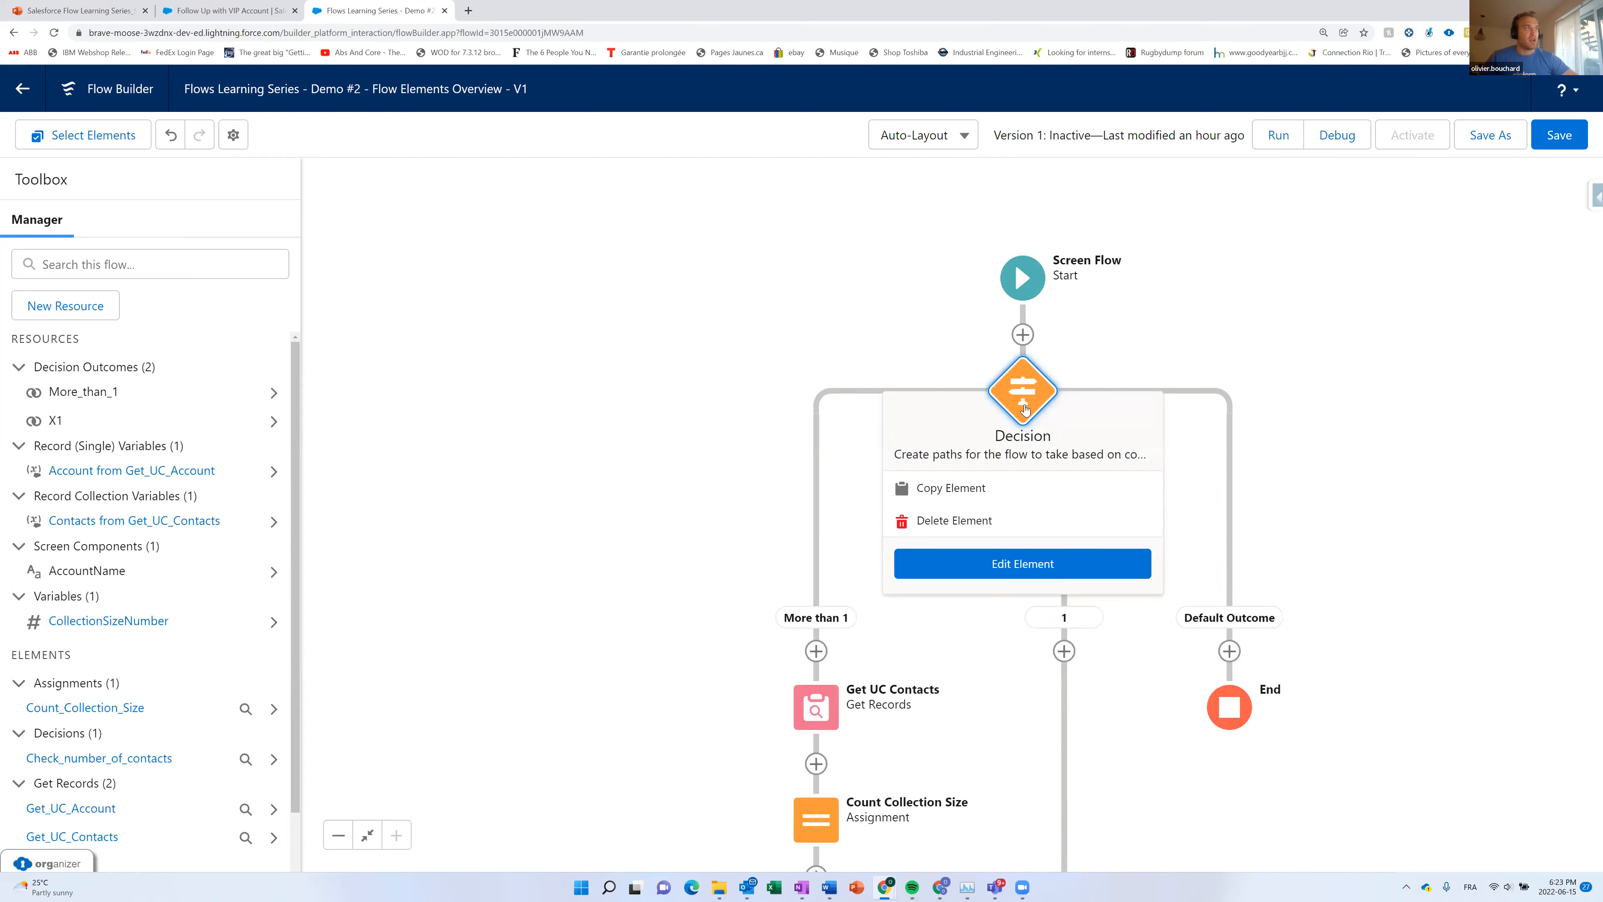
click(1325, 344)
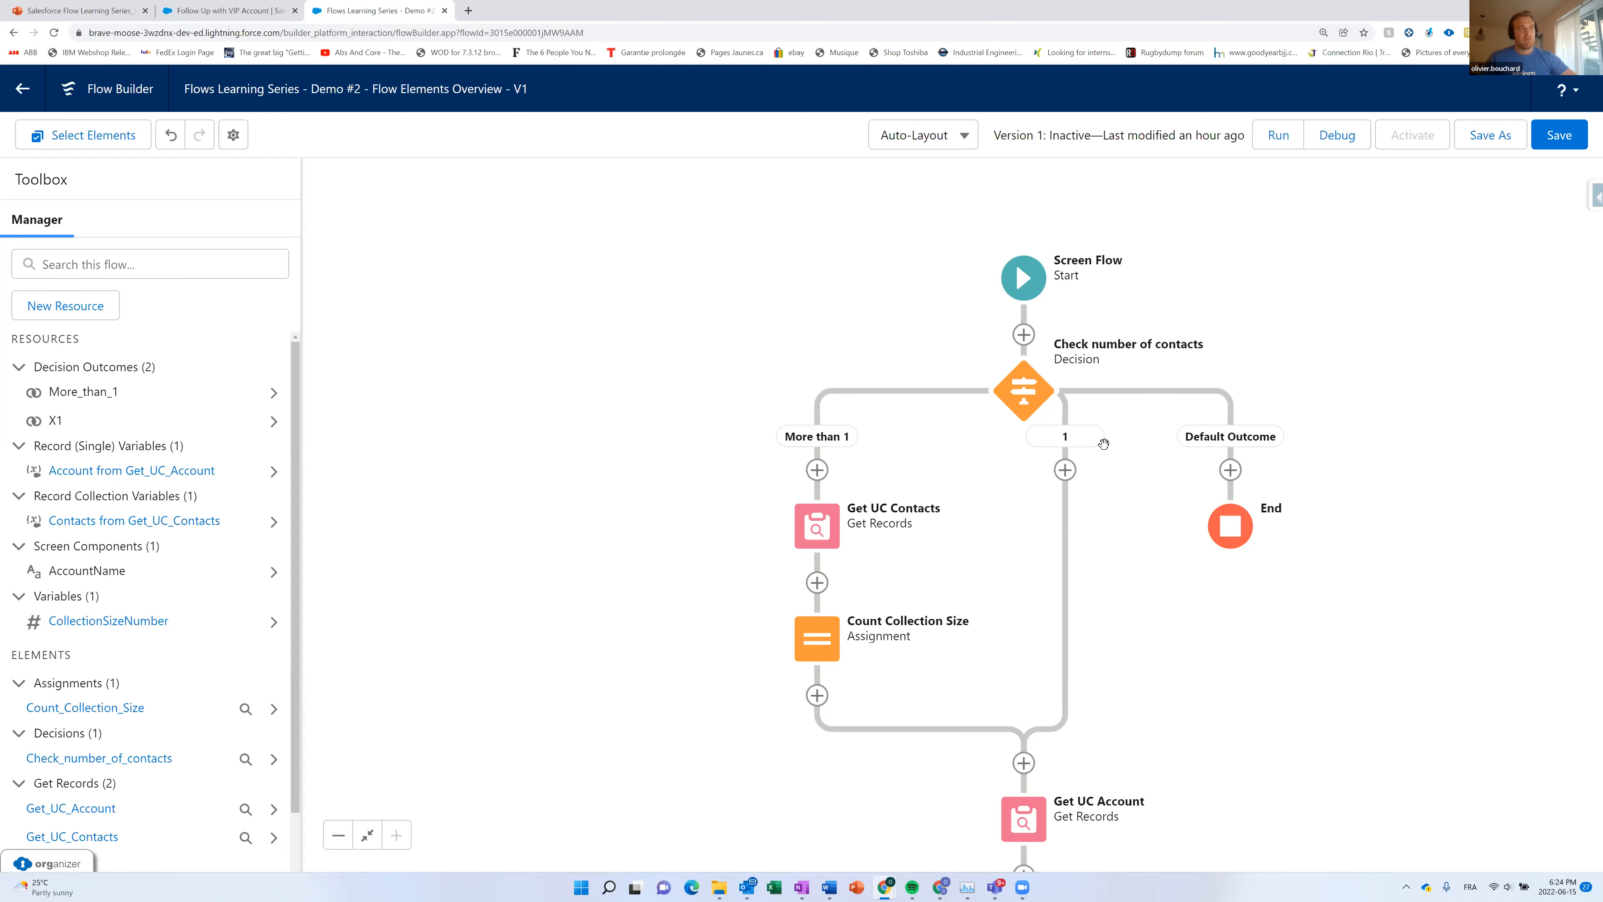
click(1024, 395)
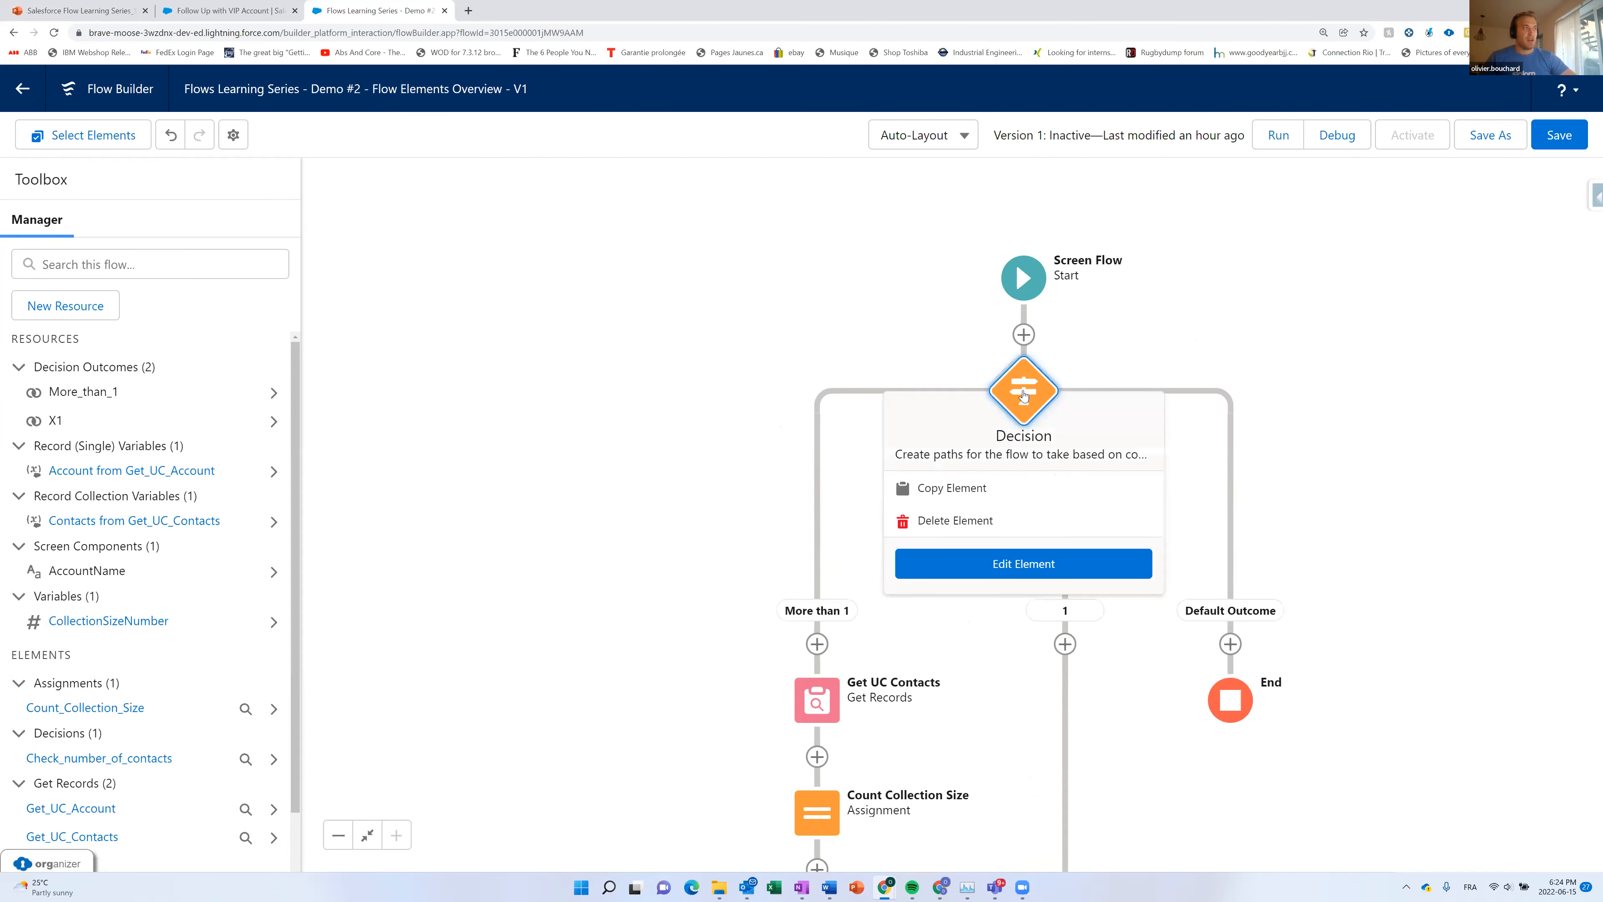
click(990, 576)
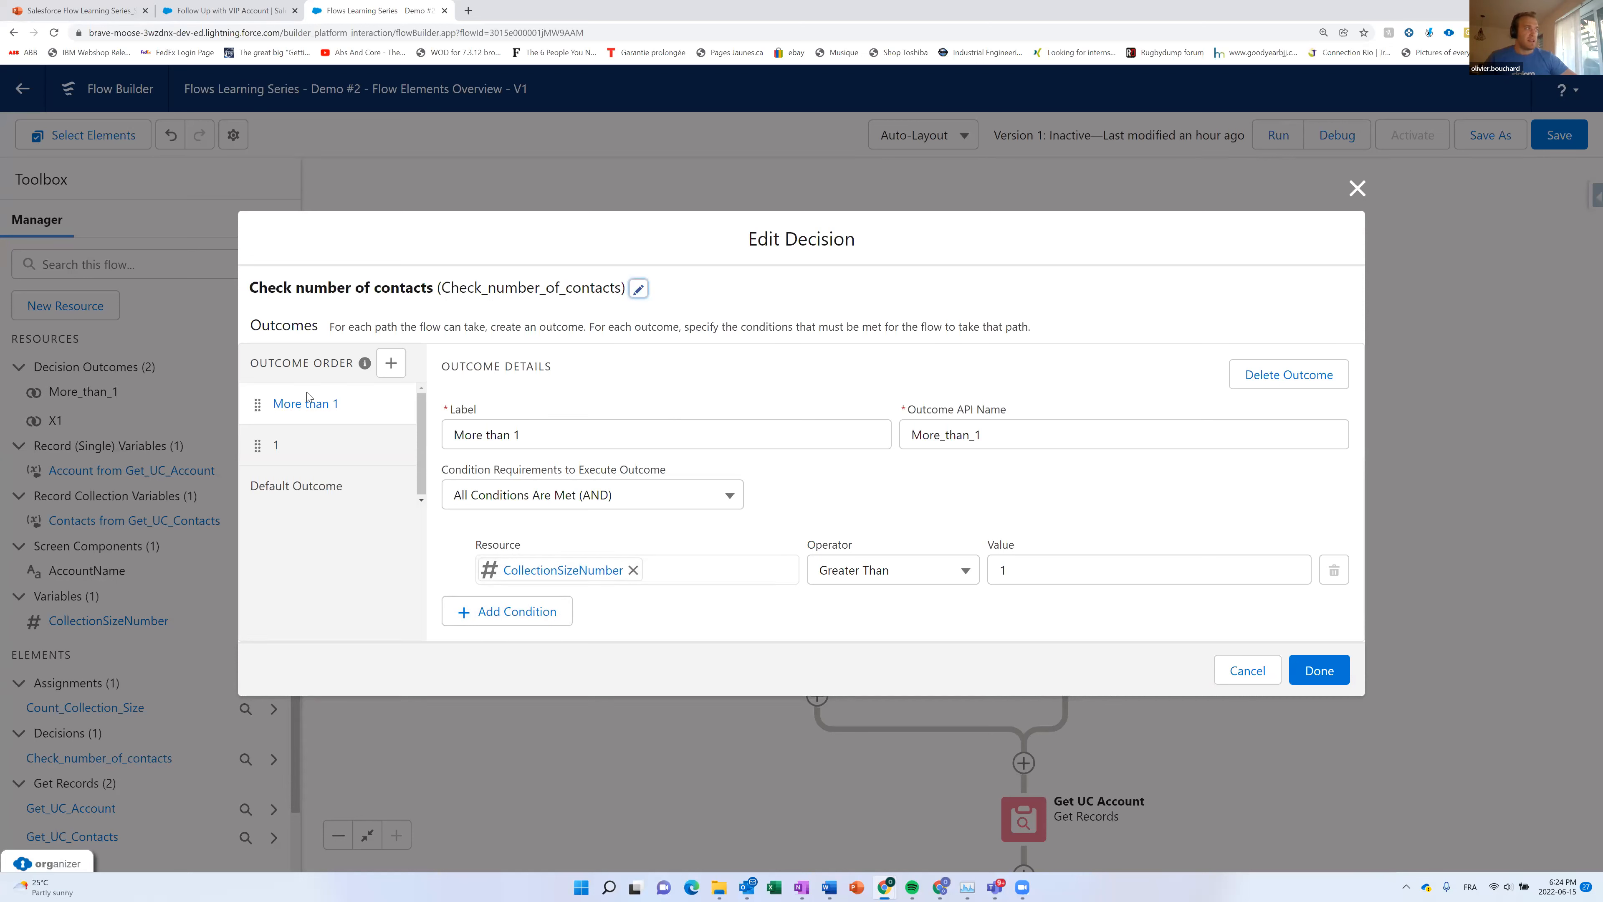
click(325, 447)
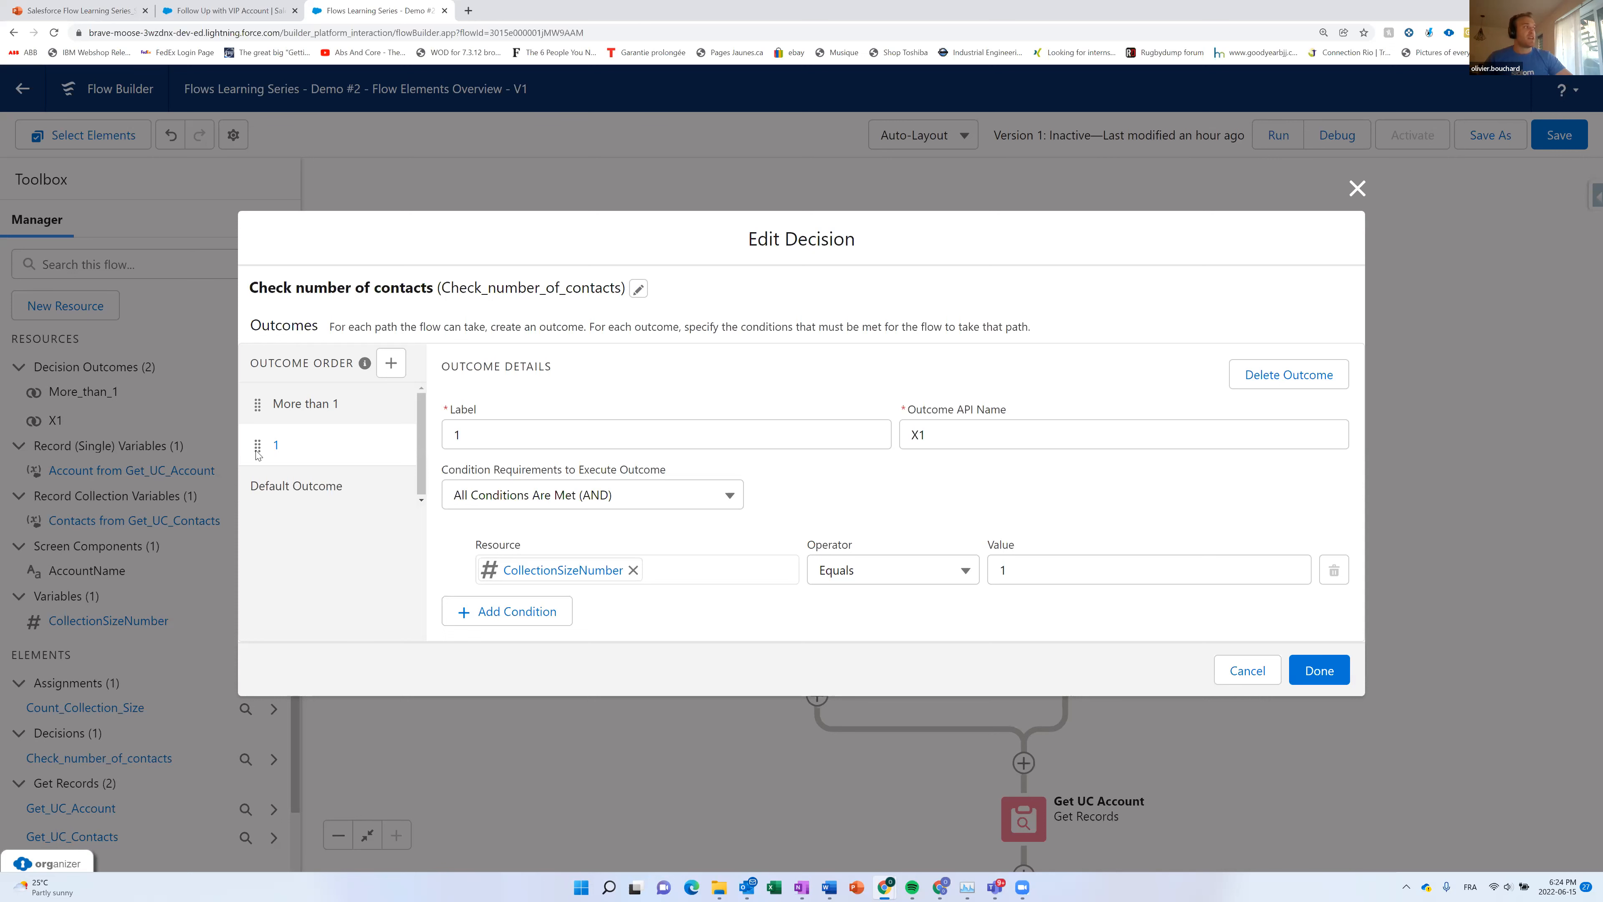
click(280, 483)
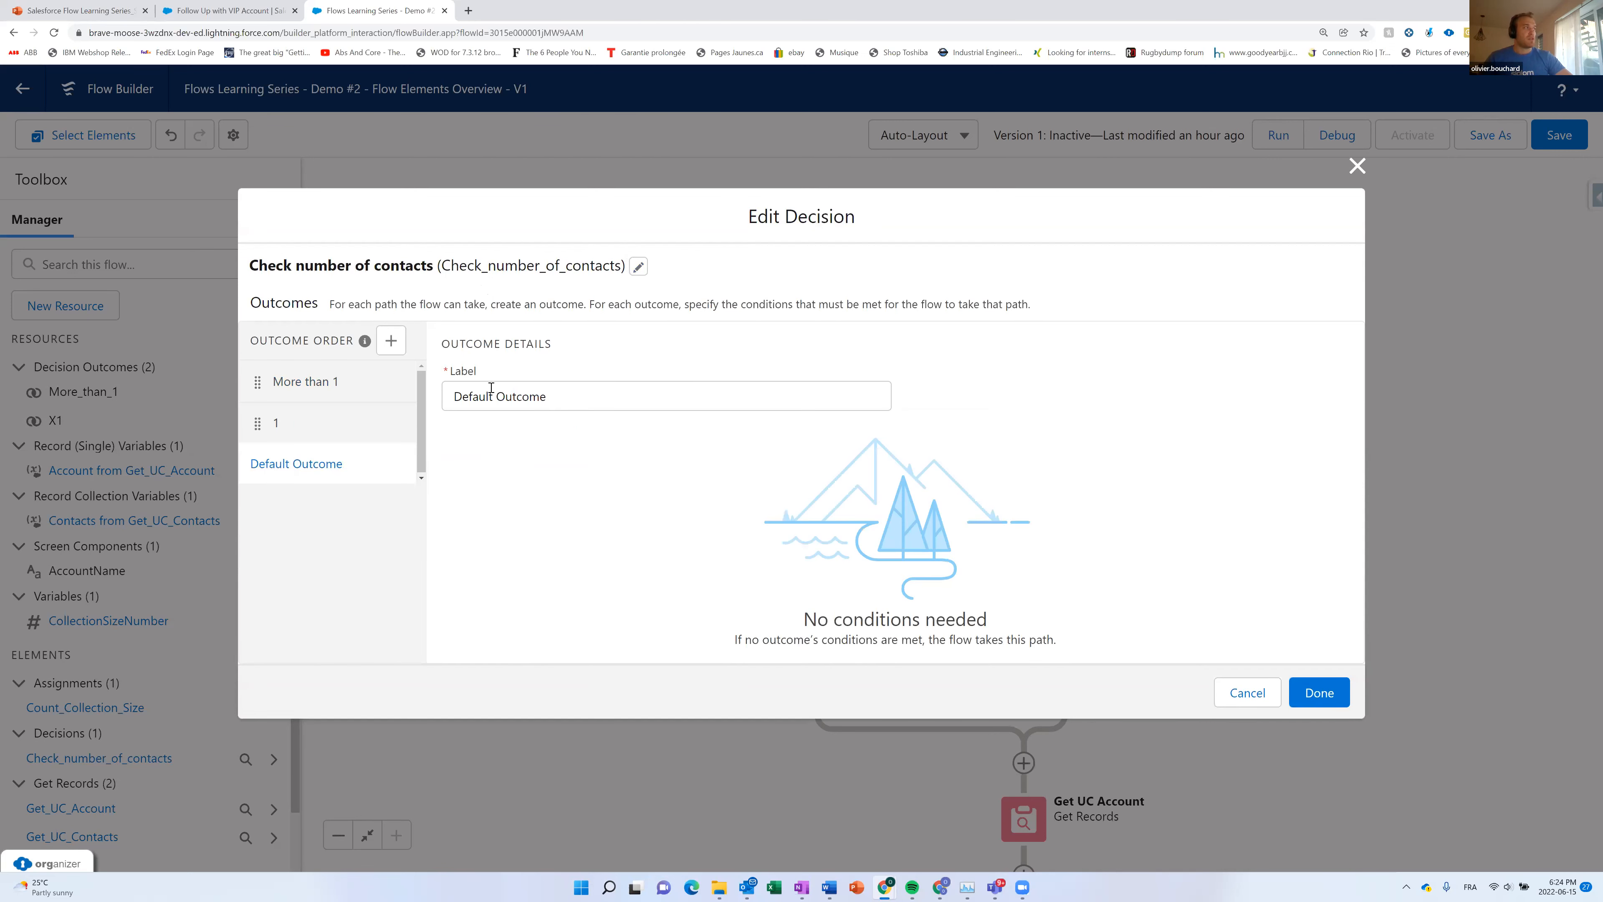
Try relabelling the decision's default outcome as Default, review outcome 1, and cancel the edit.
click(520, 409)
triple_click(555, 395)
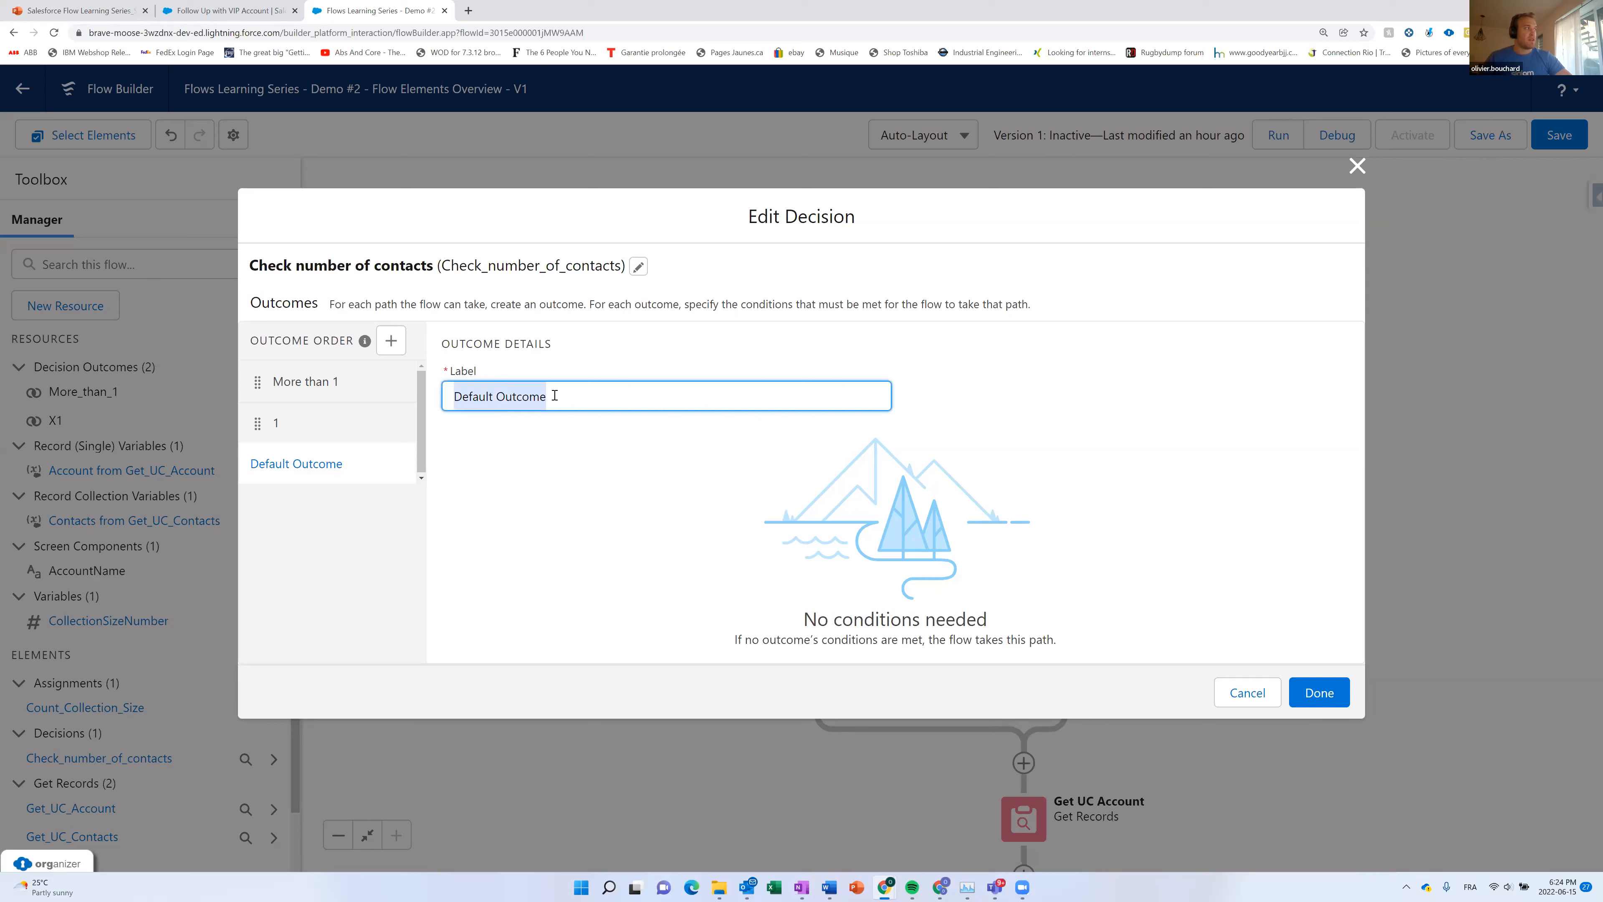
text(Default)
click(363, 423)
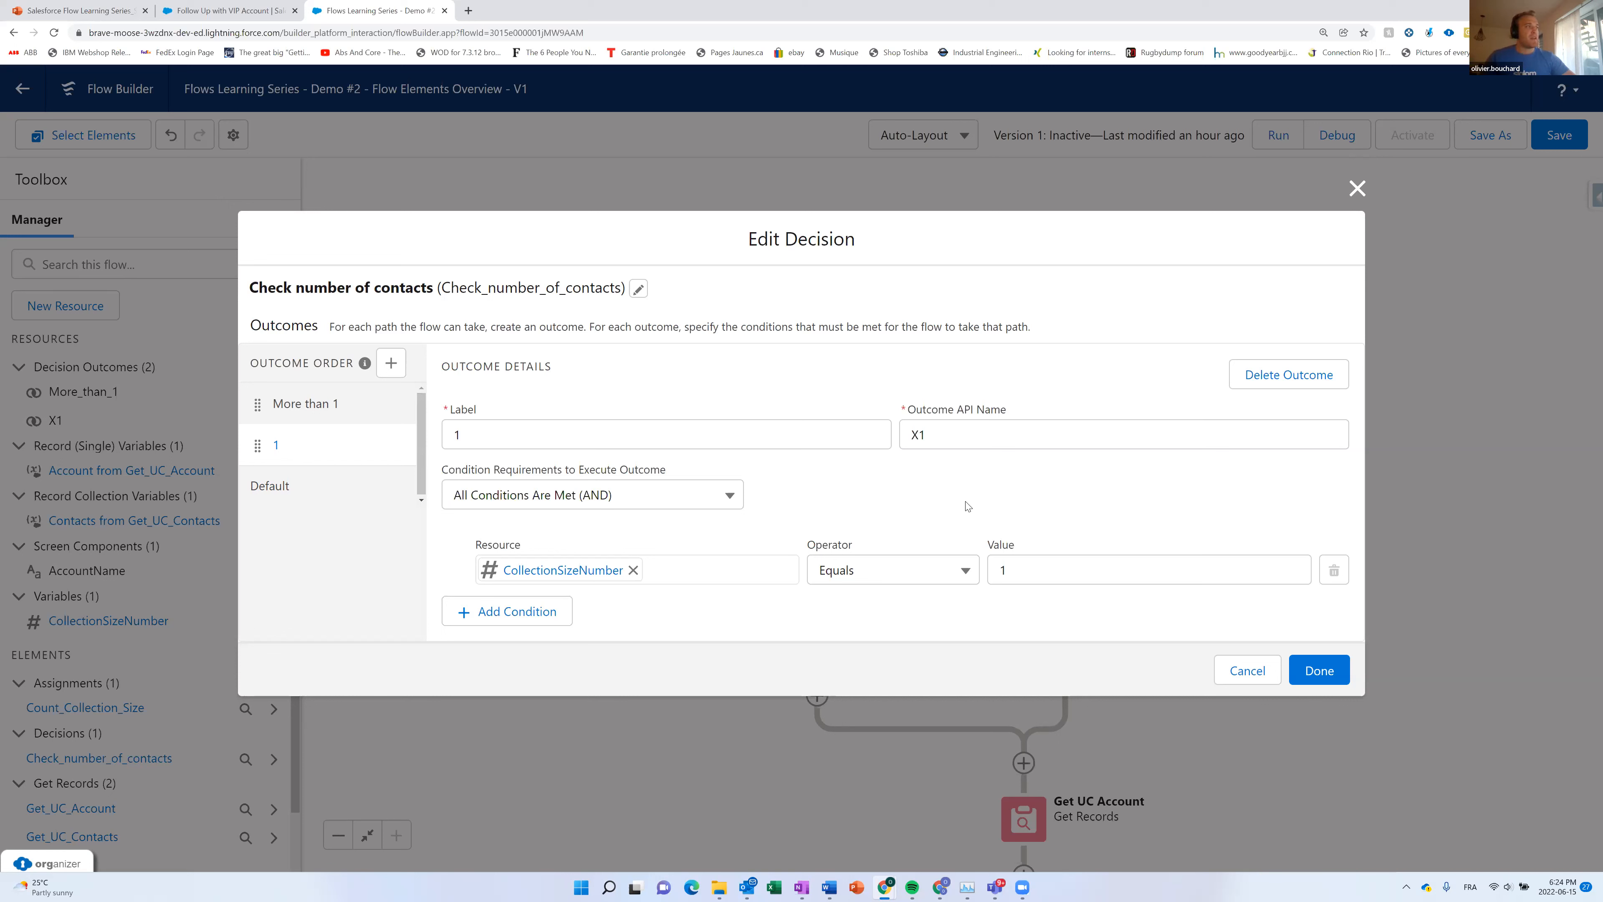
click(1233, 675)
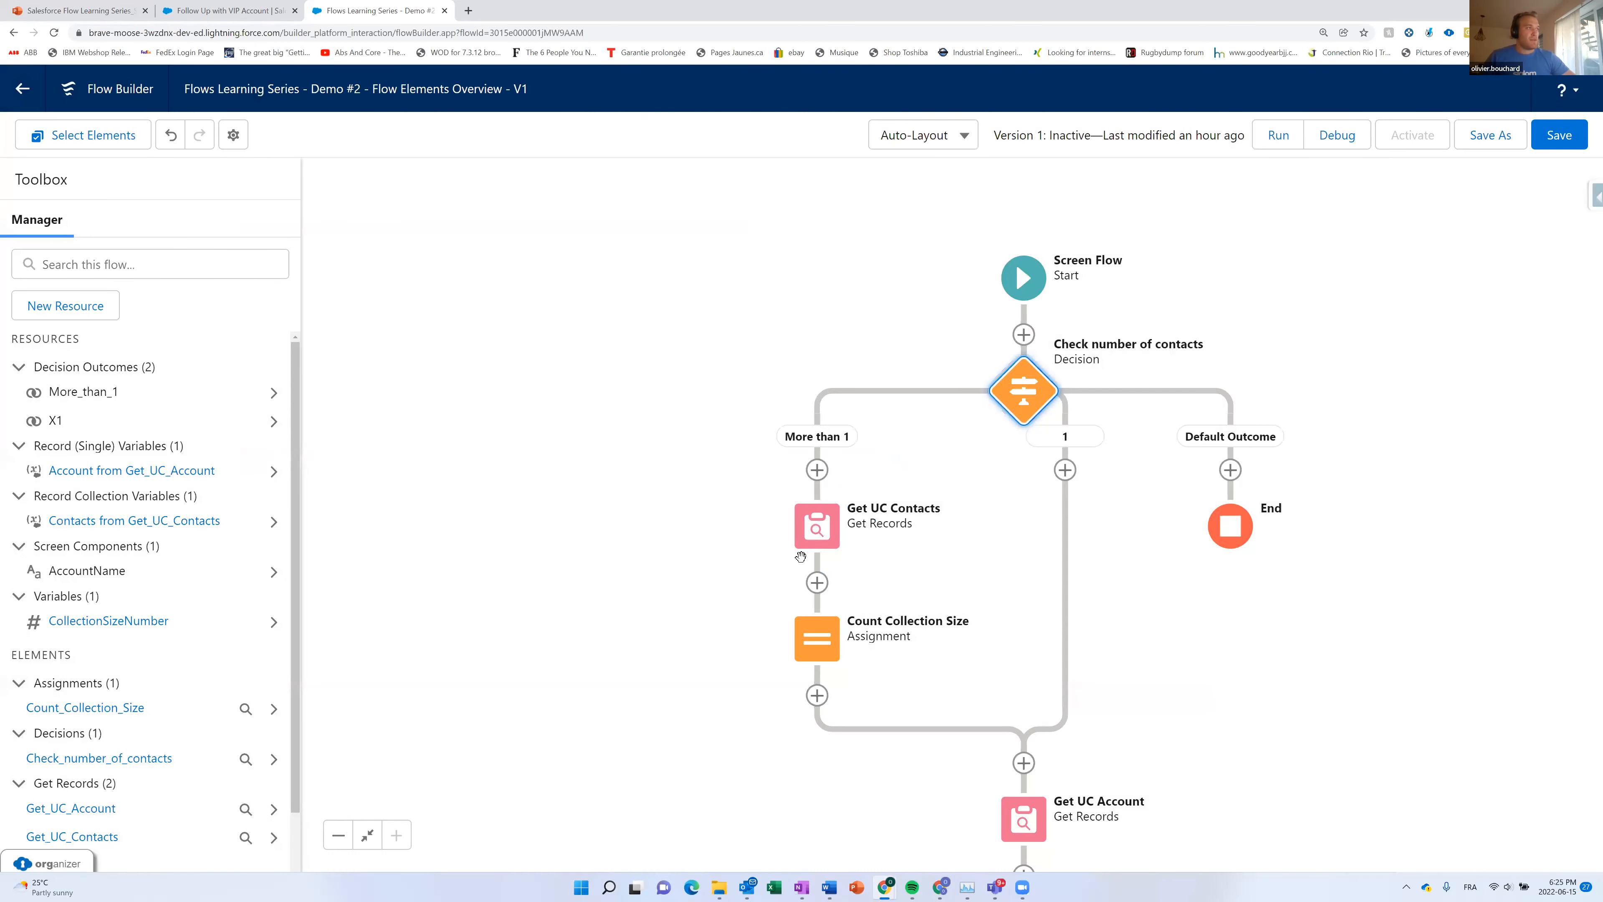
Open the Get UC Contacts element for editing and examine its Condition Requirements options, leaving All Conditions Are Met (AND) selected.
click(810, 531)
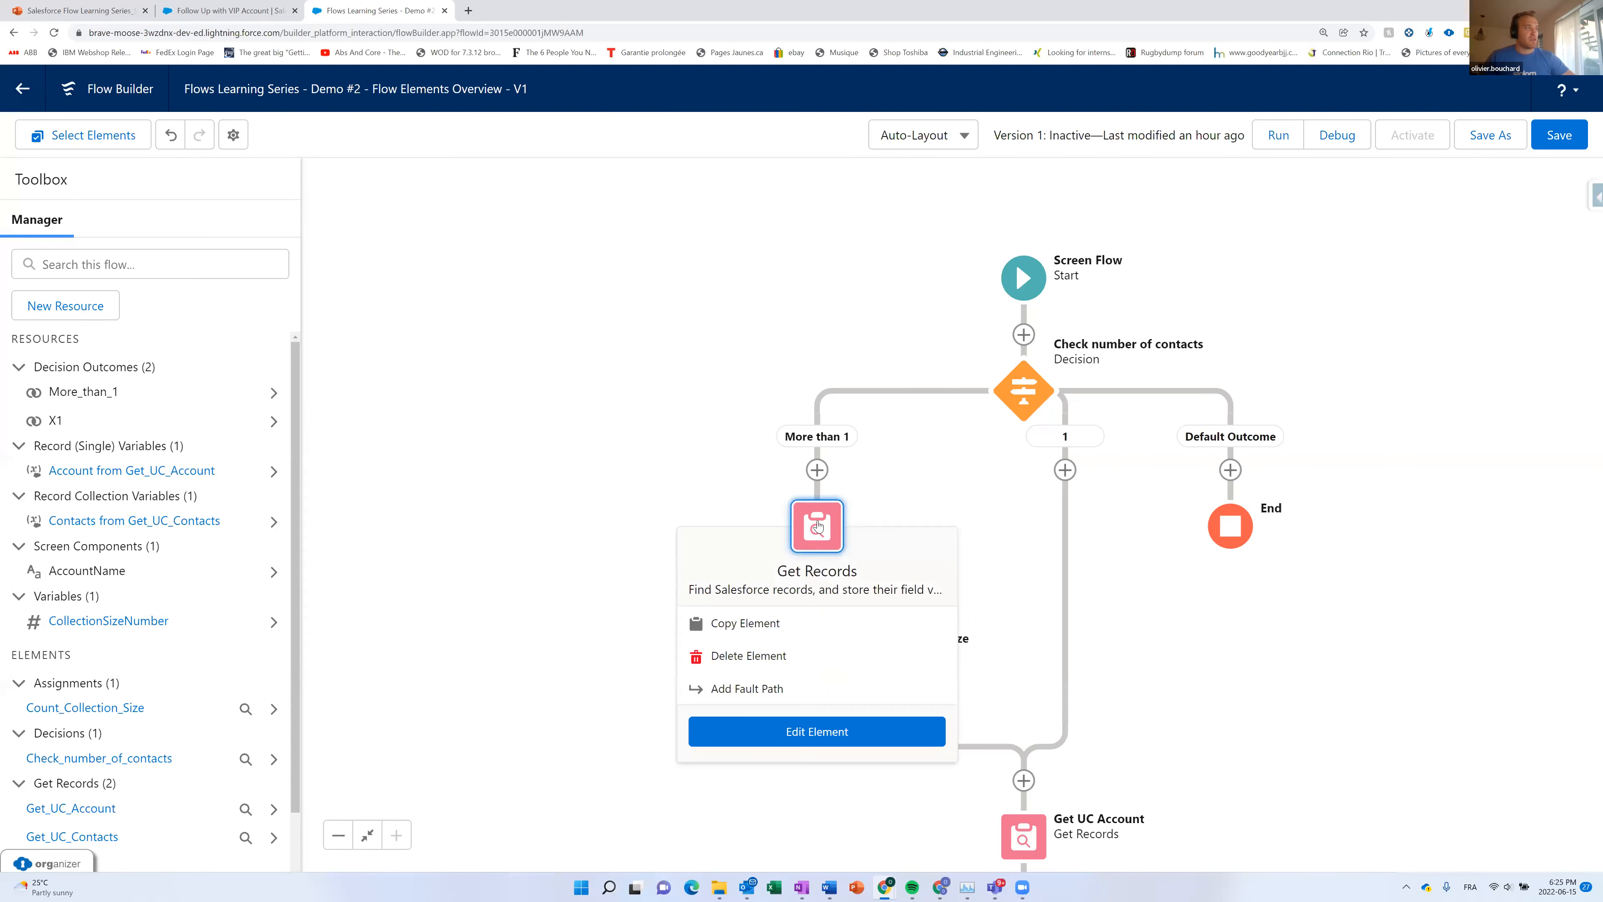
click(843, 731)
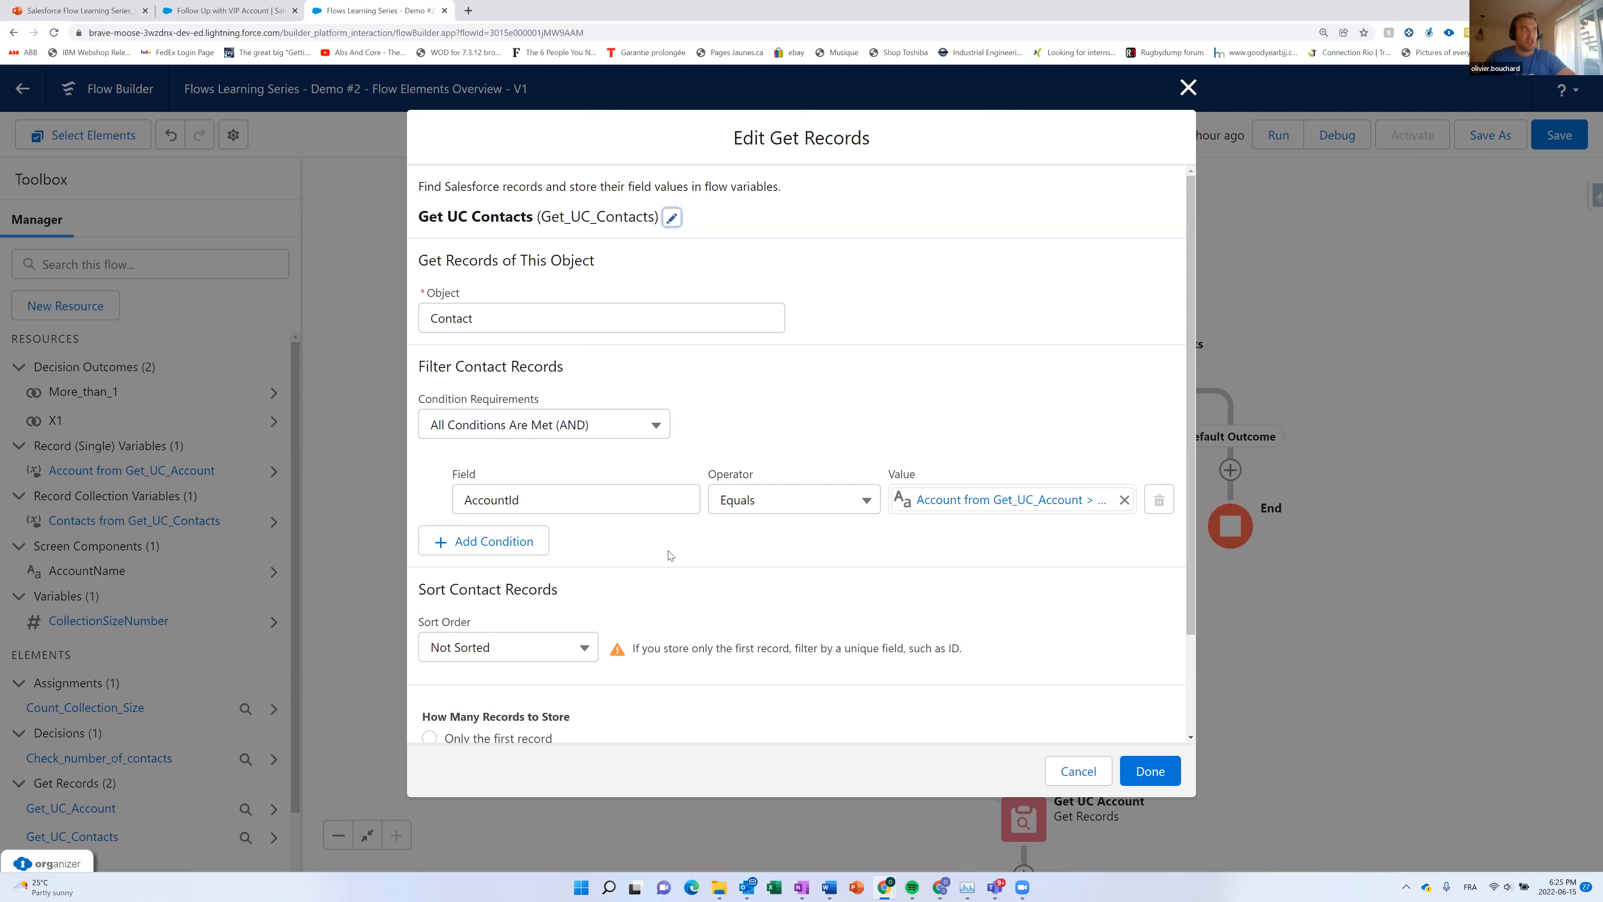
click(584, 434)
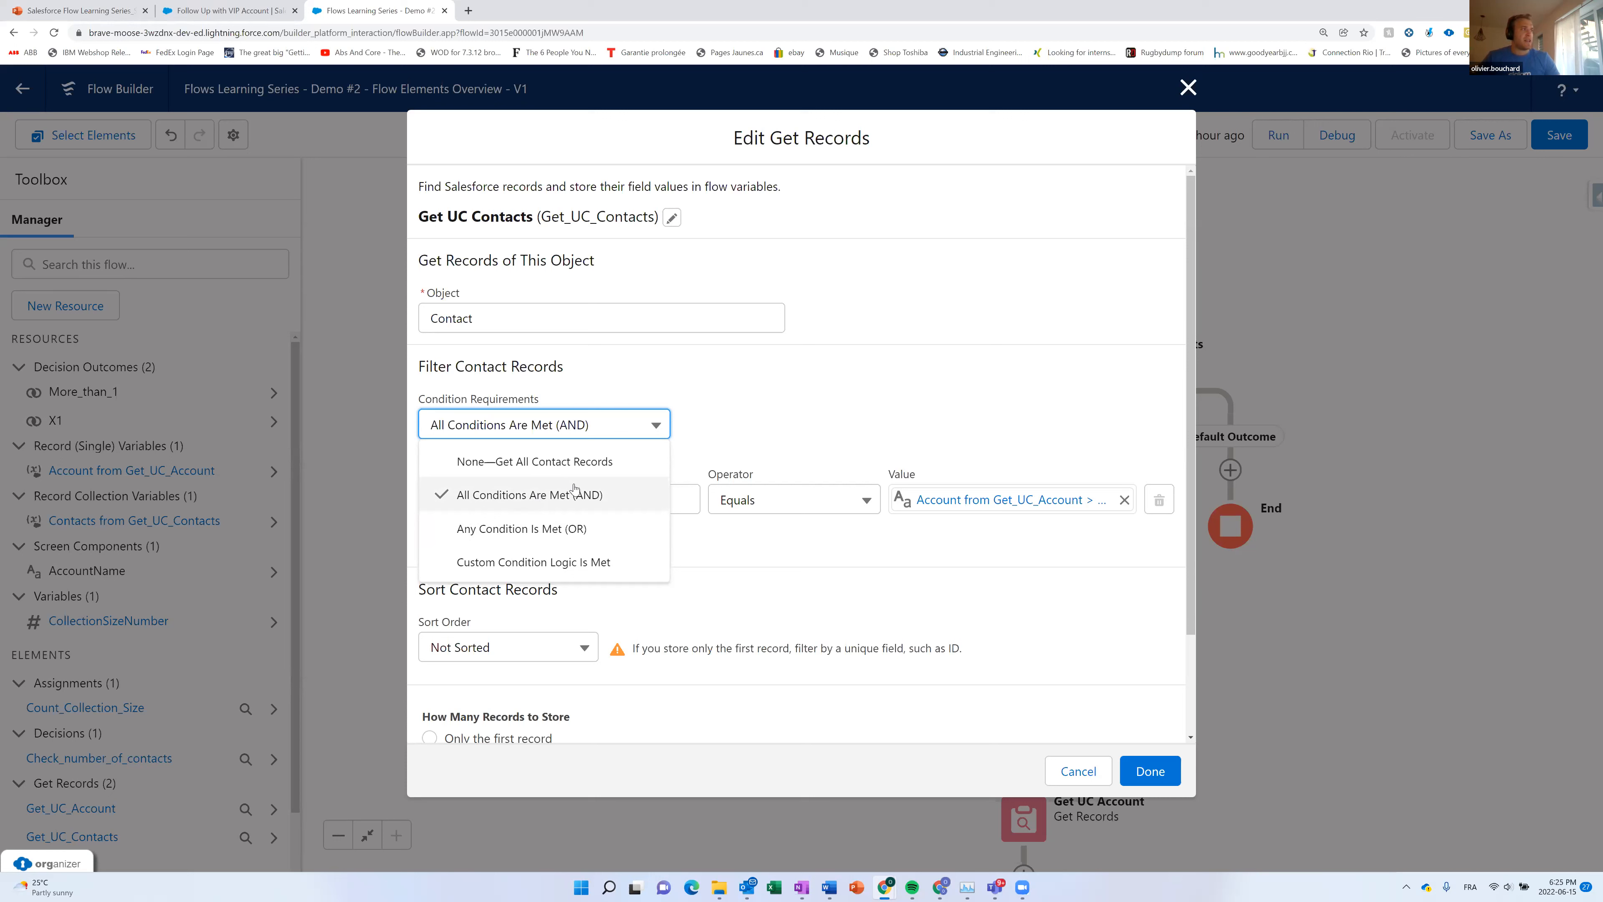
click(806, 428)
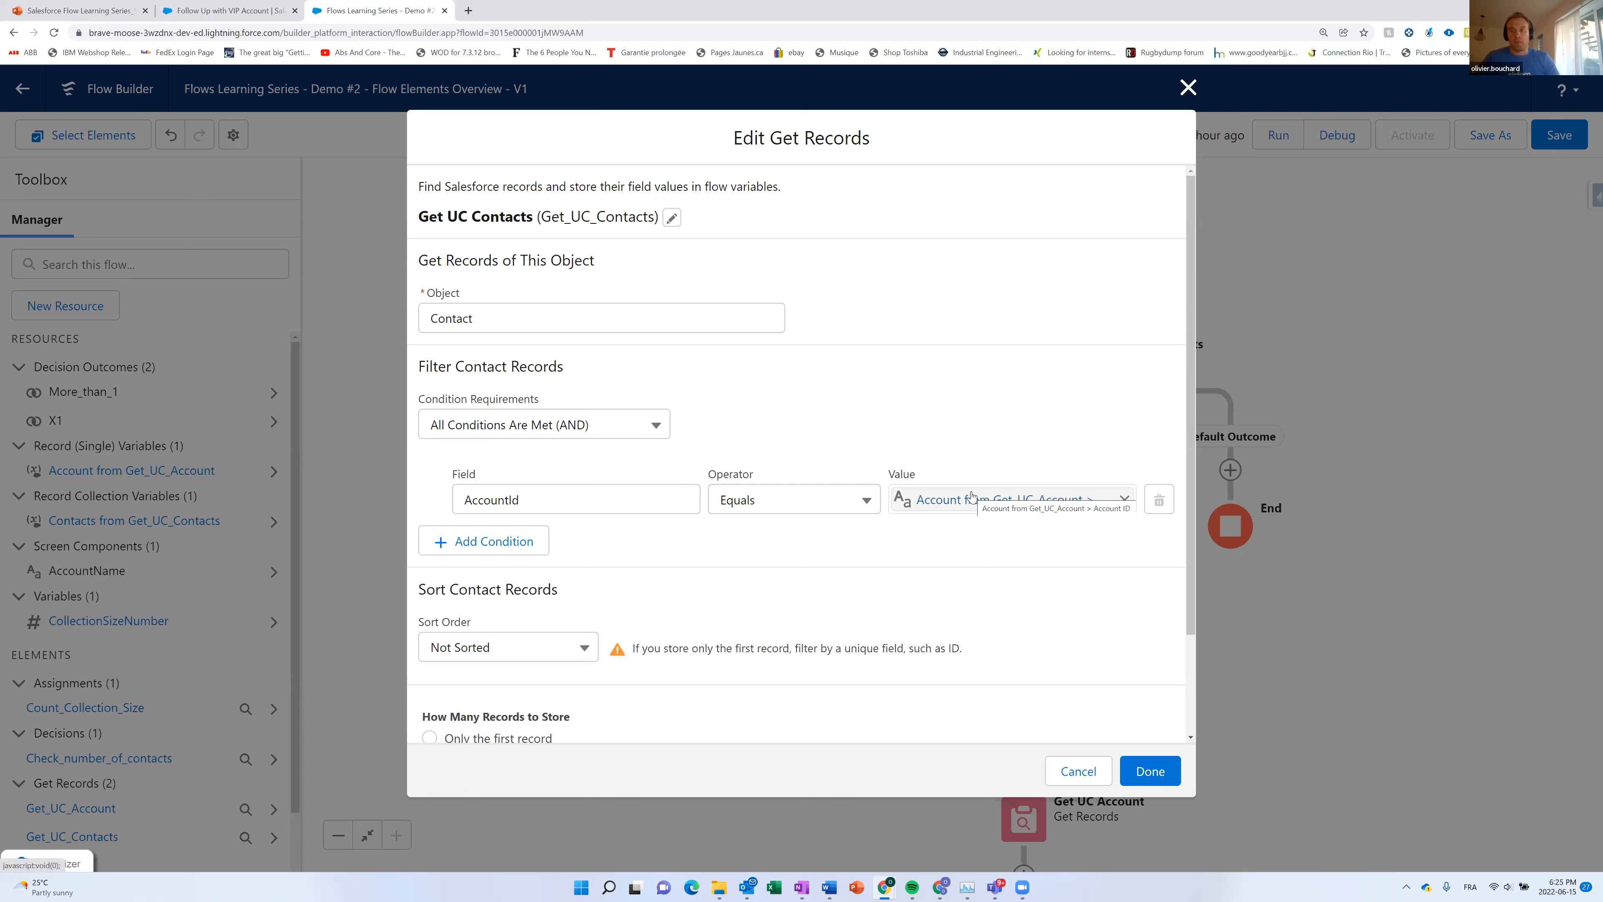
Add an empty second filter condition and set the condition requirements to Custom Condition Logic Is Met.
click(501, 546)
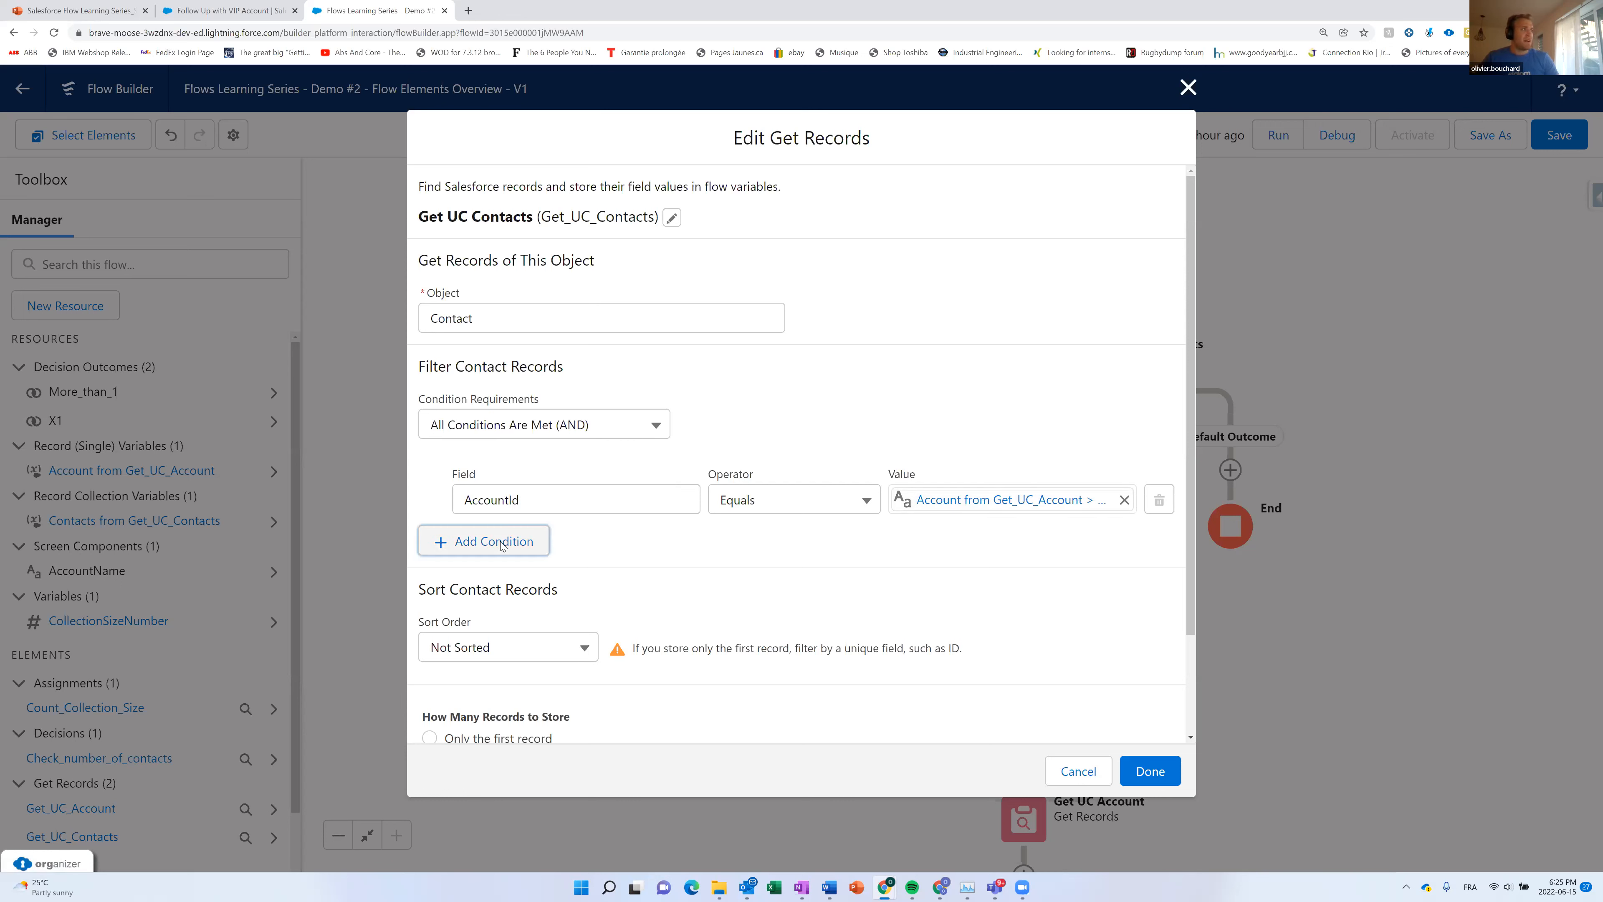
click(540, 560)
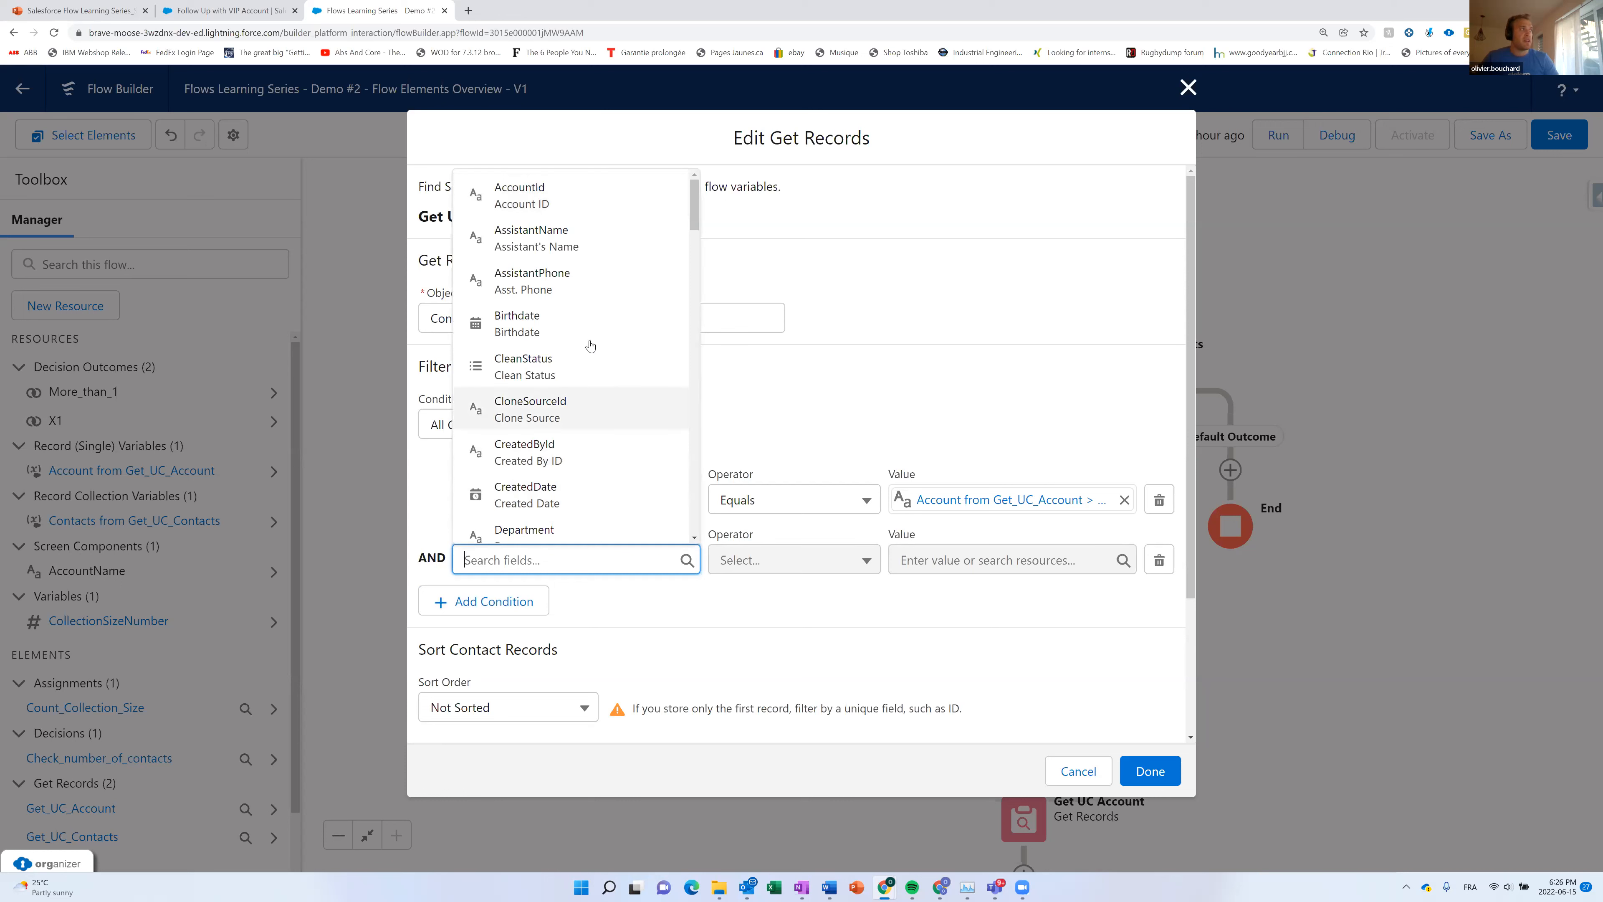
click(684, 621)
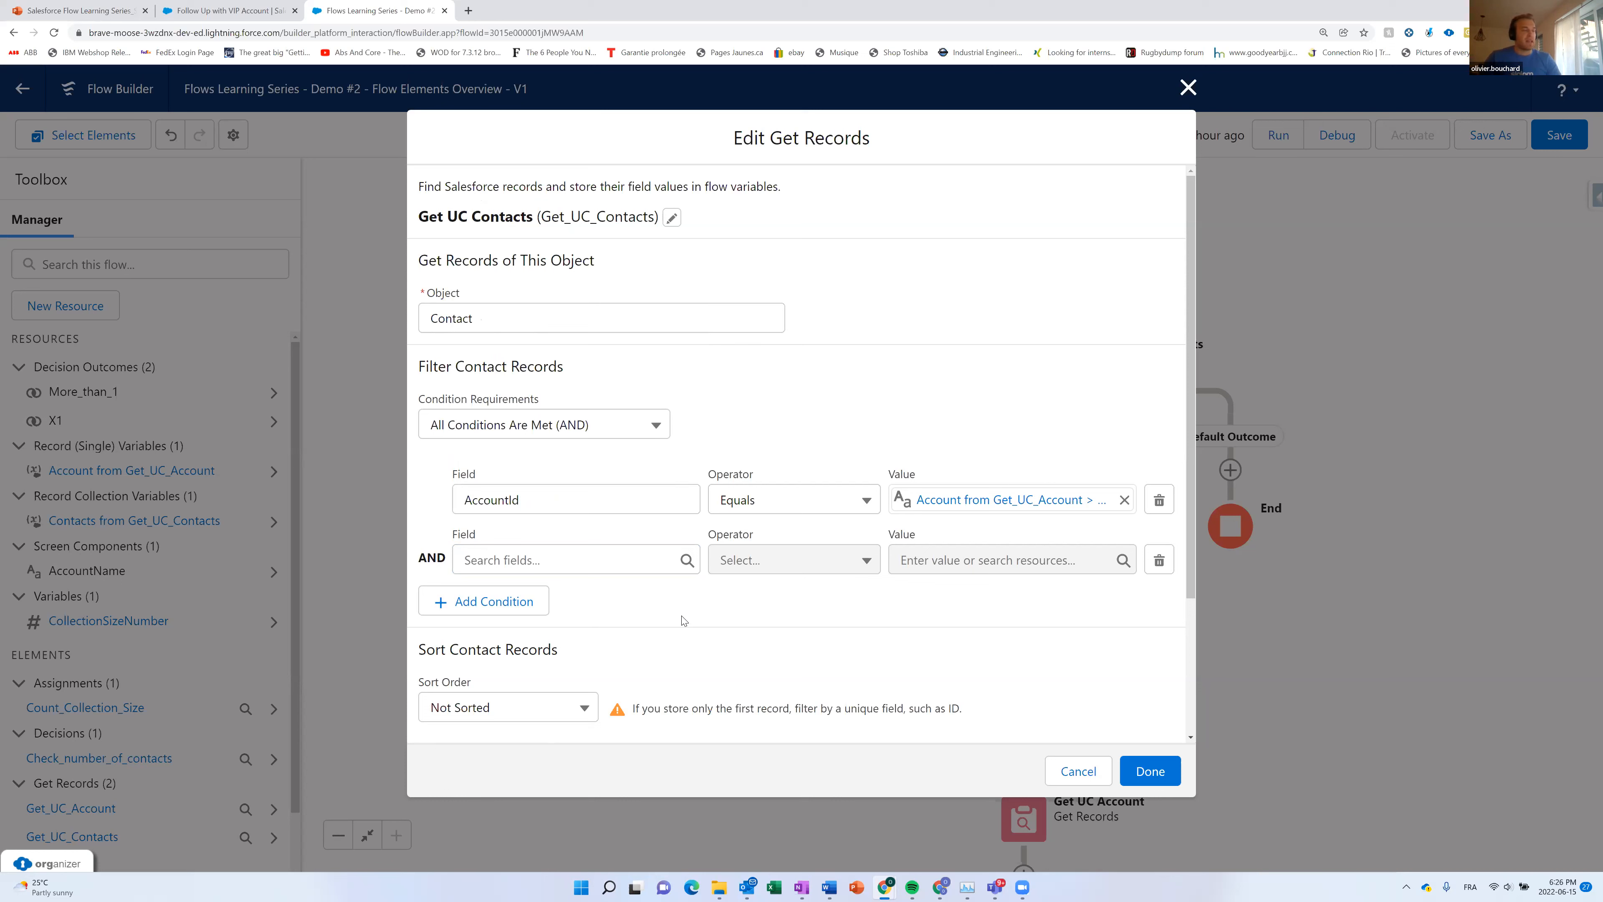
click(511, 430)
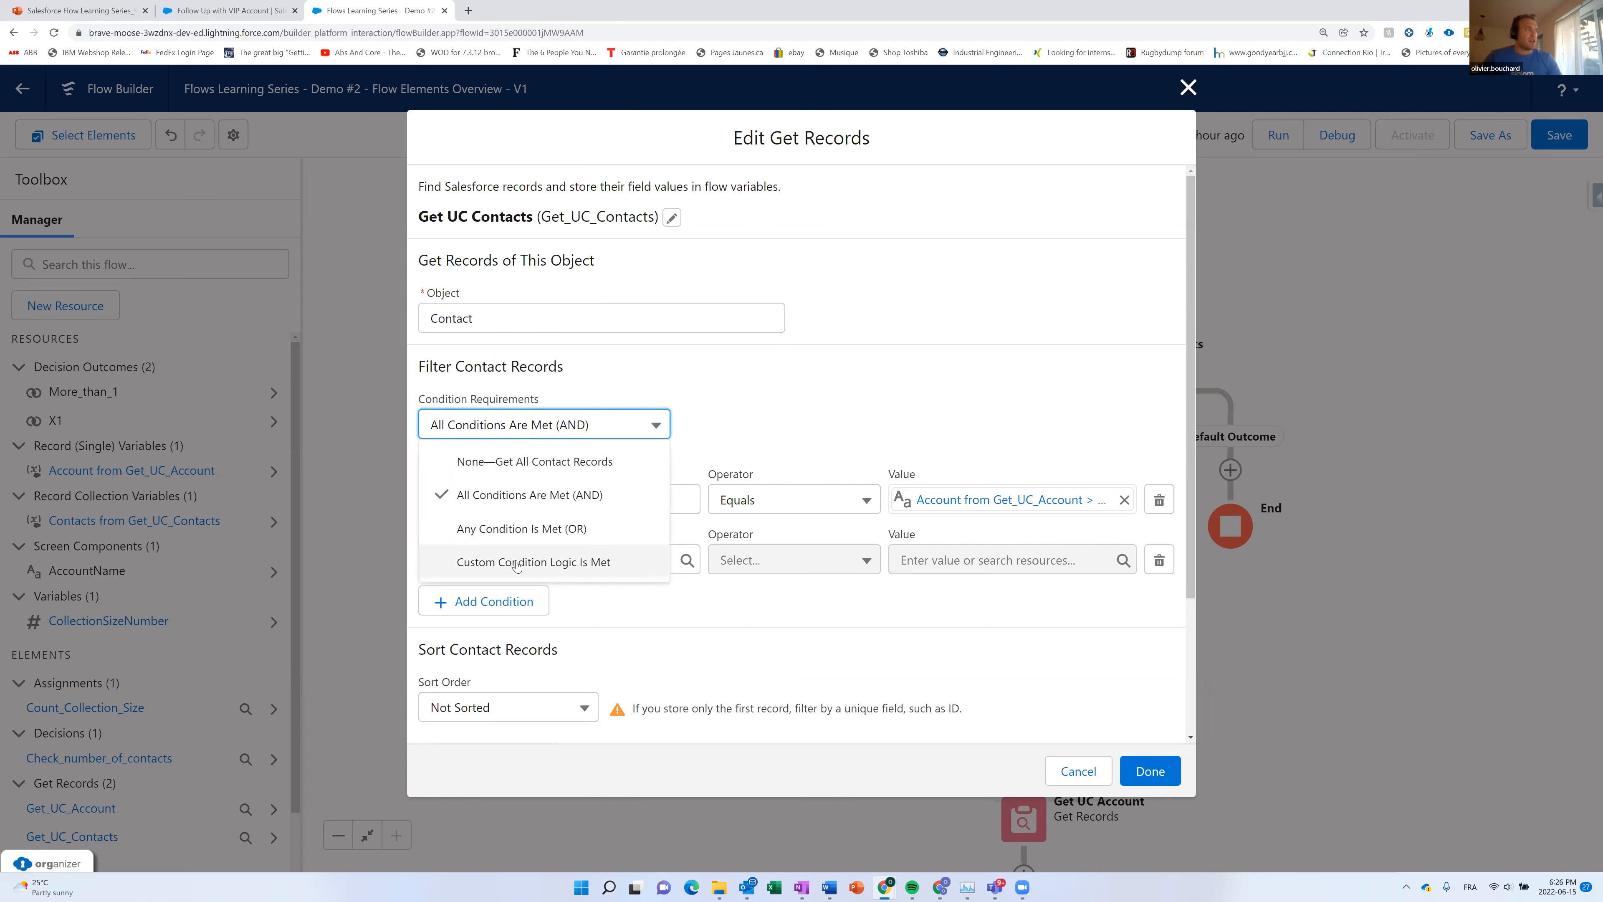
click(517, 563)
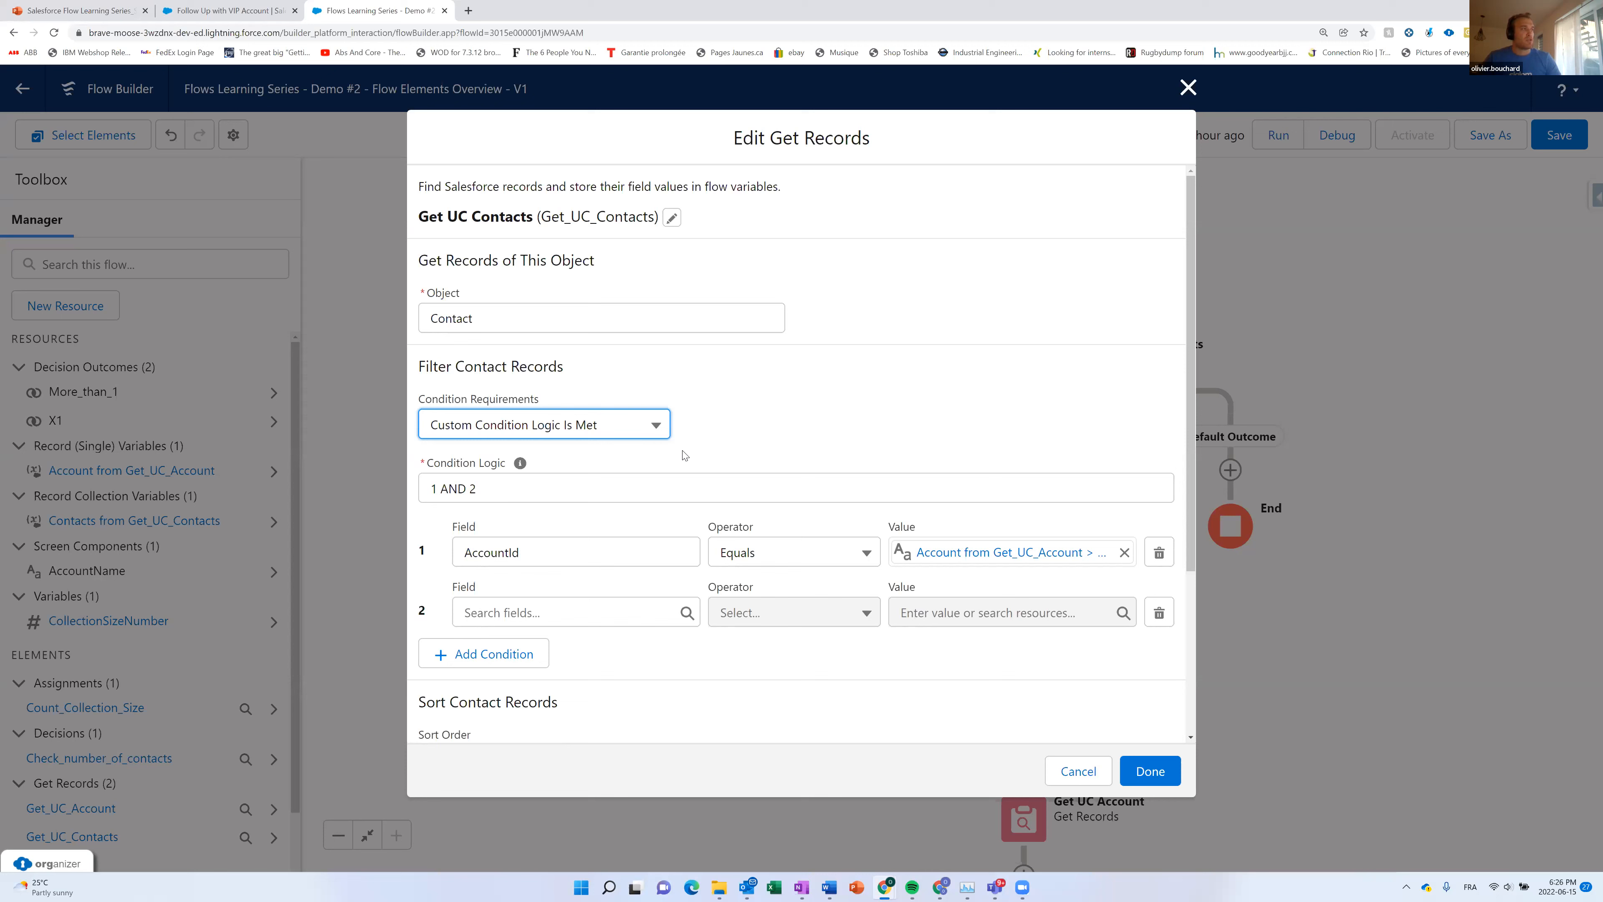
Try sorting the contact records in Ascending order and view the available Sort By fields without choosing one.
scroll(685, 455, down, 1)
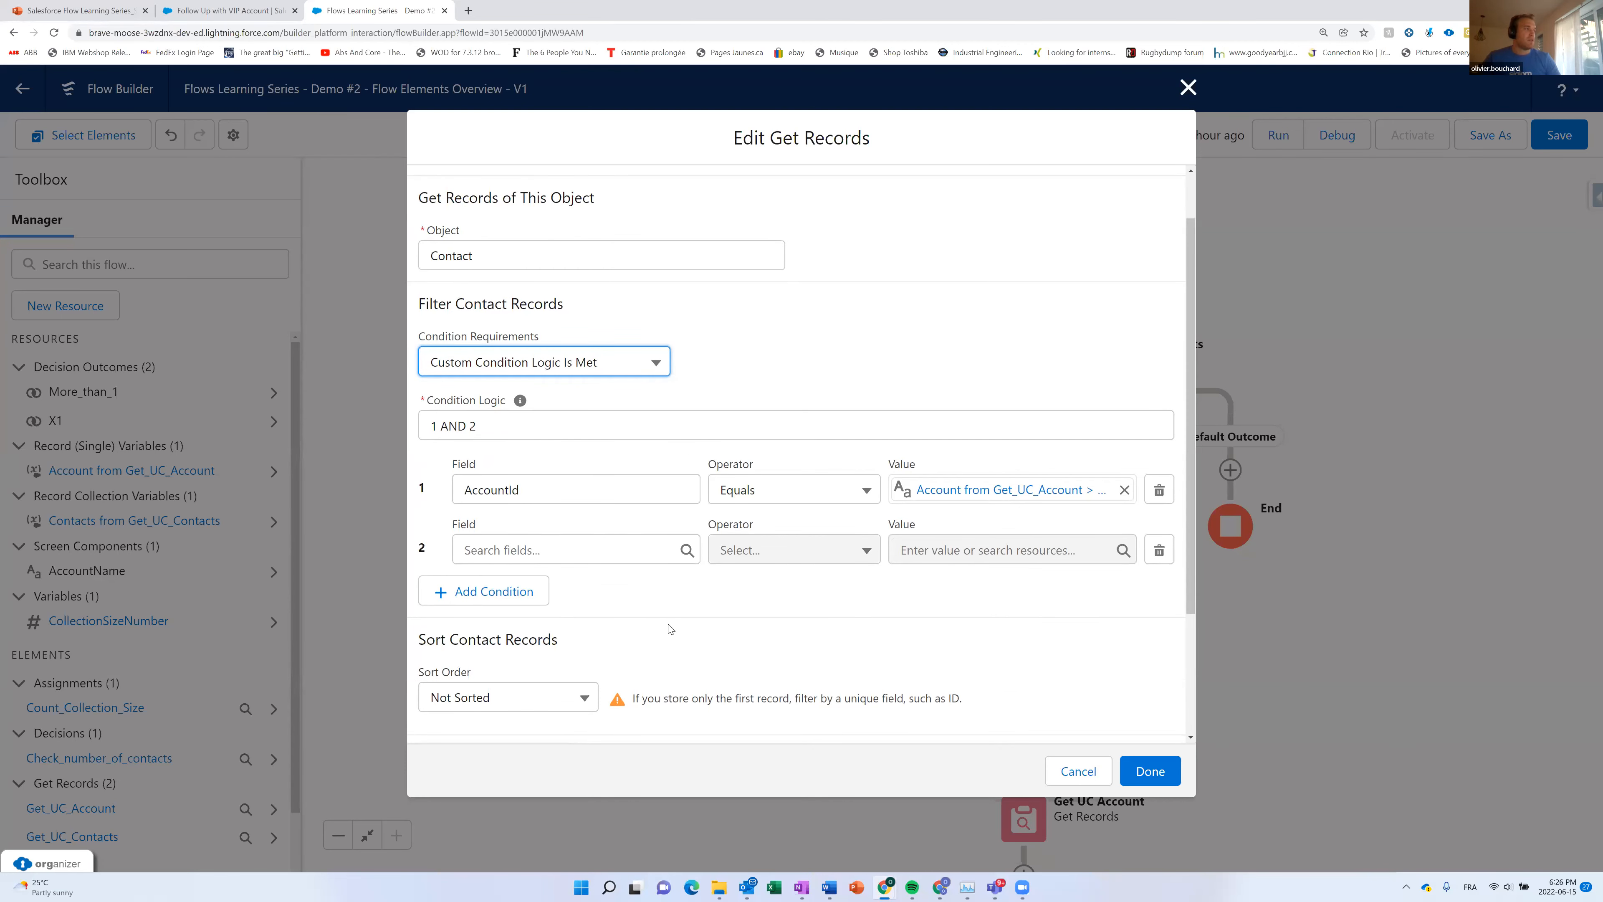
scroll(671, 627, down, 3)
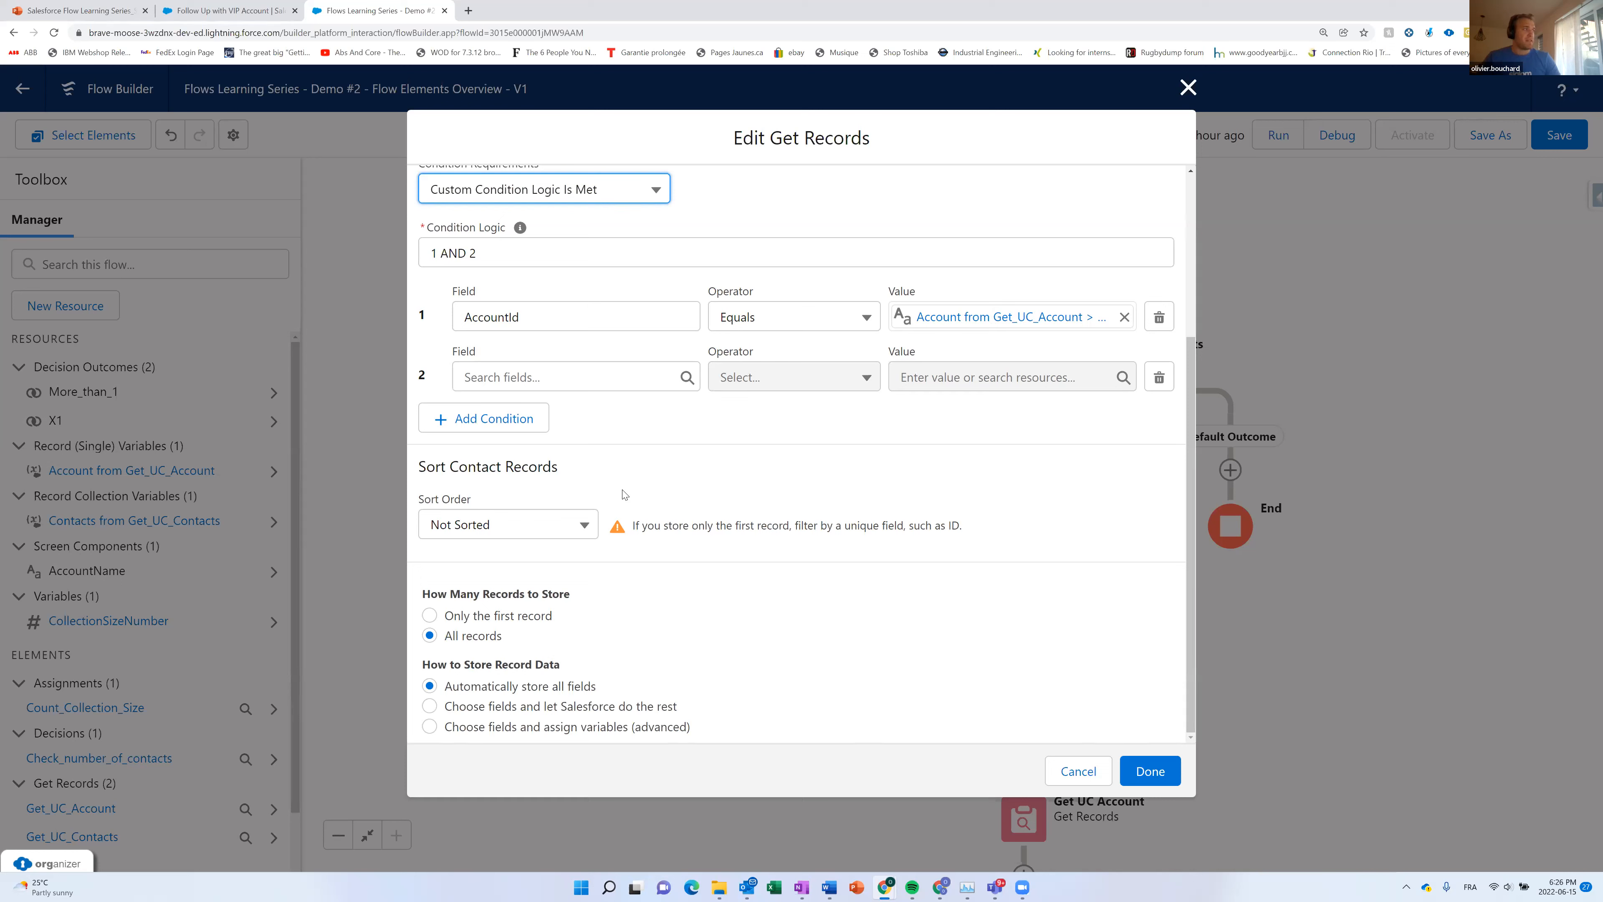
click(513, 528)
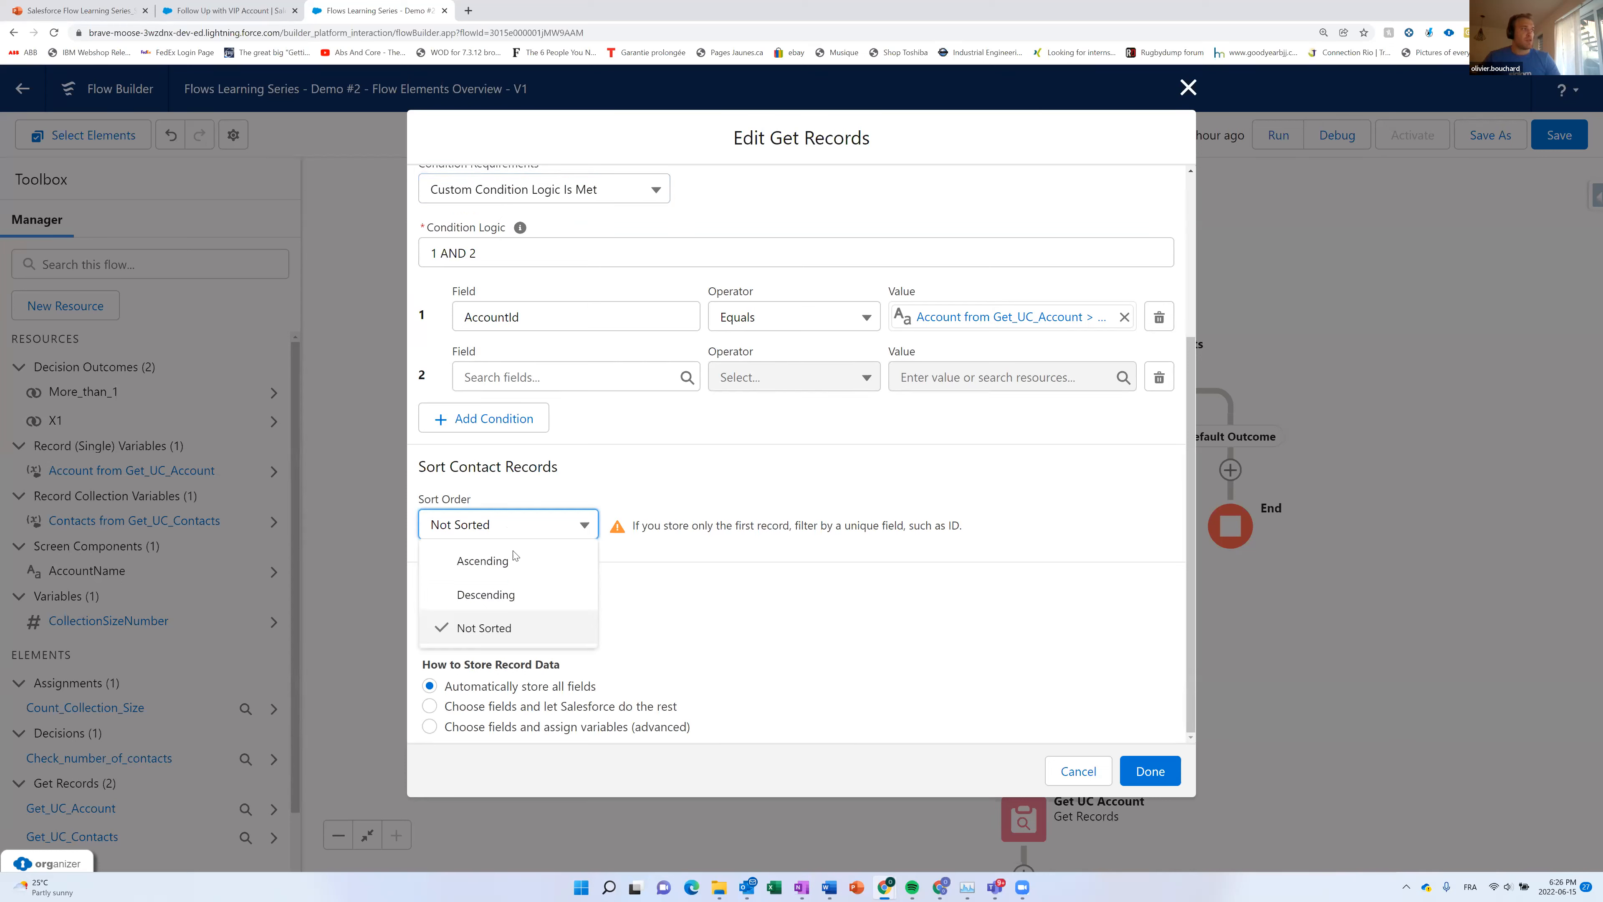
click(543, 562)
click(644, 529)
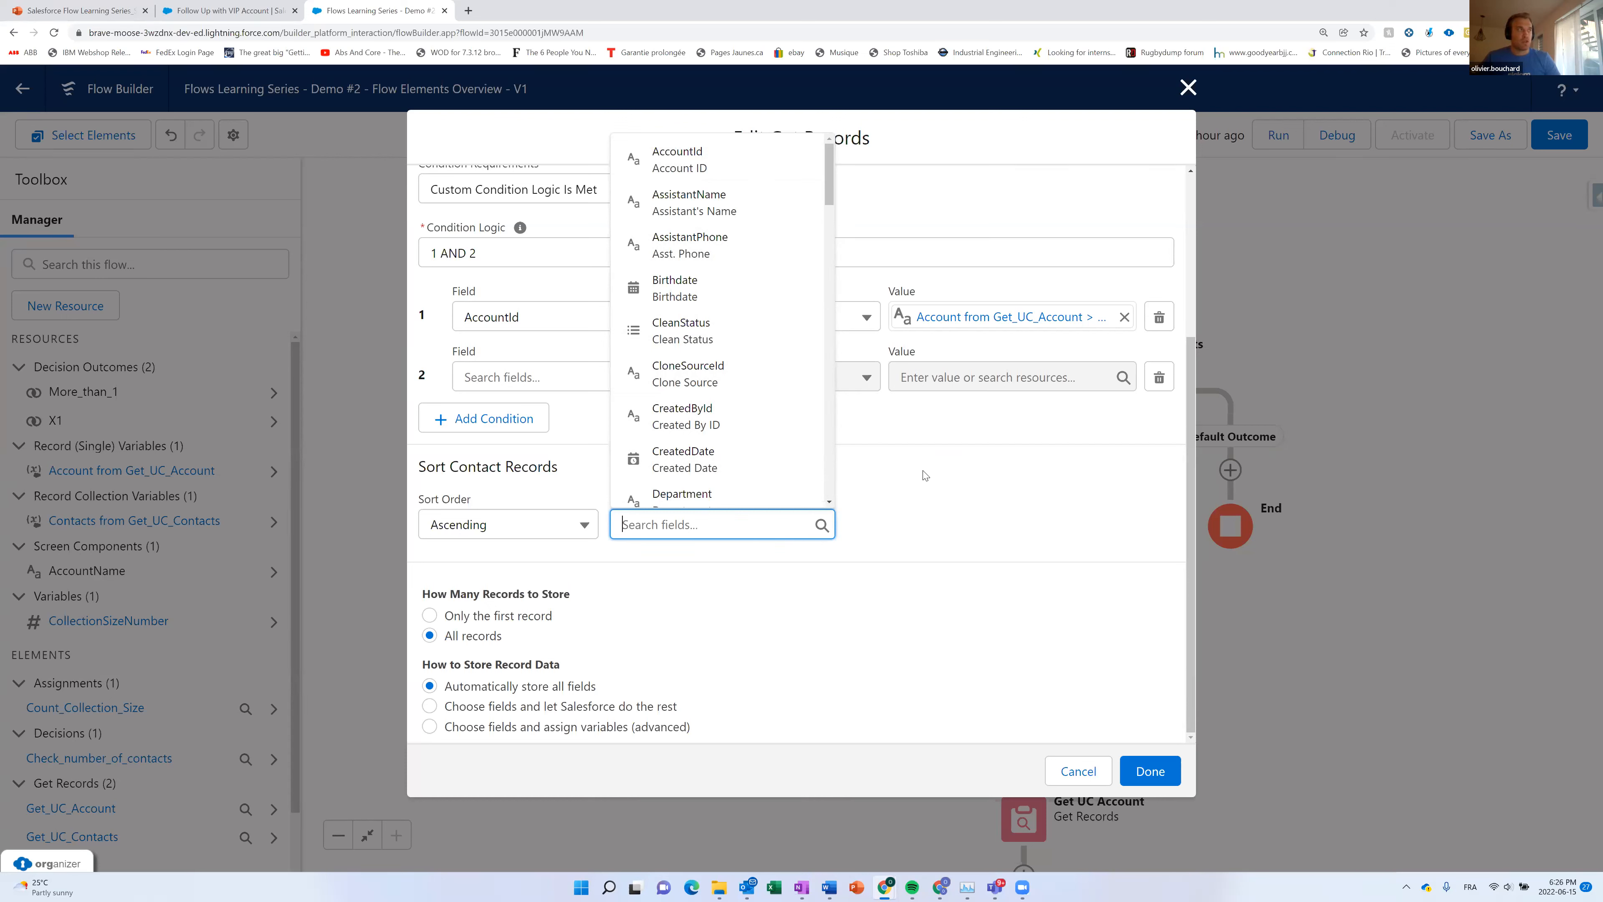
click(926, 547)
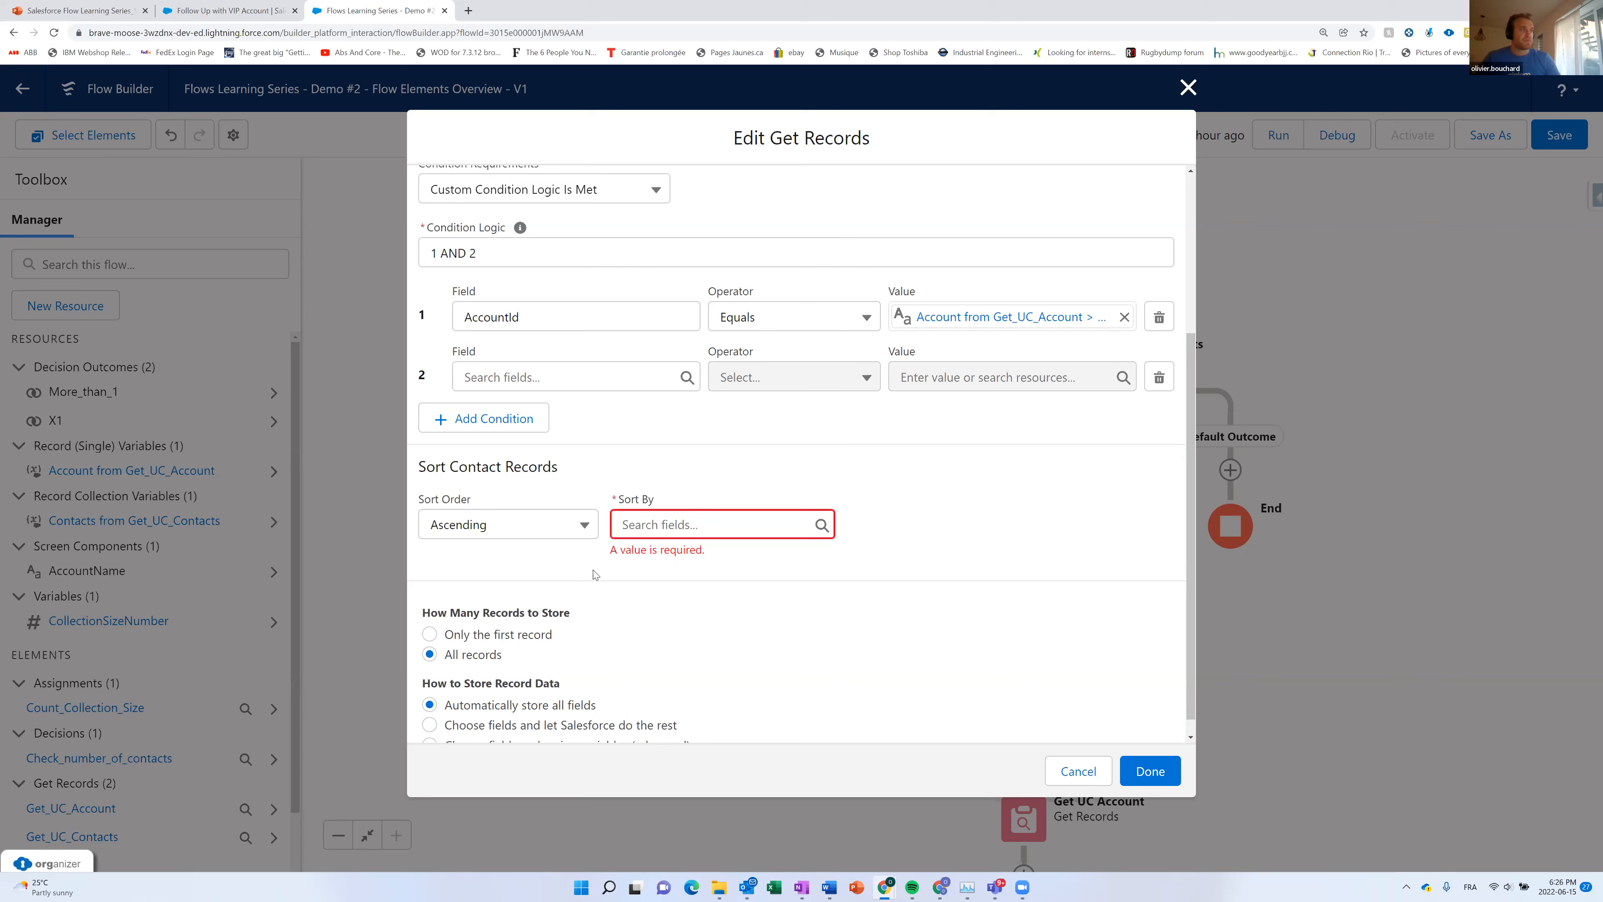
Try storing record data with Choose fields and let Salesforce do the rest, selecting Birthdate as a stored field.
scroll(597, 573, down, 1)
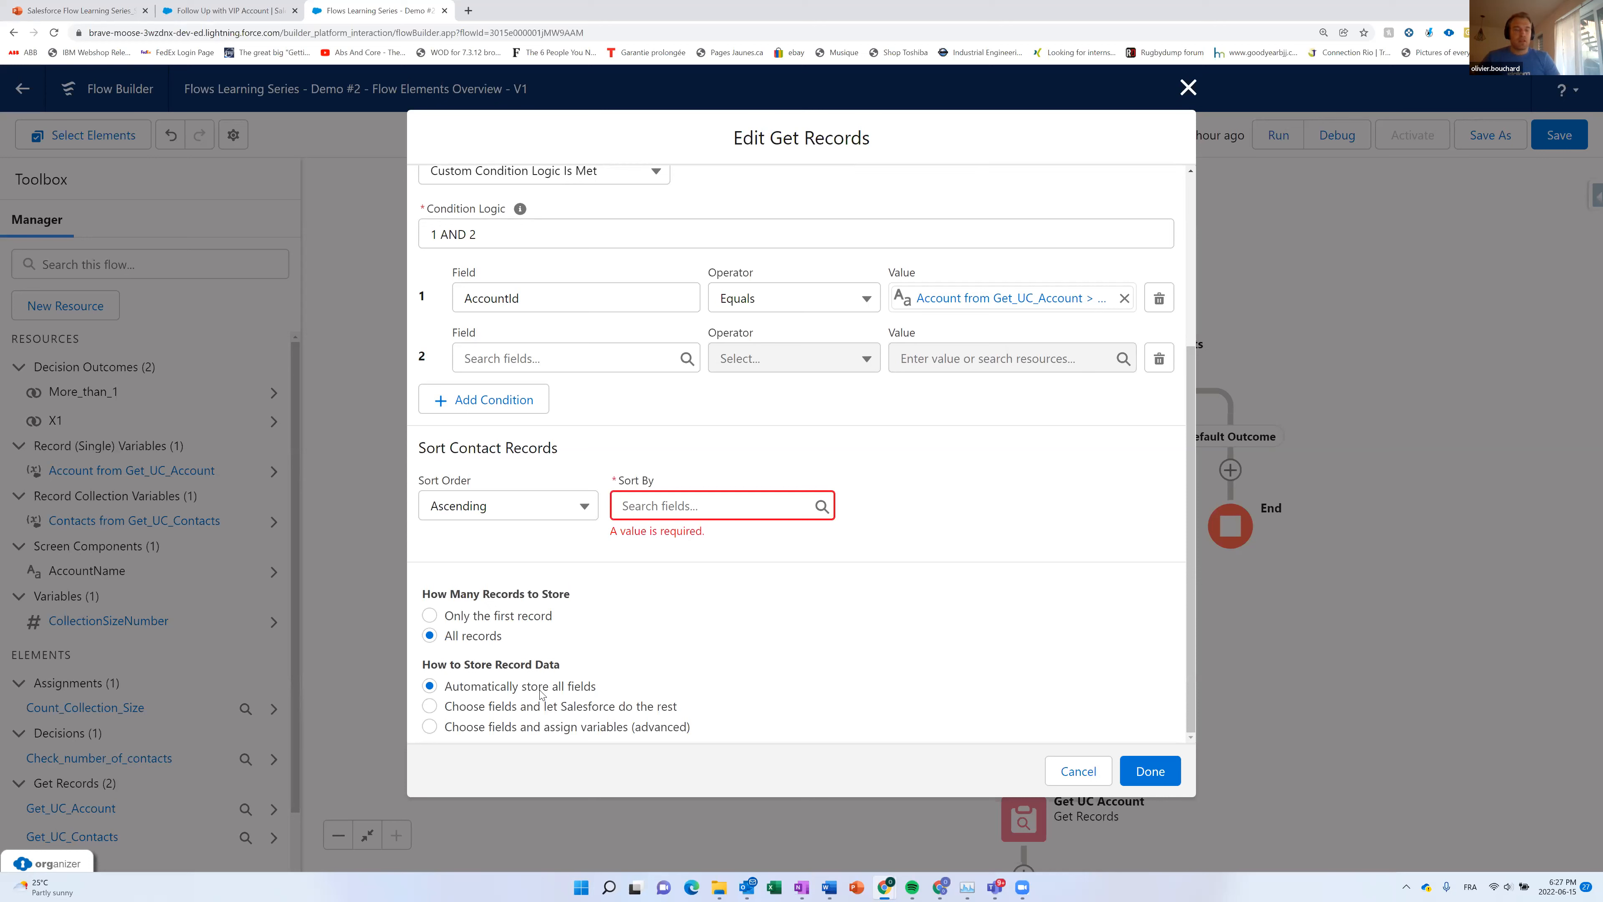
click(537, 707)
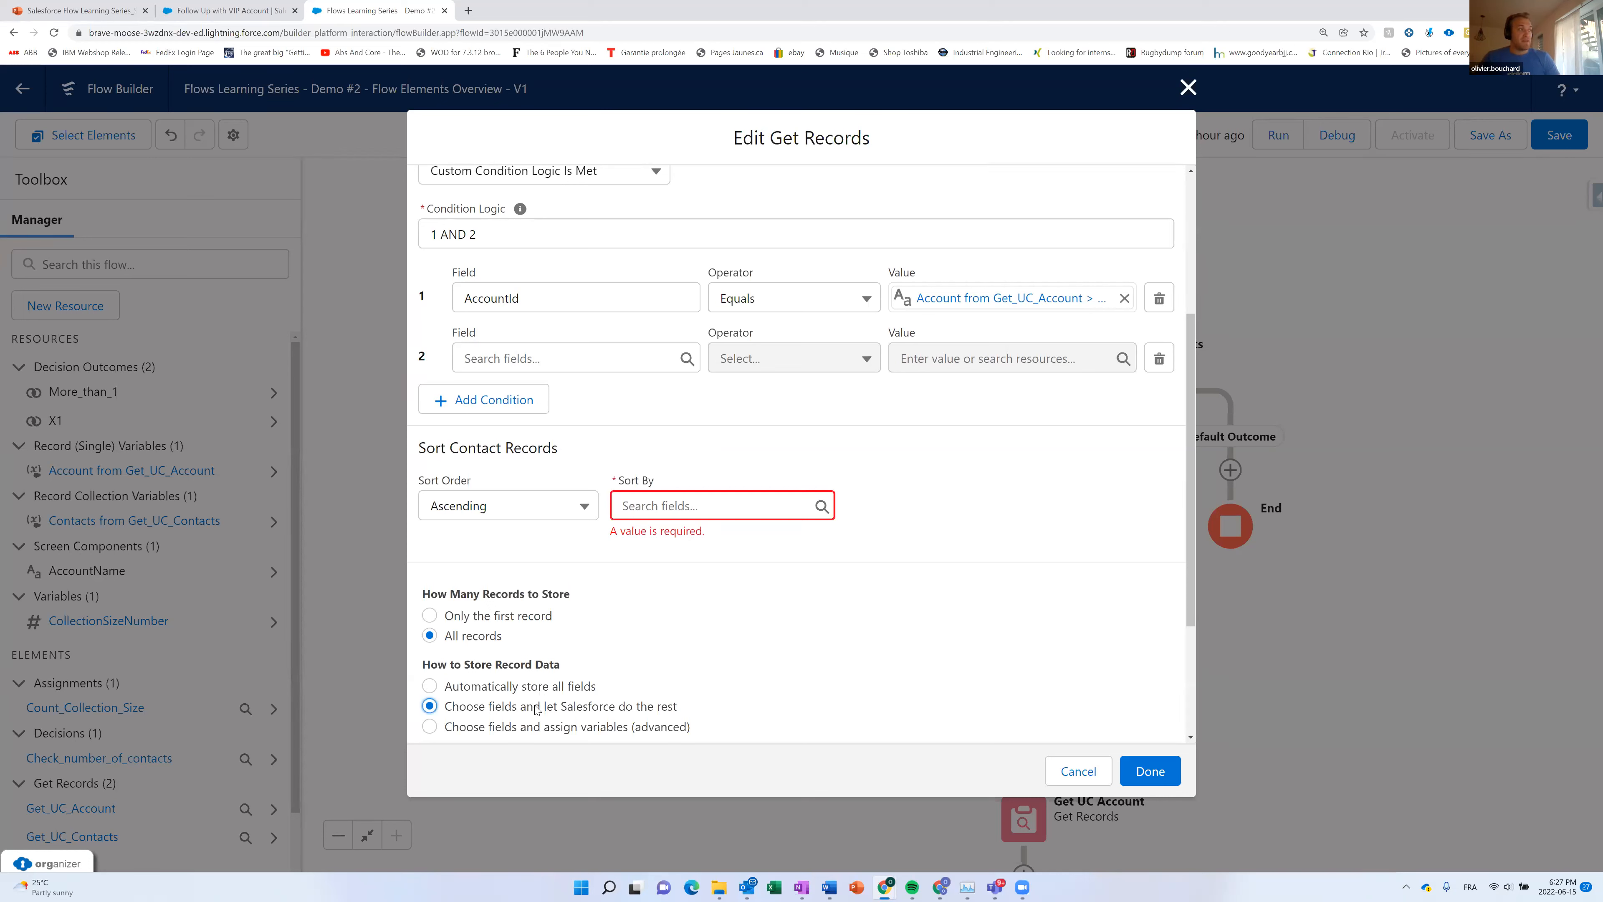
scroll(594, 693, down, 3)
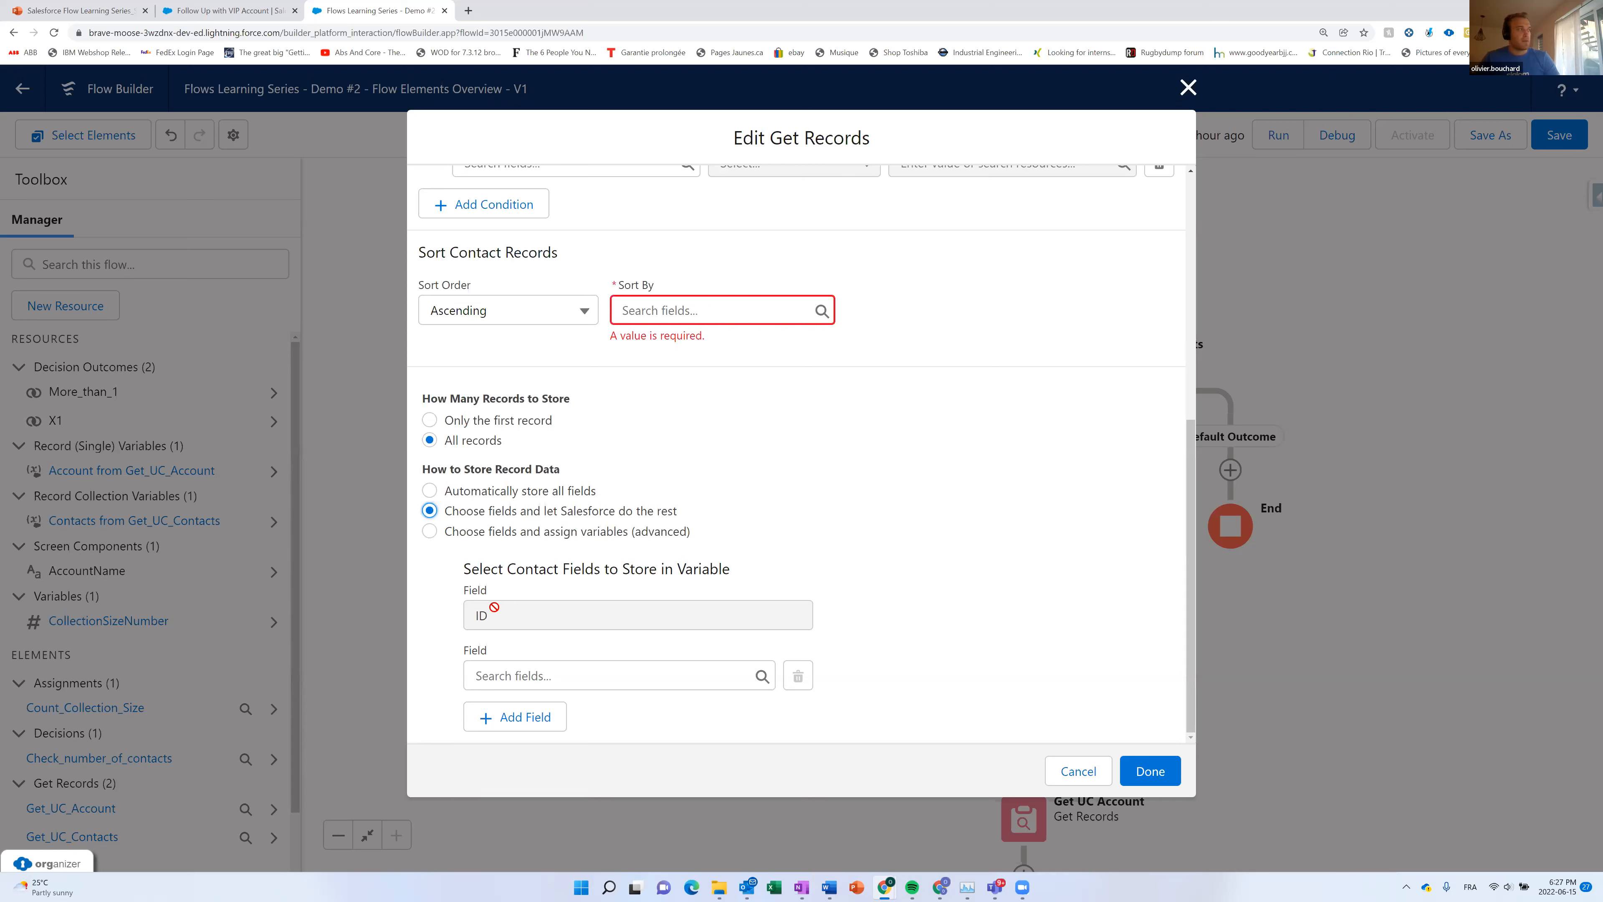
click(522, 673)
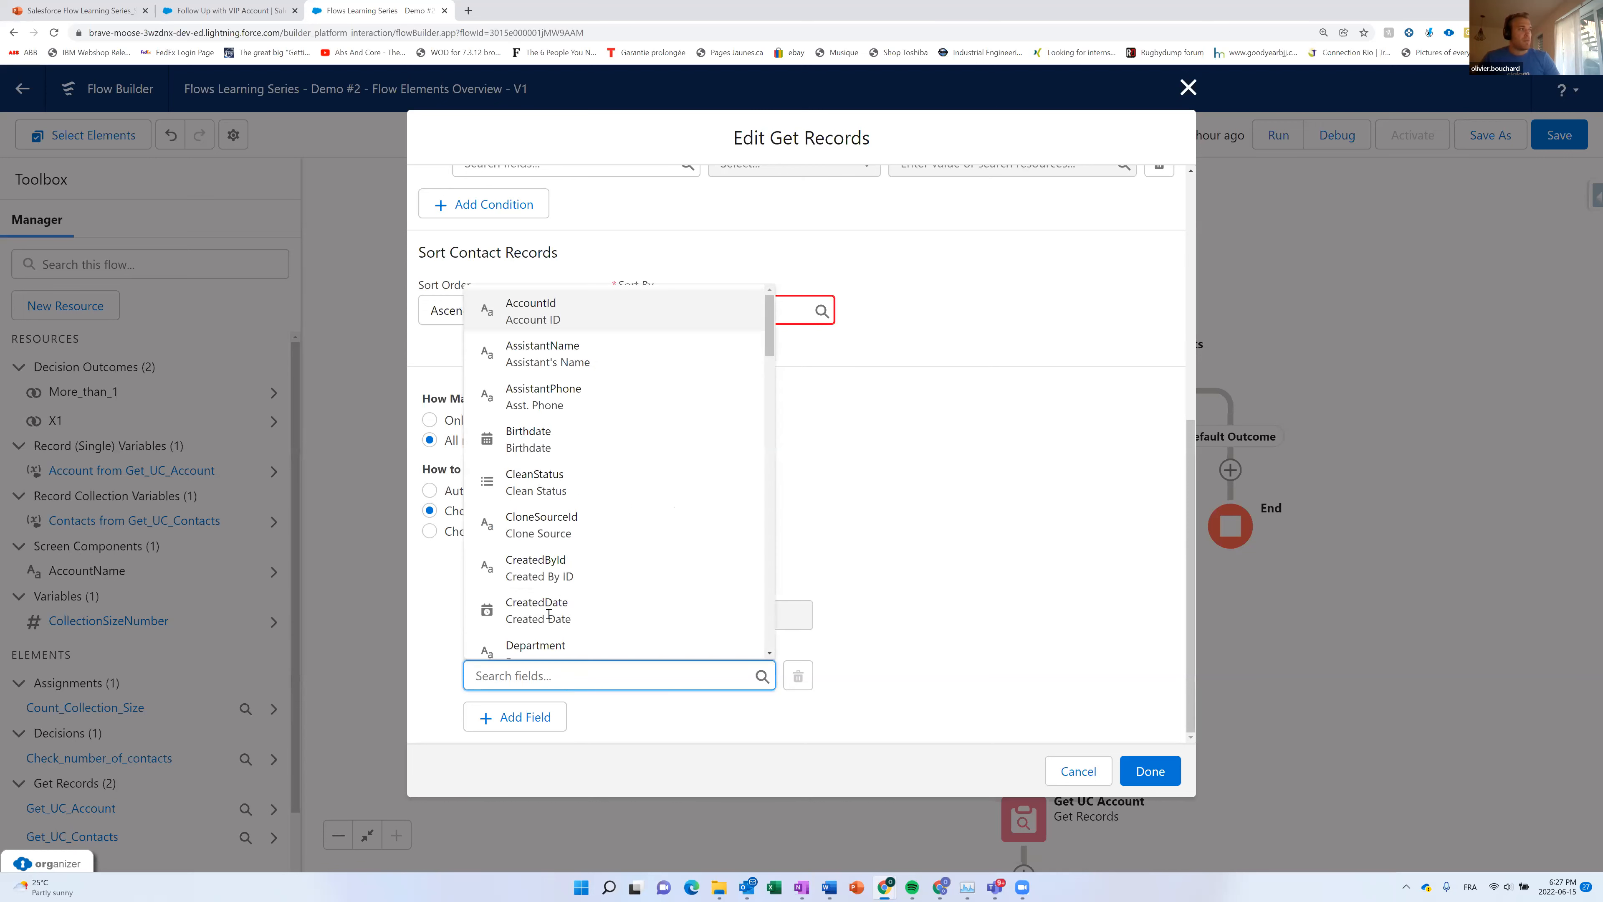
click(564, 443)
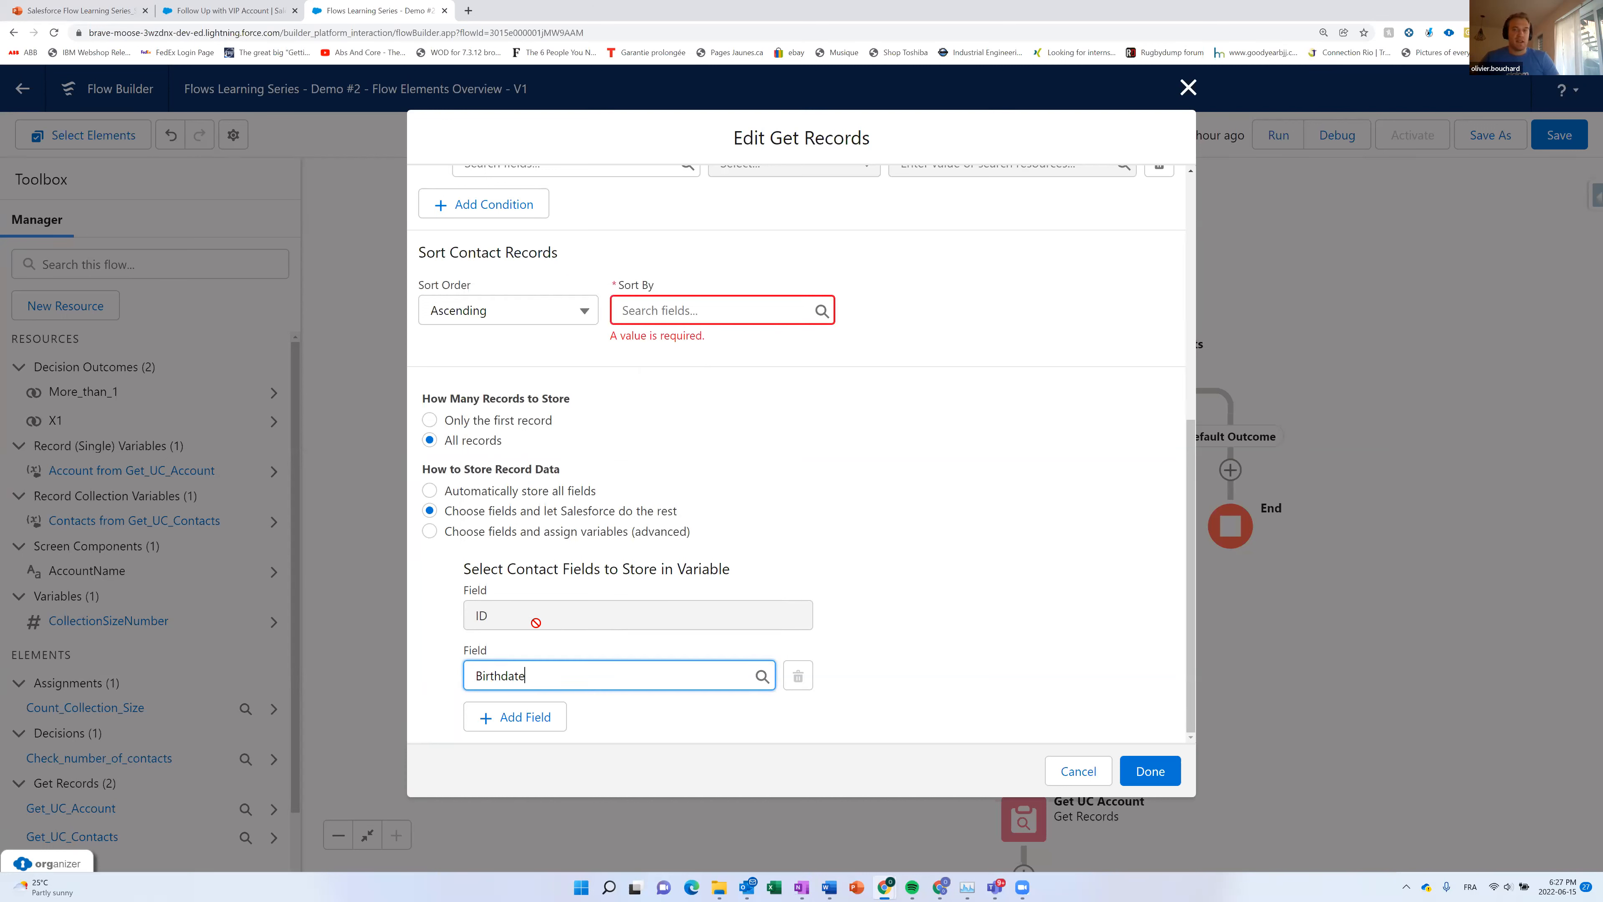
Try the Choose fields and assign variables (advanced) storage option, view its record collections, and return to Automatically store all fields.
click(514, 530)
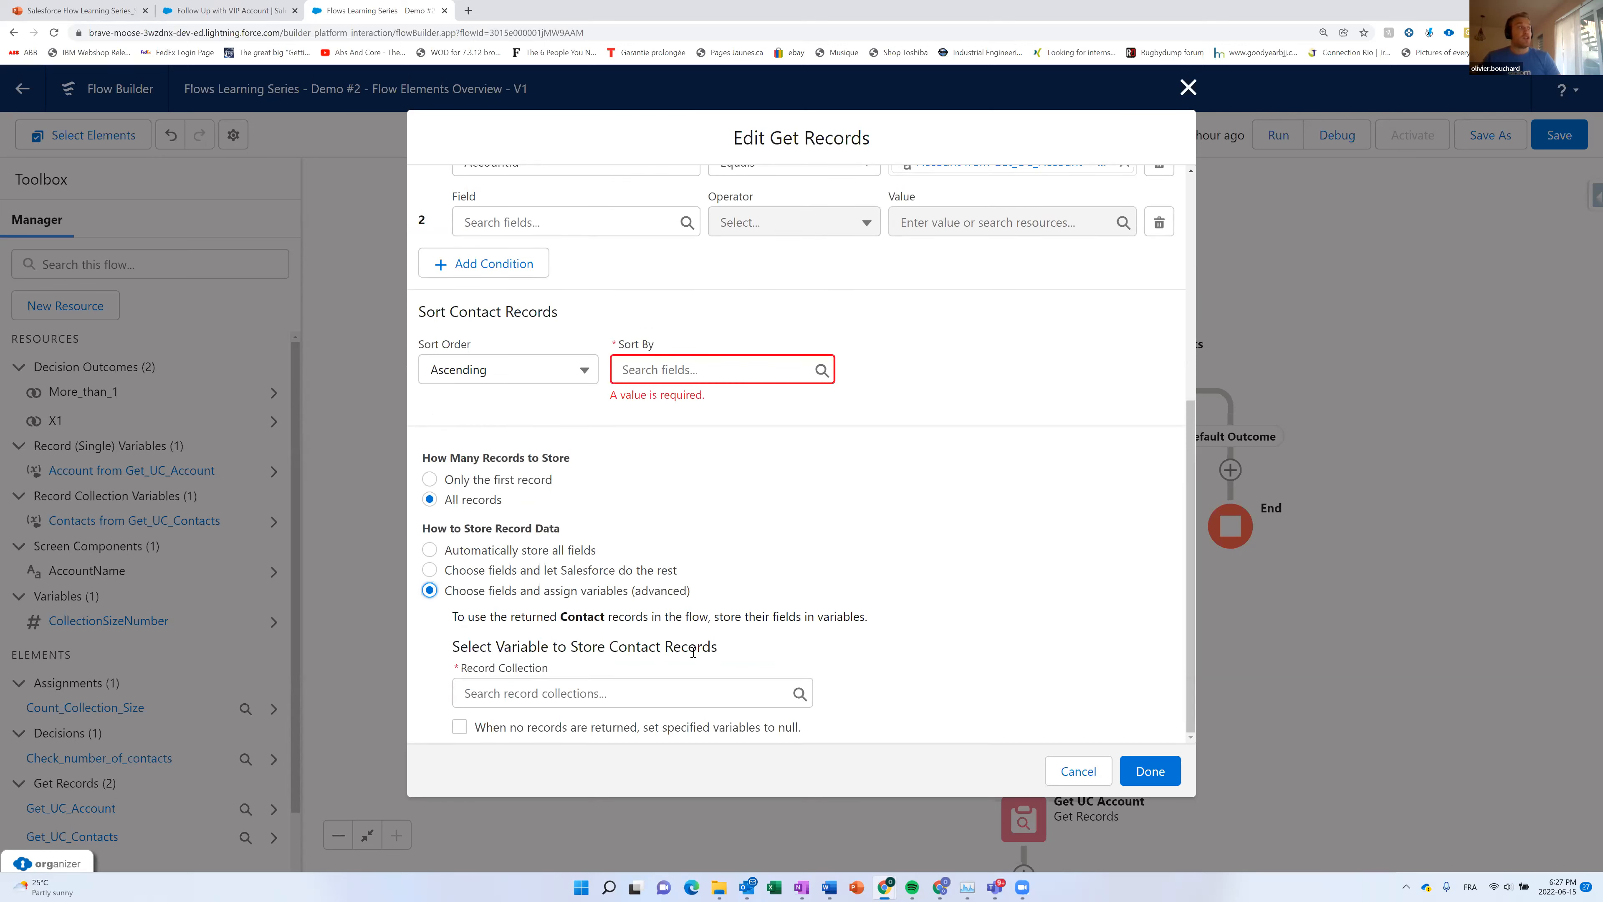
click(668, 699)
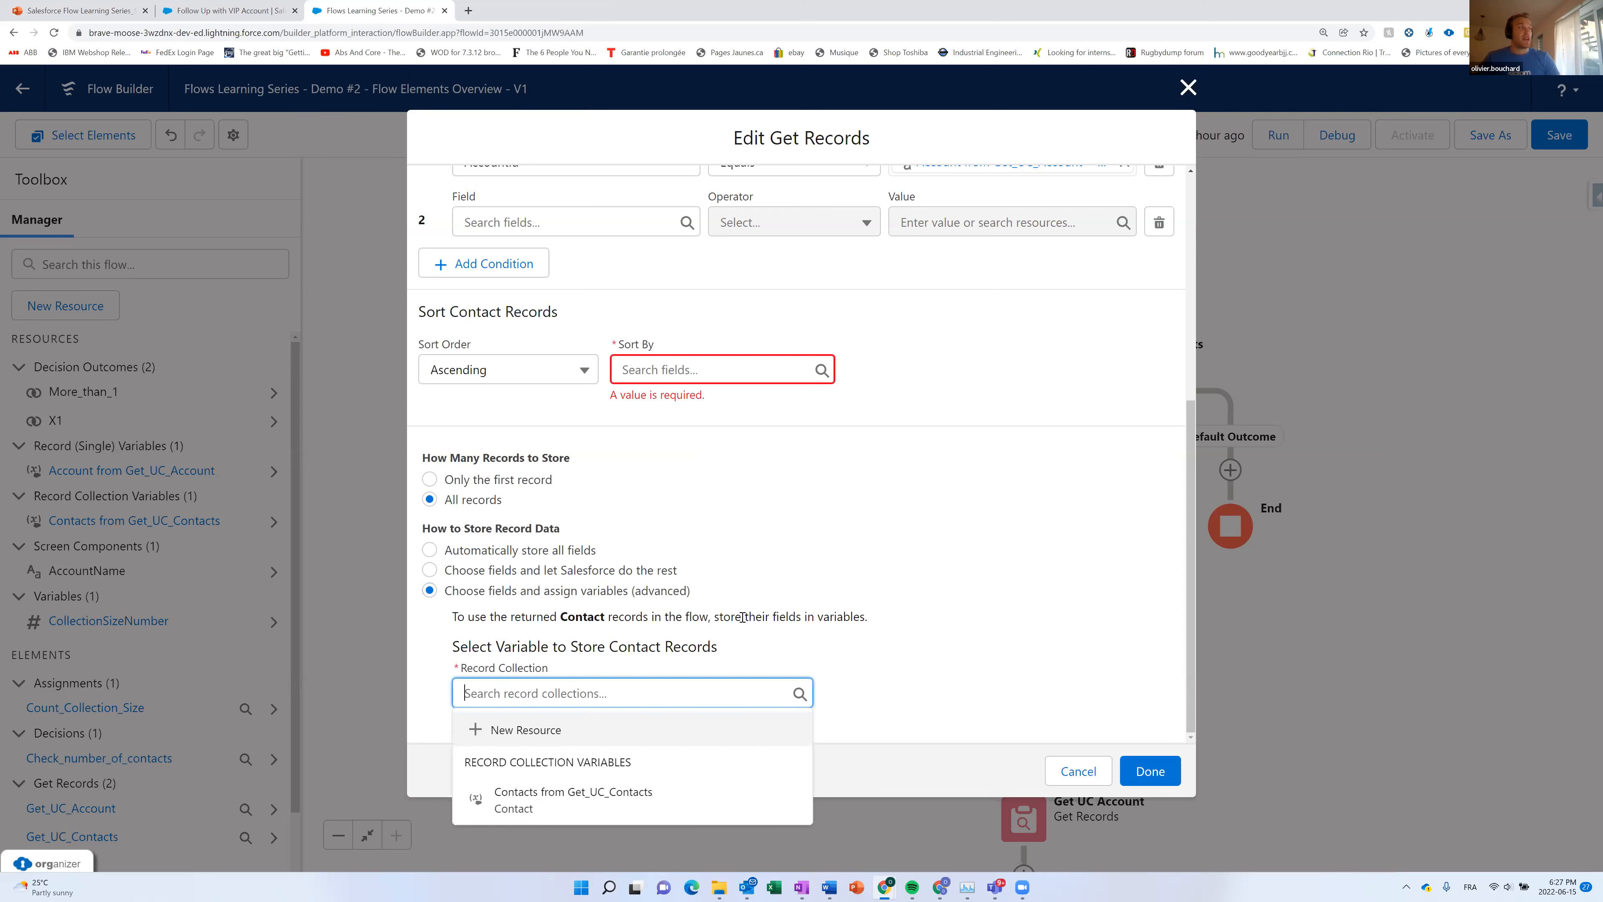
click(807, 613)
scroll(825, 603, down, 1)
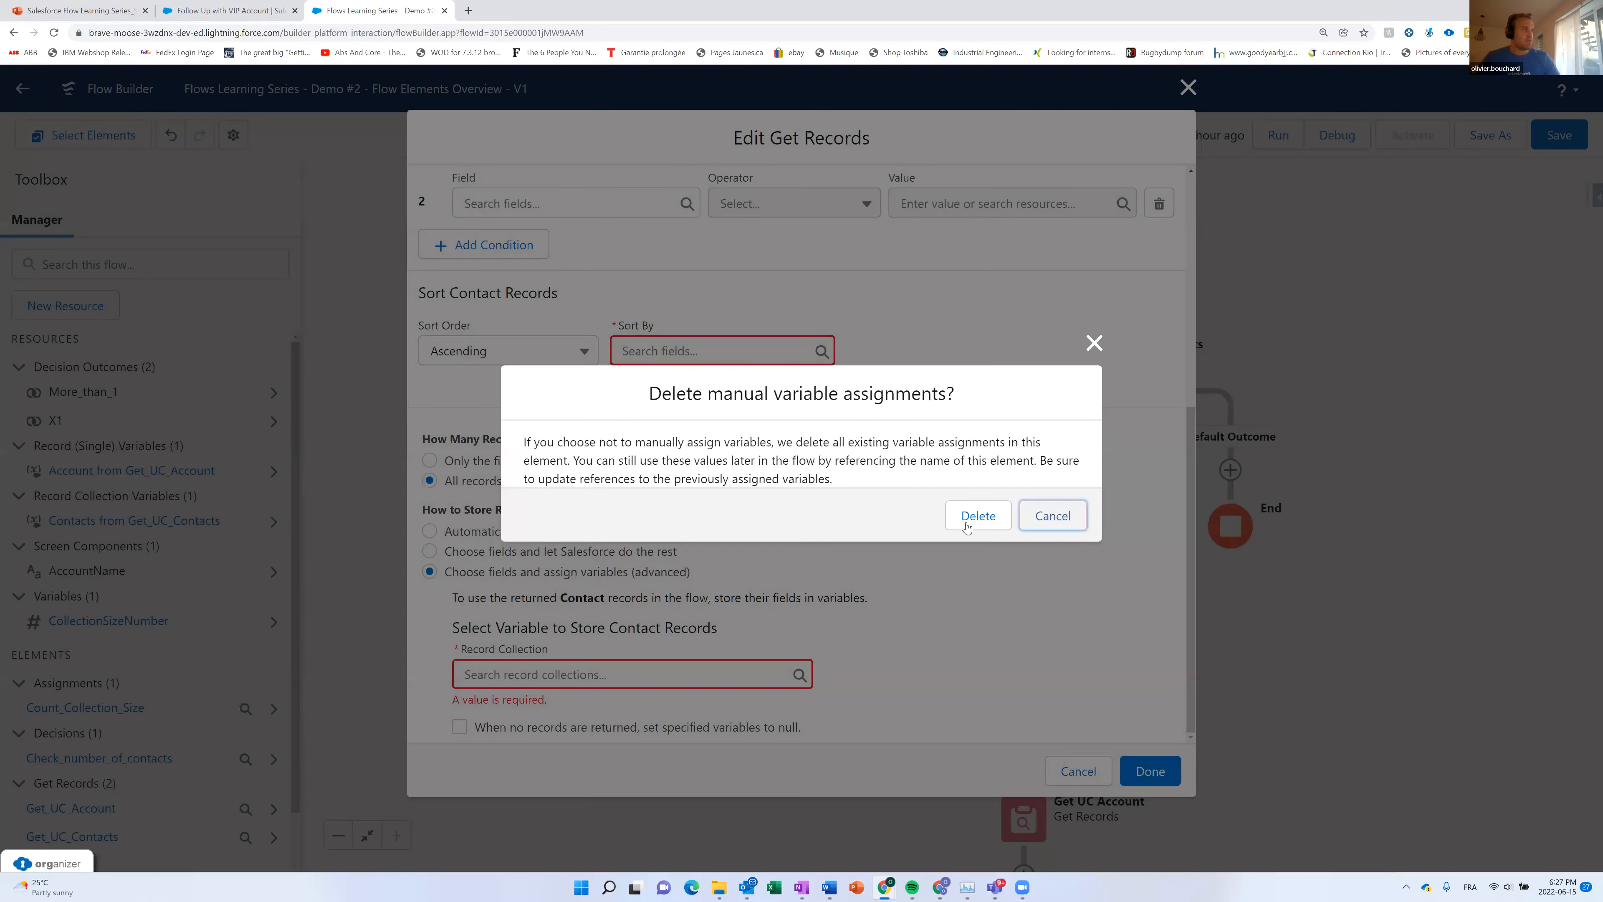
click(966, 524)
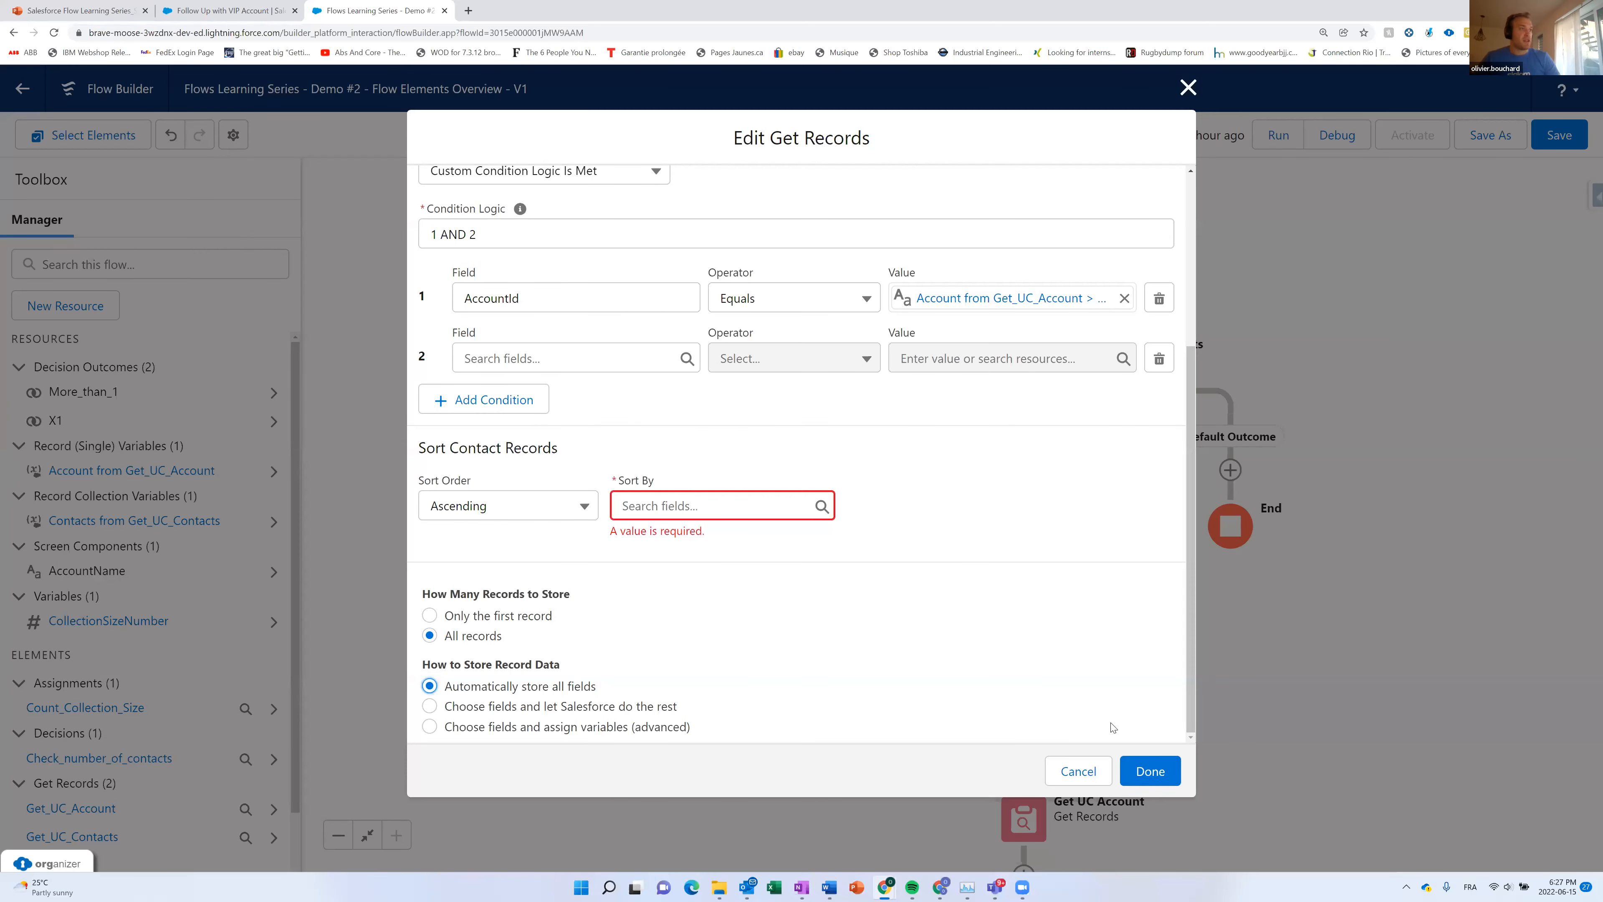
Remove the empty second filter condition, set the sort order to Not Sorted, and finish editing Get UC Contacts.
click(1159, 359)
click(528, 513)
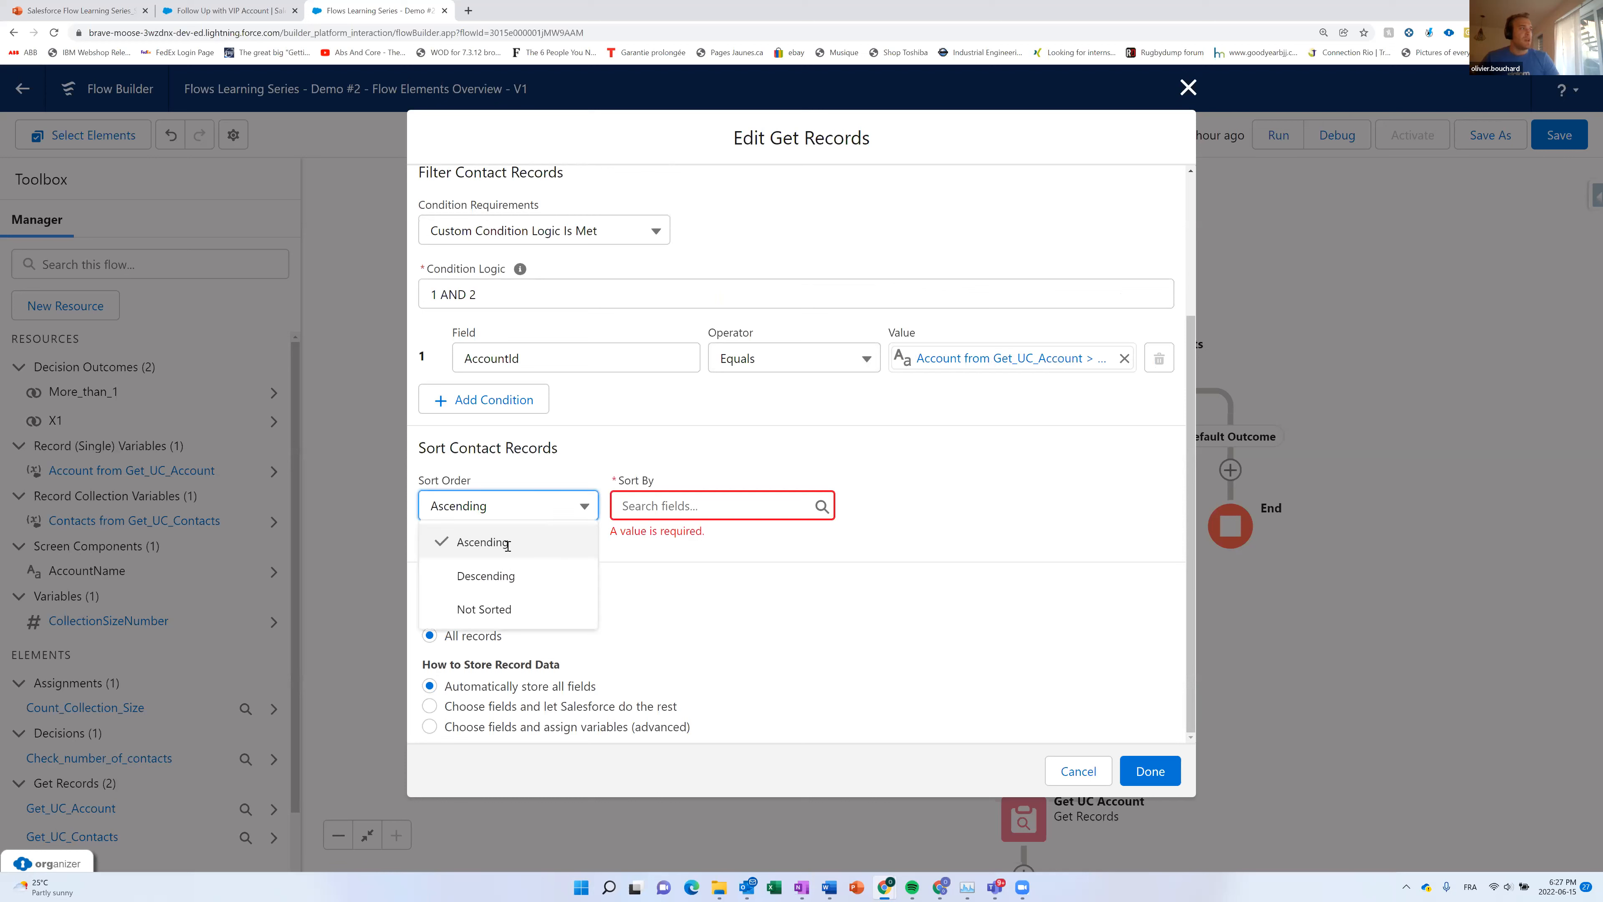
click(491, 610)
click(1177, 783)
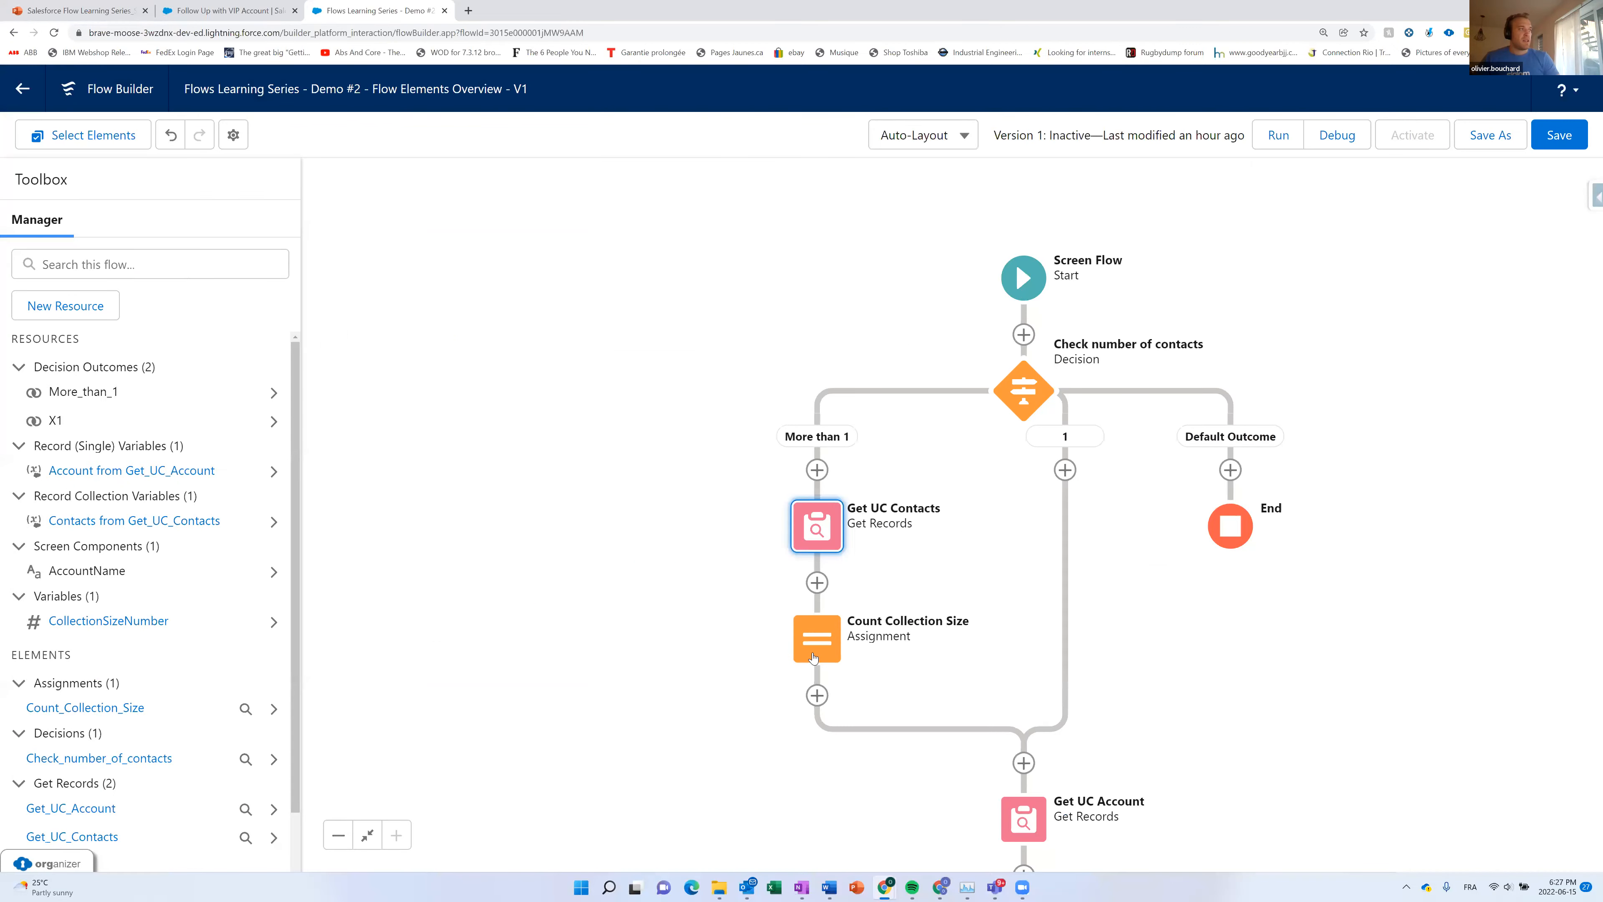
Add an assignment to Count Collection Size that sets Account from Get_UC_Account > Active equal to the True global constant.
click(814, 652)
click(817, 643)
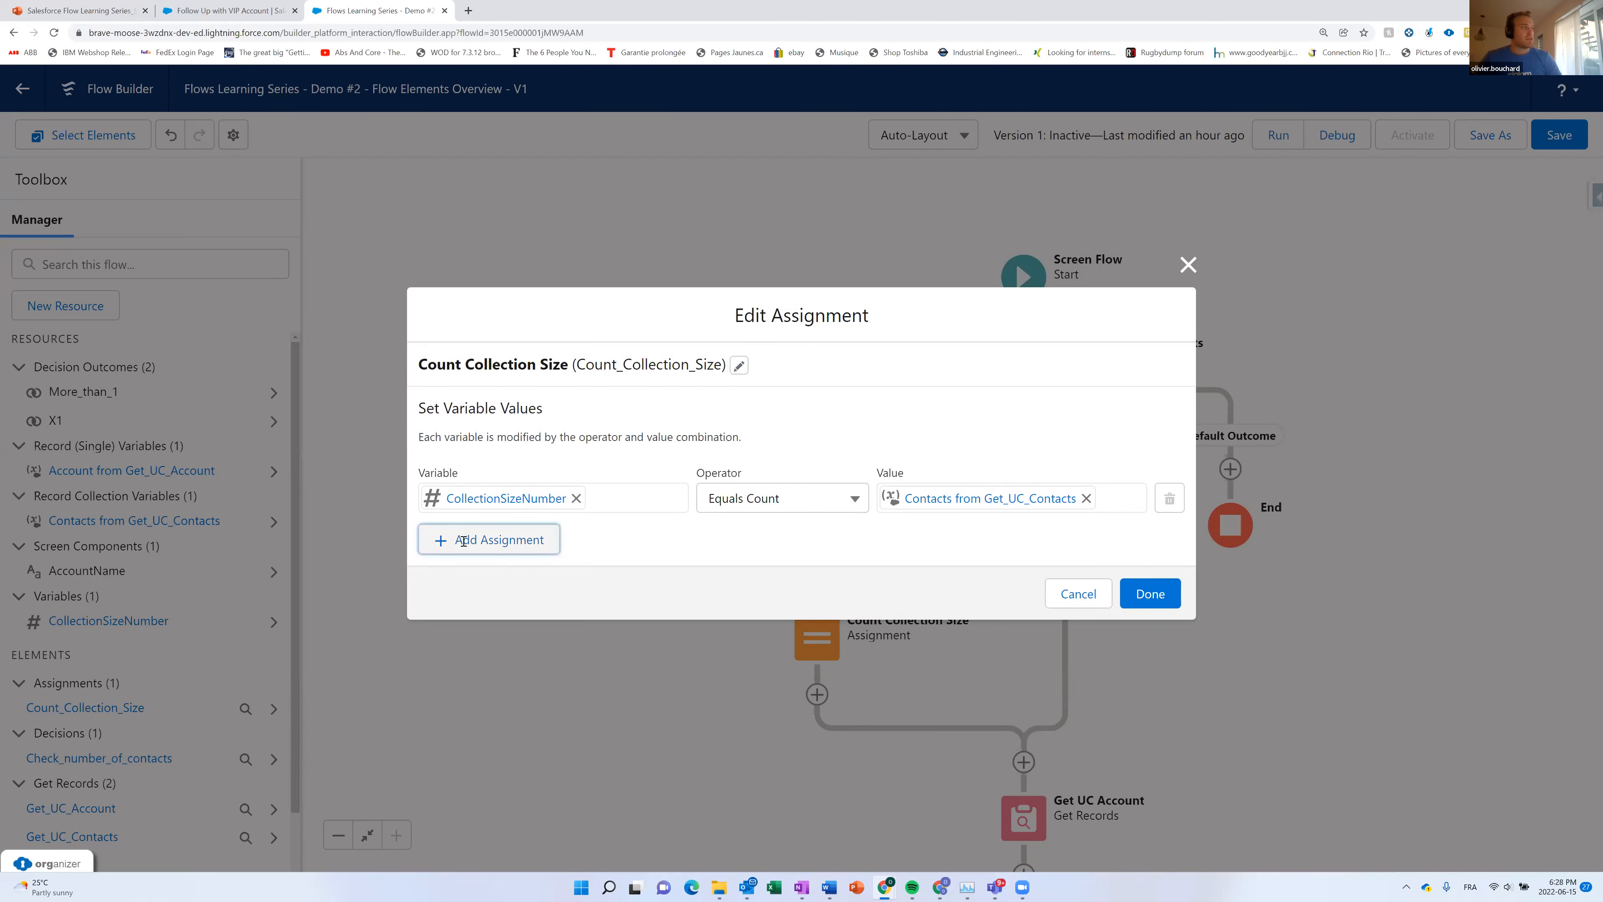
click(532, 538)
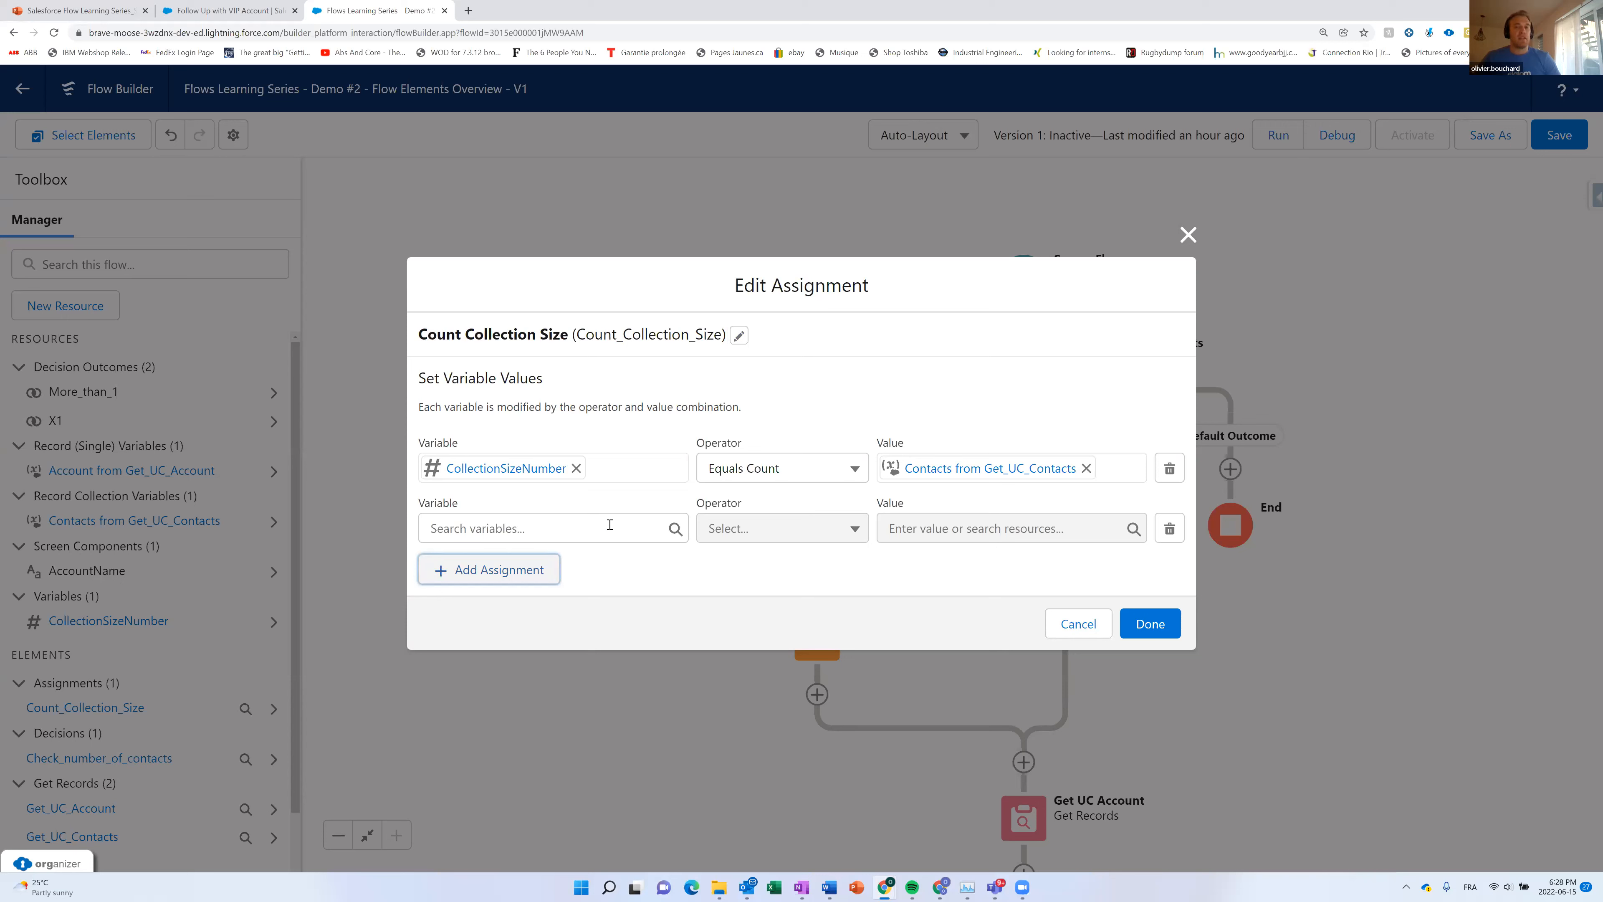
click(570, 520)
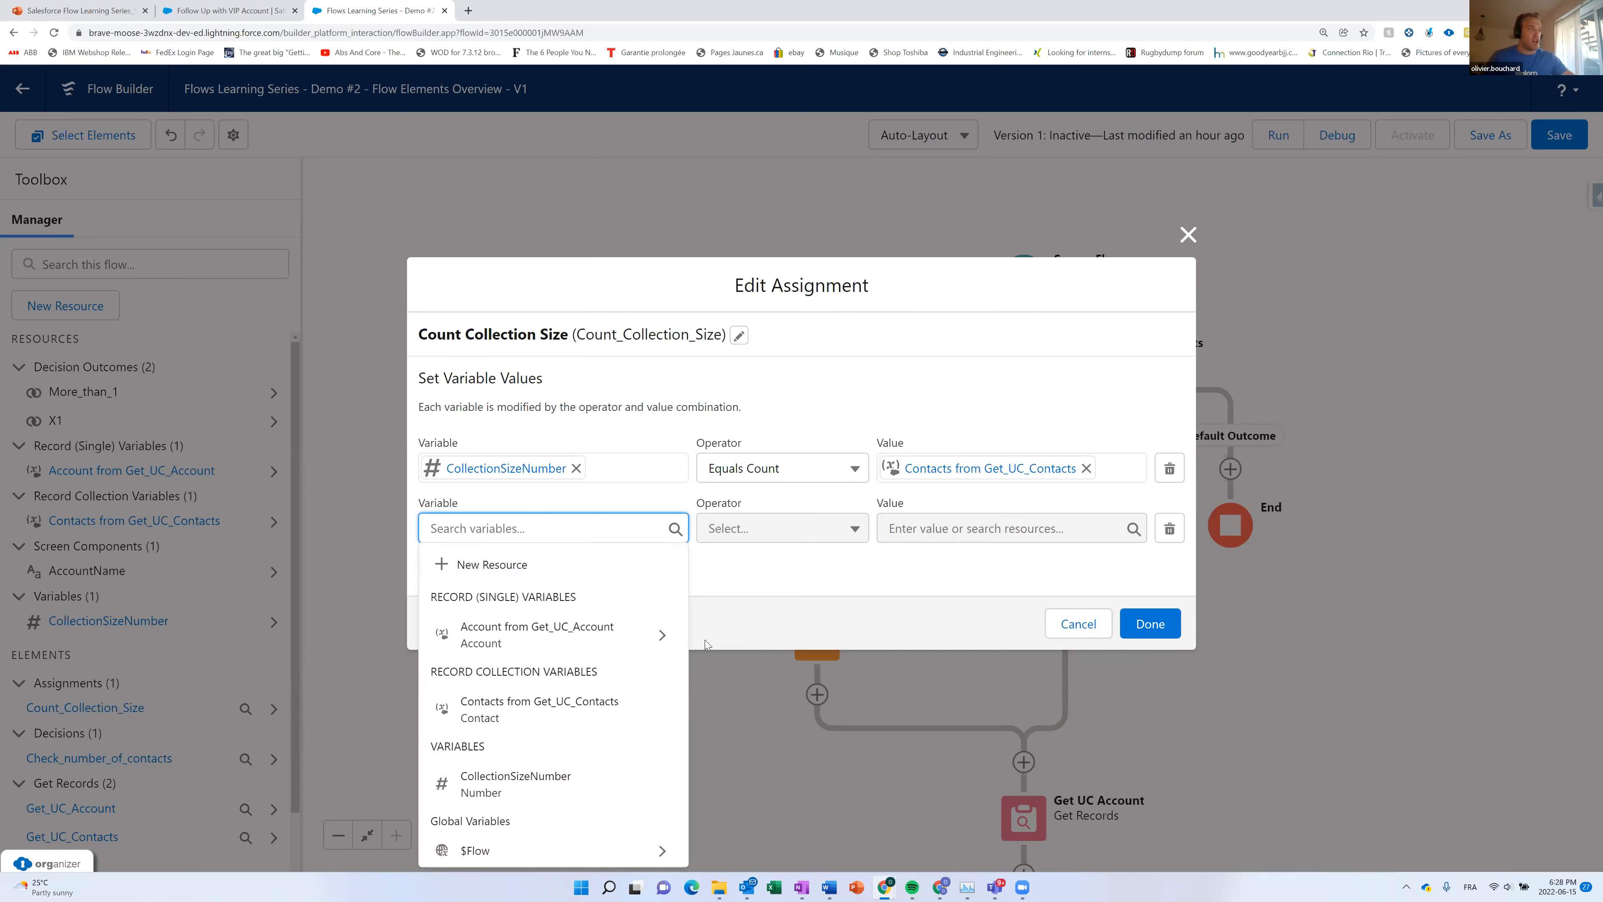
click(597, 625)
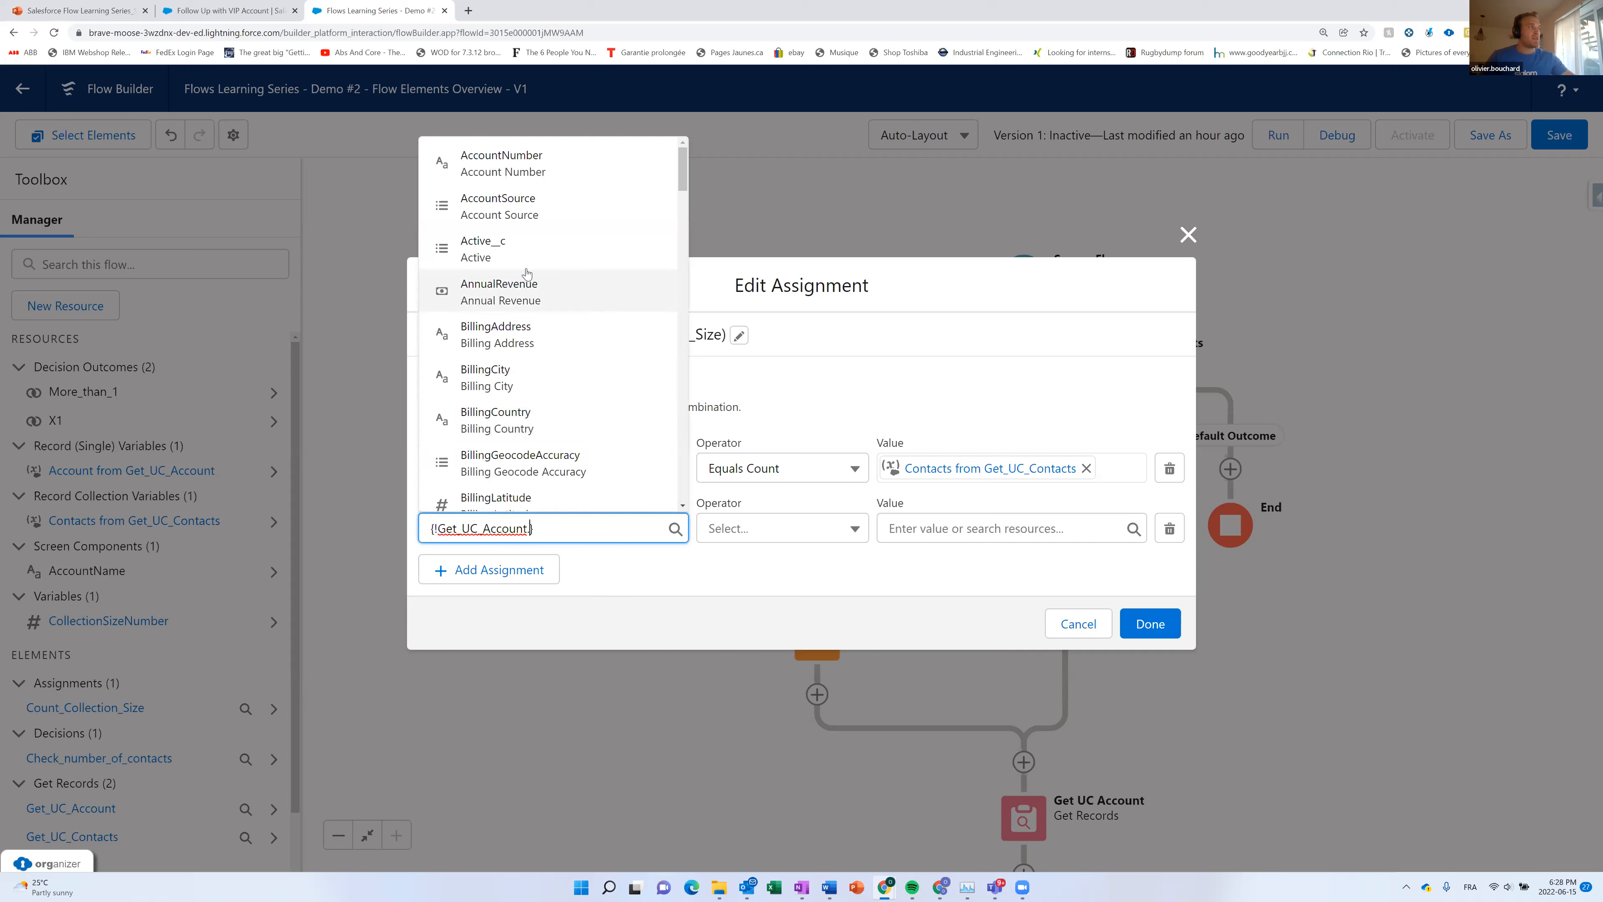
click(505, 249)
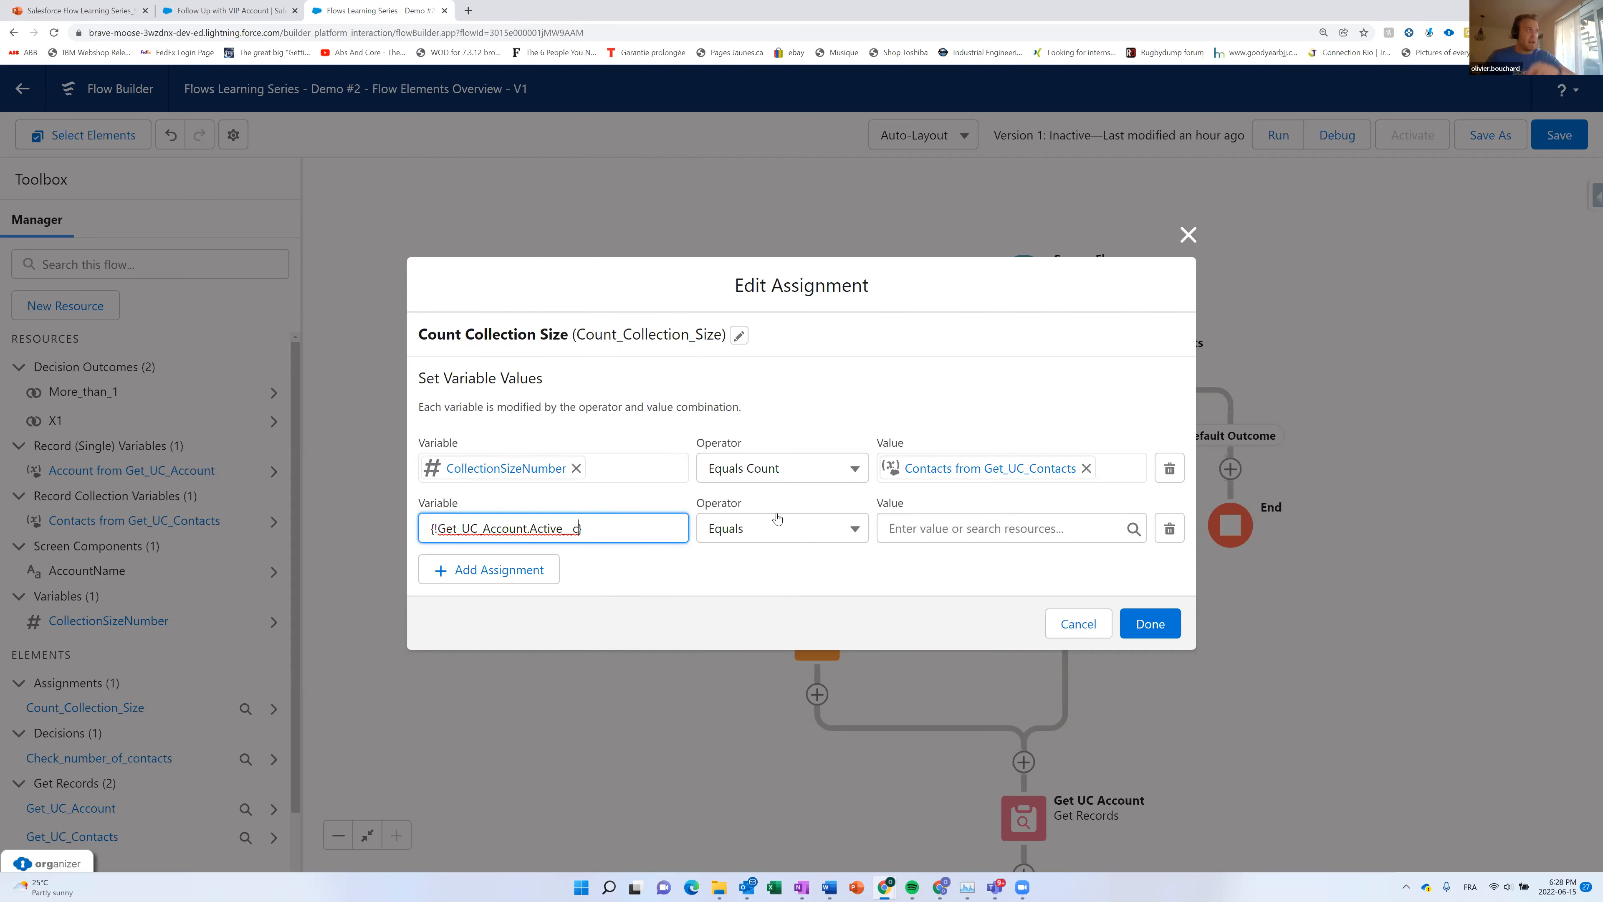
click(914, 527)
text(tru)
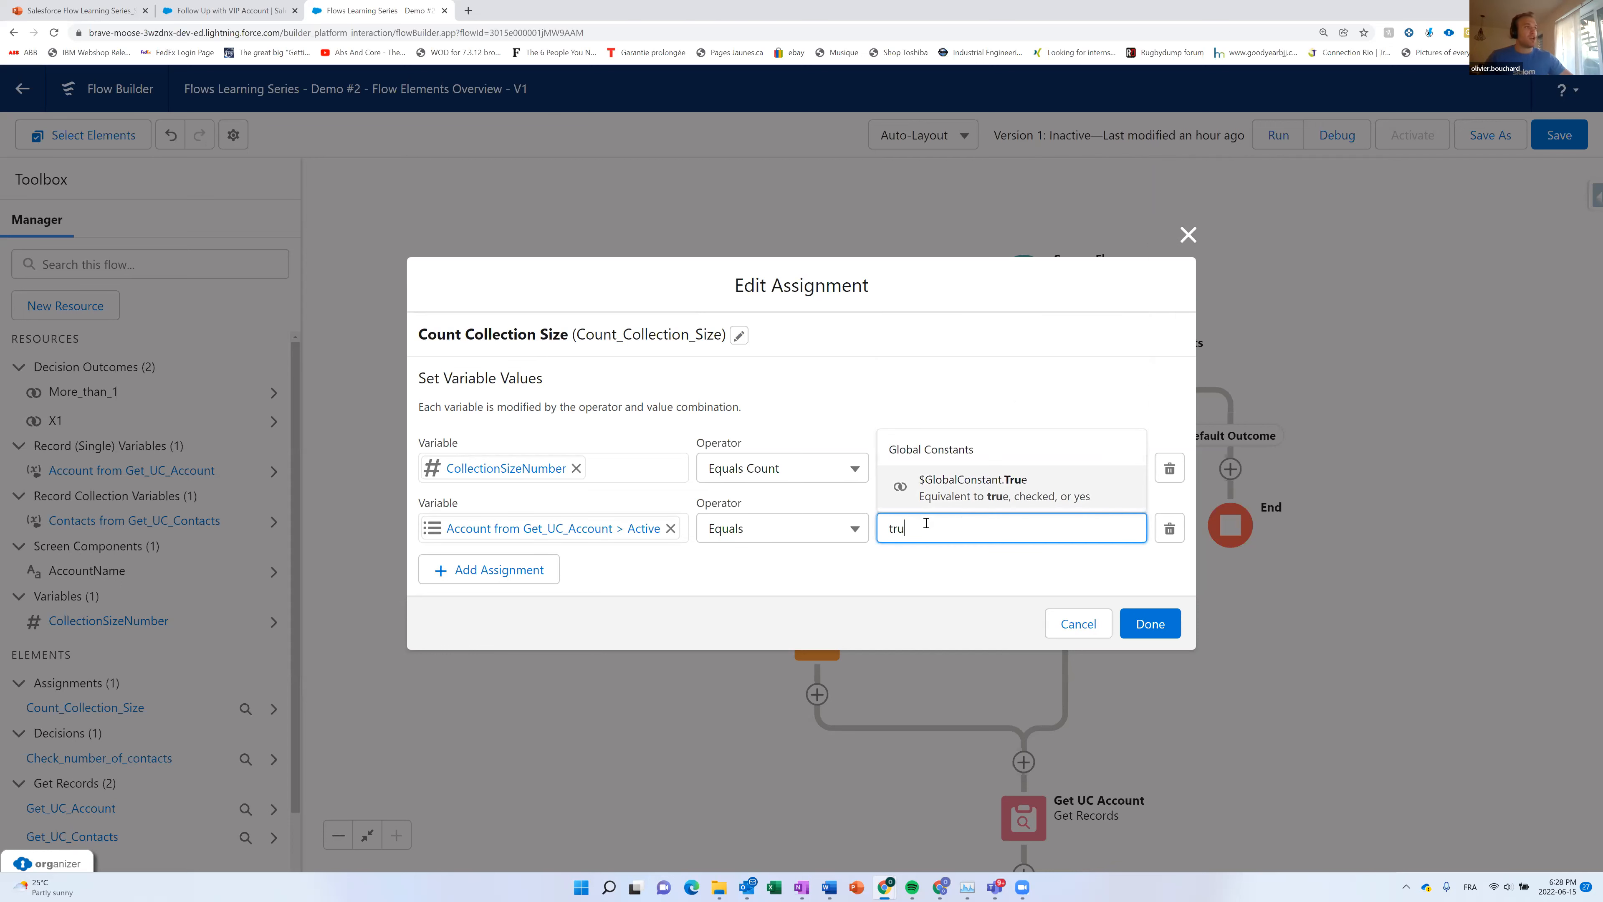
click(960, 498)
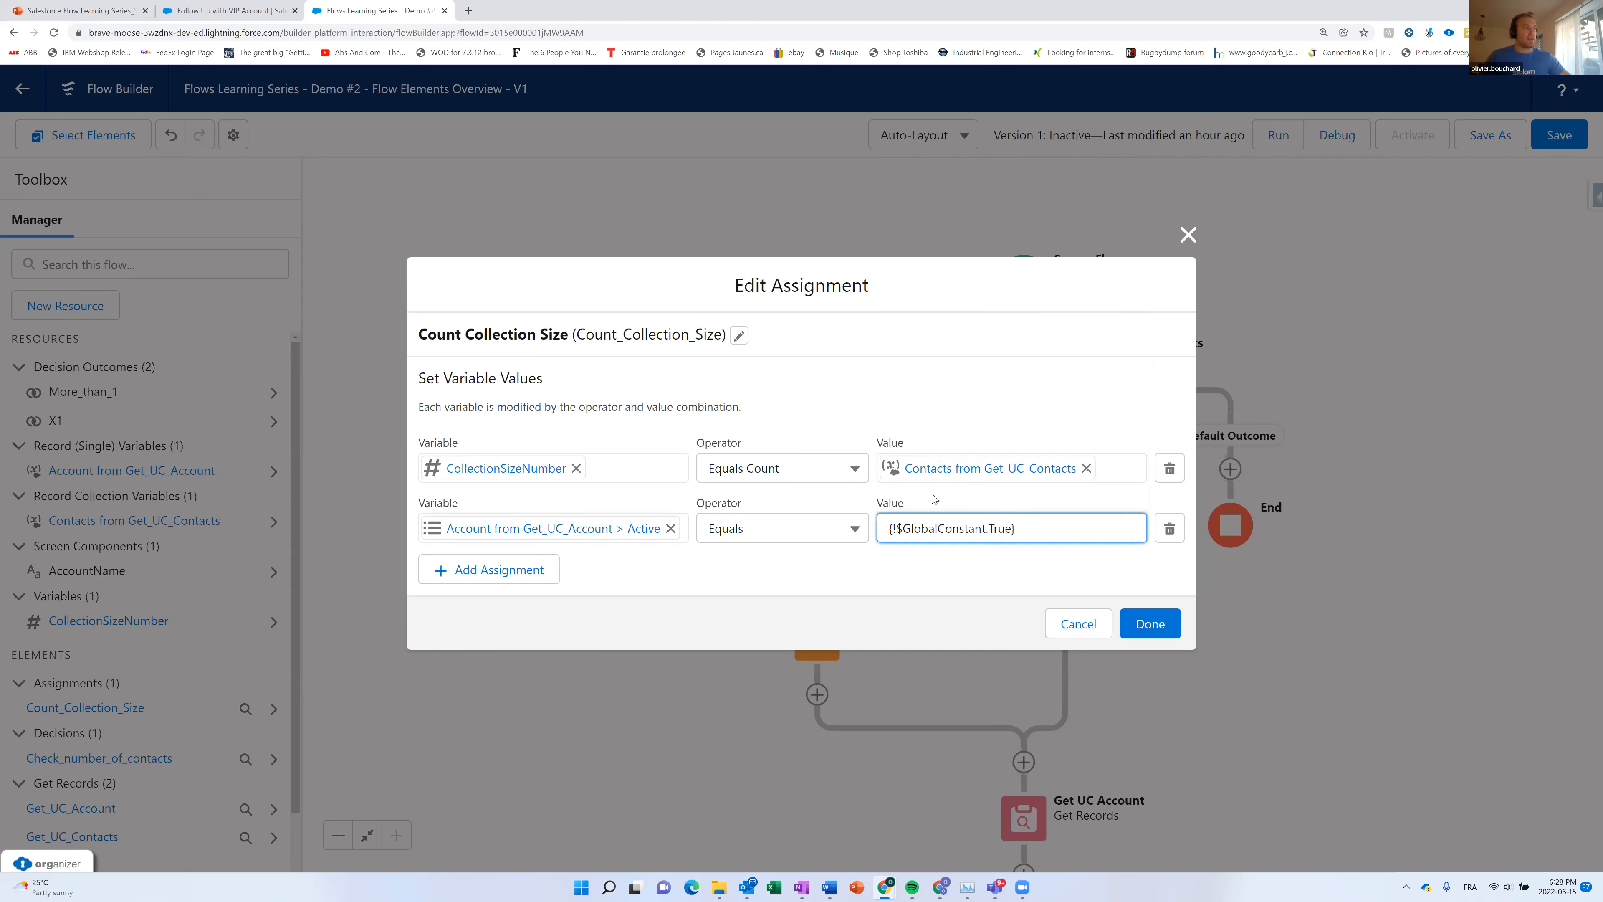
Review the operator options for the Active assignment and keep Equals.
click(796, 528)
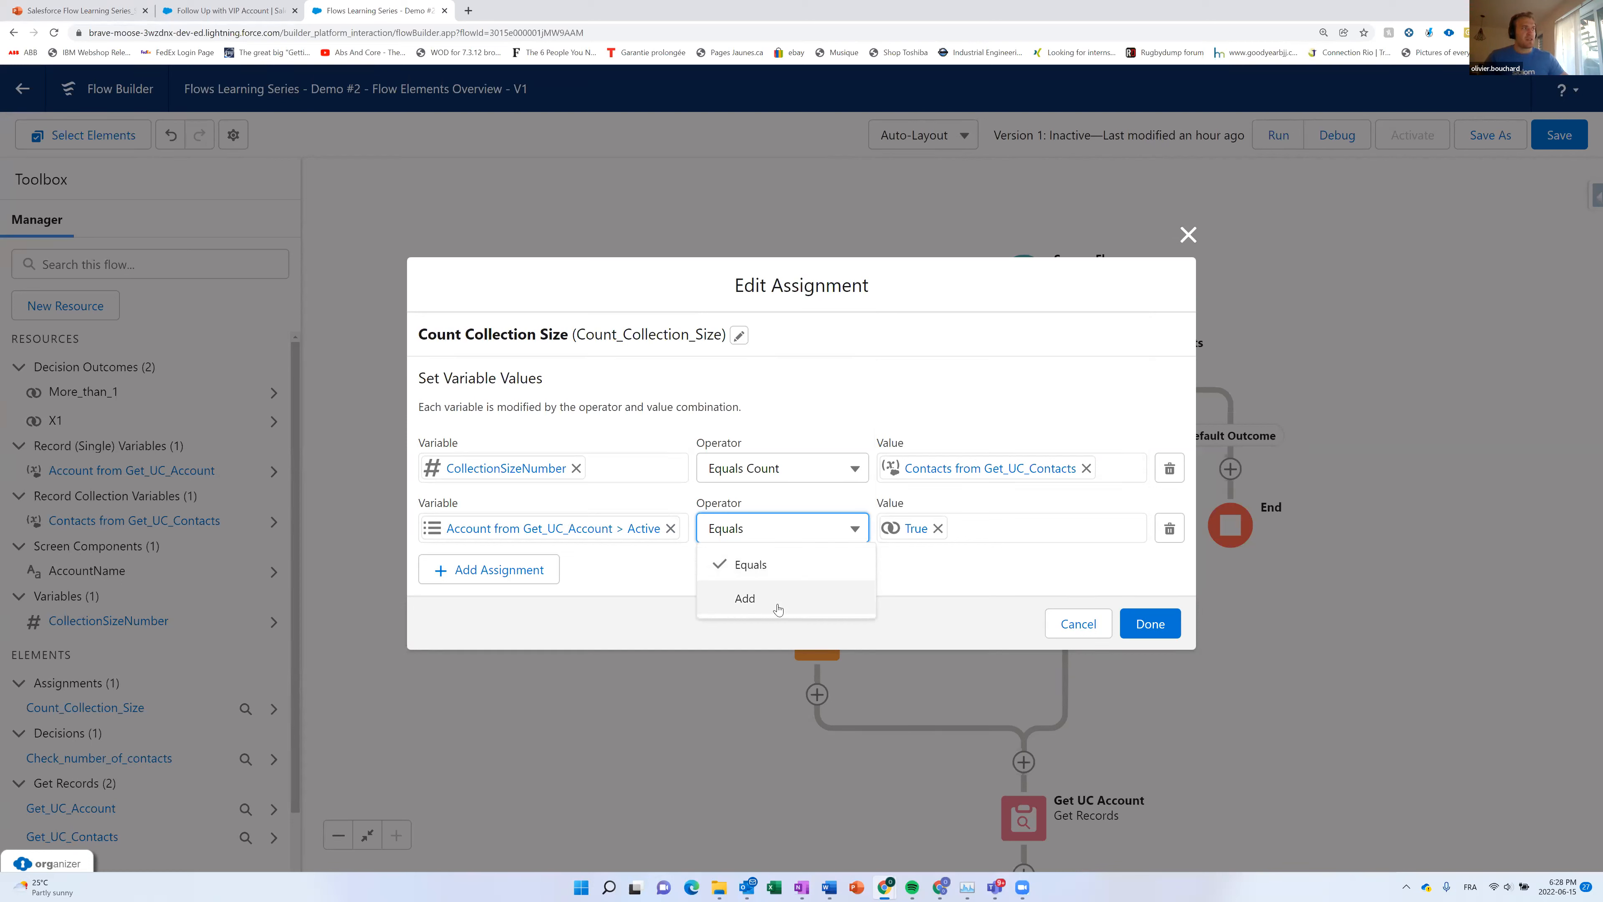
click(791, 564)
click(783, 533)
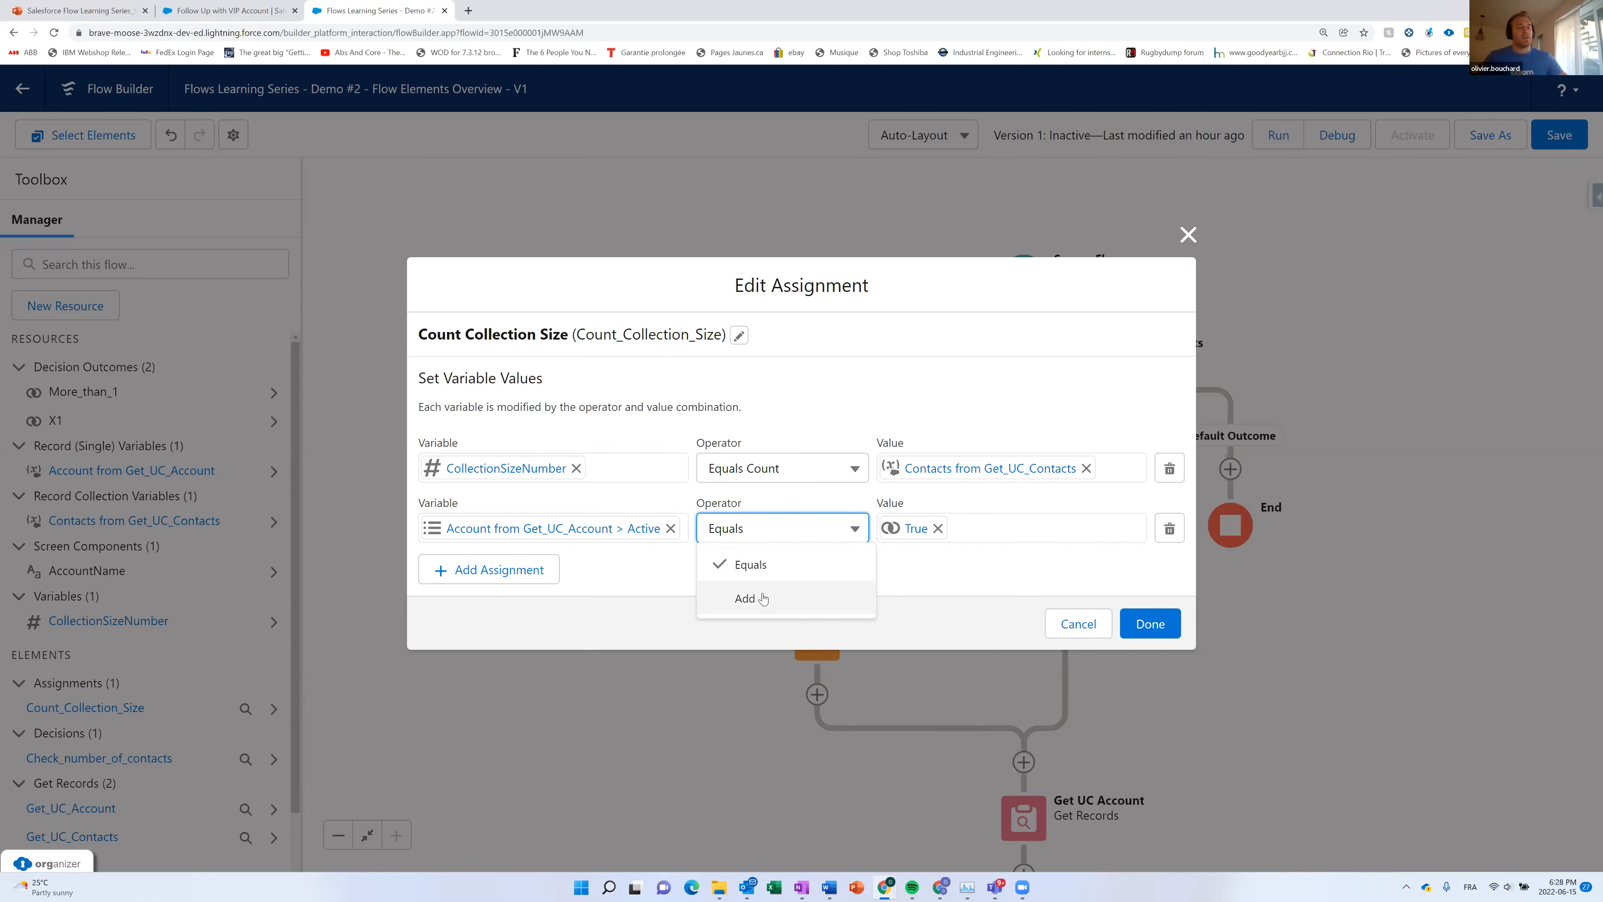
click(926, 586)
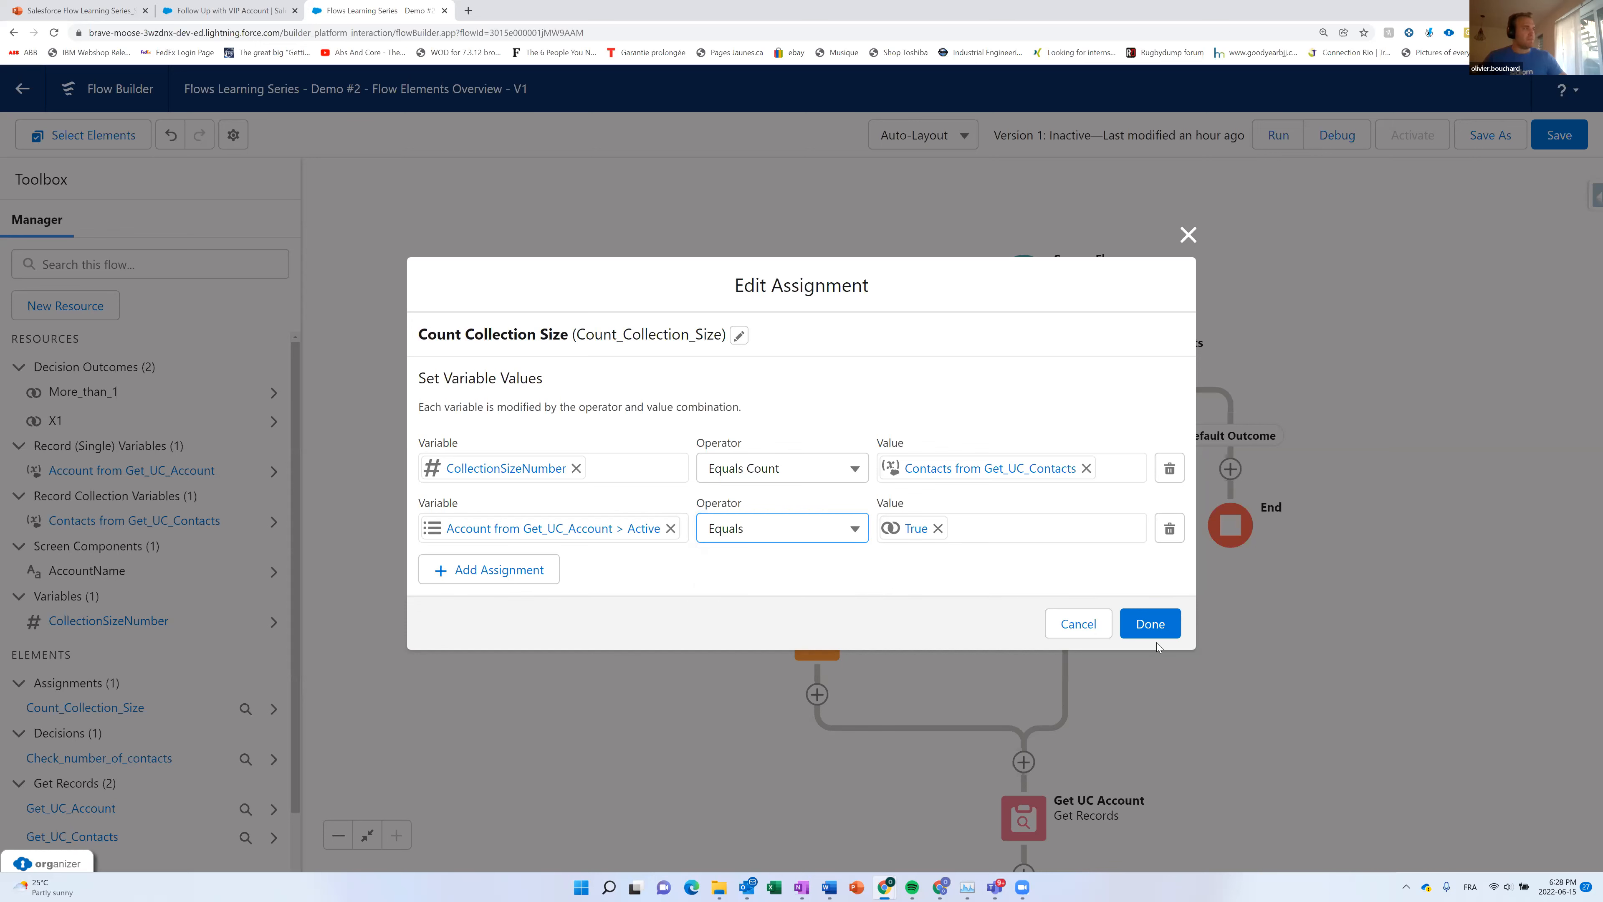
Discard the edits to the Count Collection Size assignment and return to the flow canvas.
click(1099, 640)
drag(1099, 654, 1029, 385)
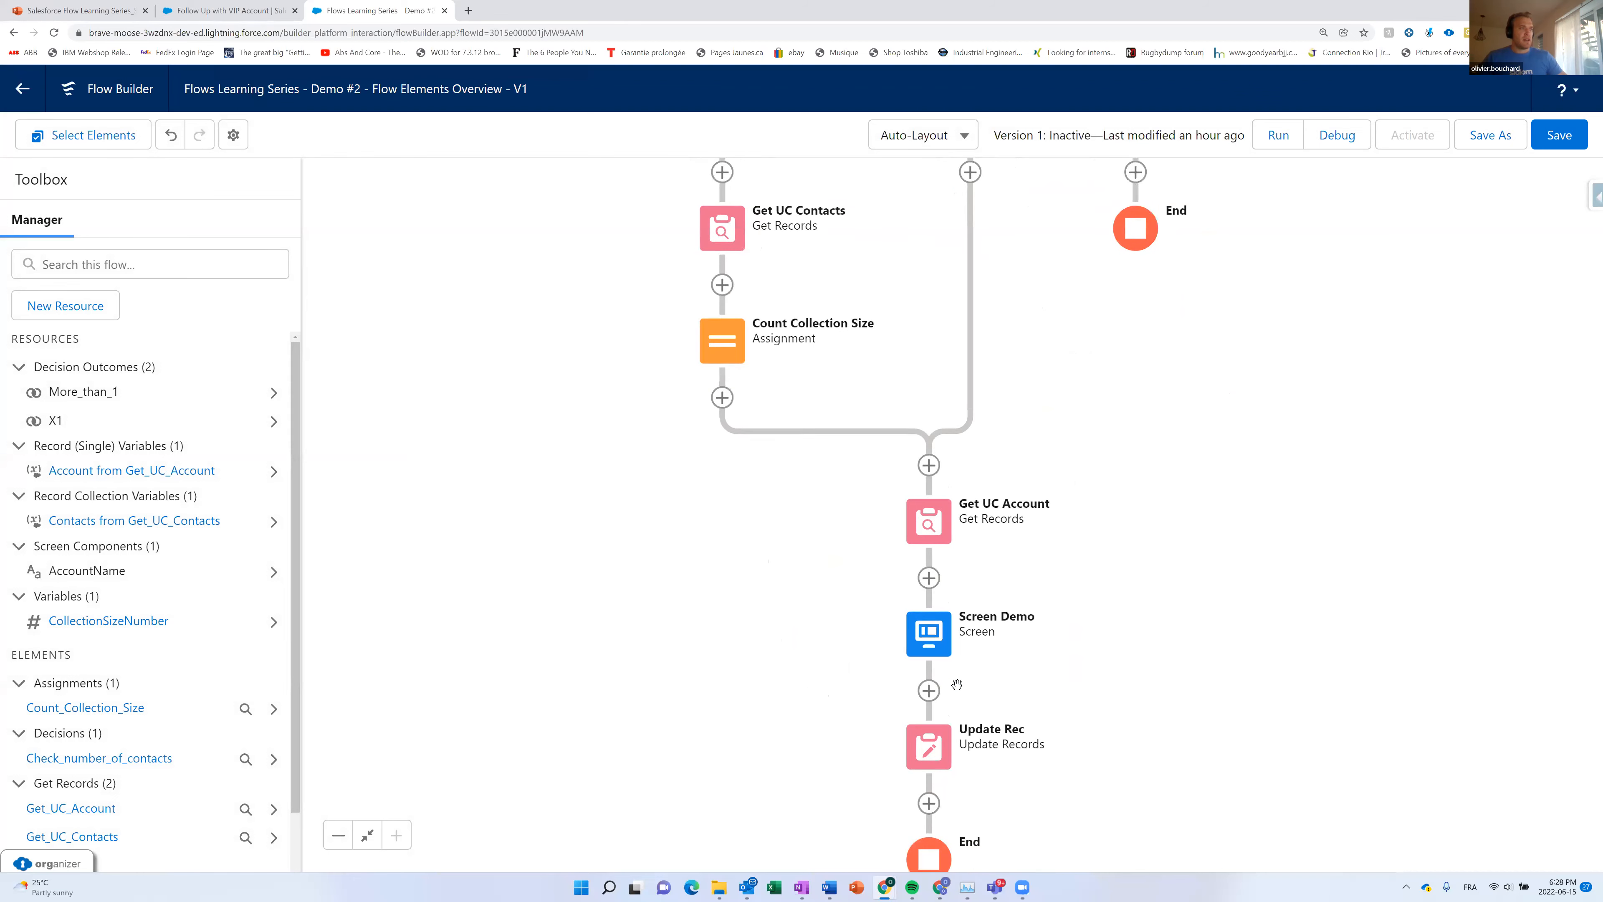
Review the input components available in Screen Demo and its AccountName display text, closing the screen editor without changes.
double_click(935, 639)
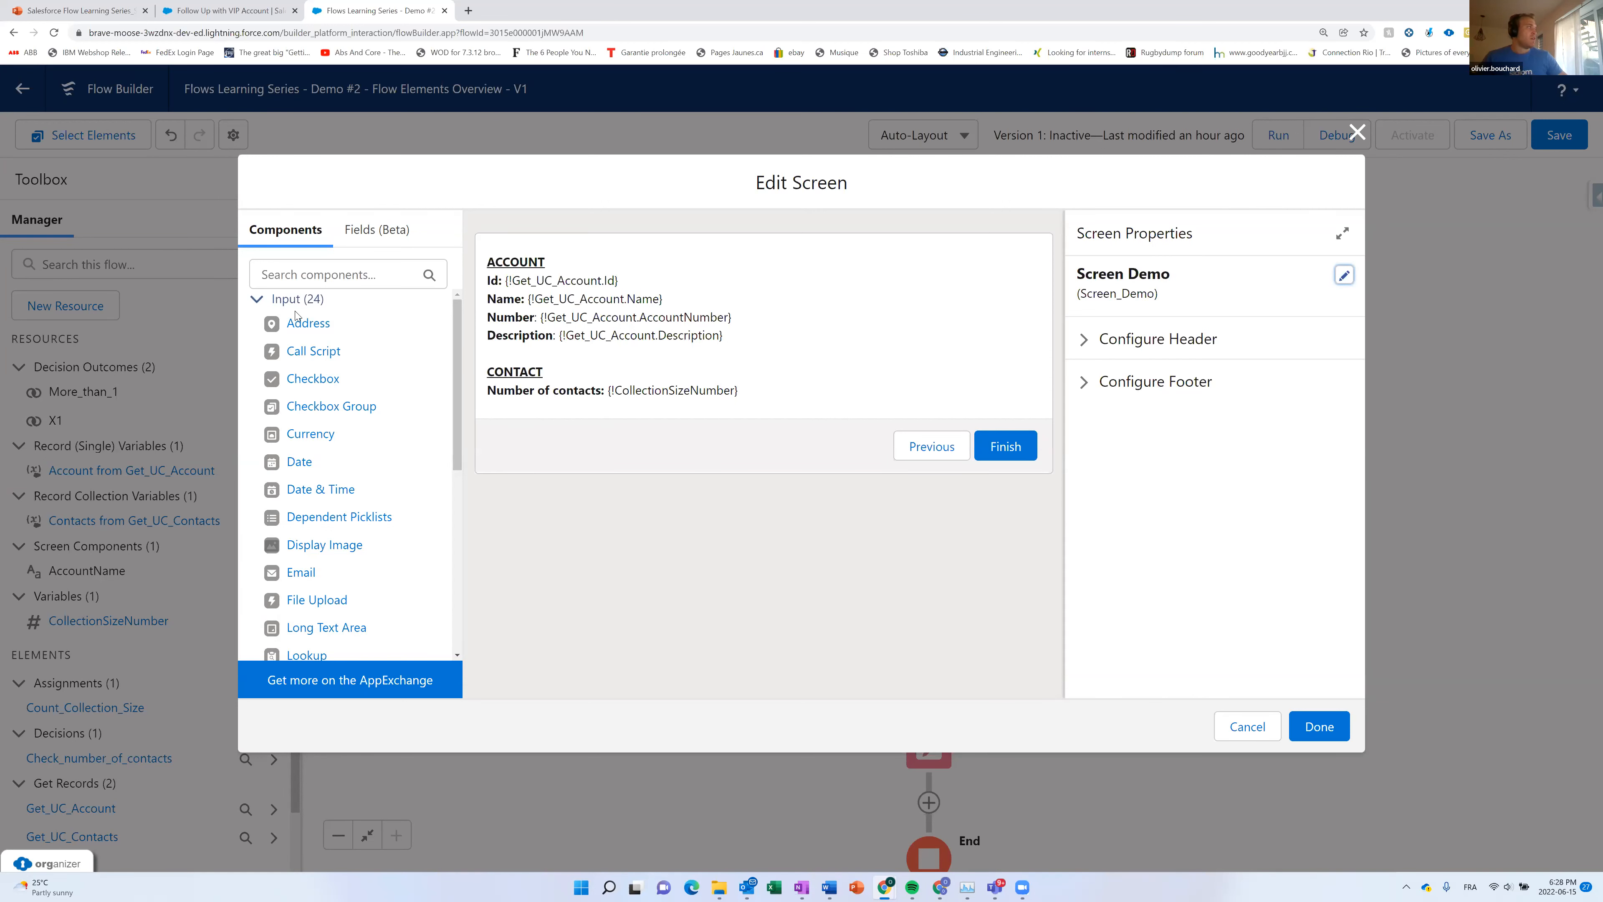
scroll(324, 341, down, 3)
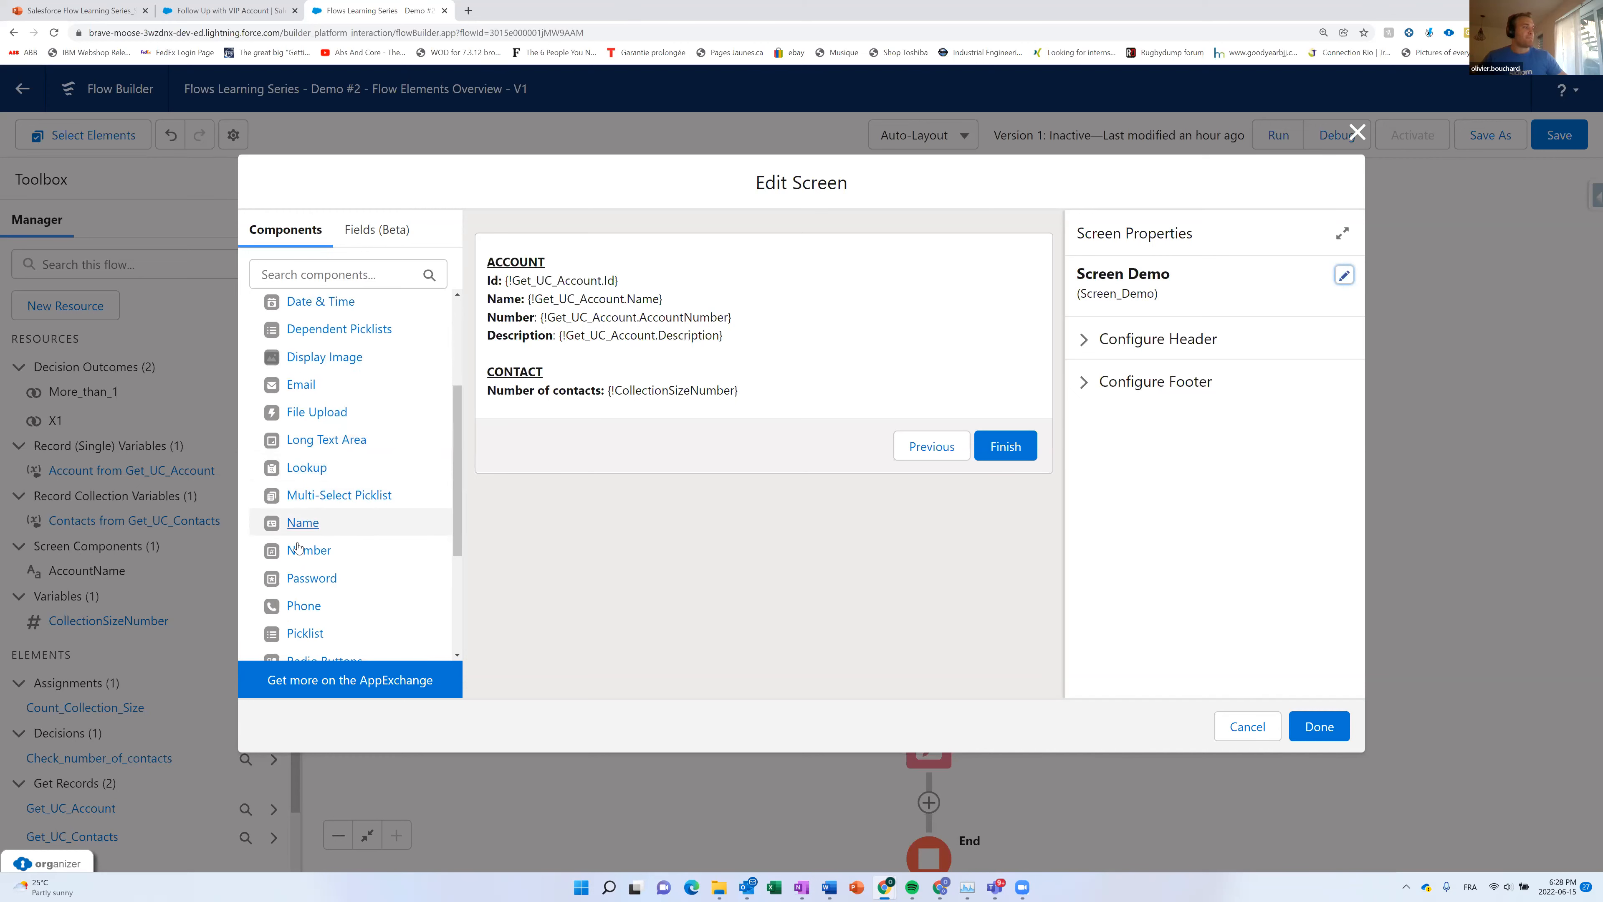
scroll(307, 476, down, 2)
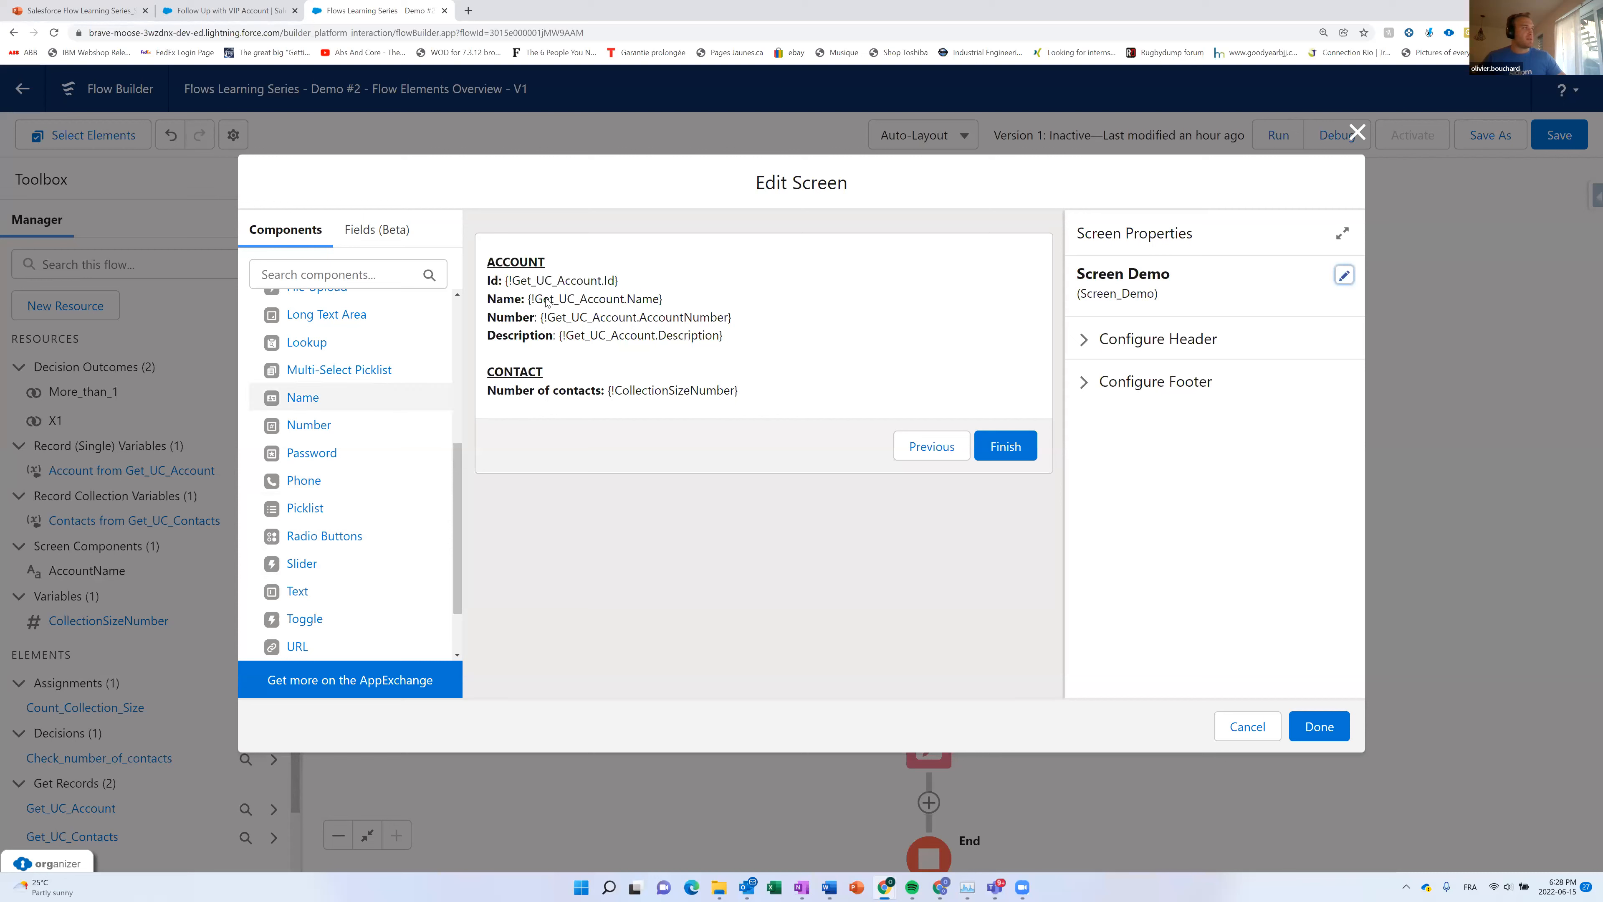
click(667, 292)
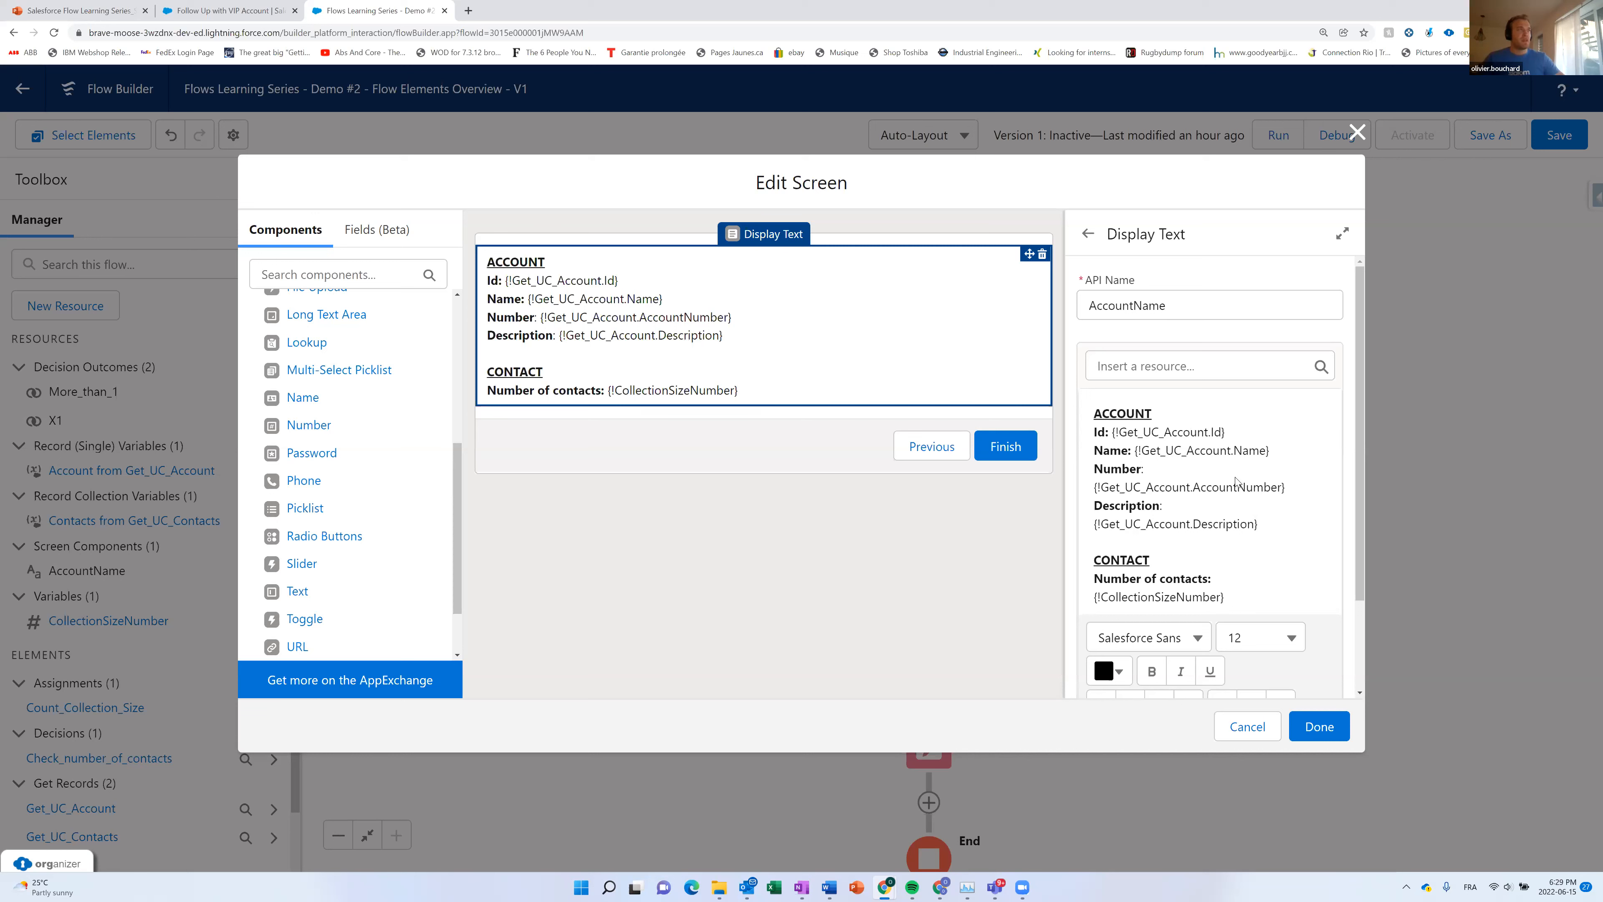
scroll(1236, 480, down, 3)
scroll(1187, 379, up, 3)
click(1246, 726)
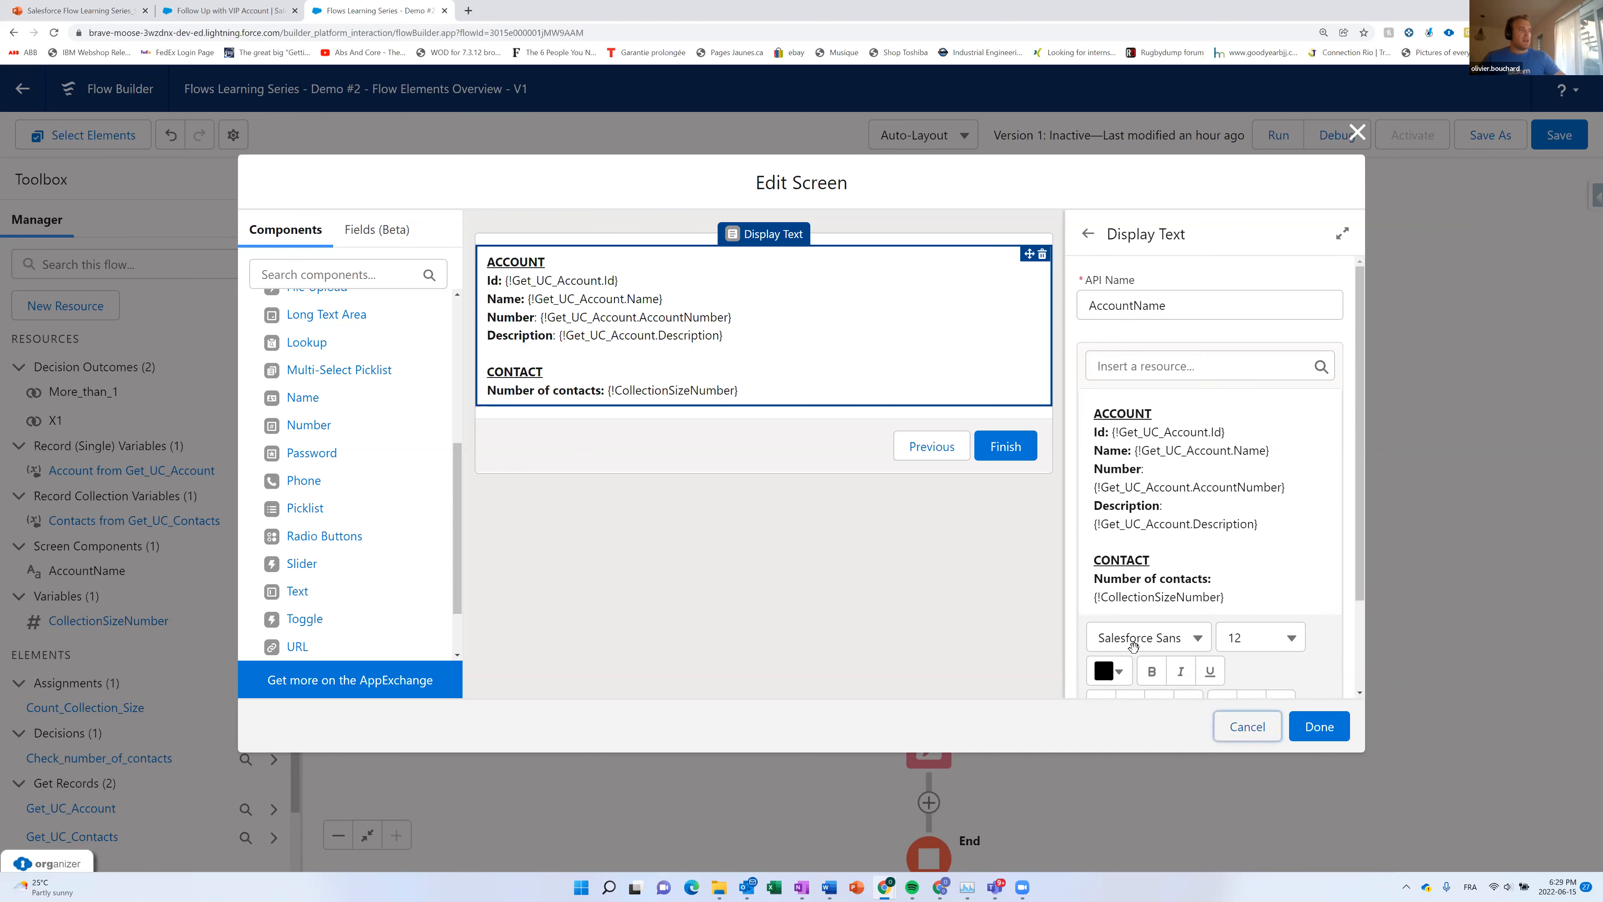
Try switching Update Rec to specify conditions to identify records and set fields individually, with Account as the object.
drag(1059, 623, 1026, 517)
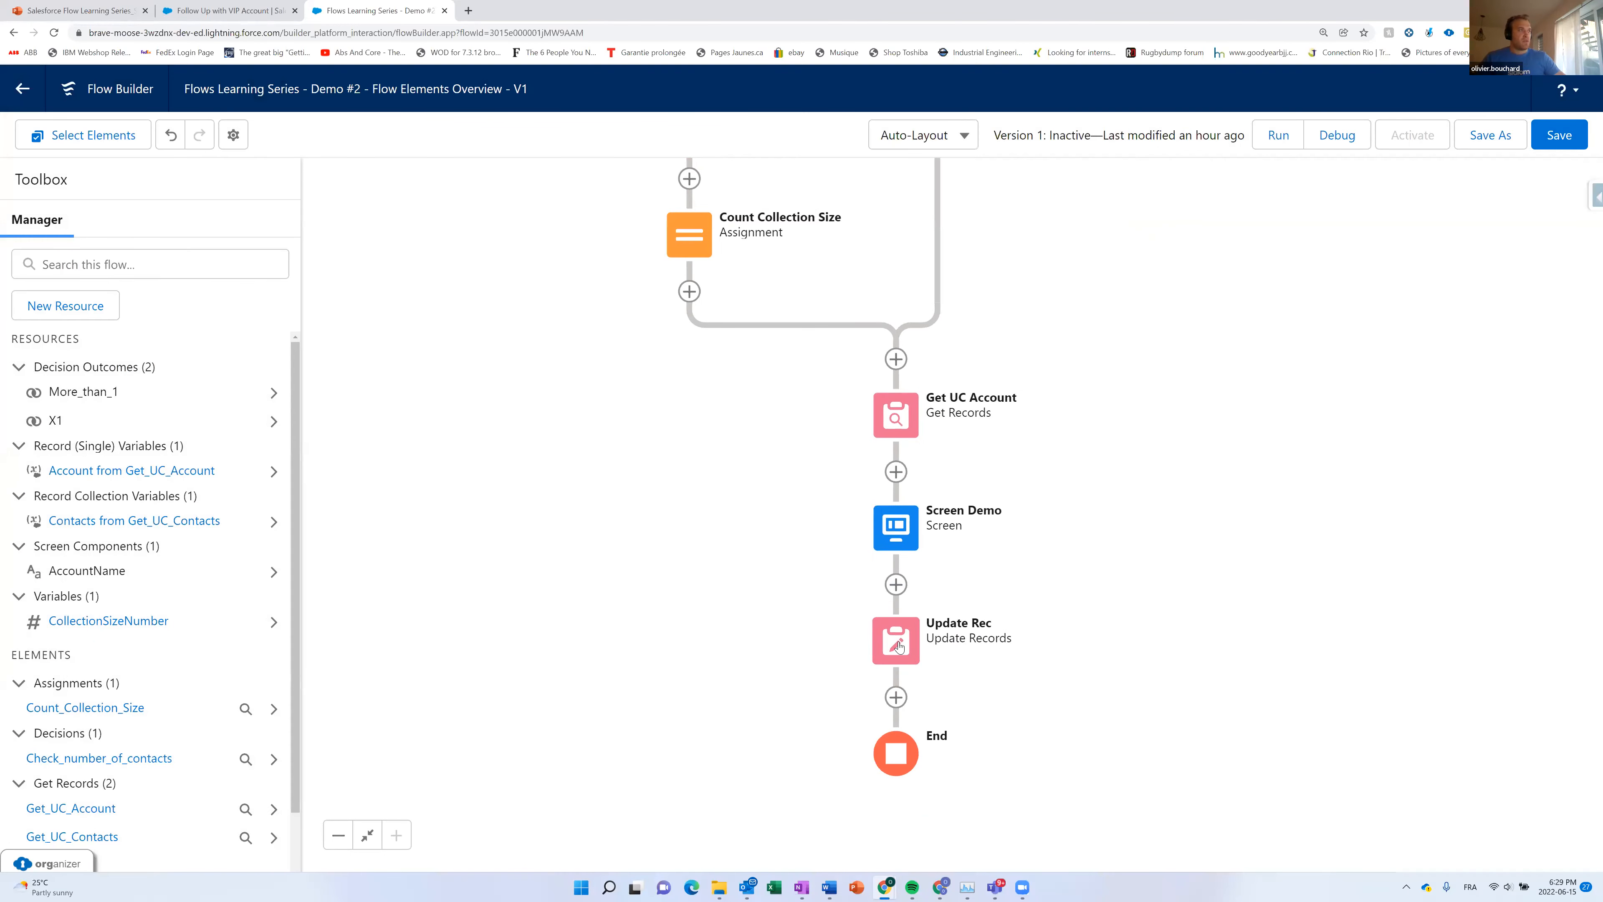
click(900, 647)
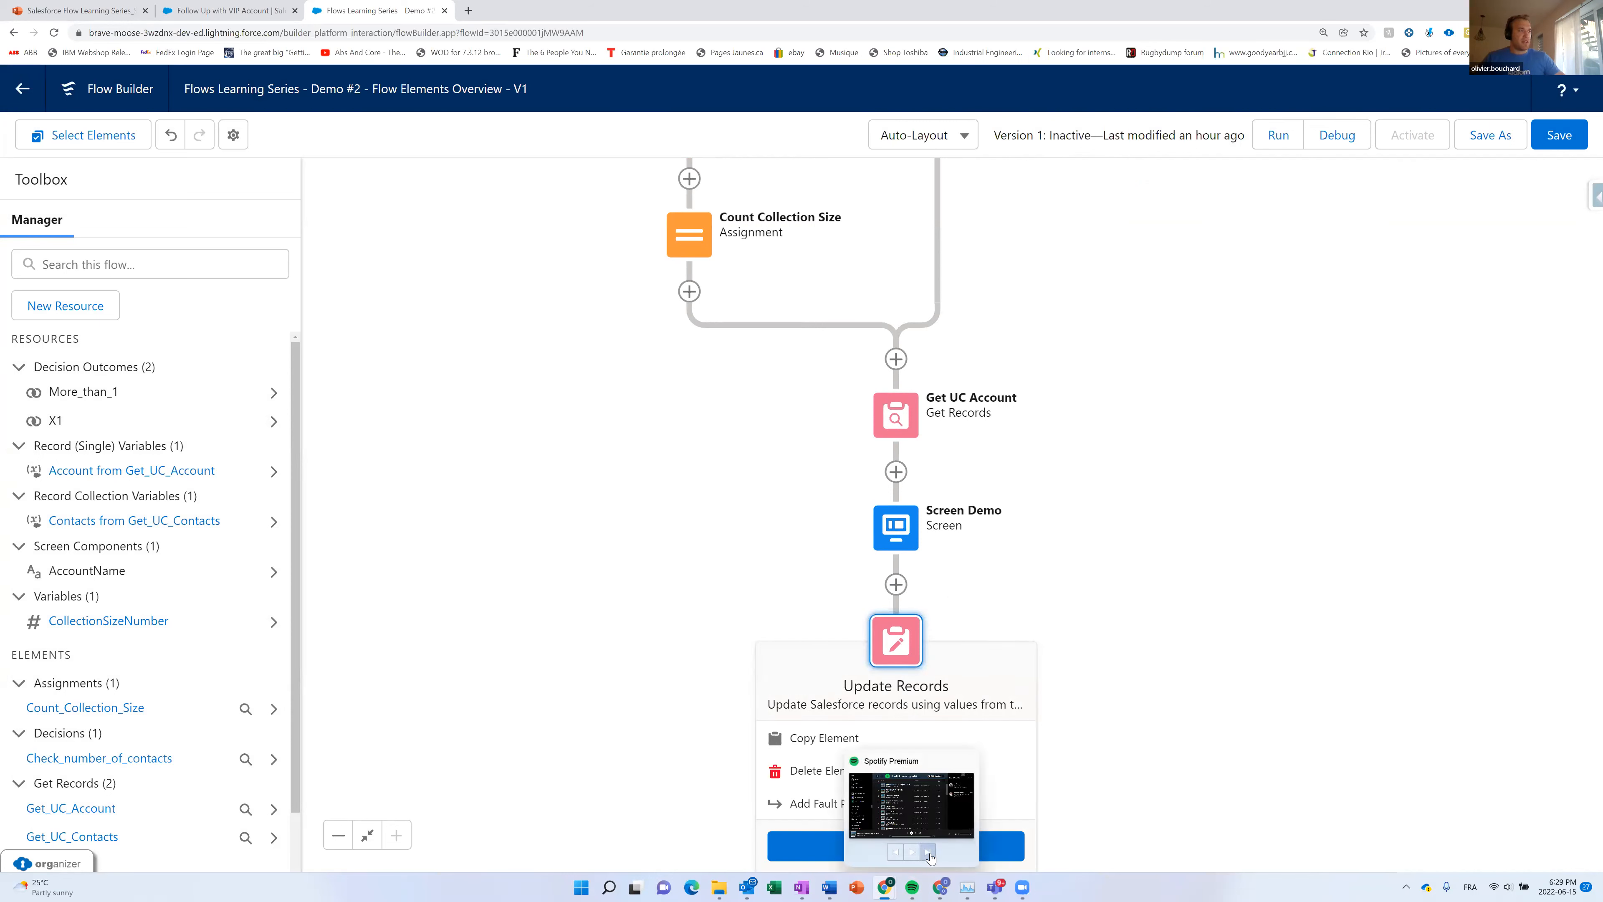
click(998, 848)
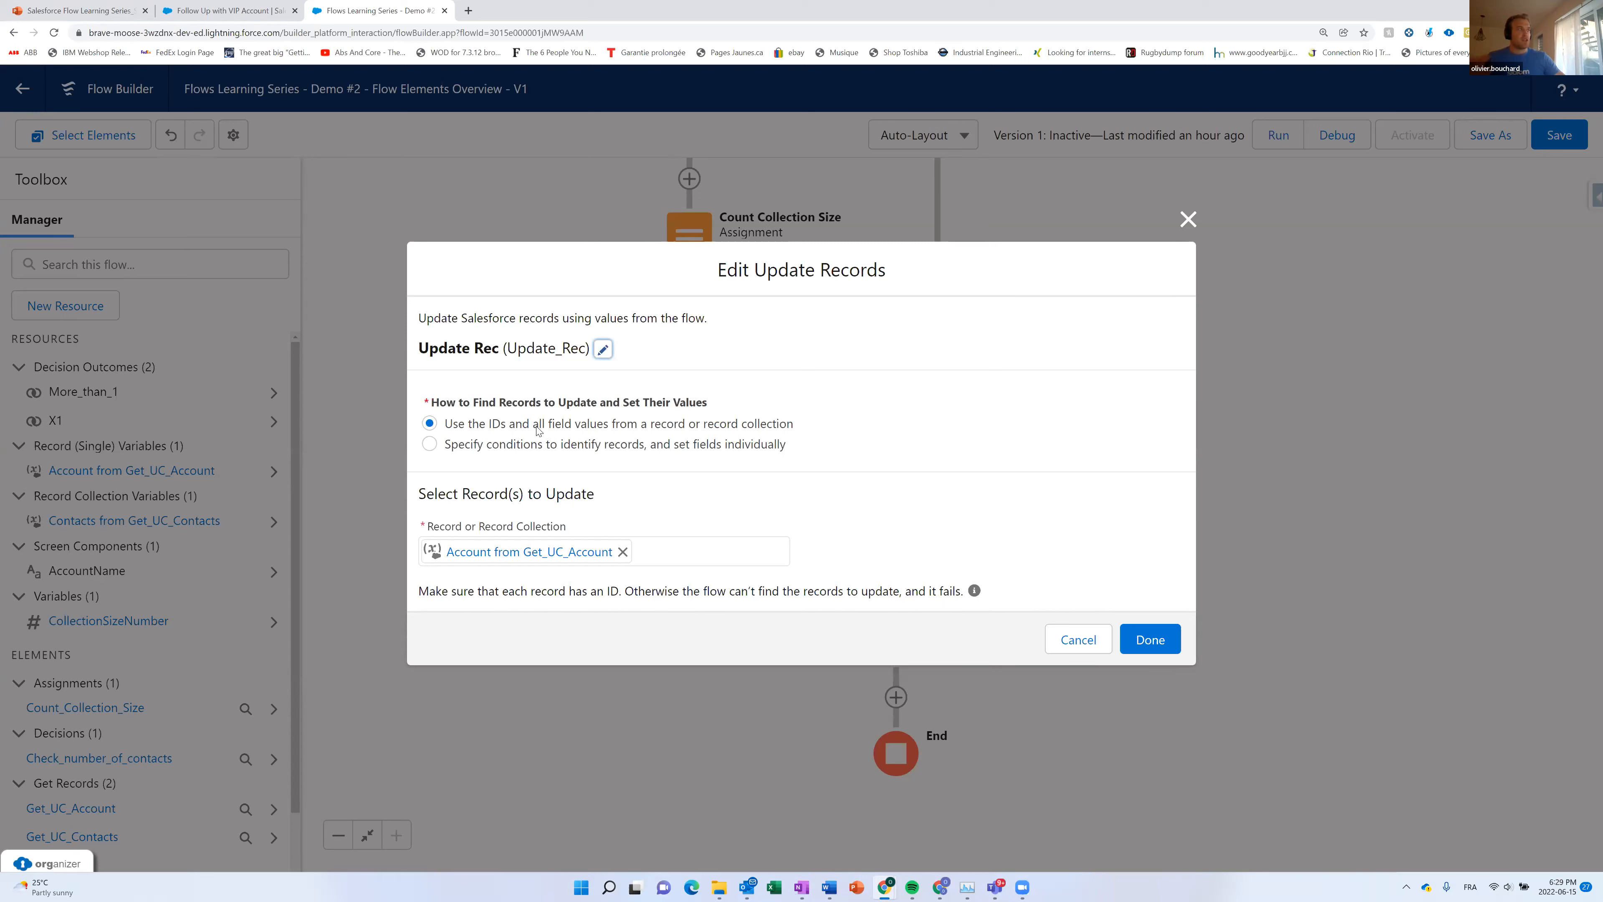
click(516, 447)
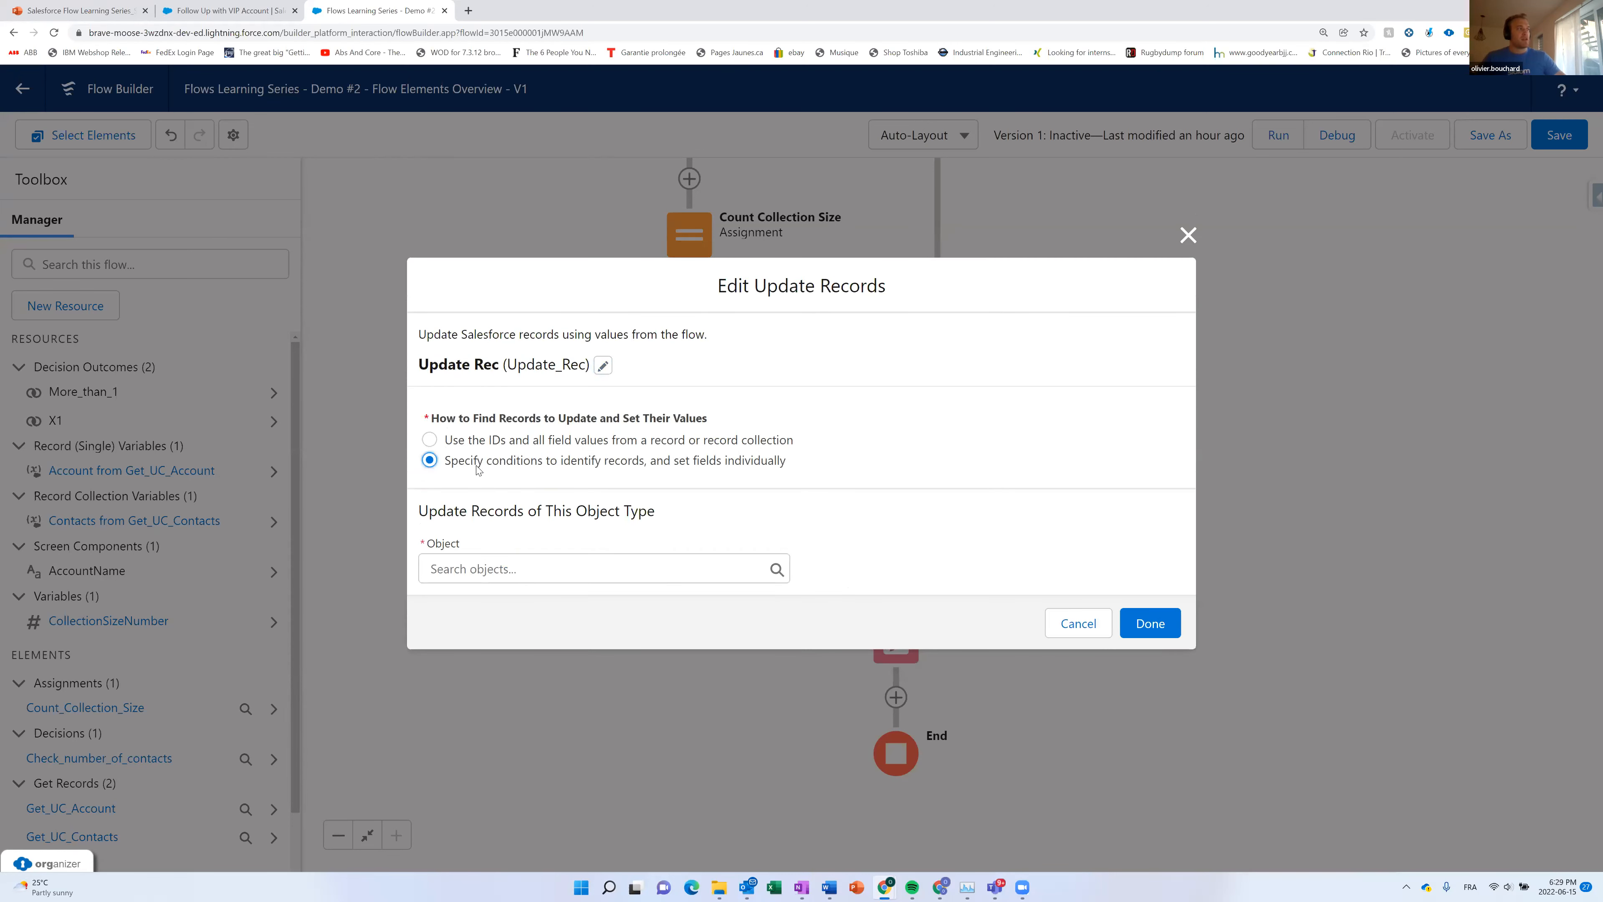
click(483, 575)
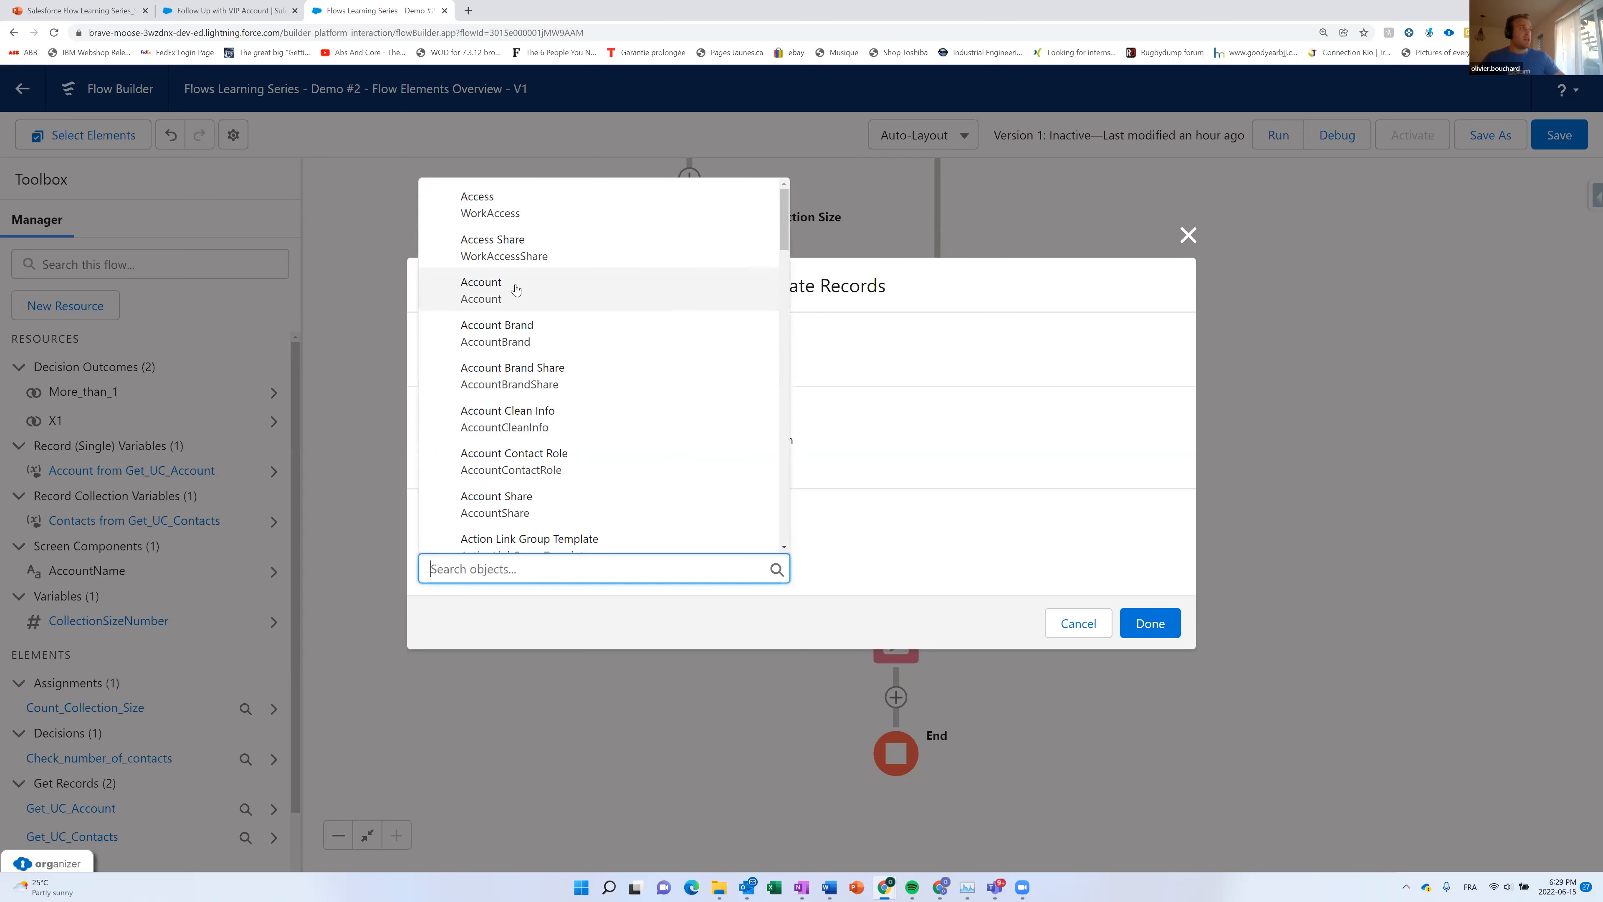
click(517, 290)
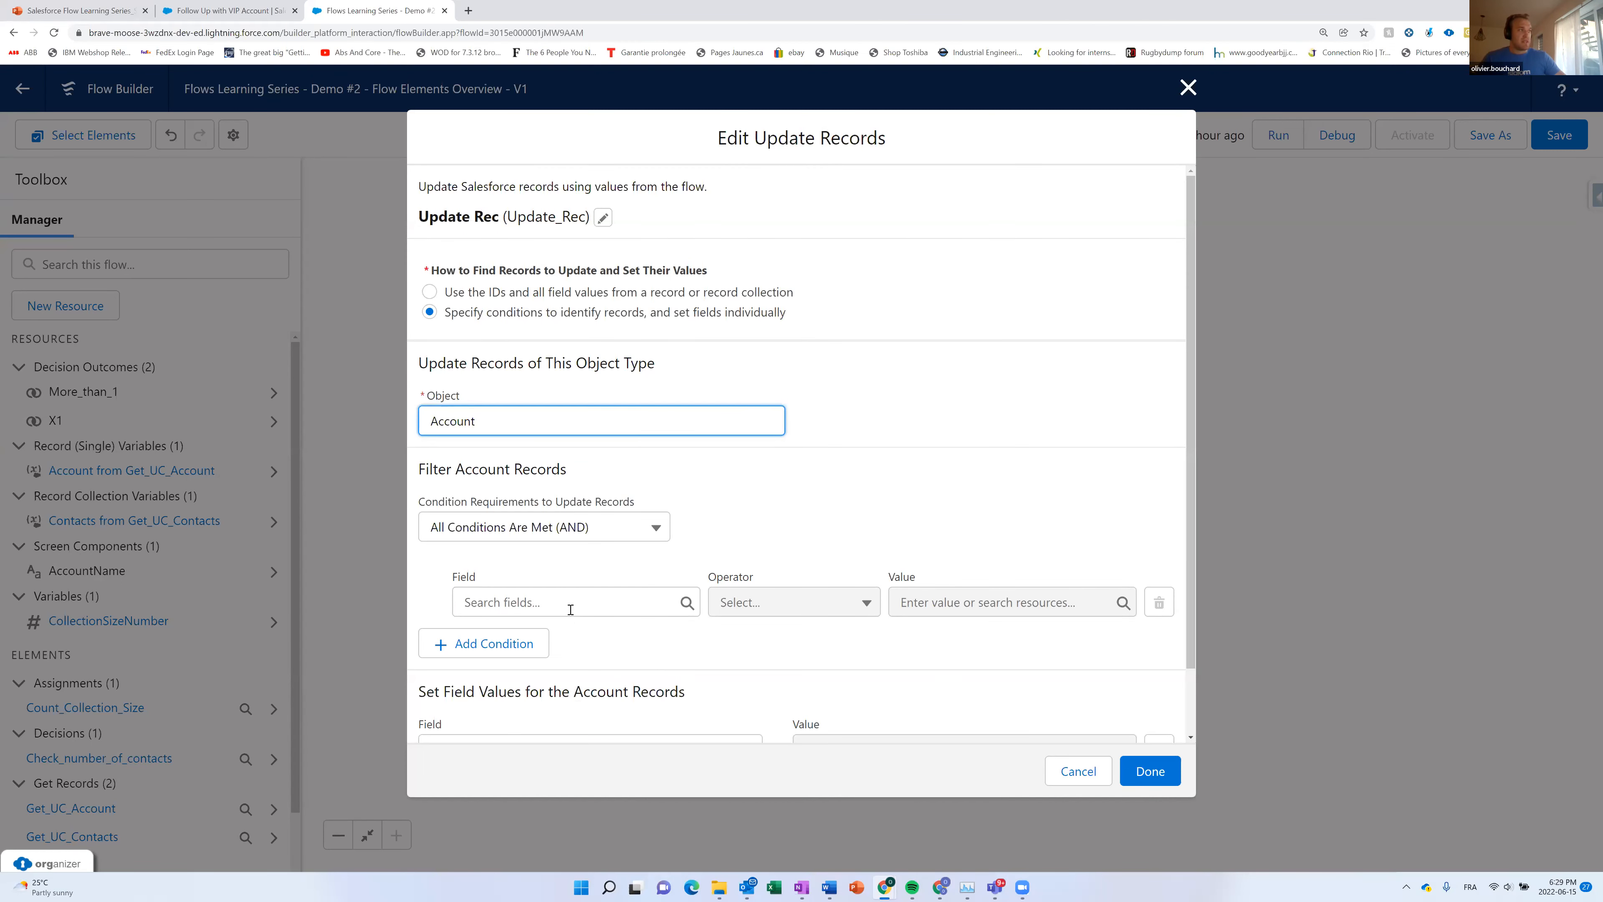
Try choosing Active__c as the field to set, view the fields available for the filter condition, and discard the Update Rec edits.
scroll(846, 512, down, 1)
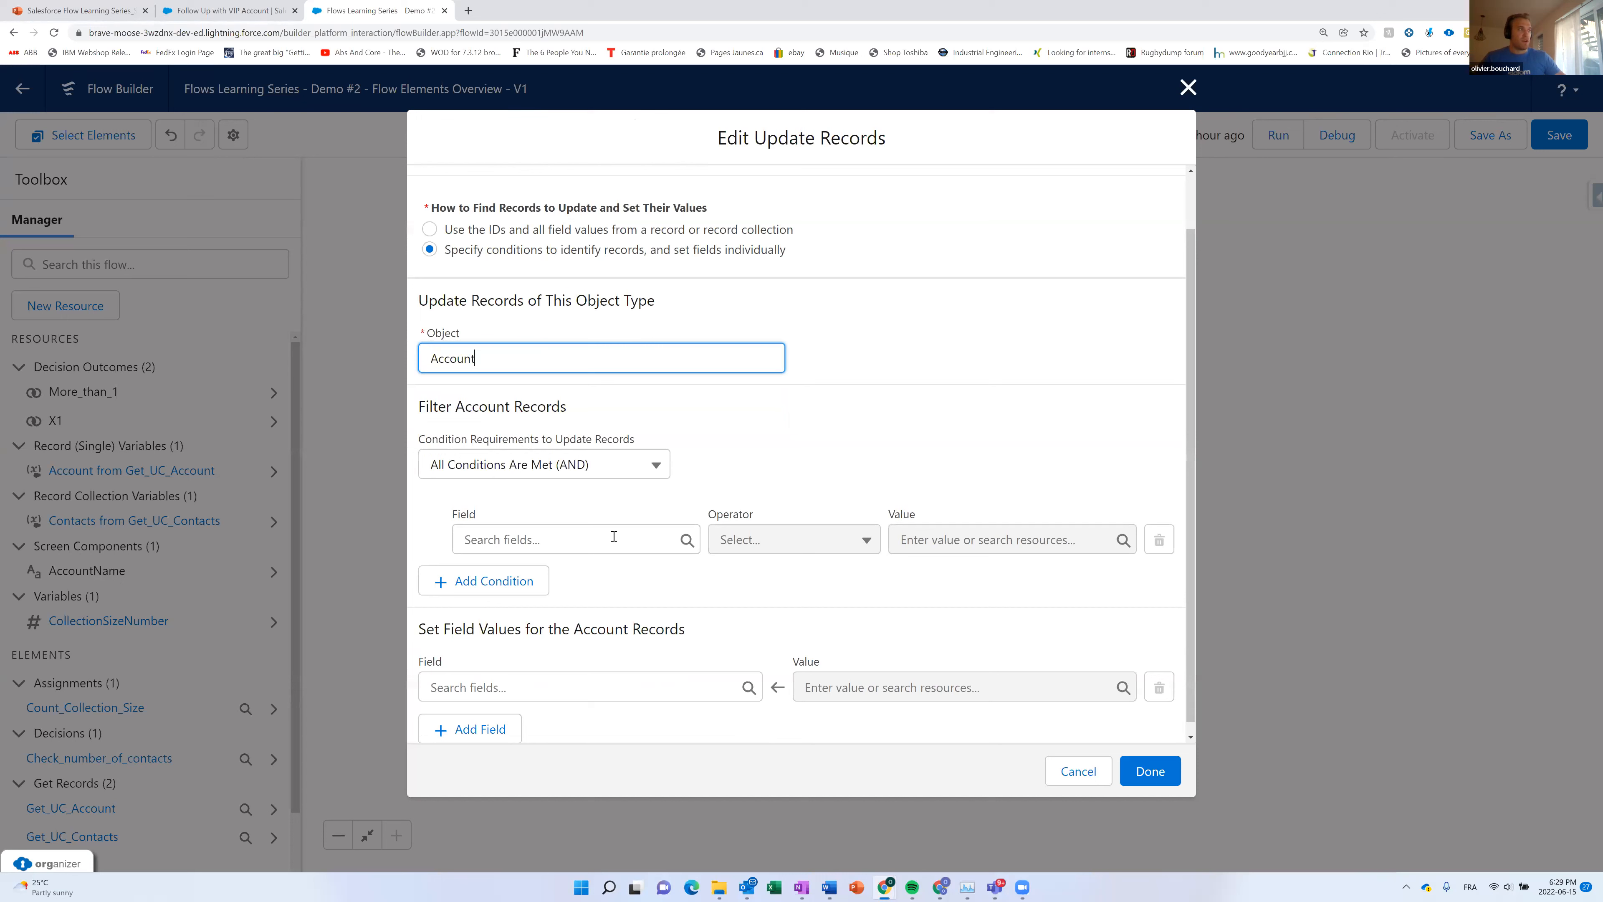
click(594, 706)
click(592, 694)
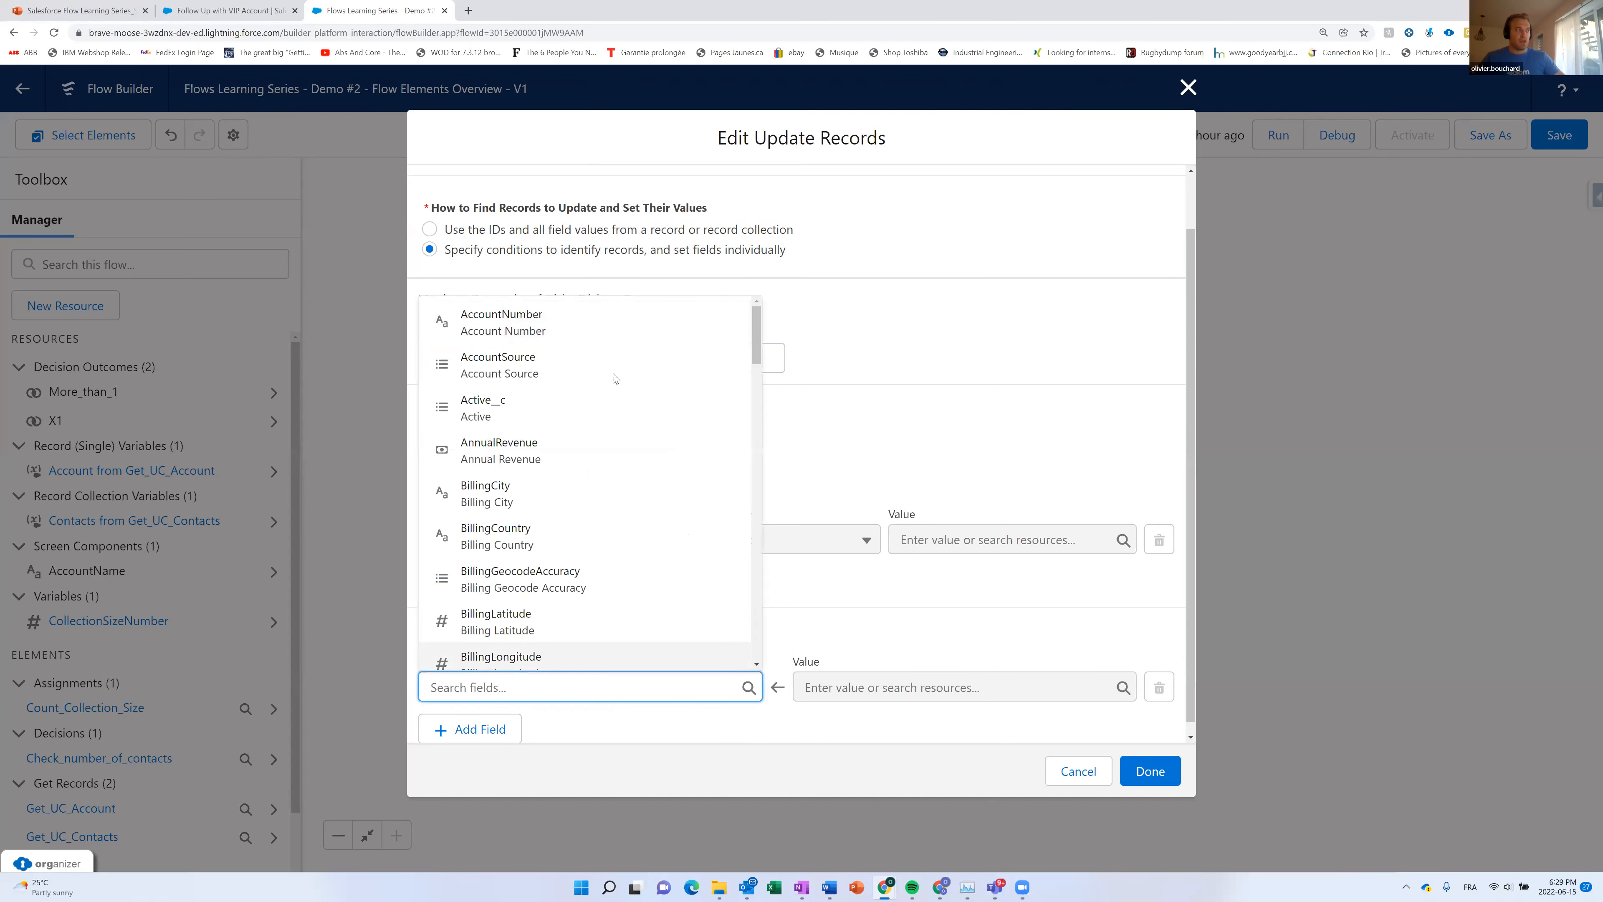
click(607, 409)
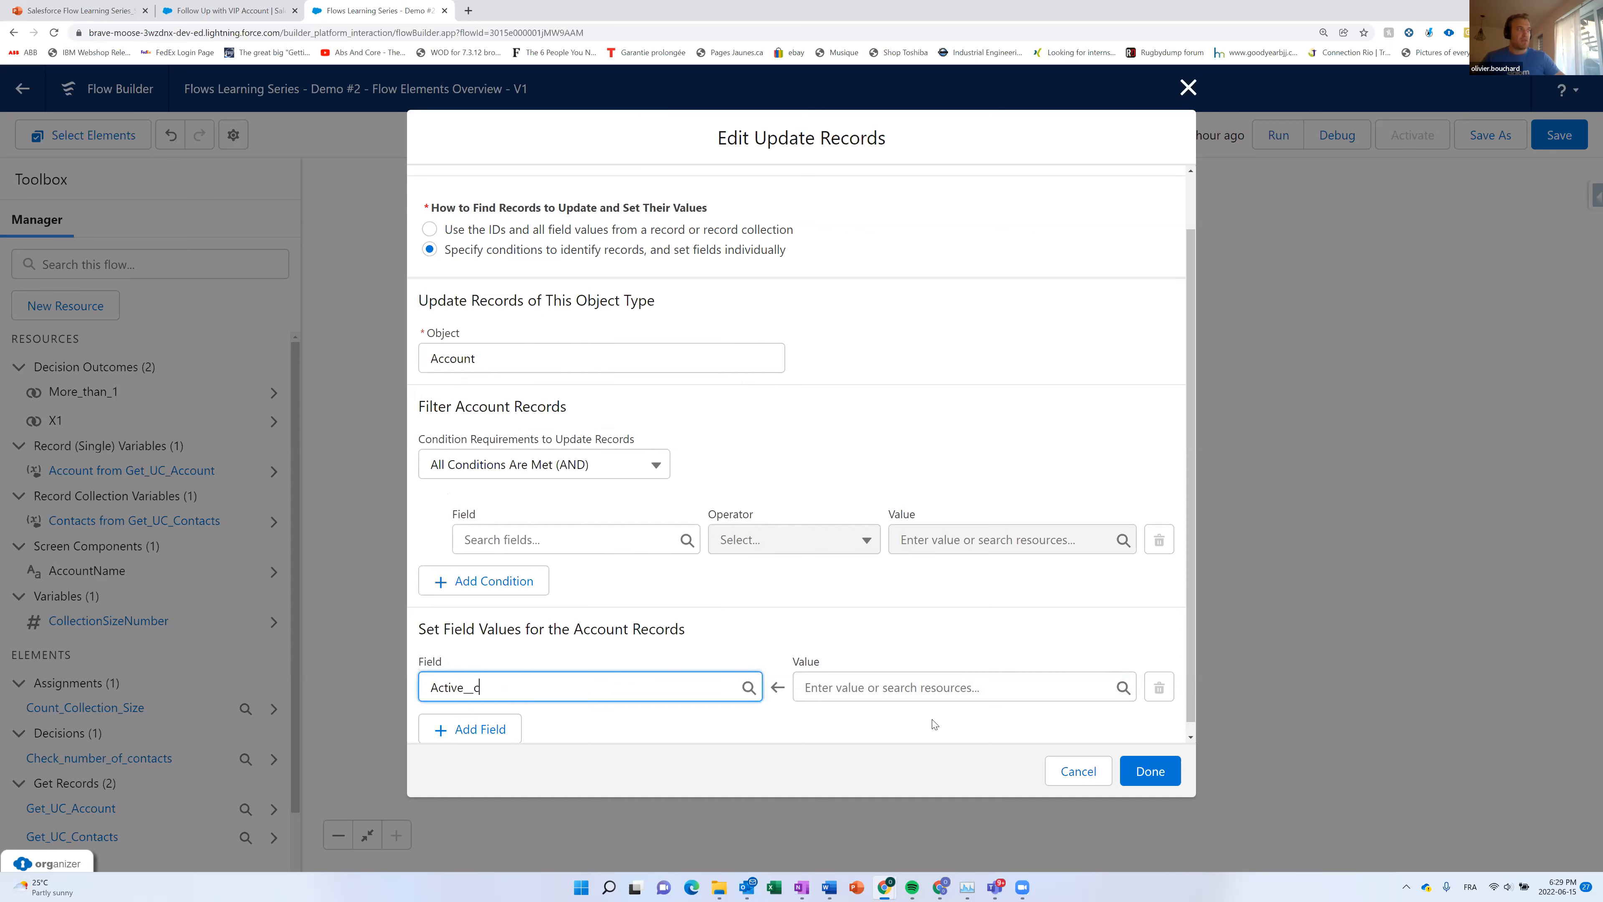
click(596, 535)
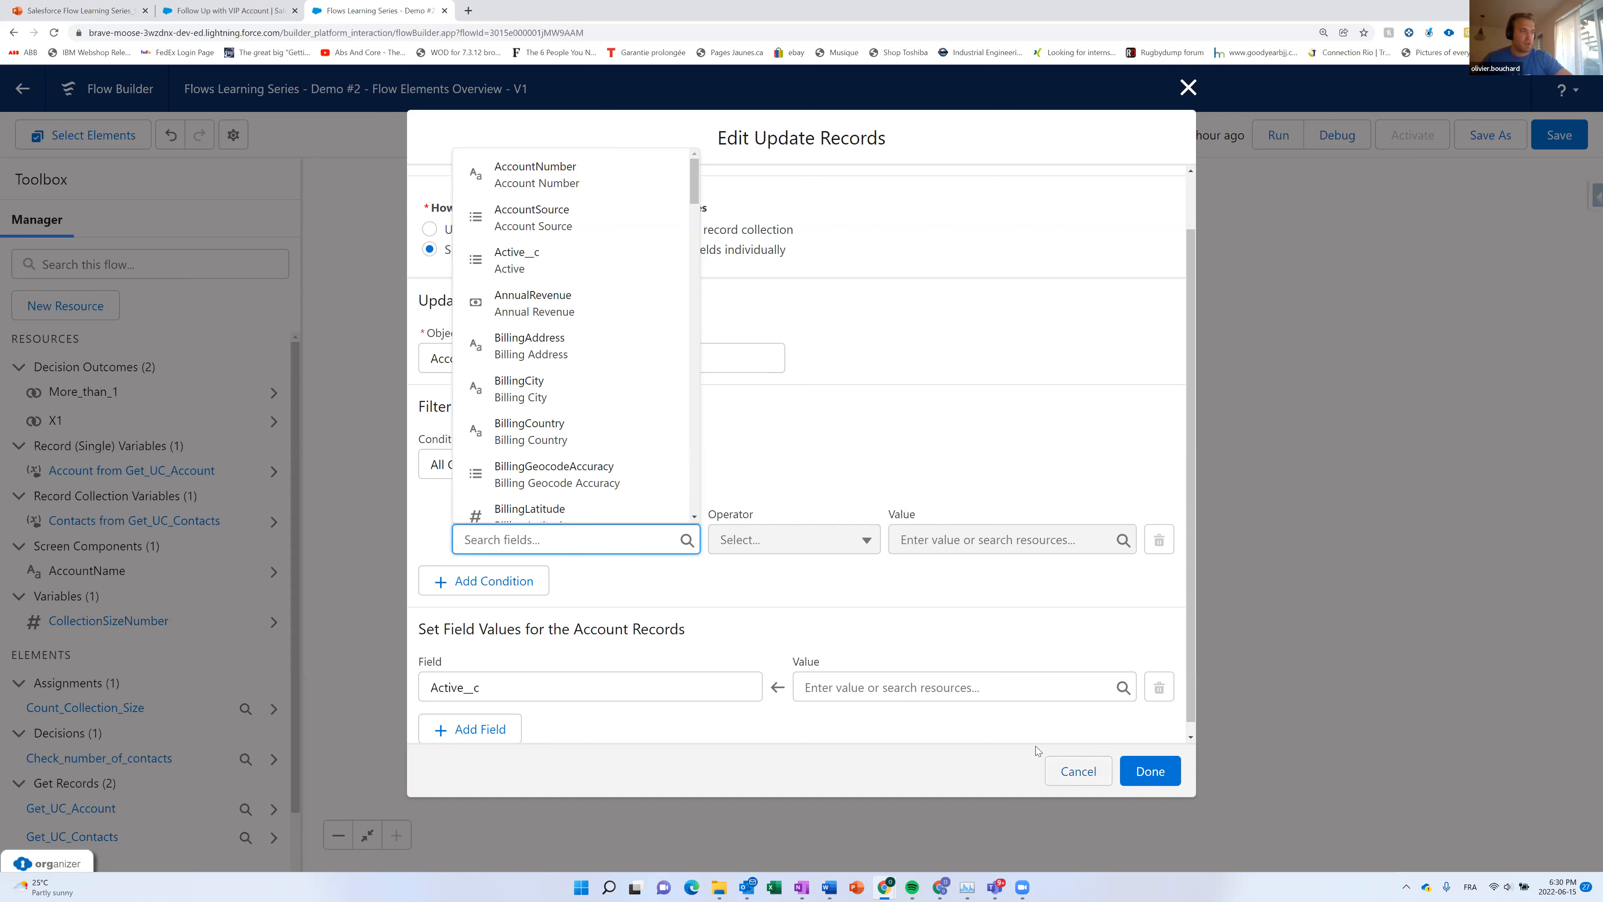
click(1078, 771)
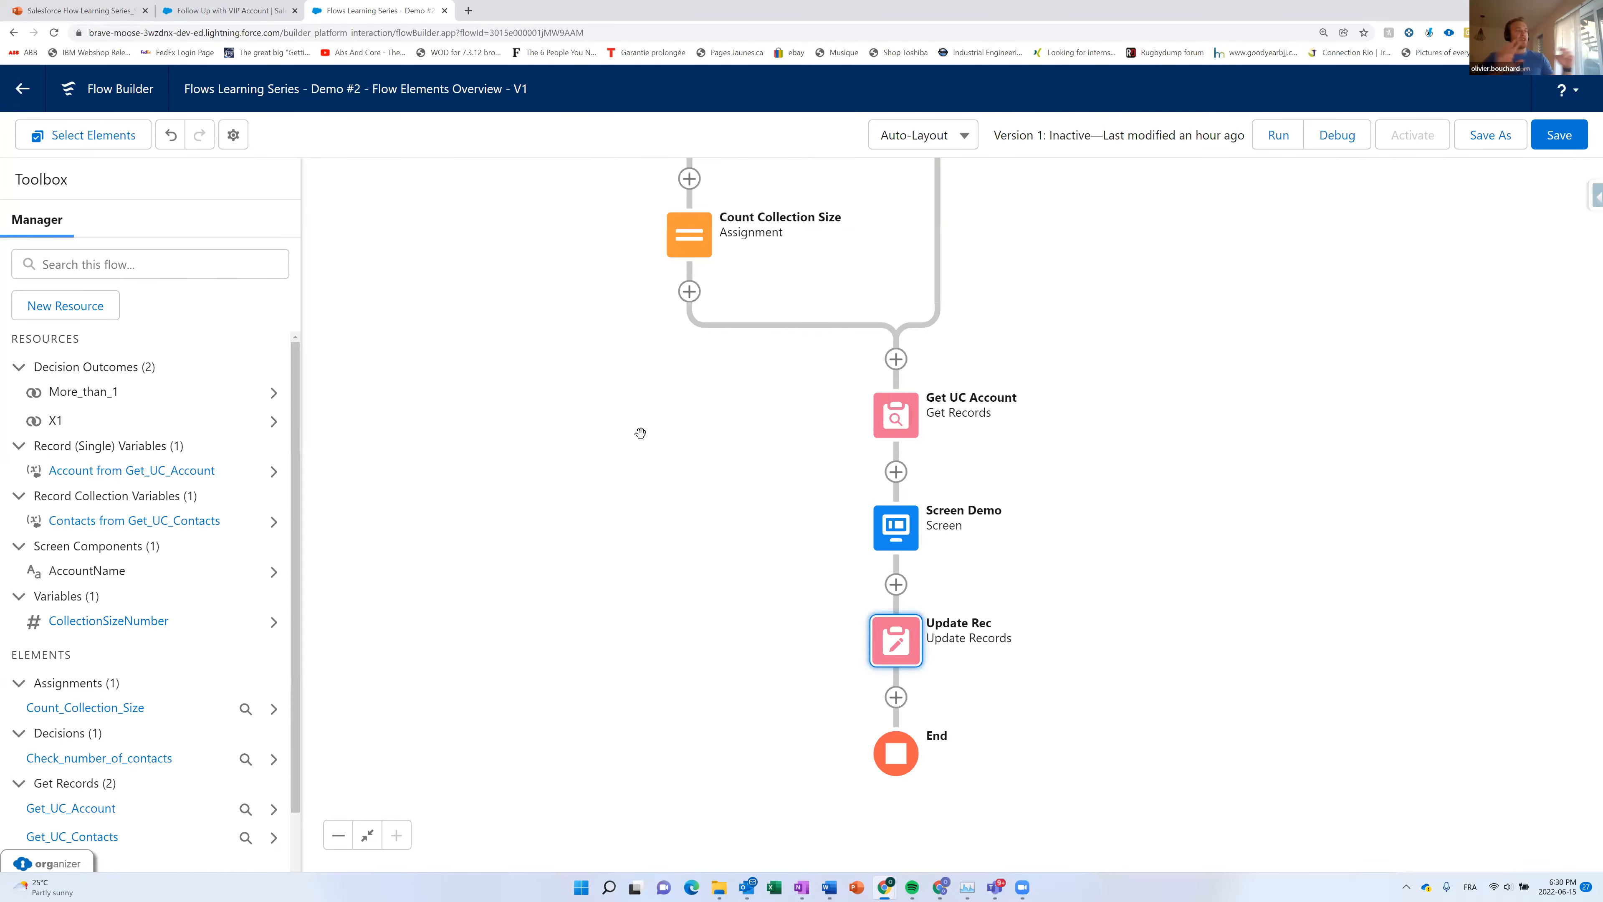
Switch to the Salesforce Flow Learning Series presentation in PowerPoint and show the Thank you slide.
click(95, 12)
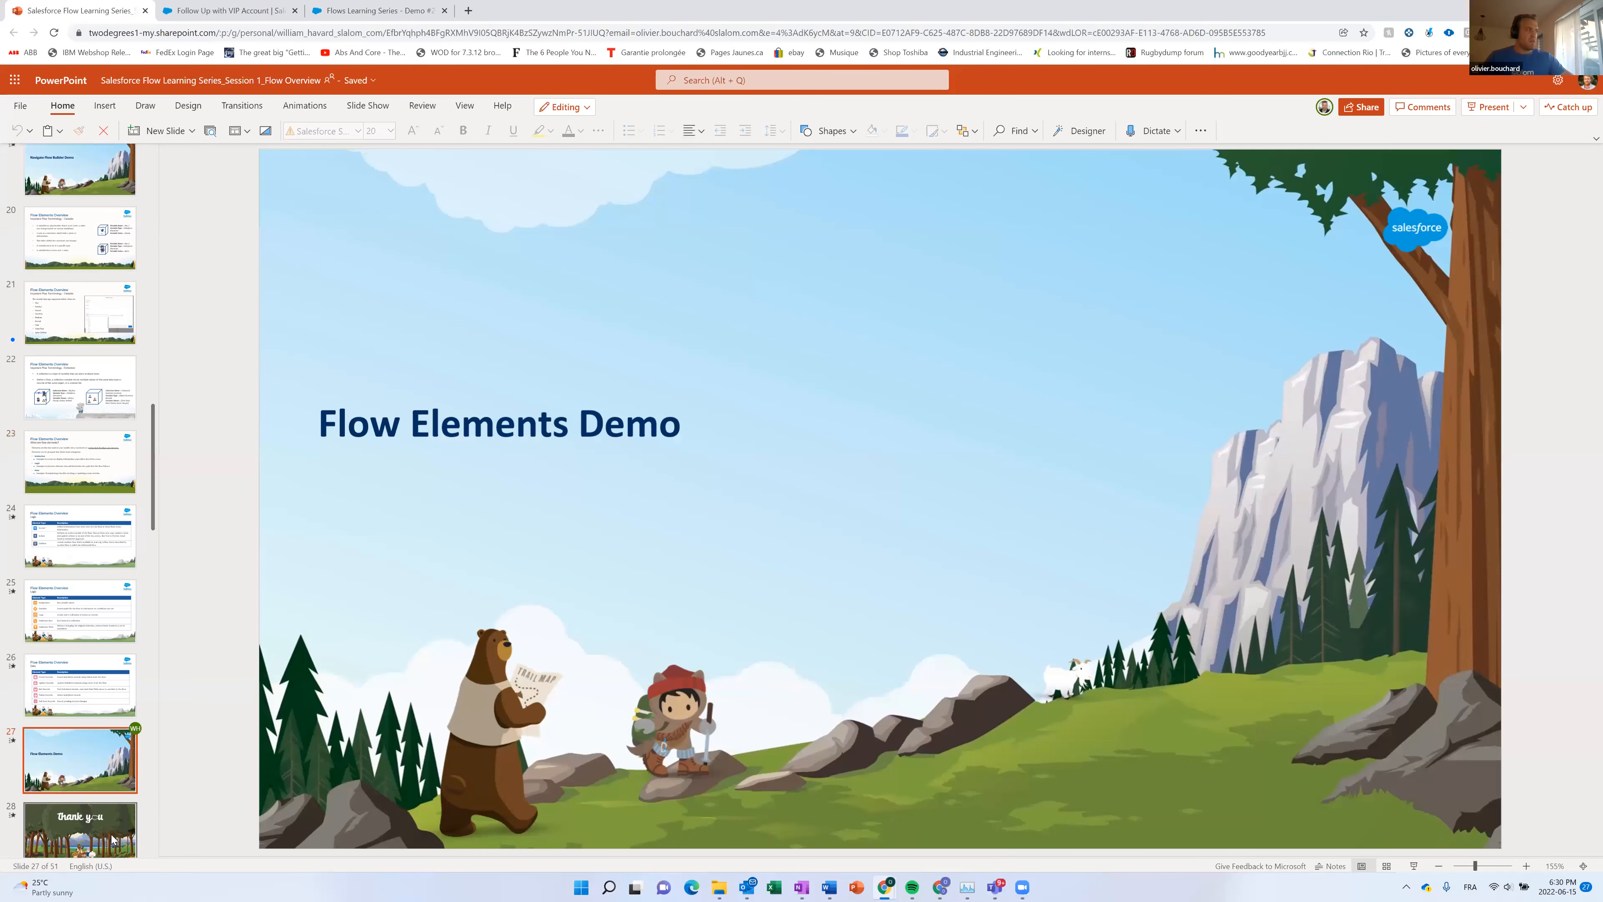
click(114, 839)
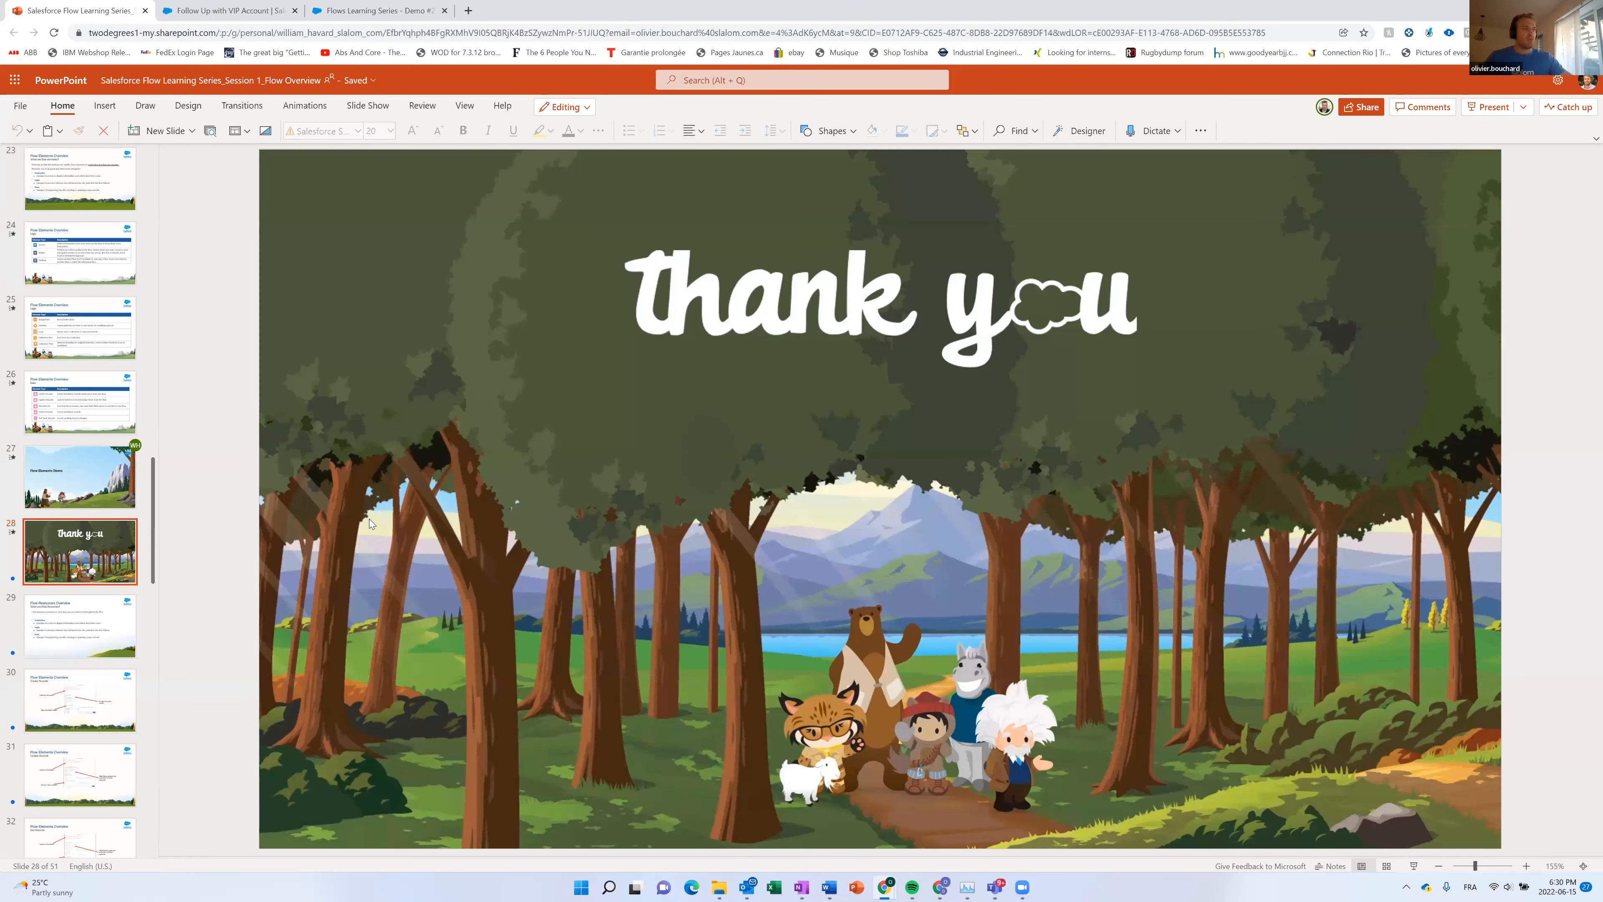